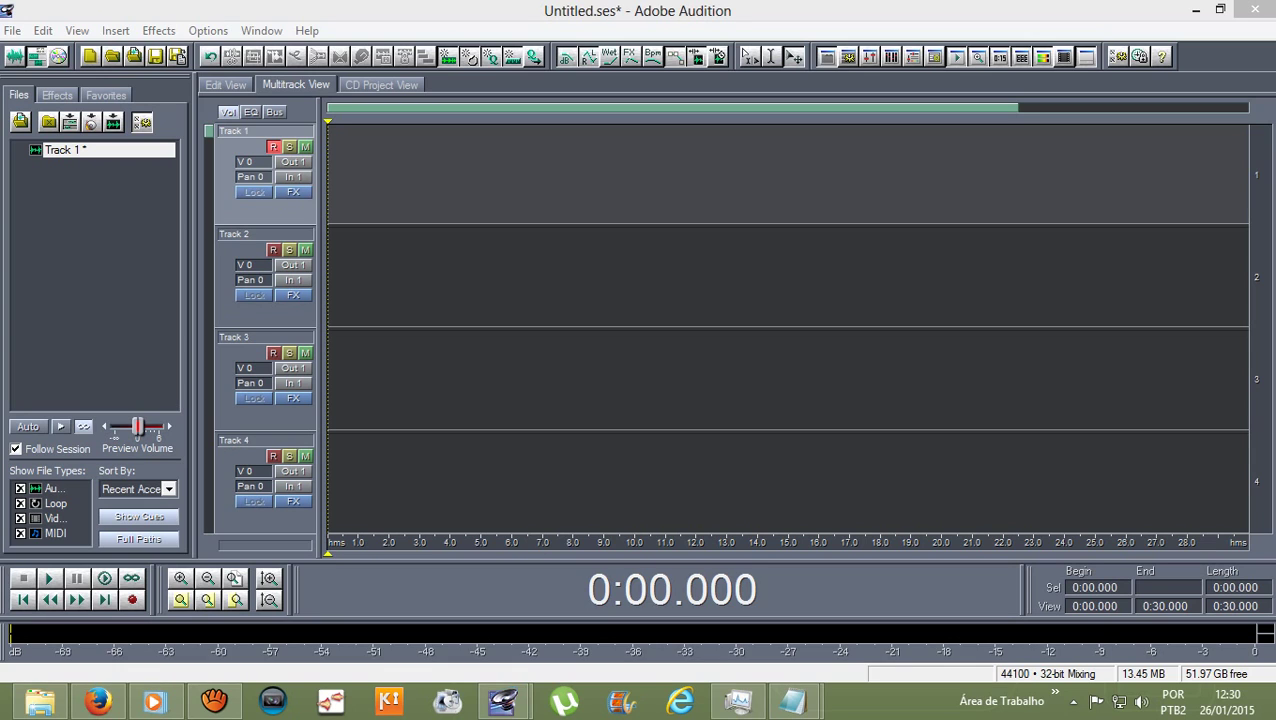
# - Record a take of about 23 seconds on Track 1, and a second of about 22 seconds on Track 2
pyautogui.click(132, 599)
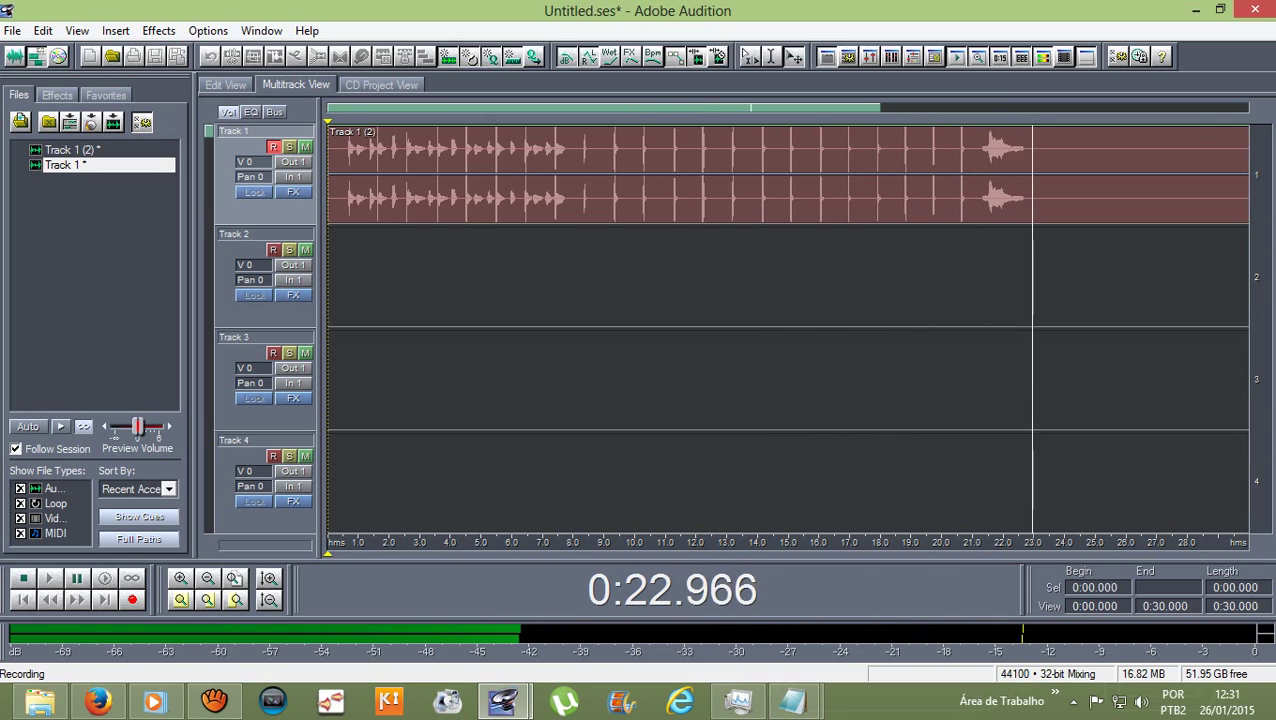
pyautogui.press('space')
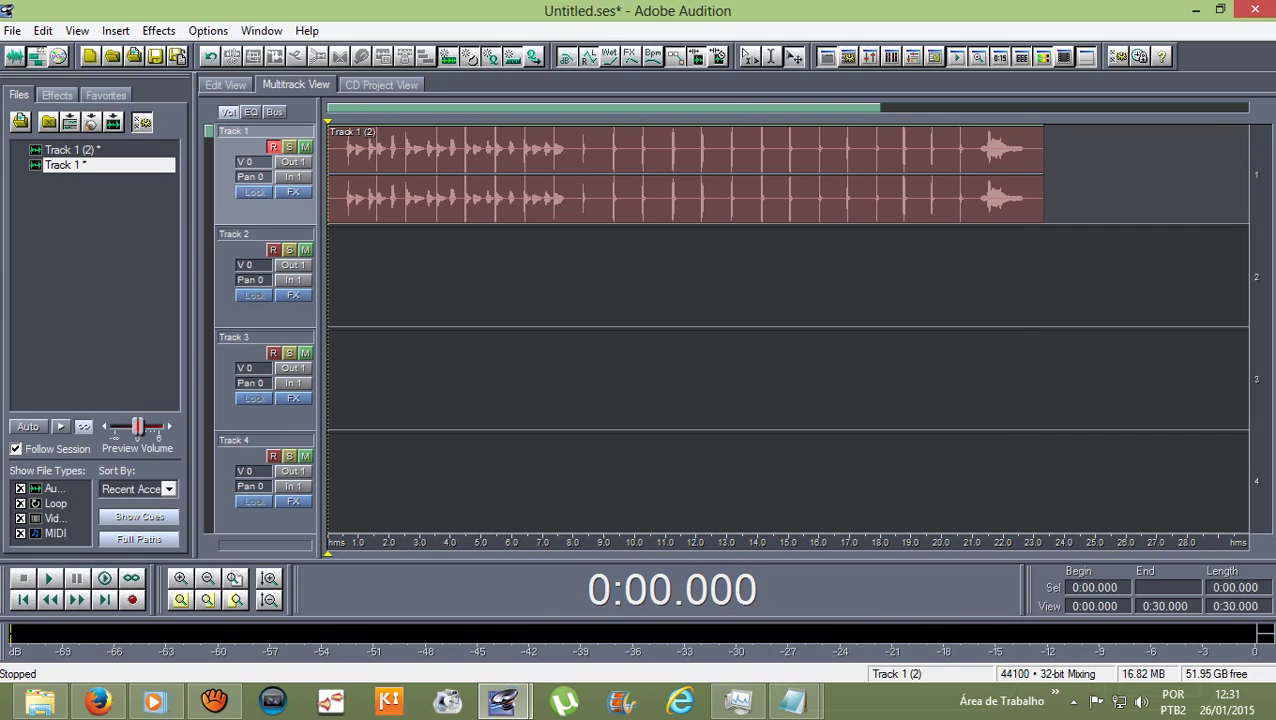
pyautogui.click(273, 249)
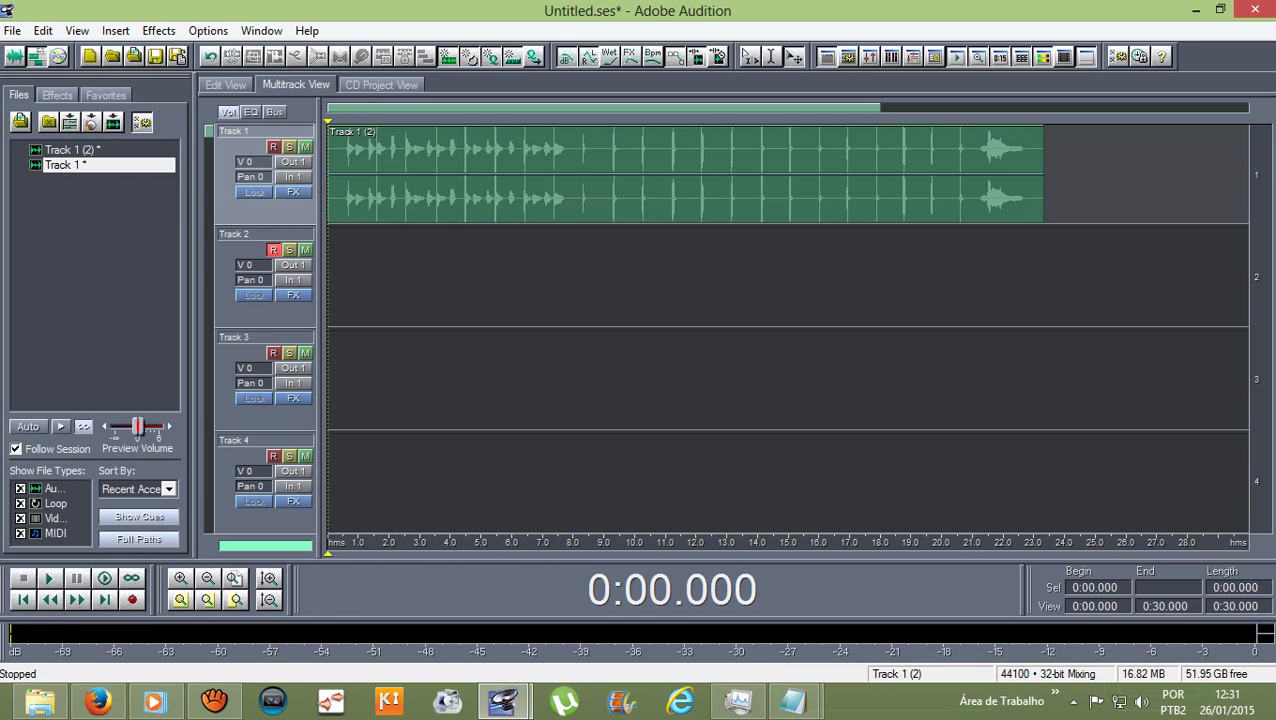
pyautogui.hotkey('ctrl', 'space')
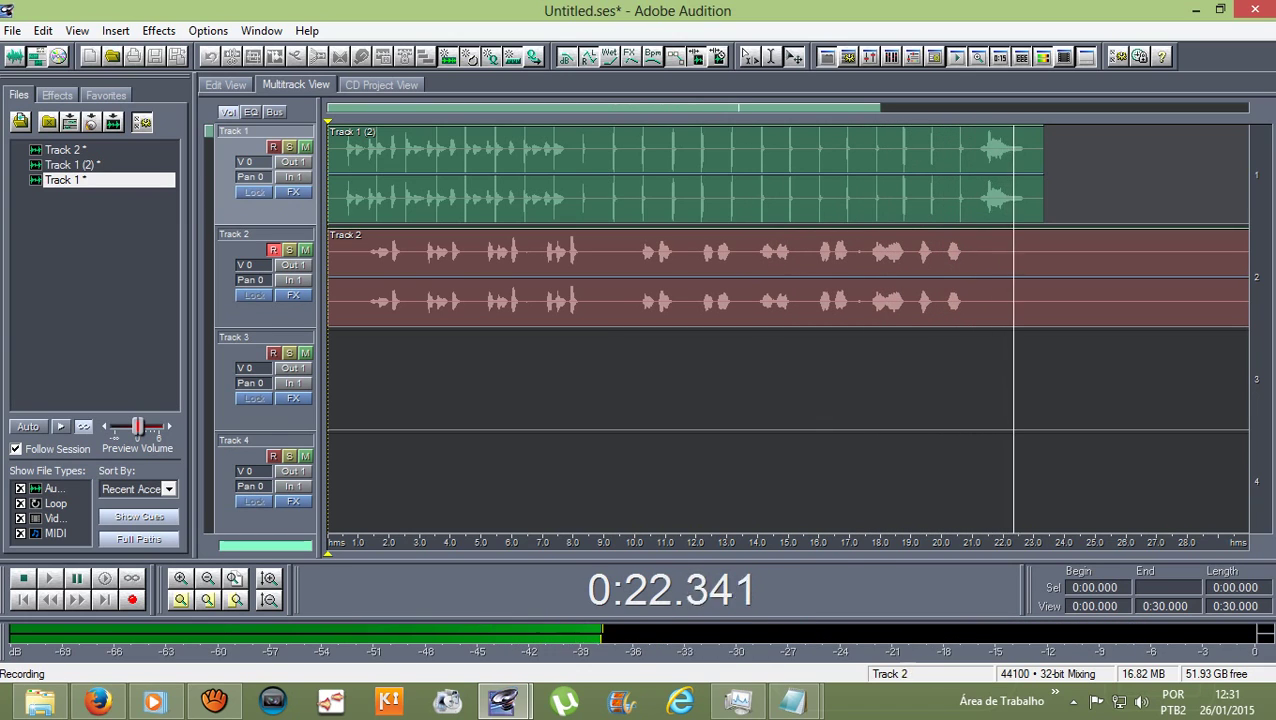
pyautogui.press('space')
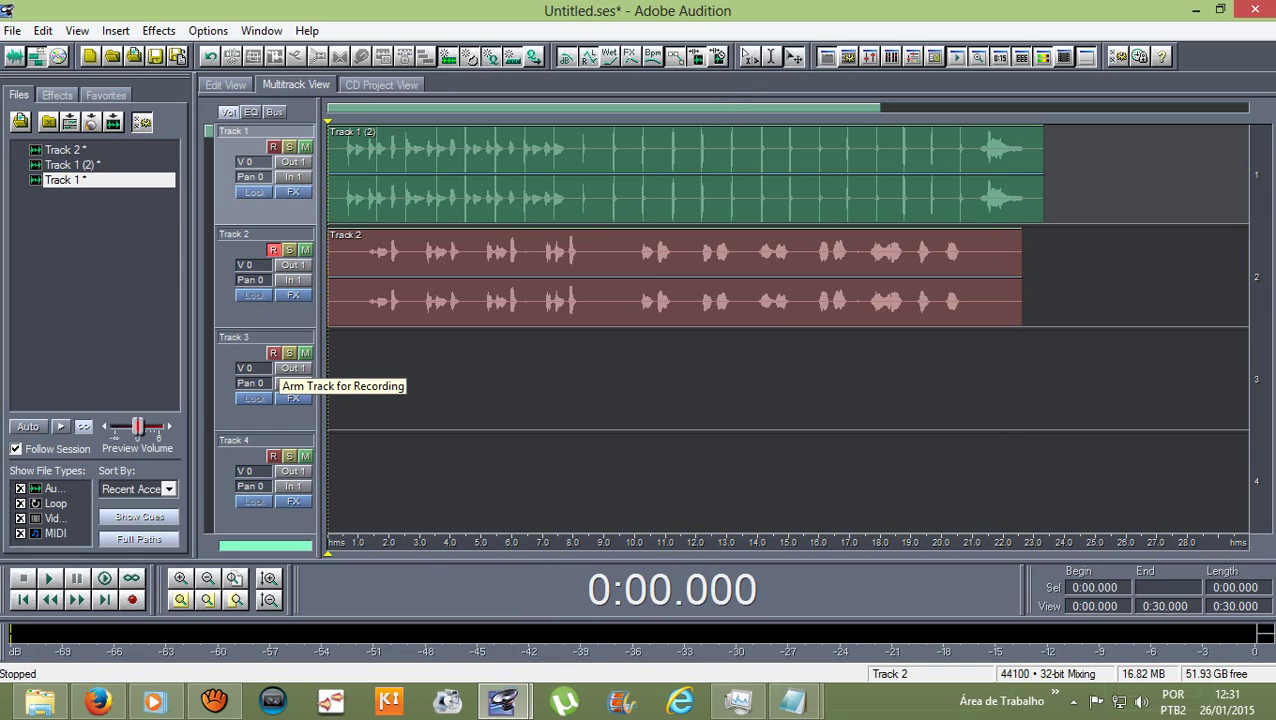
# - Record a take of about 22 seconds on Track 3, with Track 2 disarmed and muted
pyautogui.click(273, 353)
pyautogui.click(273, 250)
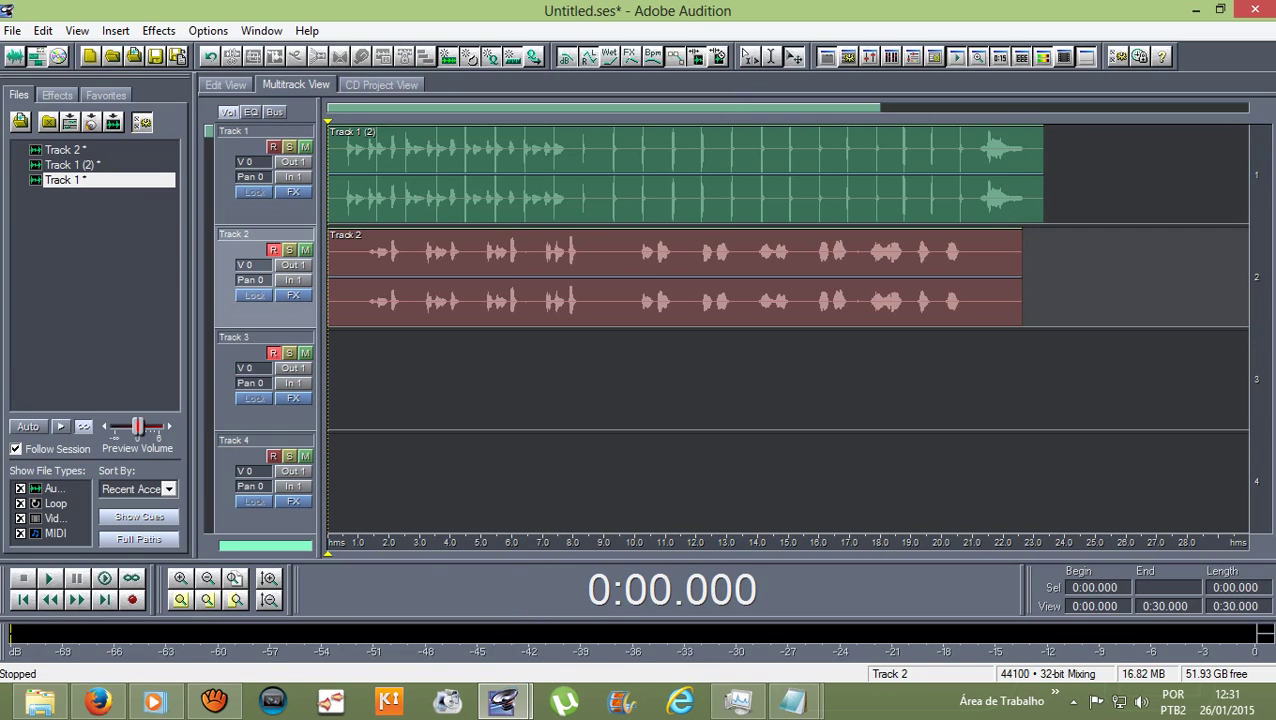
pyautogui.click(305, 249)
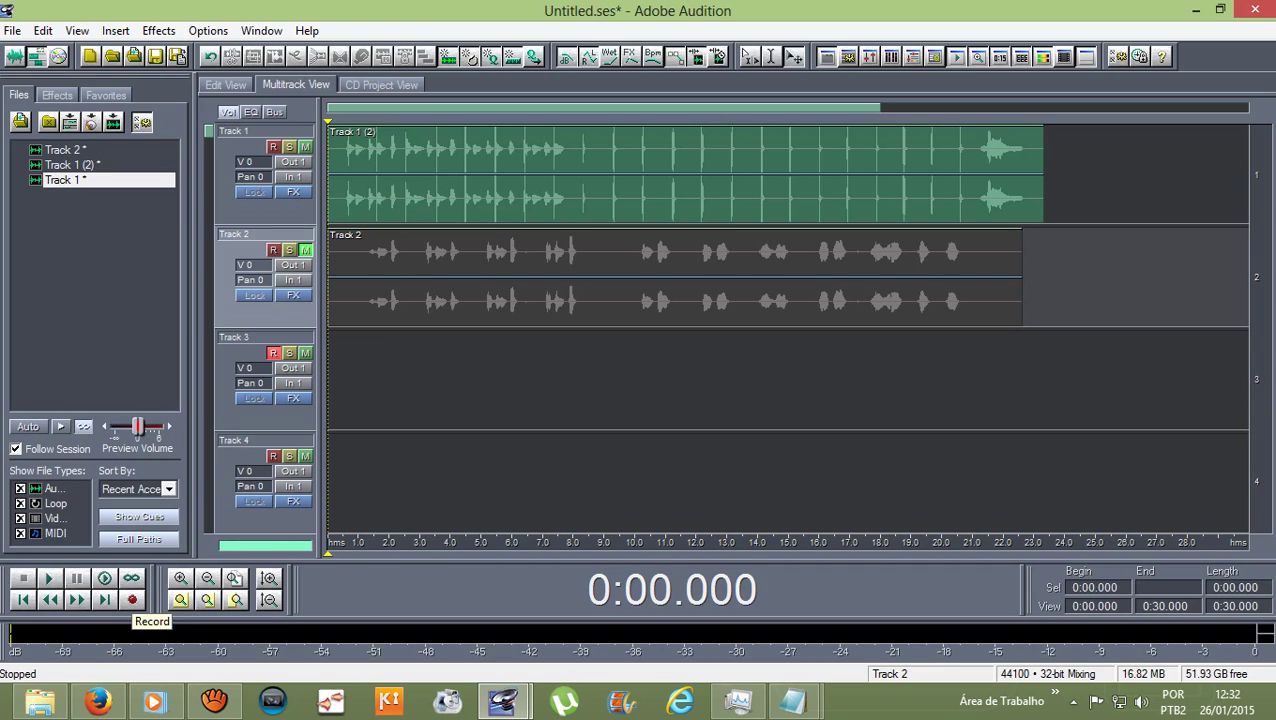
pyautogui.click(132, 600)
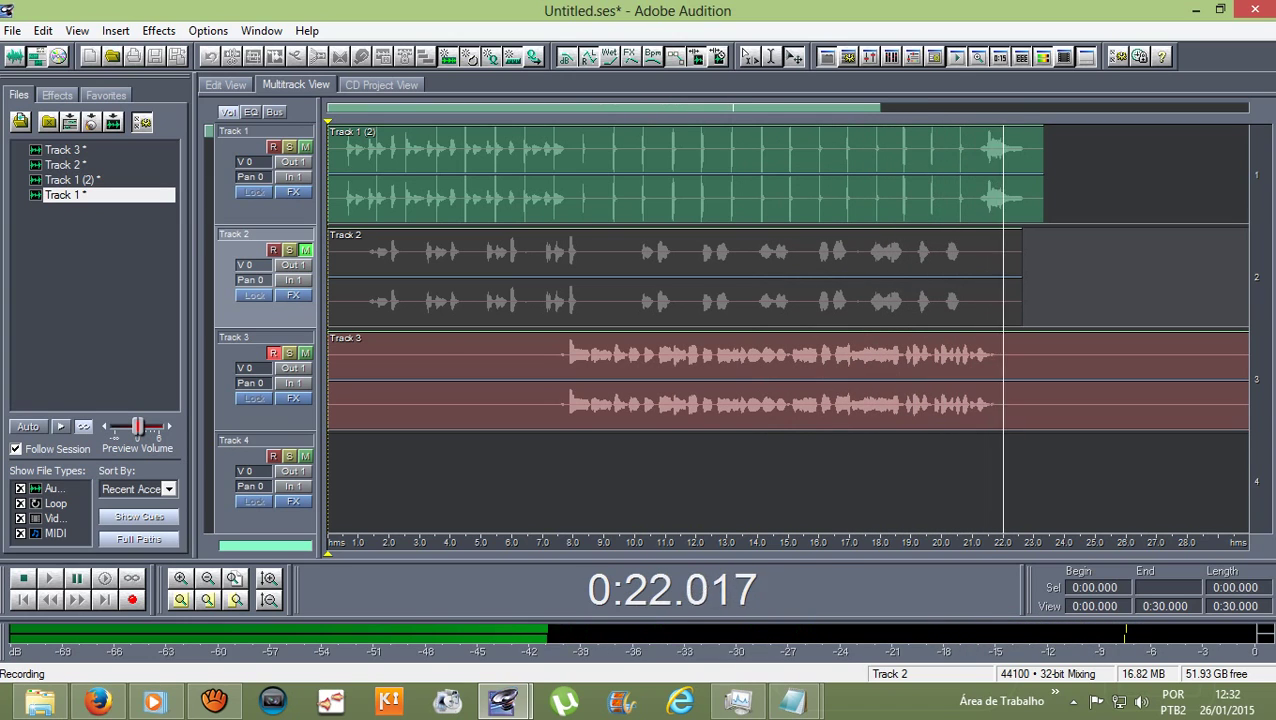
pyautogui.press('space')
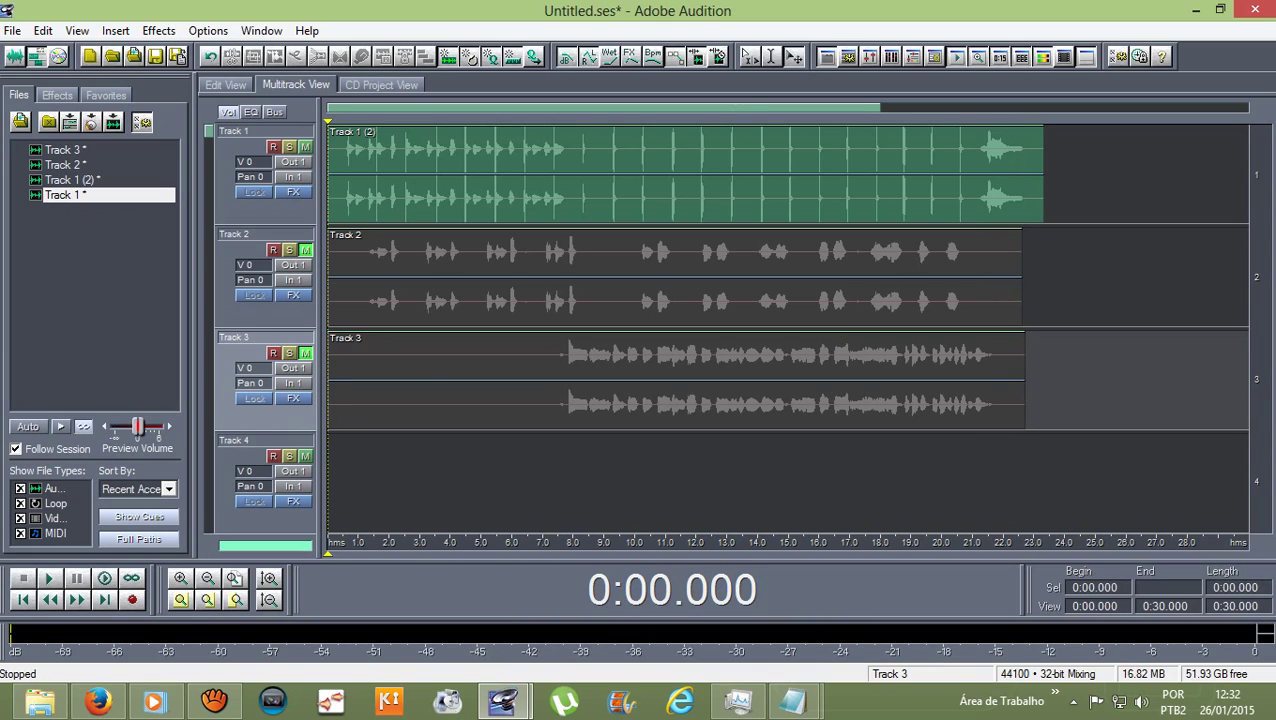
# - Record a take of about 22 seconds on Track 4 with Tracks 2 and 3 muted, and unmute both tracks
pyautogui.click(132, 599)
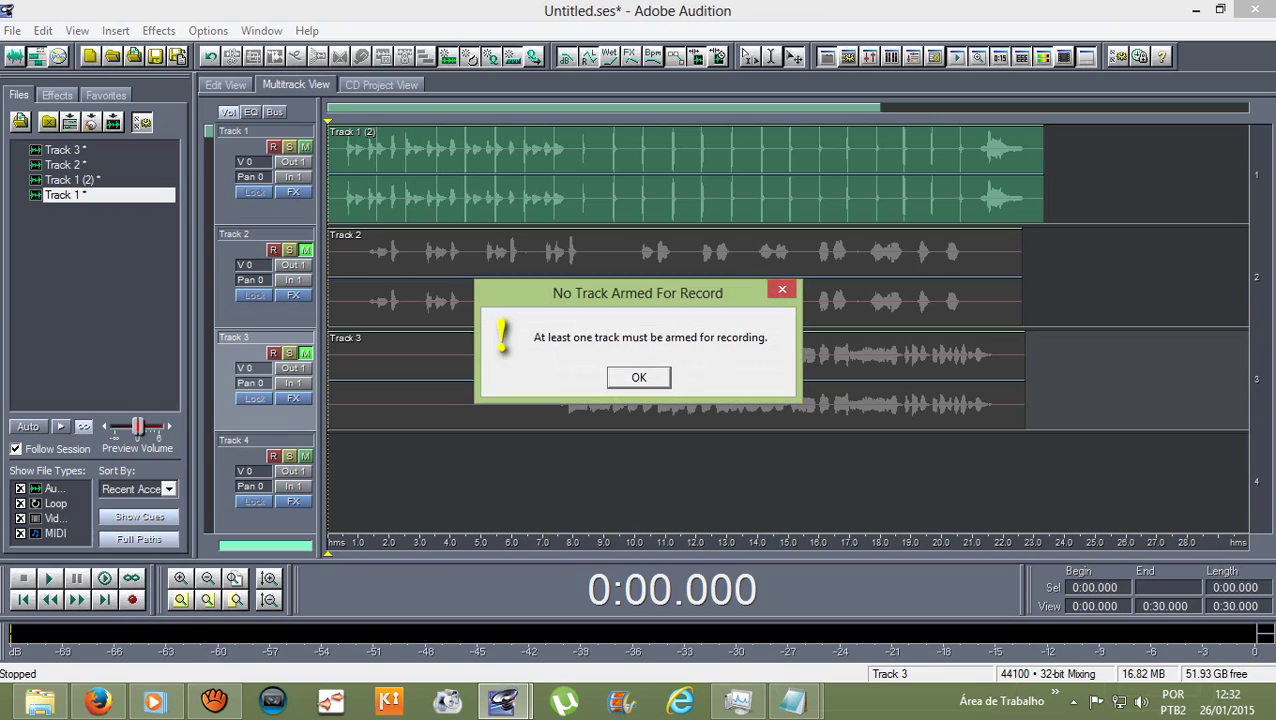
pyautogui.press('space')
pyautogui.press('space')
pyautogui.click(273, 456)
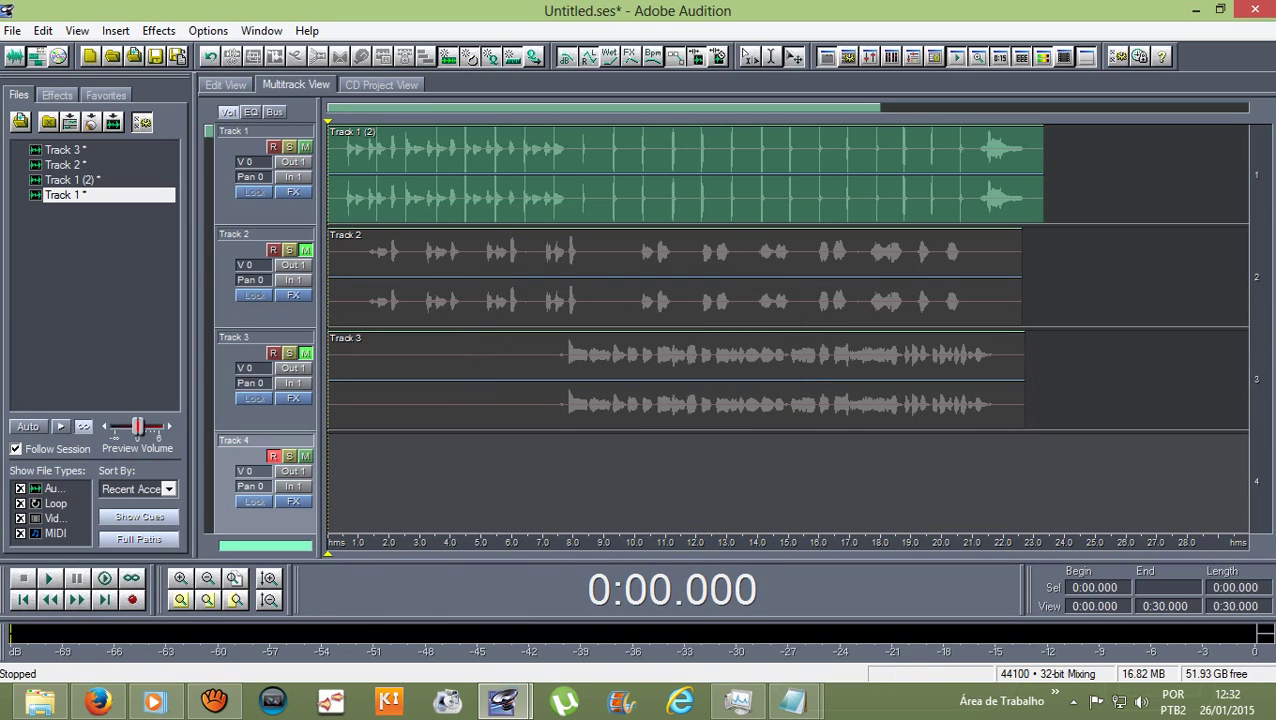
pyautogui.click(132, 599)
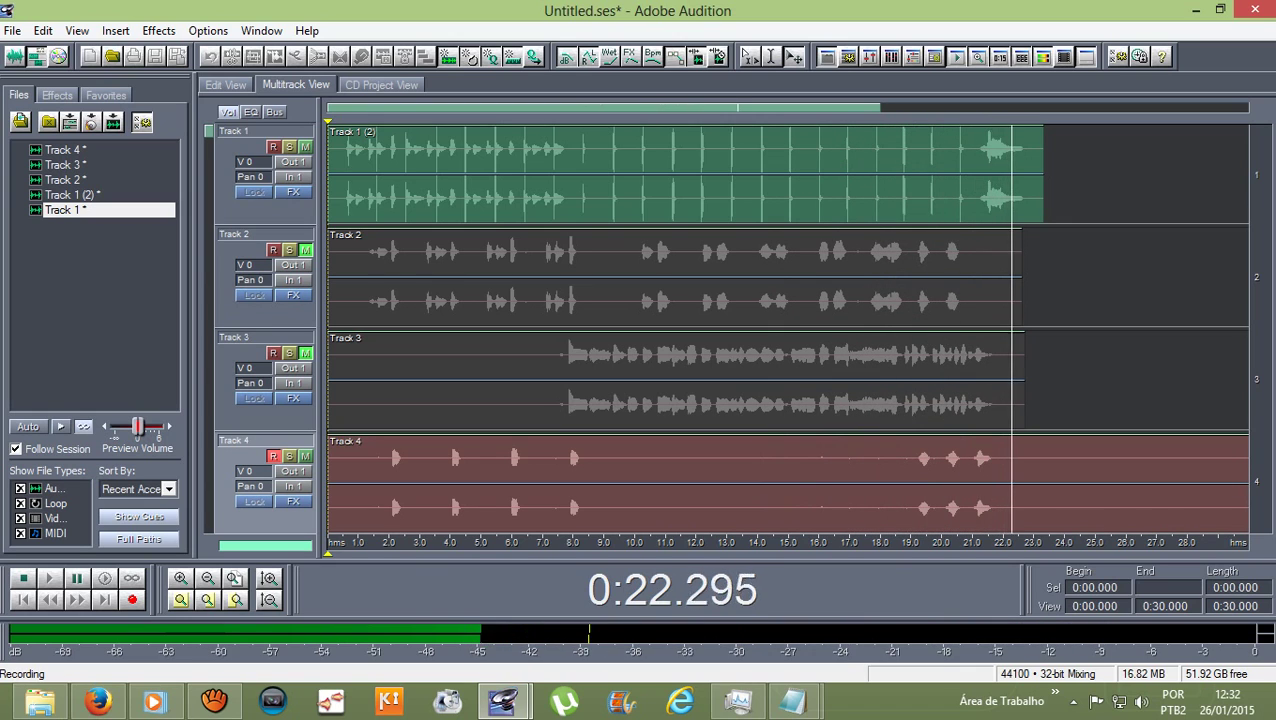
pyautogui.press('space')
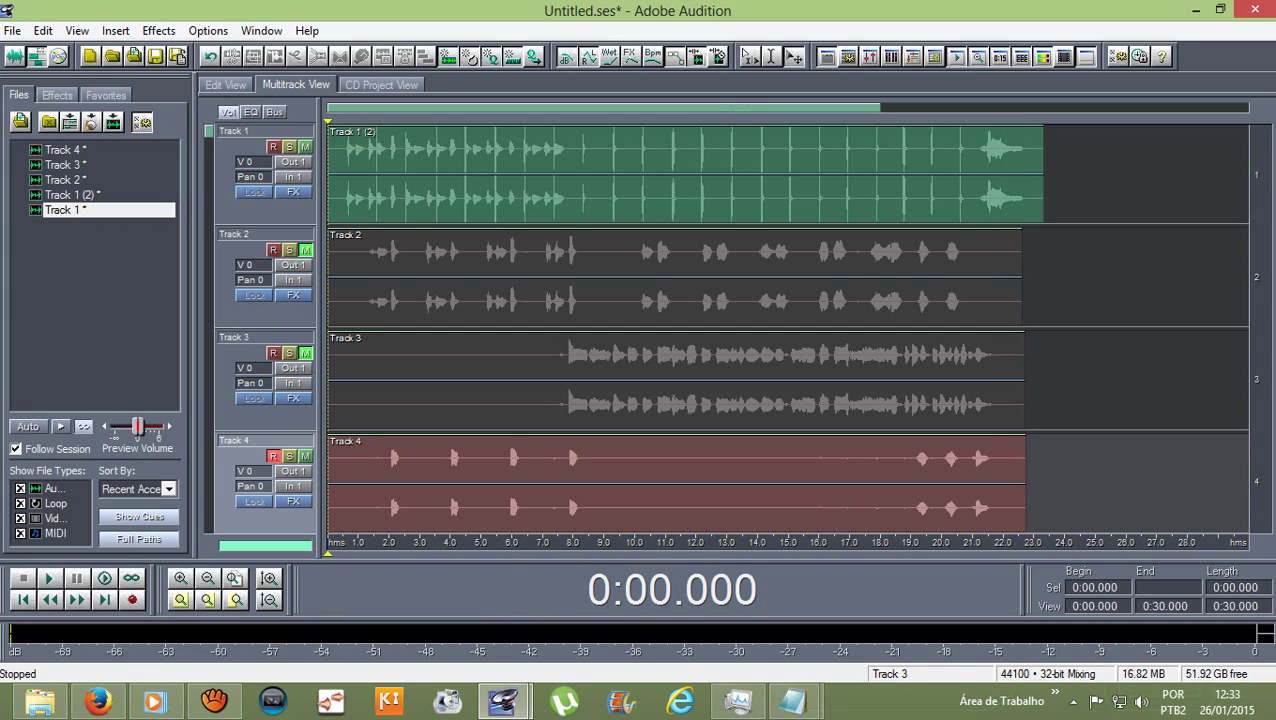
pyautogui.click(305, 353)
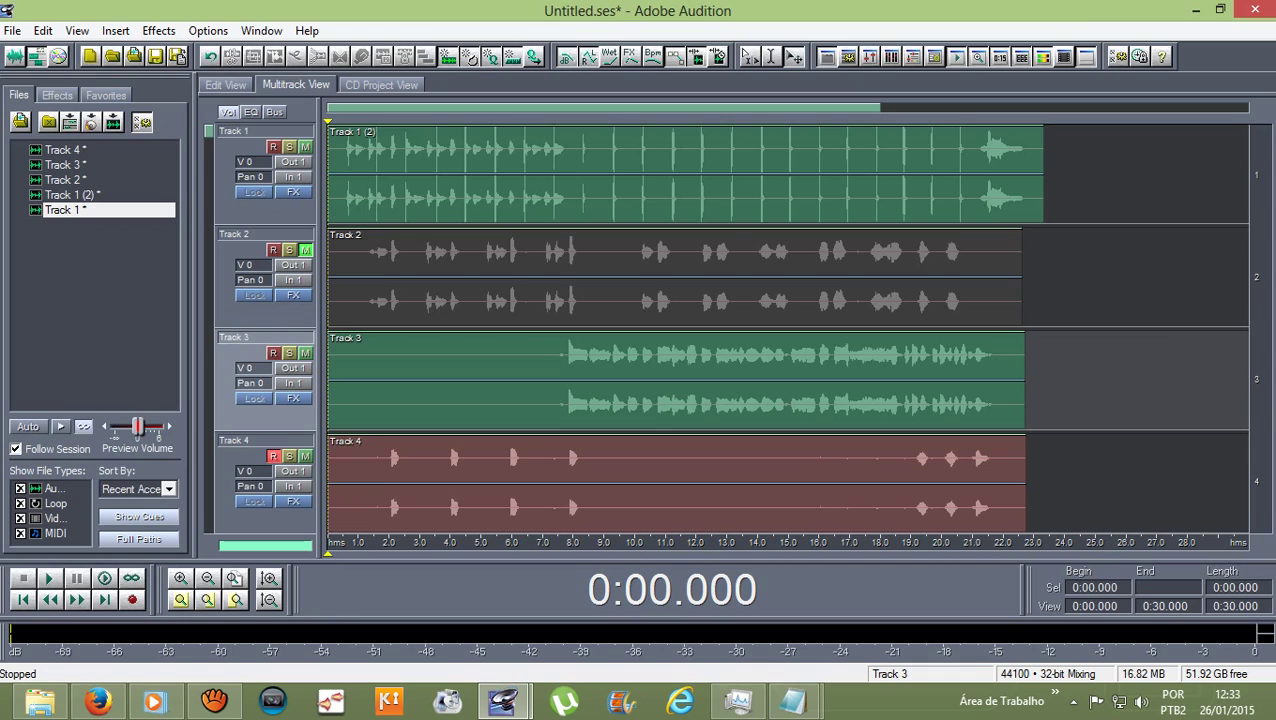
pyautogui.click(305, 250)
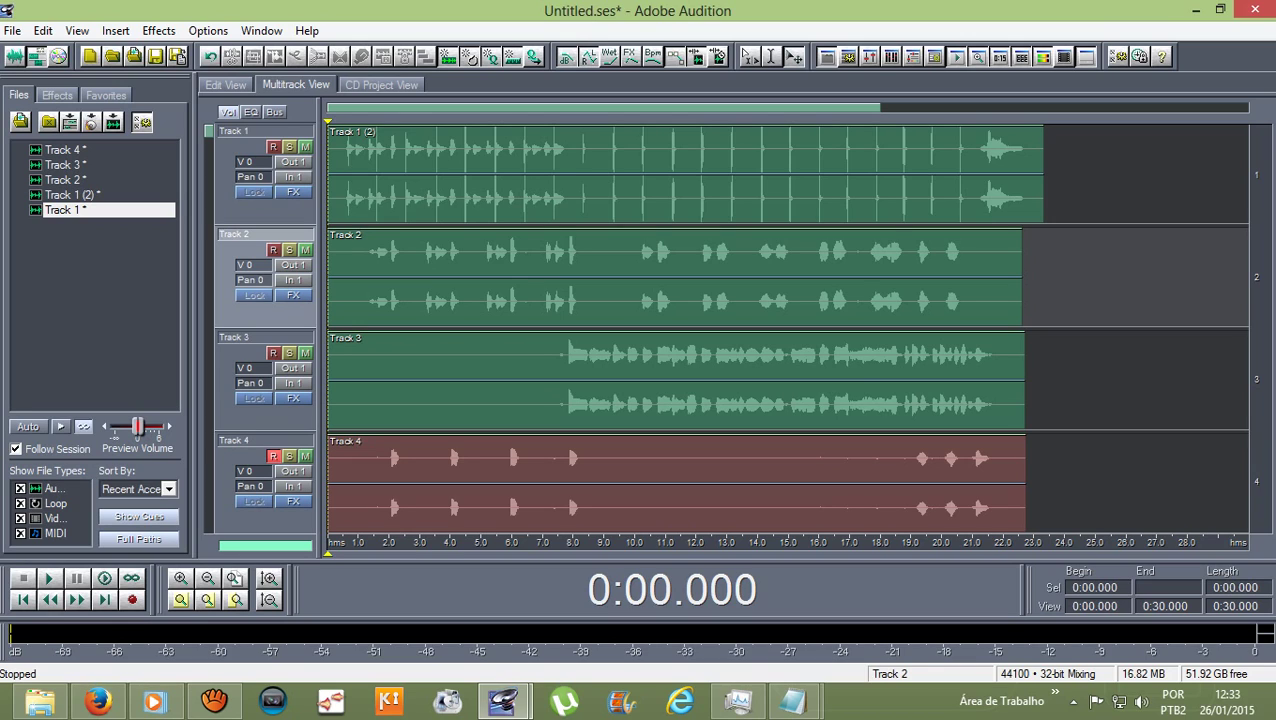
# - Look through the session's available tracks down to Track 128 and return to the recorded ones
pyautogui.scroll(-4, 305, 233)
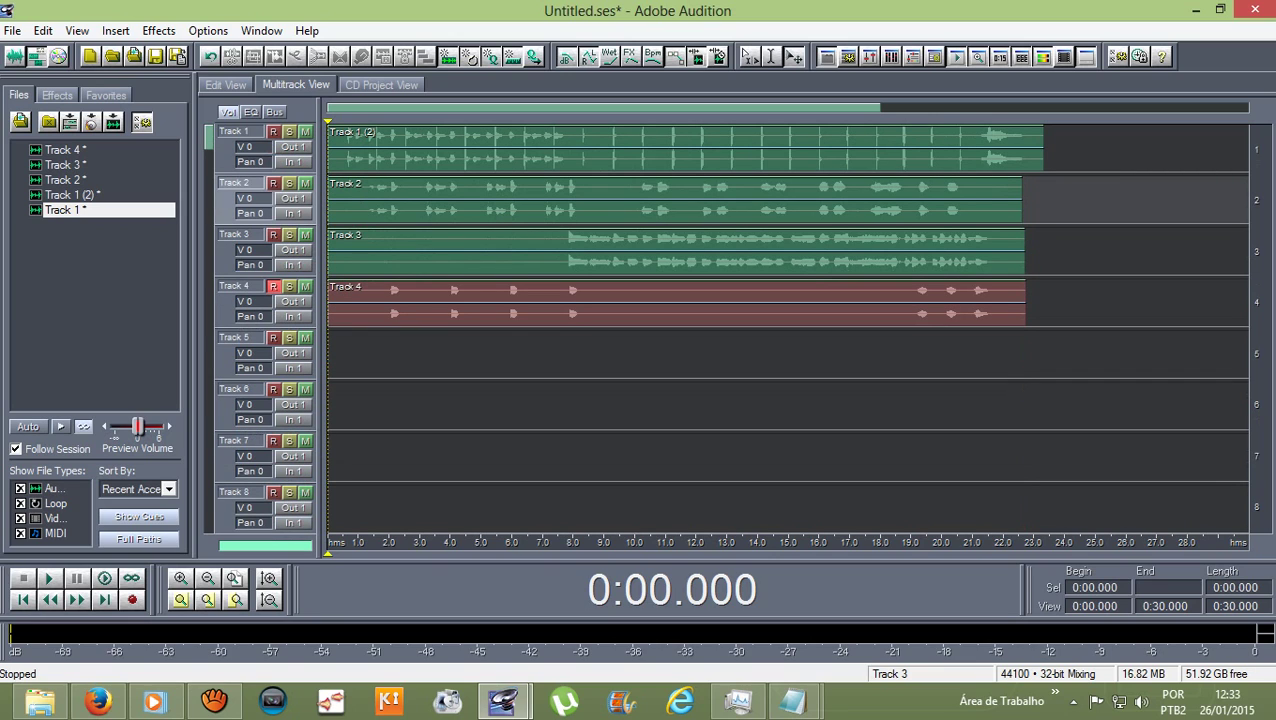
pyautogui.scroll(-17, 725, 325)
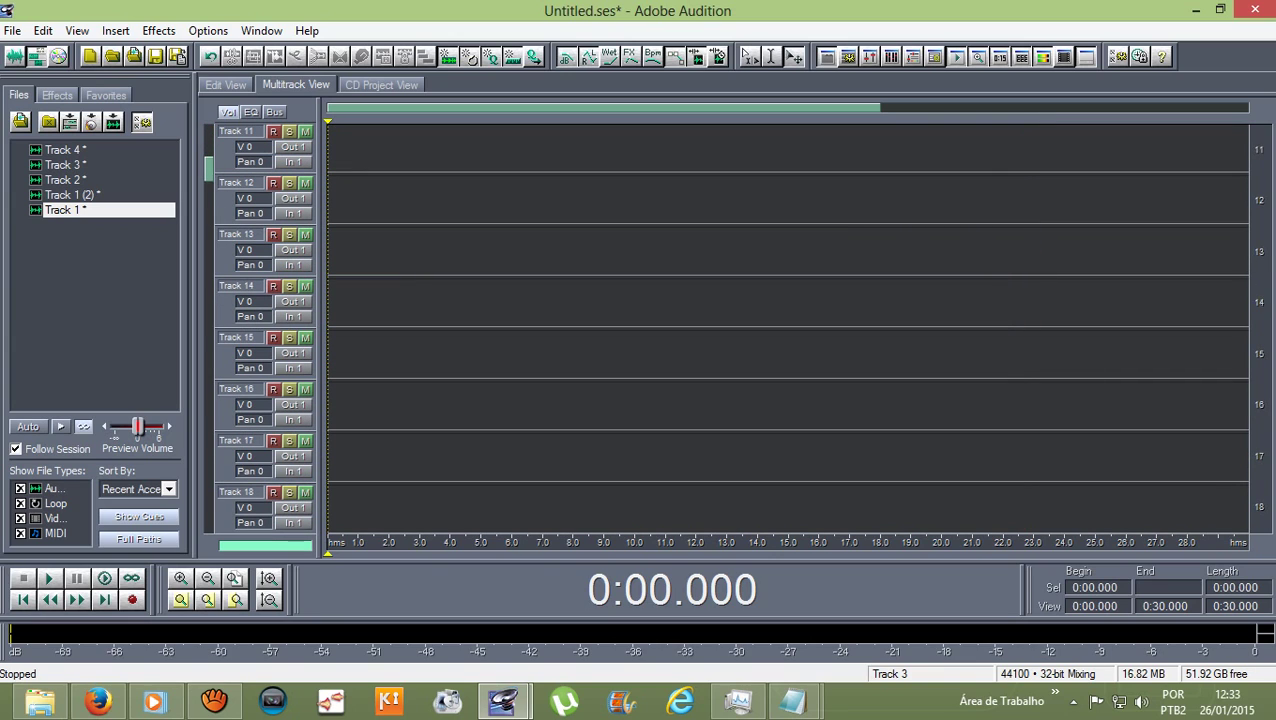
pyautogui.scroll(-14, 725, 325)
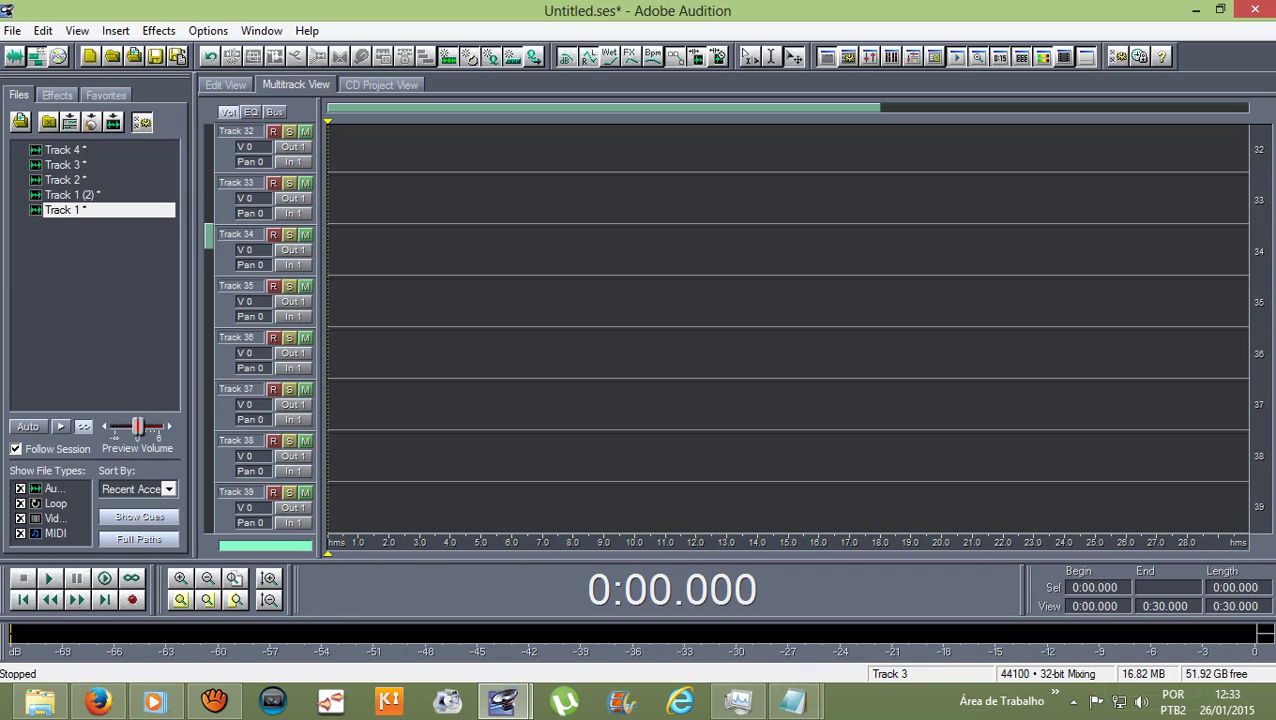
pyautogui.scroll(-20, 725, 325)
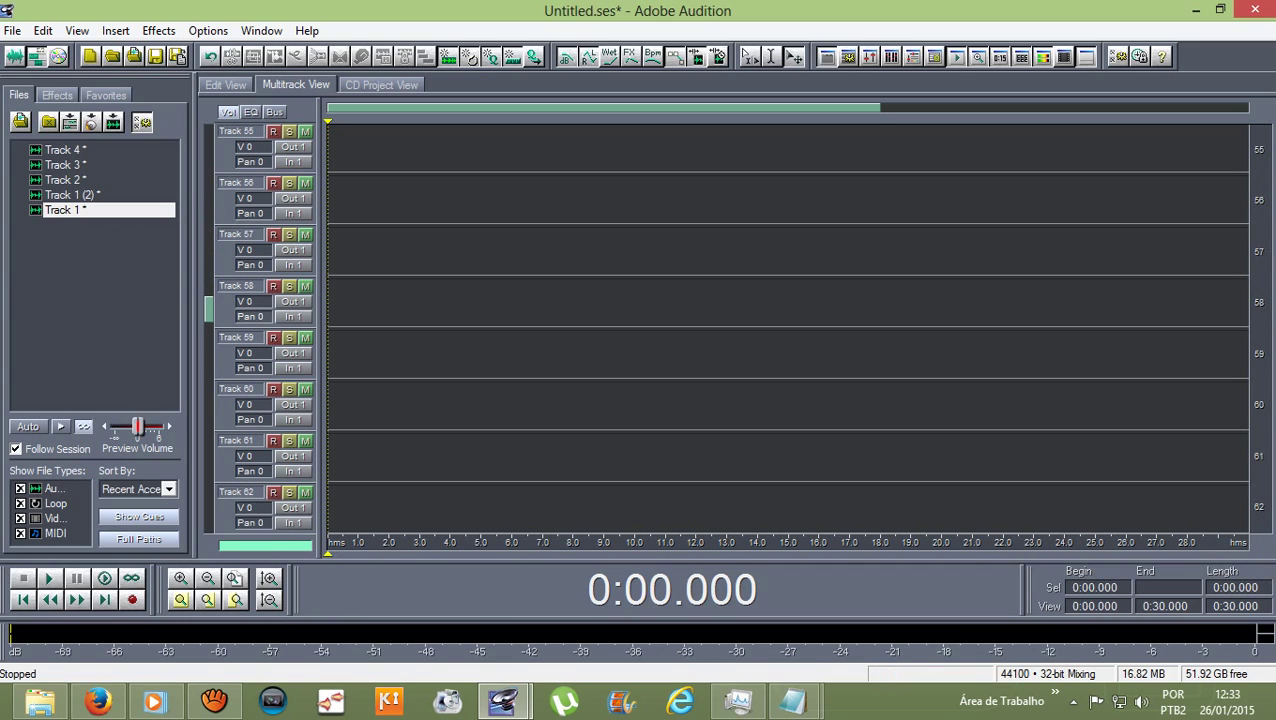
pyautogui.scroll(-20, 725, 325)
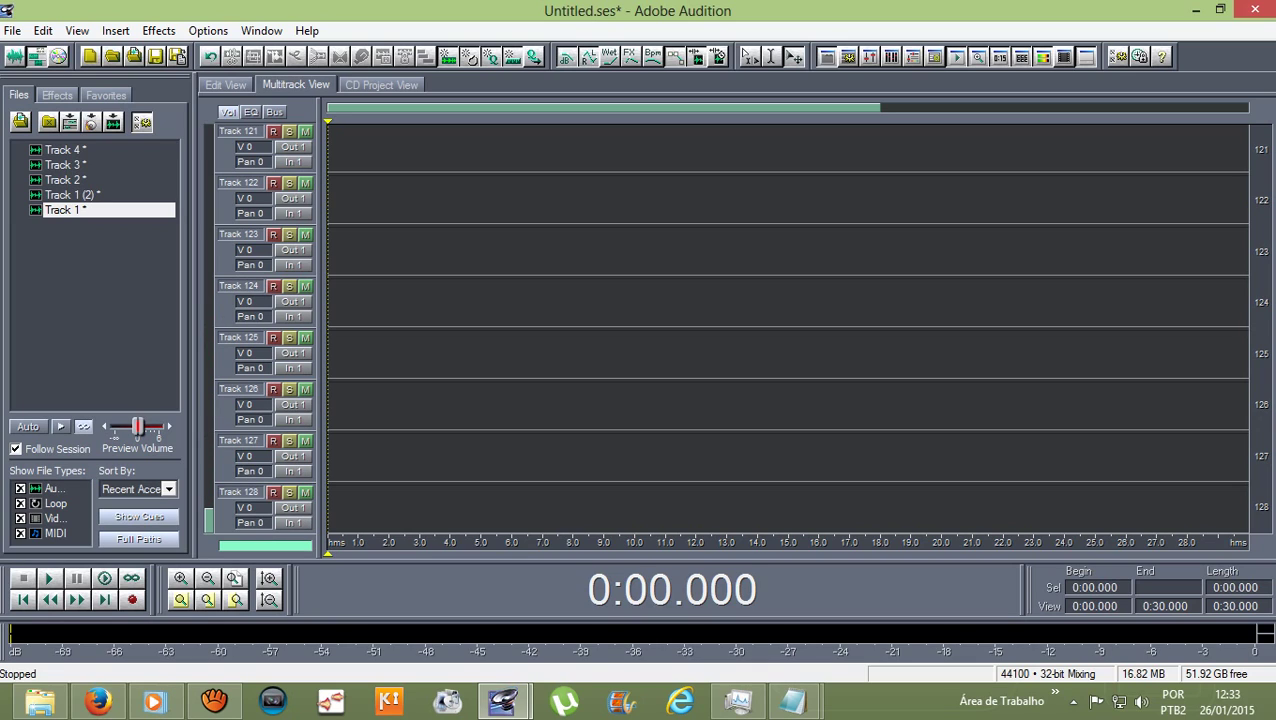
pyautogui.scroll(20, 725, 325)
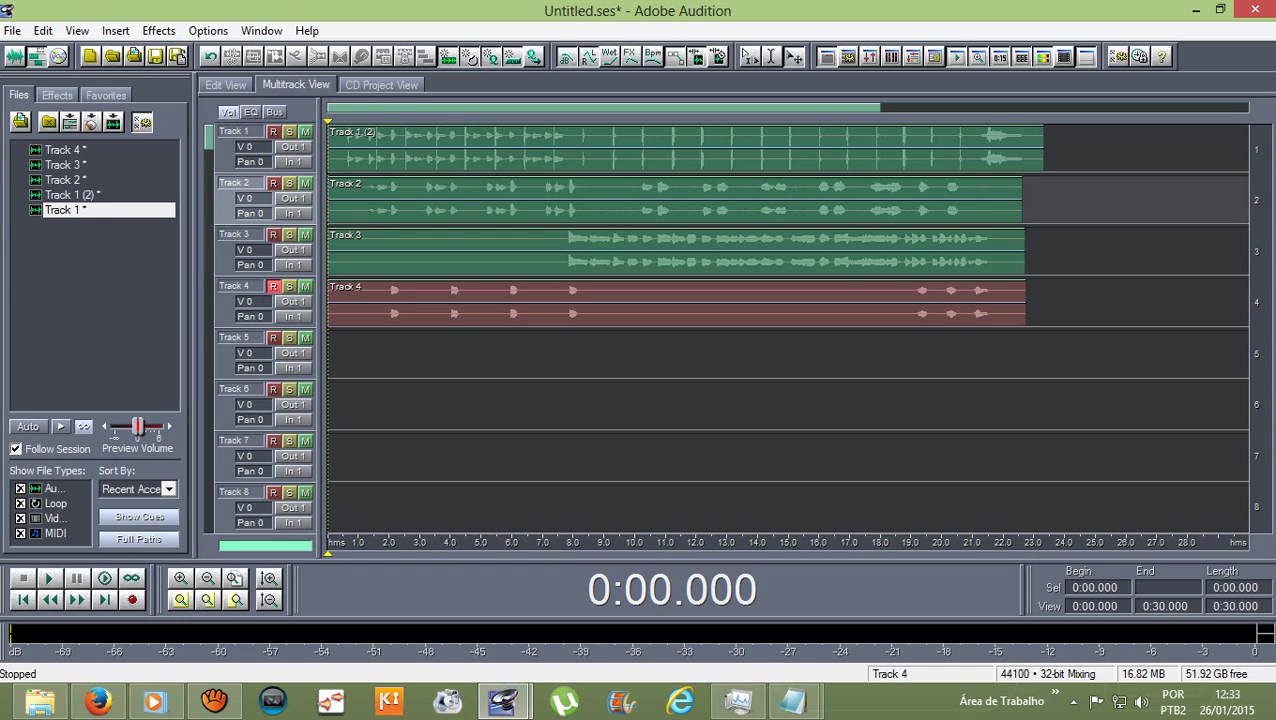
pyautogui.scroll(1, 258, 265)
pyautogui.scroll(1, 676, 328)
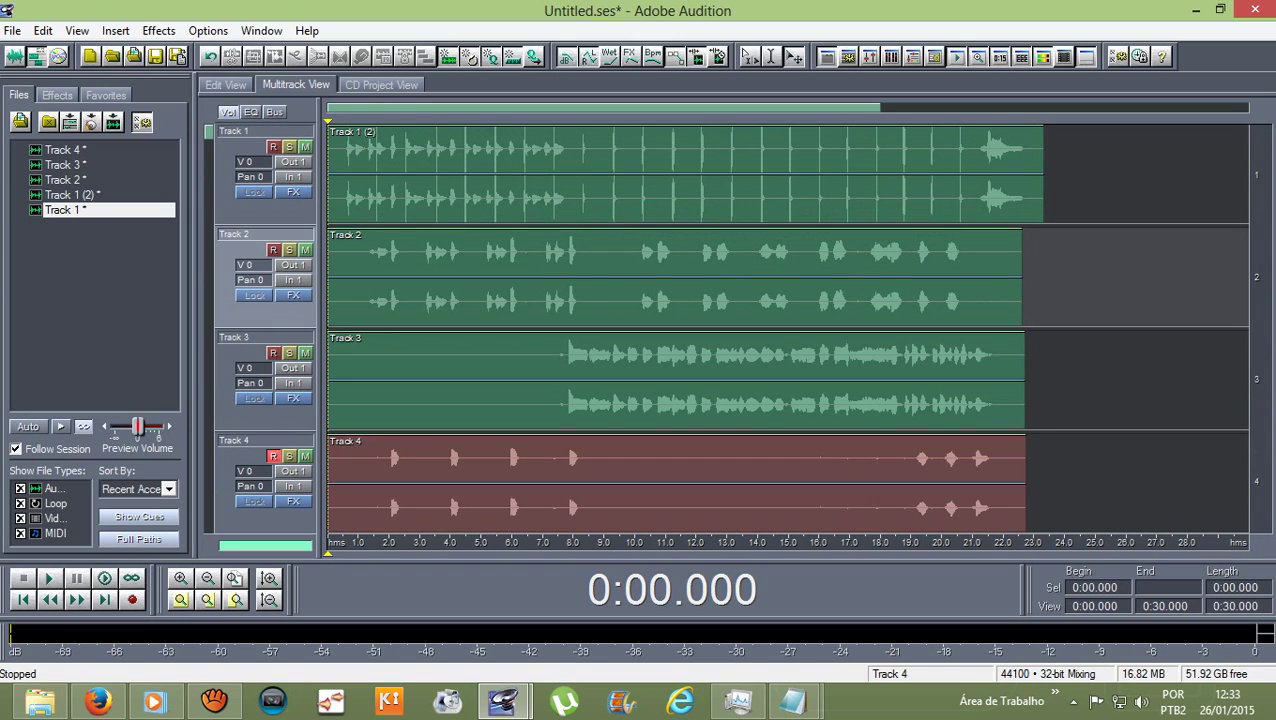
pyautogui.scroll(-1, 676, 328)
pyautogui.scroll(1, 787, 328)
# - Play back the four-track mix from the beginning and place the start cursor at about 0:09.167
pyautogui.moveTo(878, 107); pyautogui.dragTo(1244, 107)
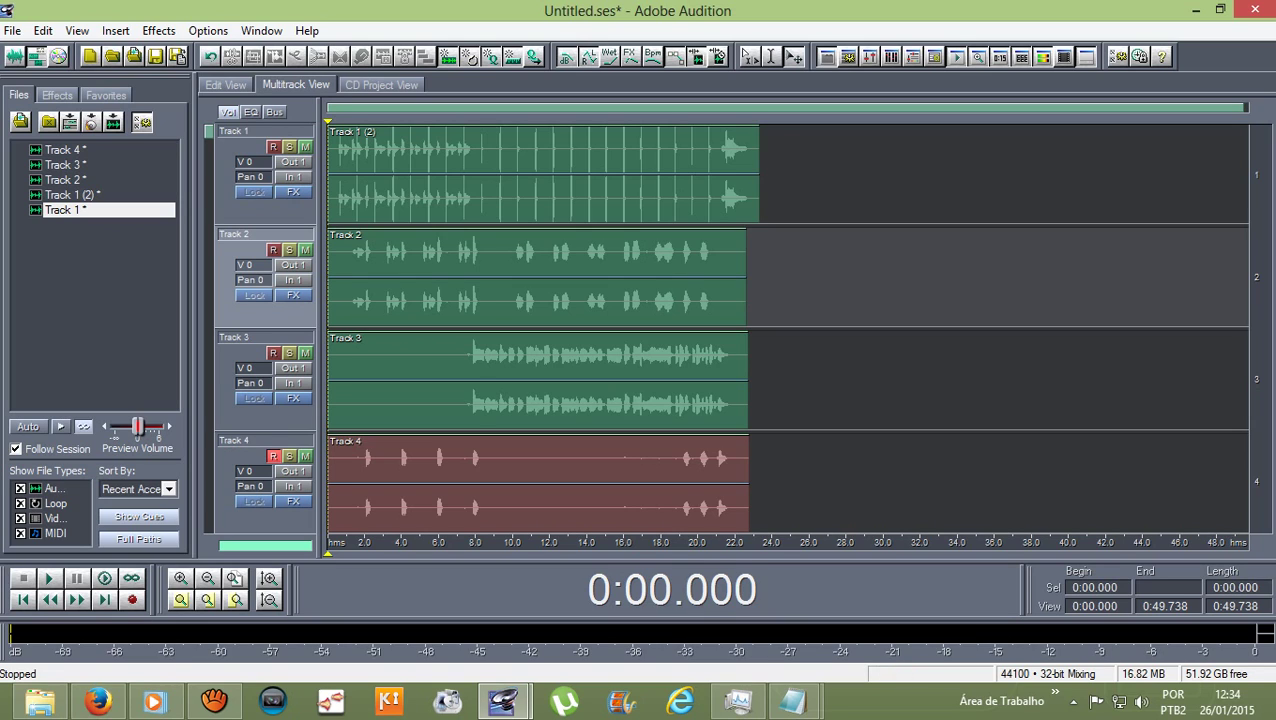
pyautogui.press('space')
pyautogui.moveTo(328, 121); pyautogui.dragTo(488, 121)
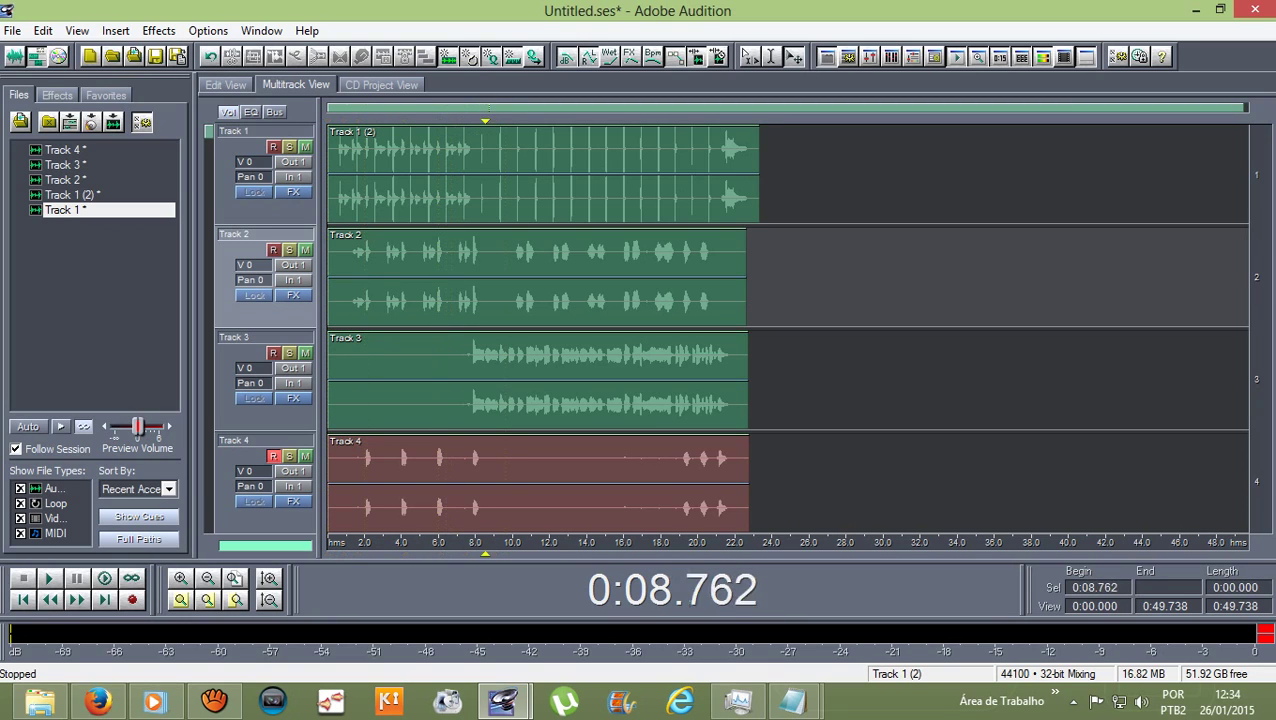
pyautogui.moveTo(489, 553)
pyautogui.mouseDown()
pyautogui.moveTo(507, 553)
pyautogui.moveTo(496, 553)
pyautogui.mouseUp()
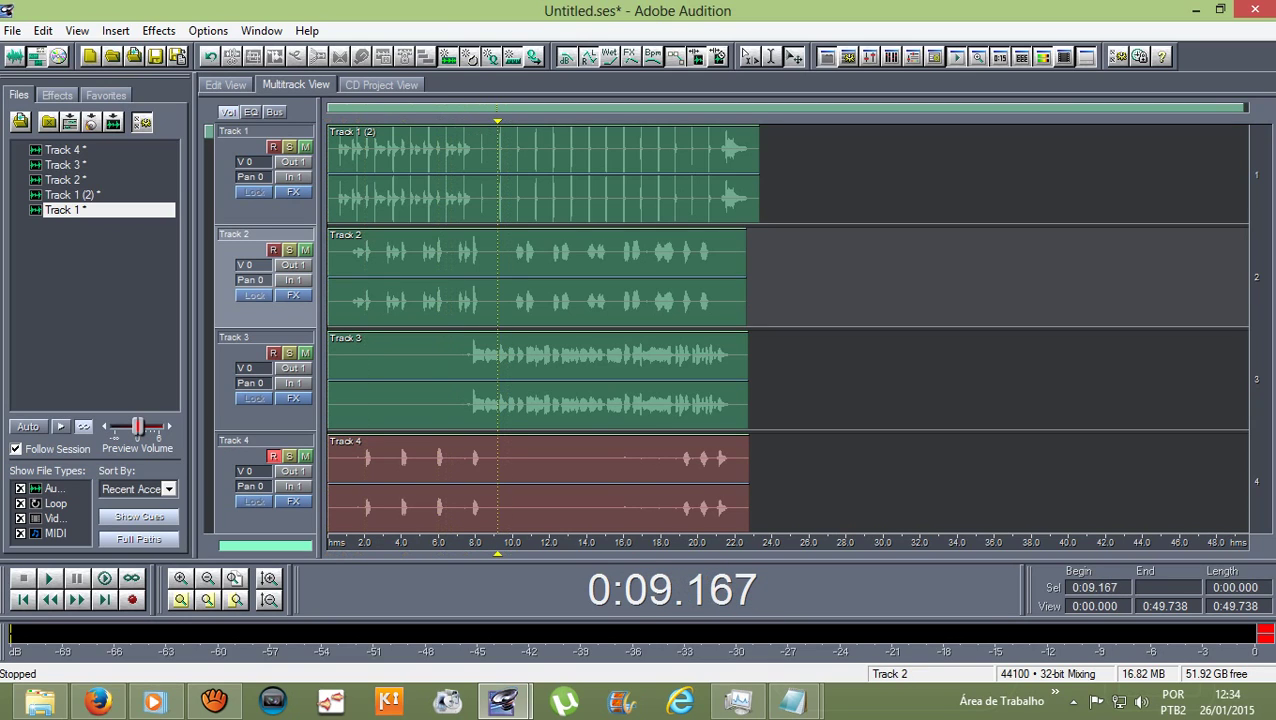
# - Open the Track 2 clip for waveform editing and select the audio from 0:10.195 to 0:21.000
pyautogui.doubleClick(682, 275)
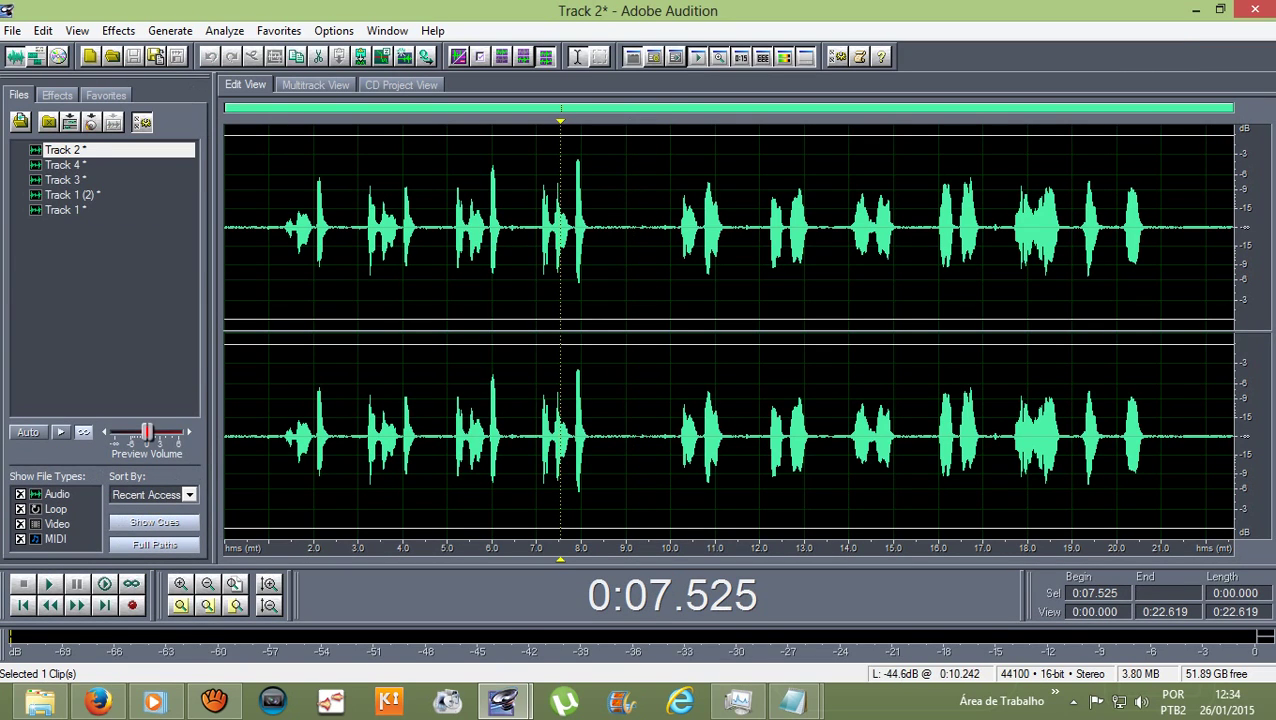
pyautogui.moveTo(679, 275); pyautogui.dragTo(1160, 275)
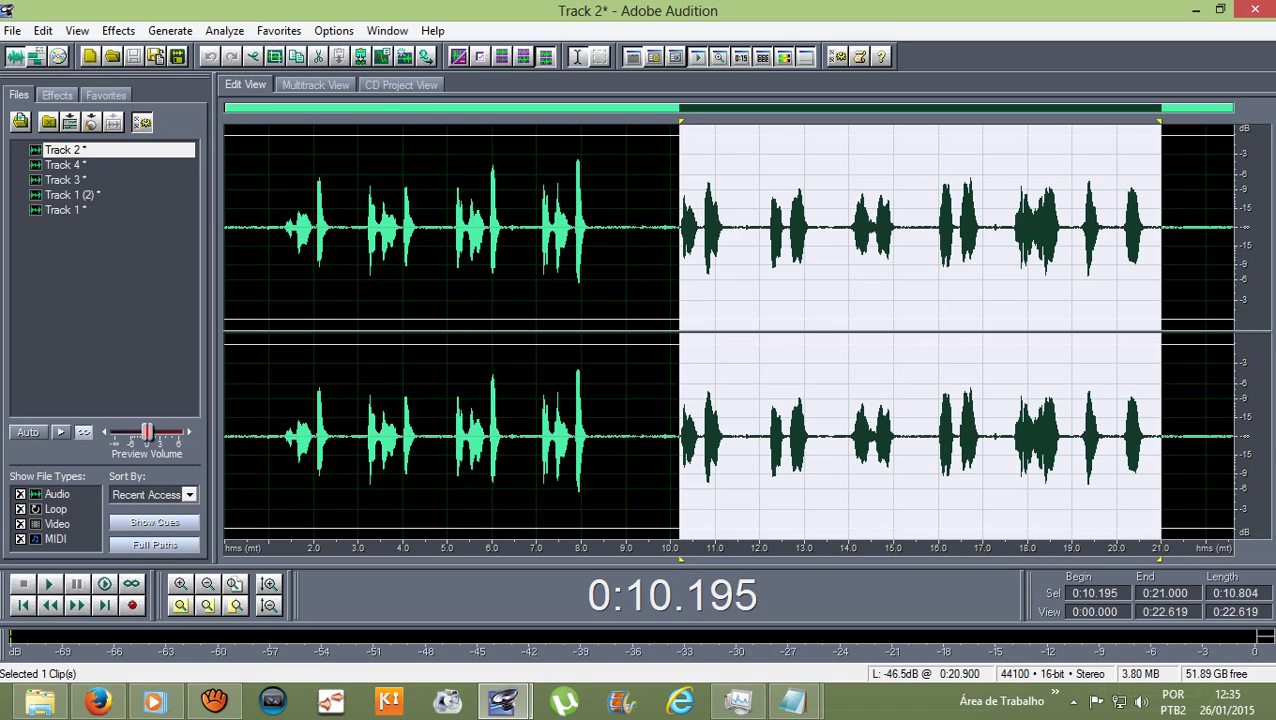
pyautogui.click(118, 30)
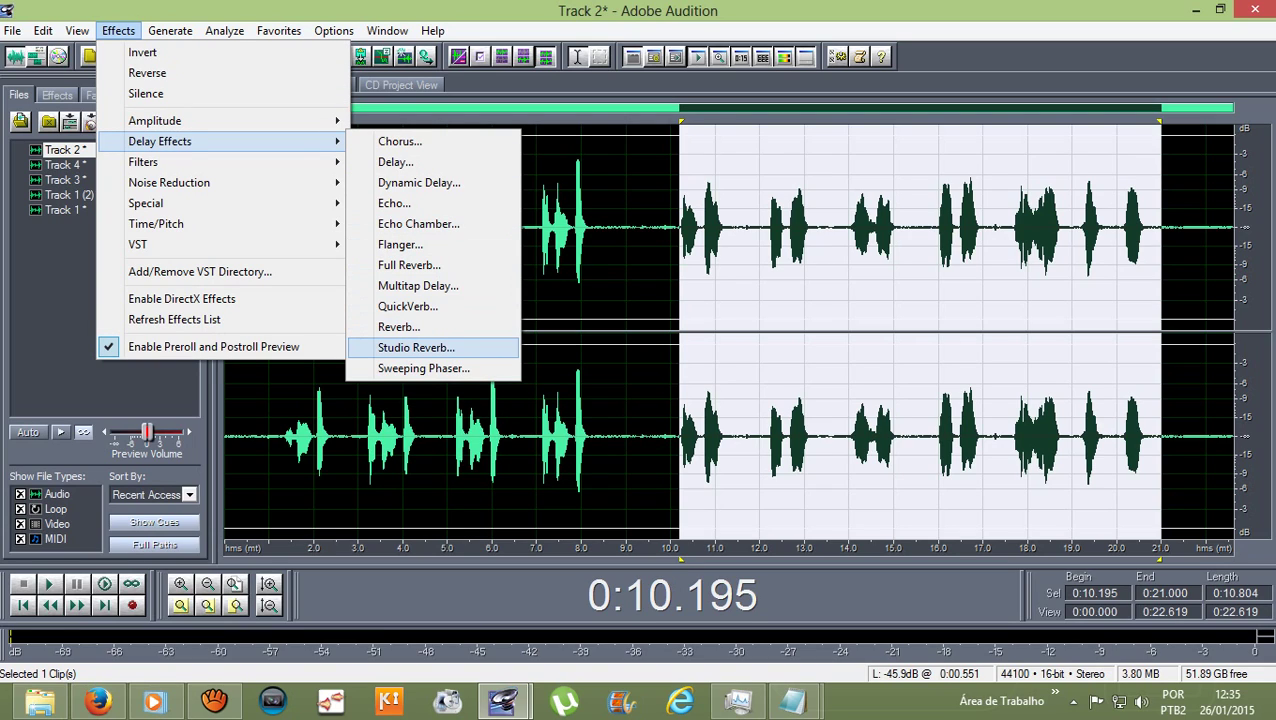
pyautogui.press('Escape')
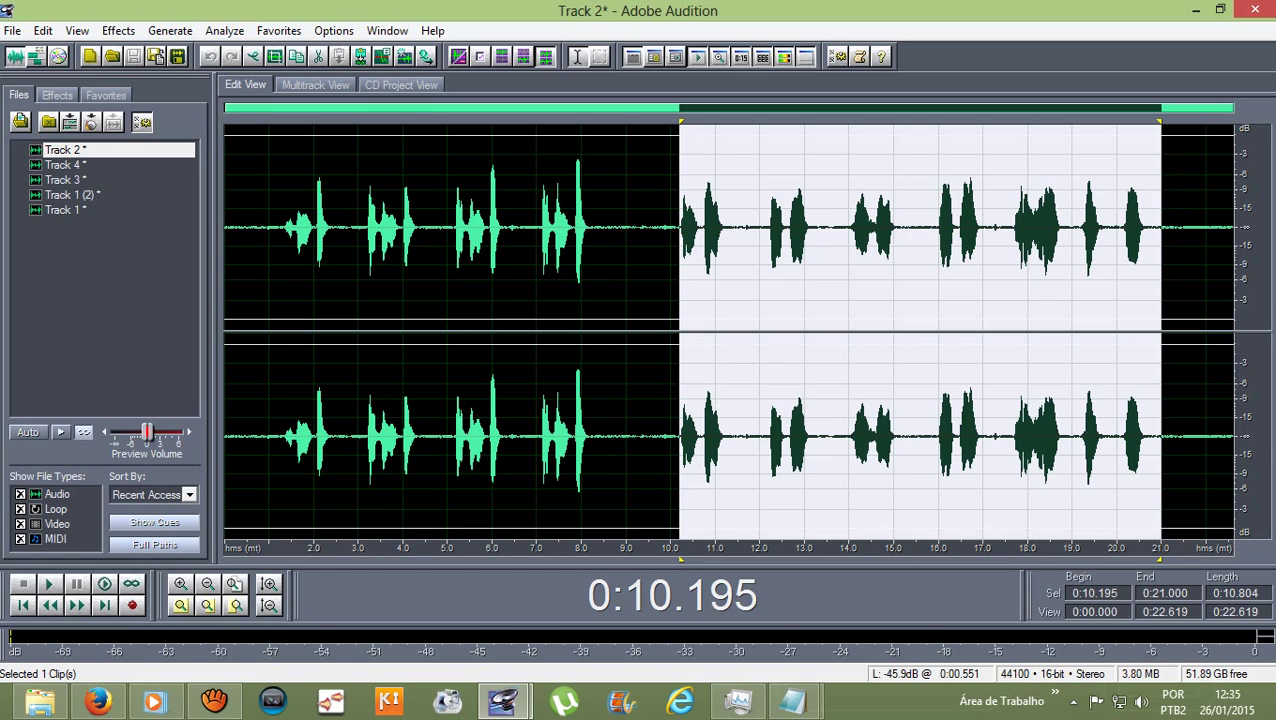
# - Compare the spatial Delay presets and apply Spatial Left 2 to the selected part of Track 2
pyautogui.click(118, 30)
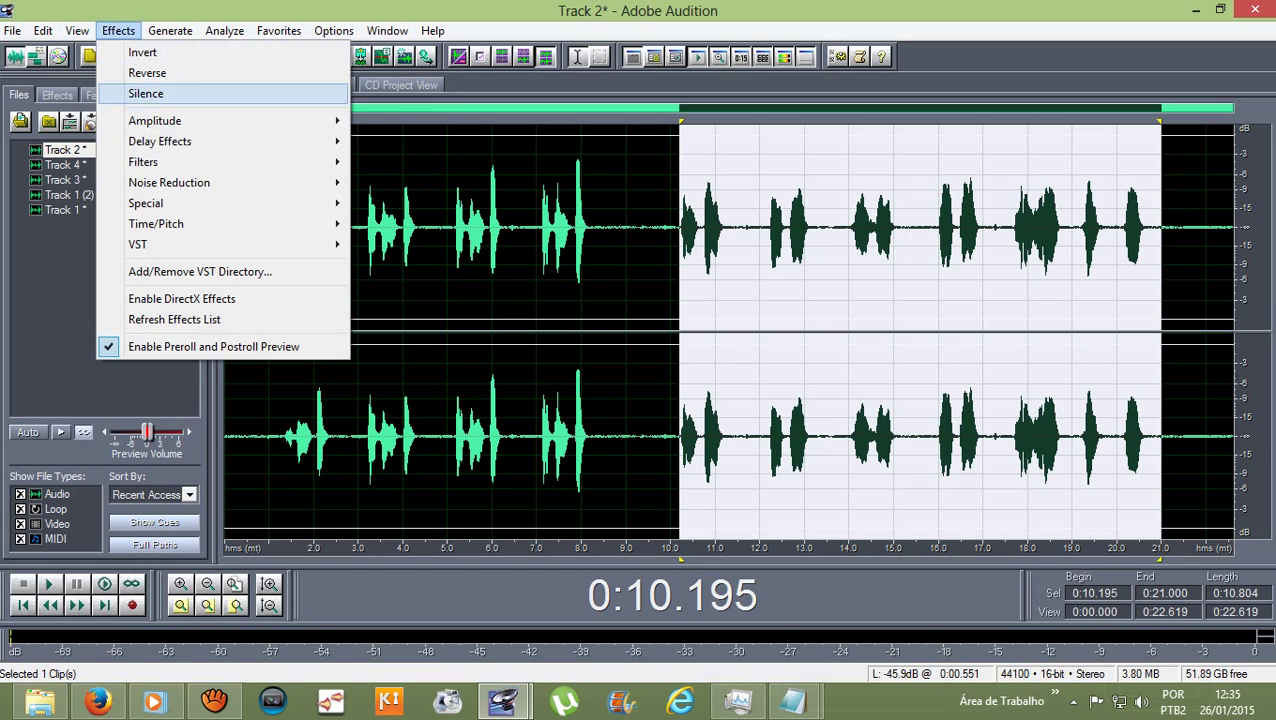
pyautogui.moveTo(160, 141)
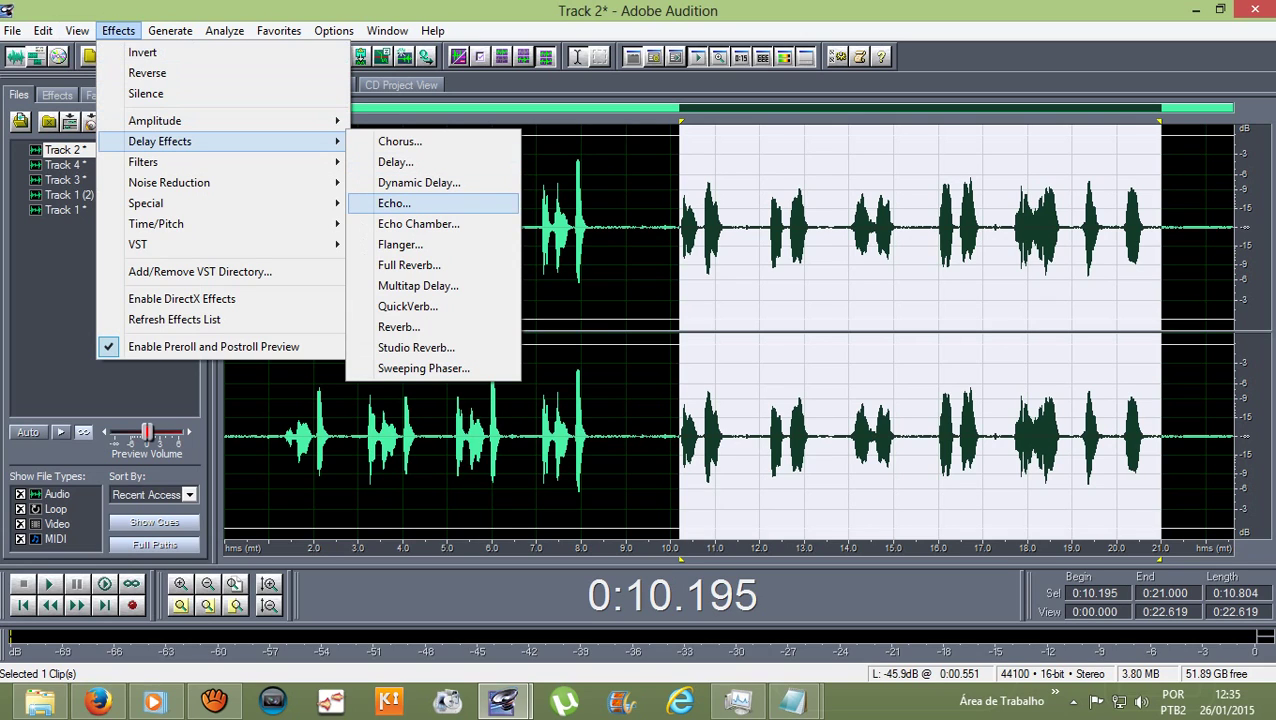
pyautogui.click(395, 162)
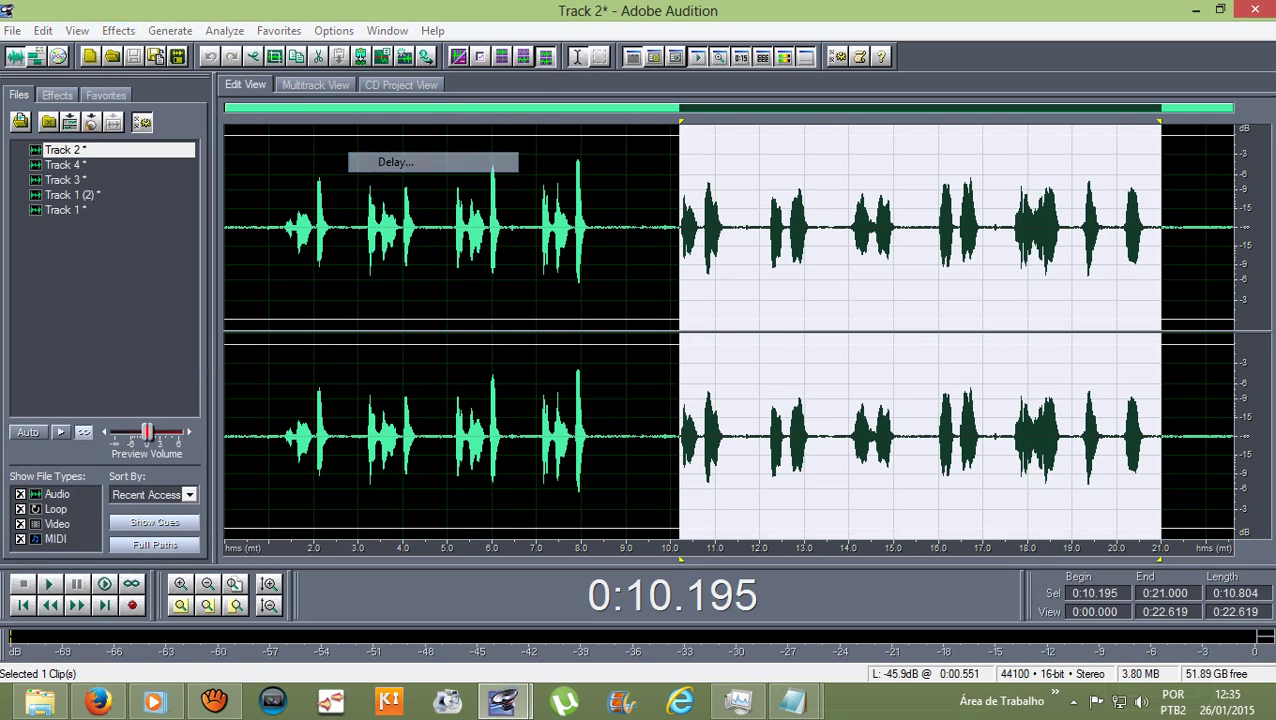
pyautogui.moveTo(831, 327); pyautogui.dragTo(831, 355)
pyautogui.click(773, 368)
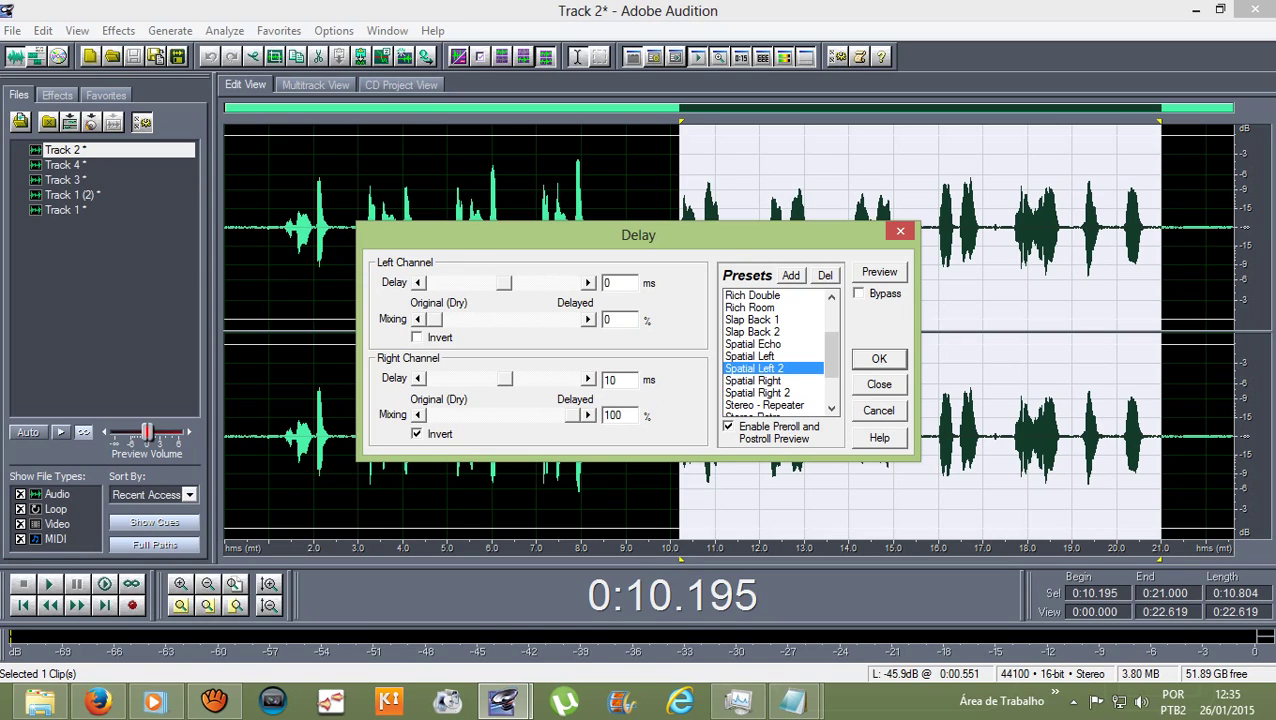
pyautogui.click(753, 380)
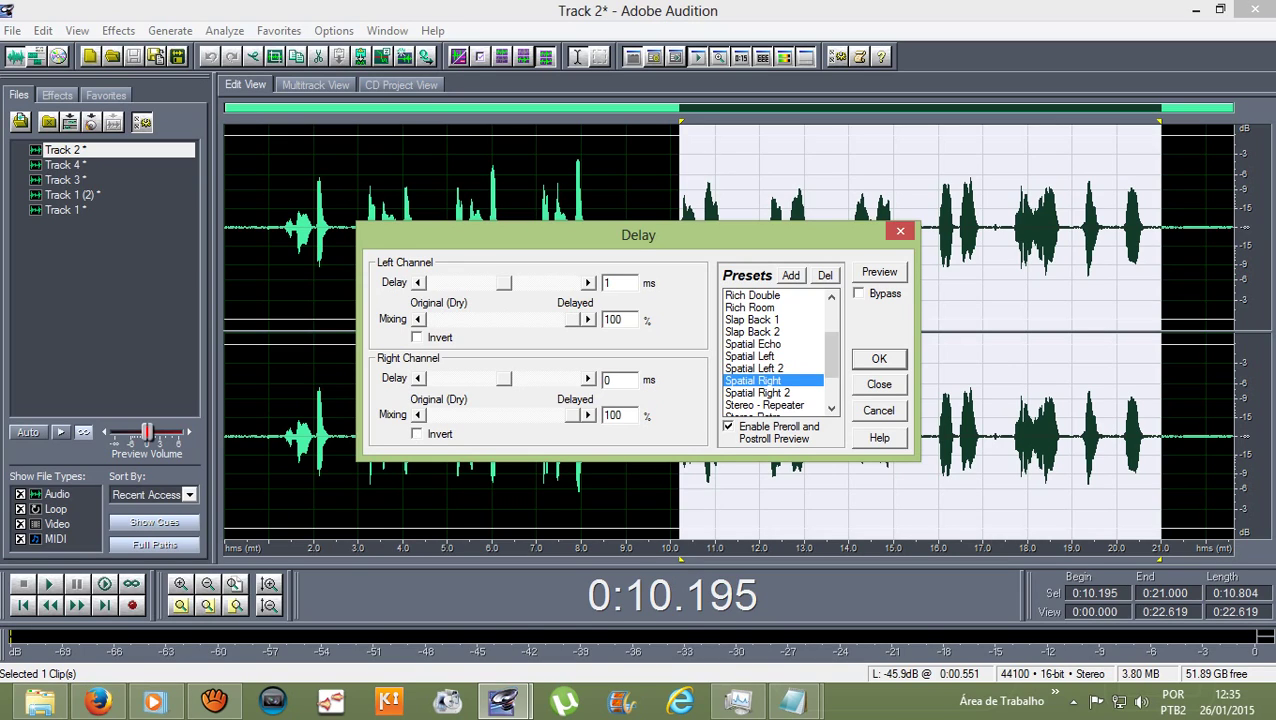
pyautogui.click(757, 392)
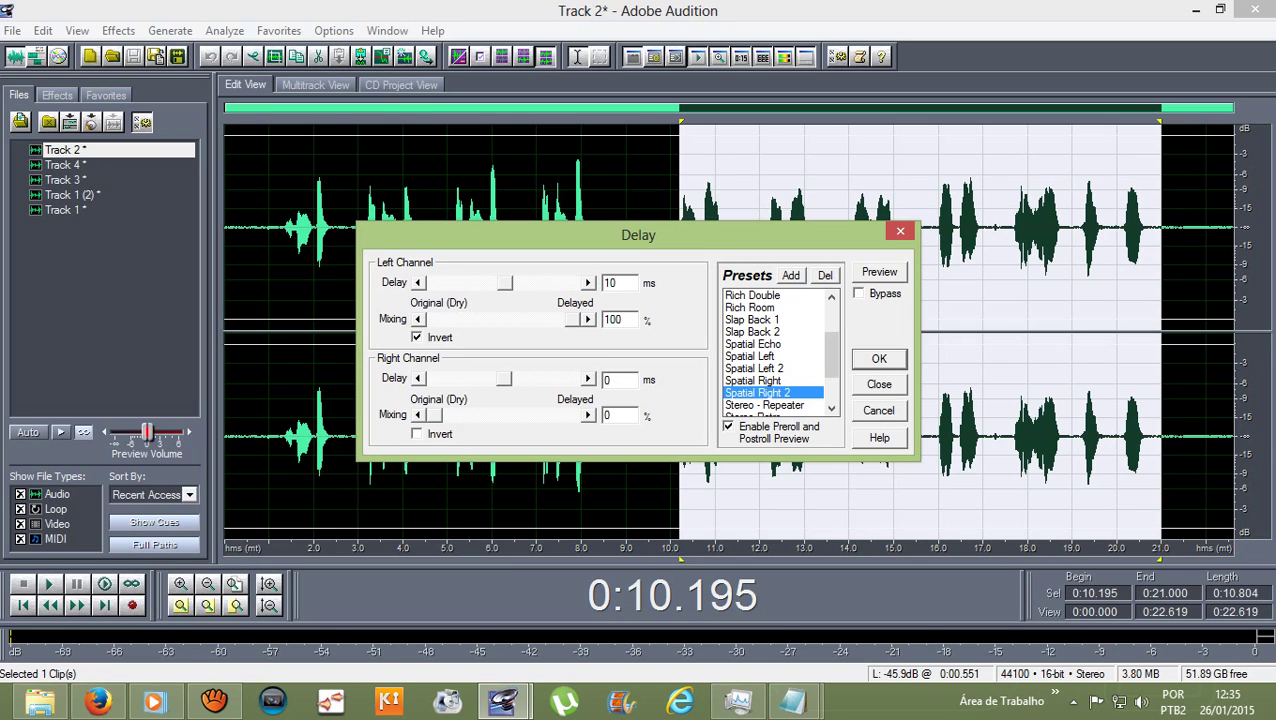
pyautogui.click(754, 368)
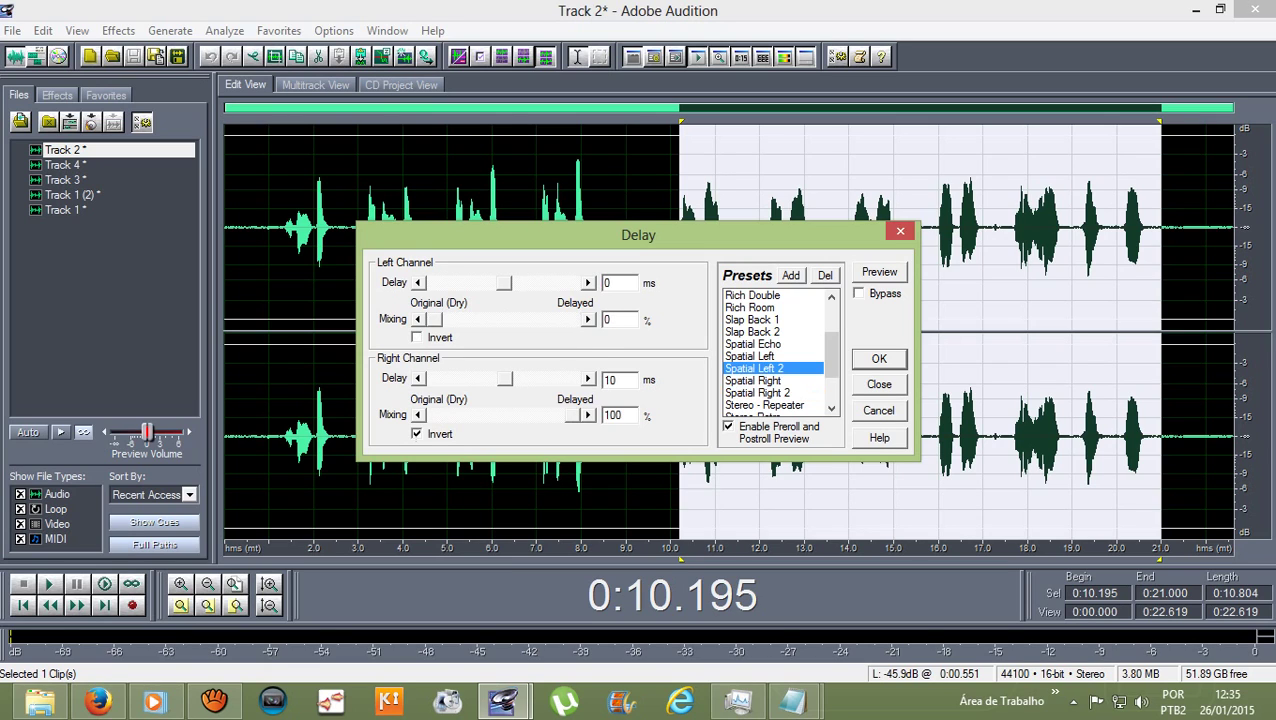
pyautogui.click(879, 358)
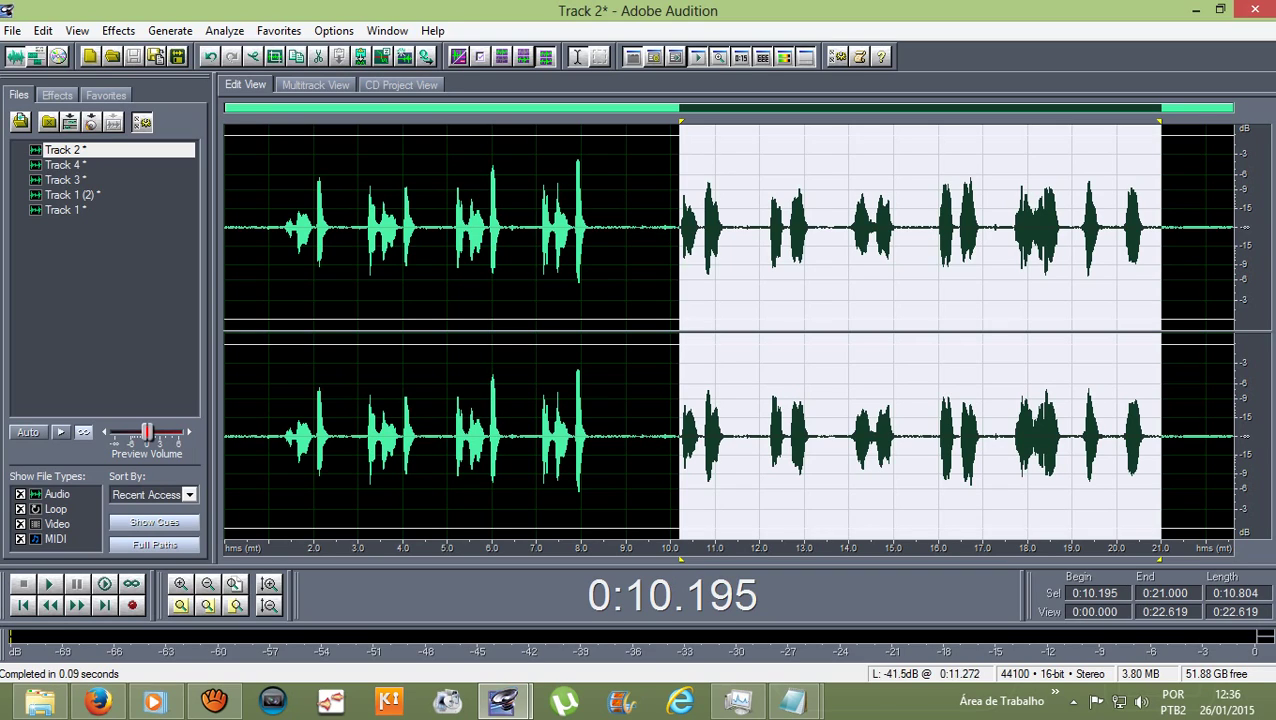
# - Return to the multitrack session and trim the Track 3 clip to run from about 0:07.7 to about 0:21.8
pyautogui.click(697, 227)
pyautogui.click(315, 84)
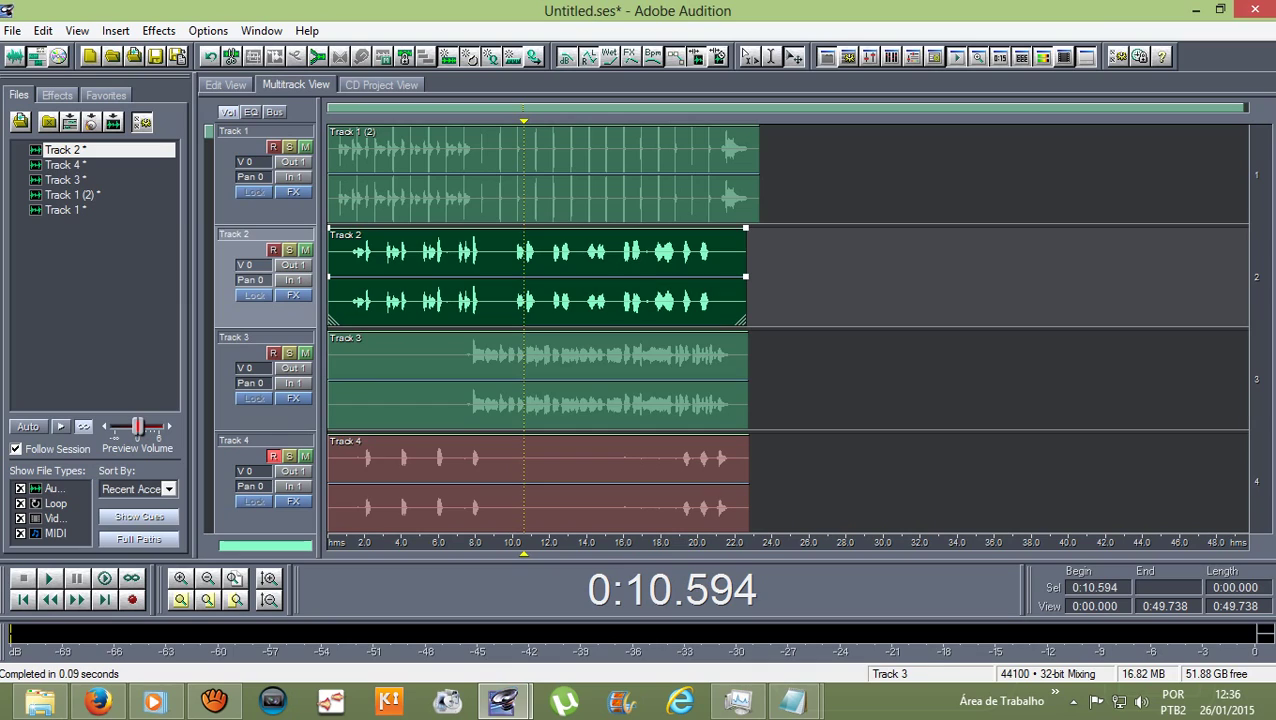
pyautogui.click(537, 379)
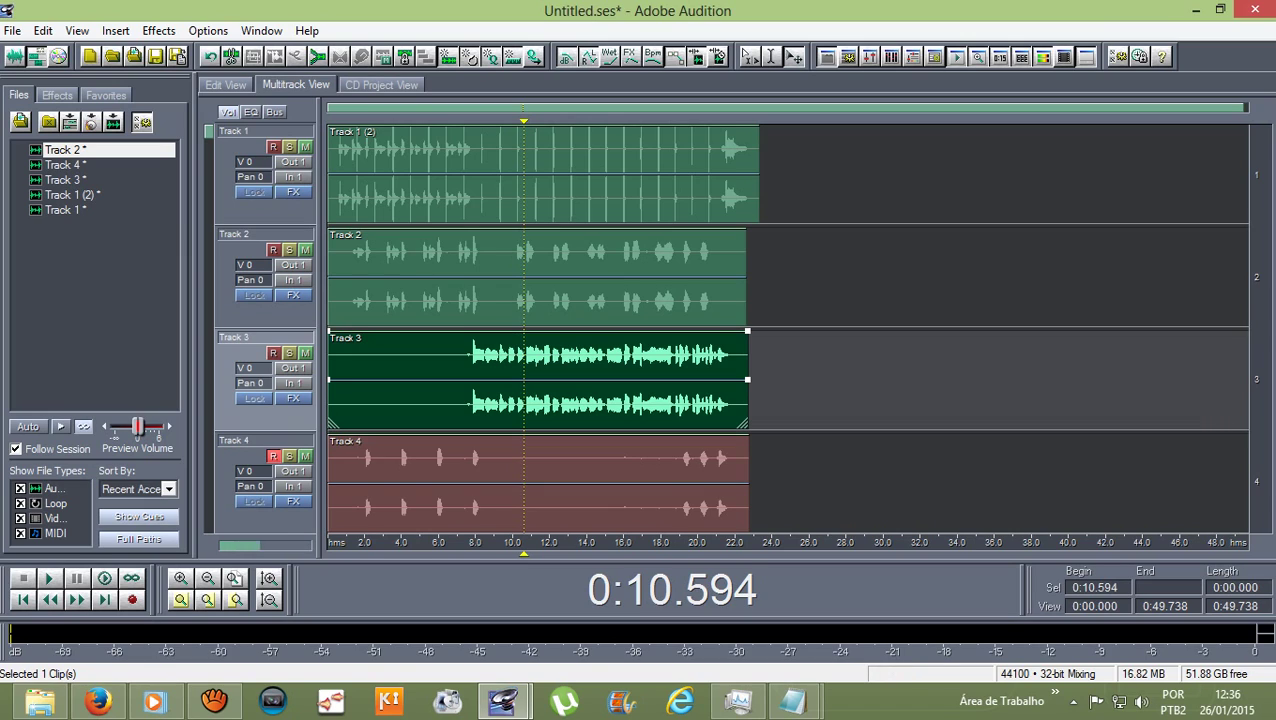
pyautogui.moveTo(328, 380); pyautogui.dragTo(467, 380)
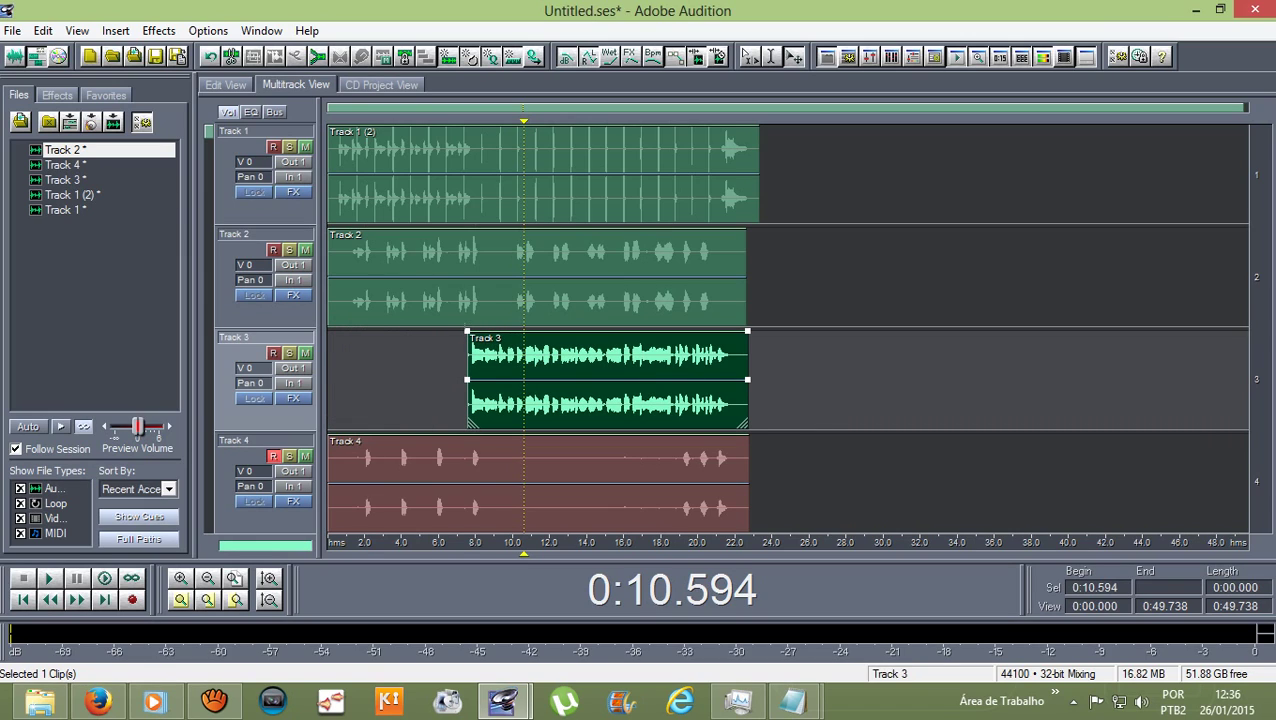
pyautogui.moveTo(747, 380); pyautogui.dragTo(735, 380)
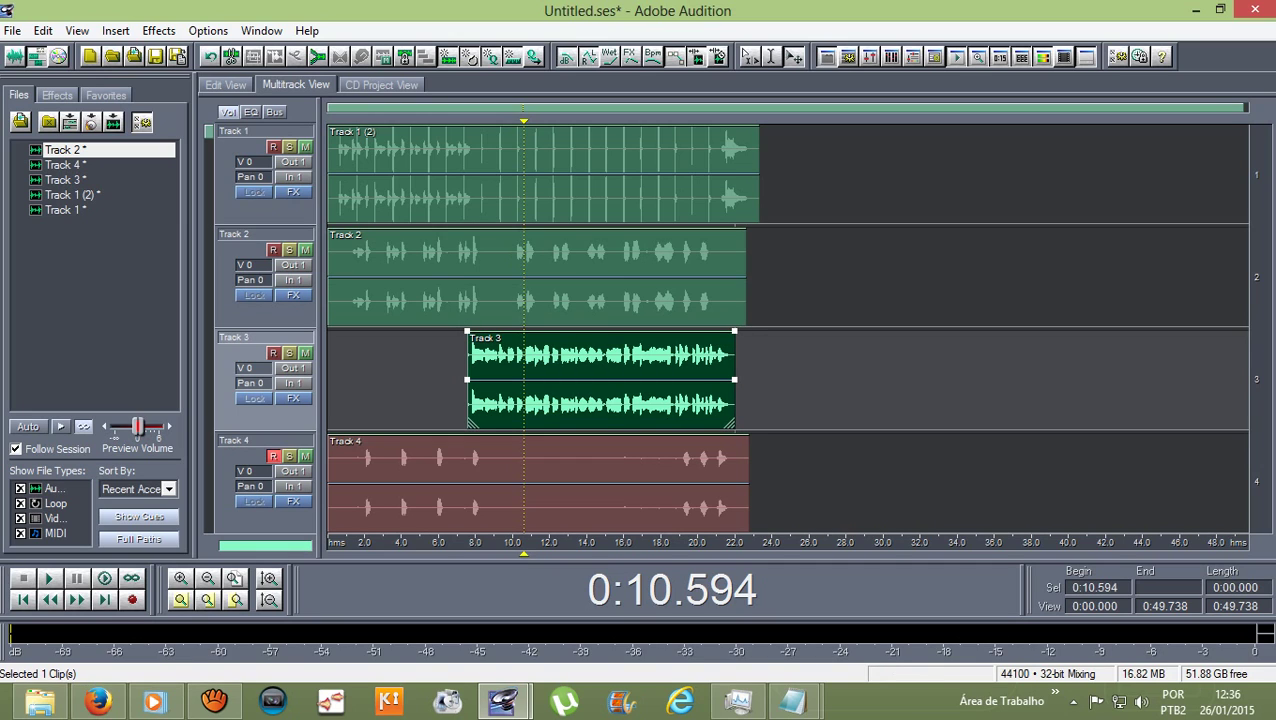
pyautogui.scroll(3, 508, 200)
pyautogui.moveTo(412, 380); pyautogui.dragTo(420, 380)
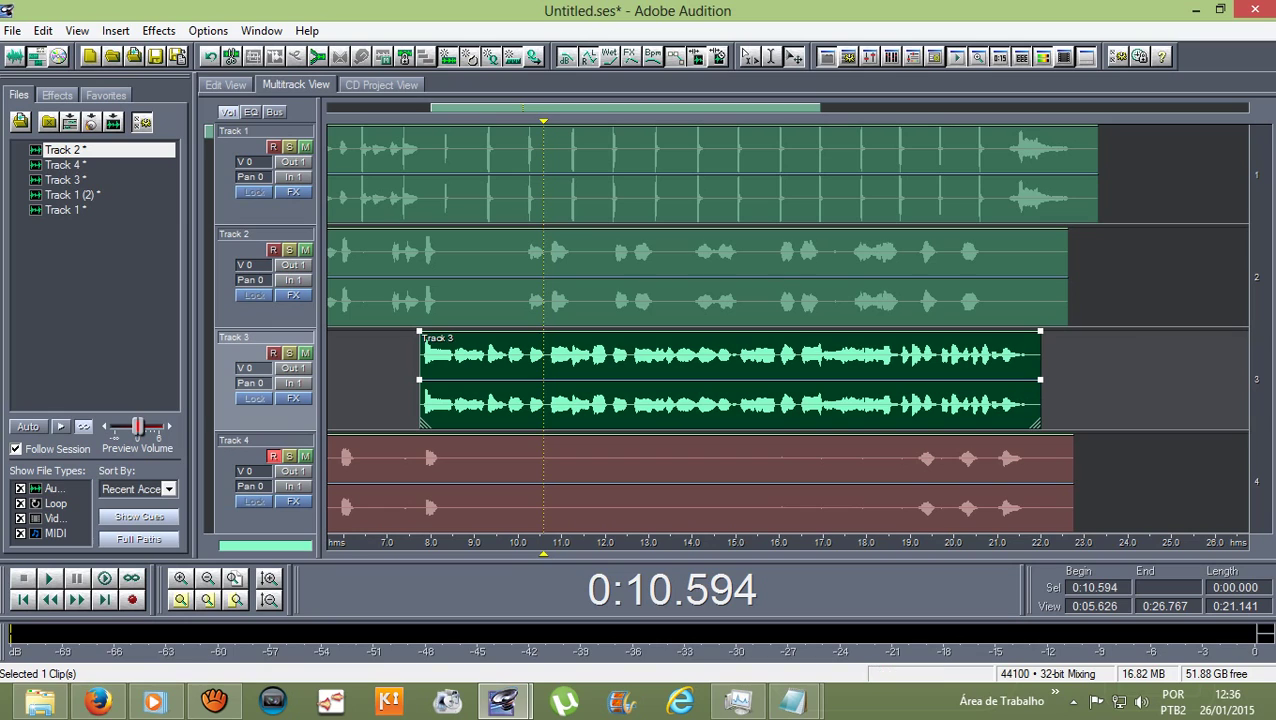
pyautogui.moveTo(1038, 423); pyautogui.dragTo(1029, 423)
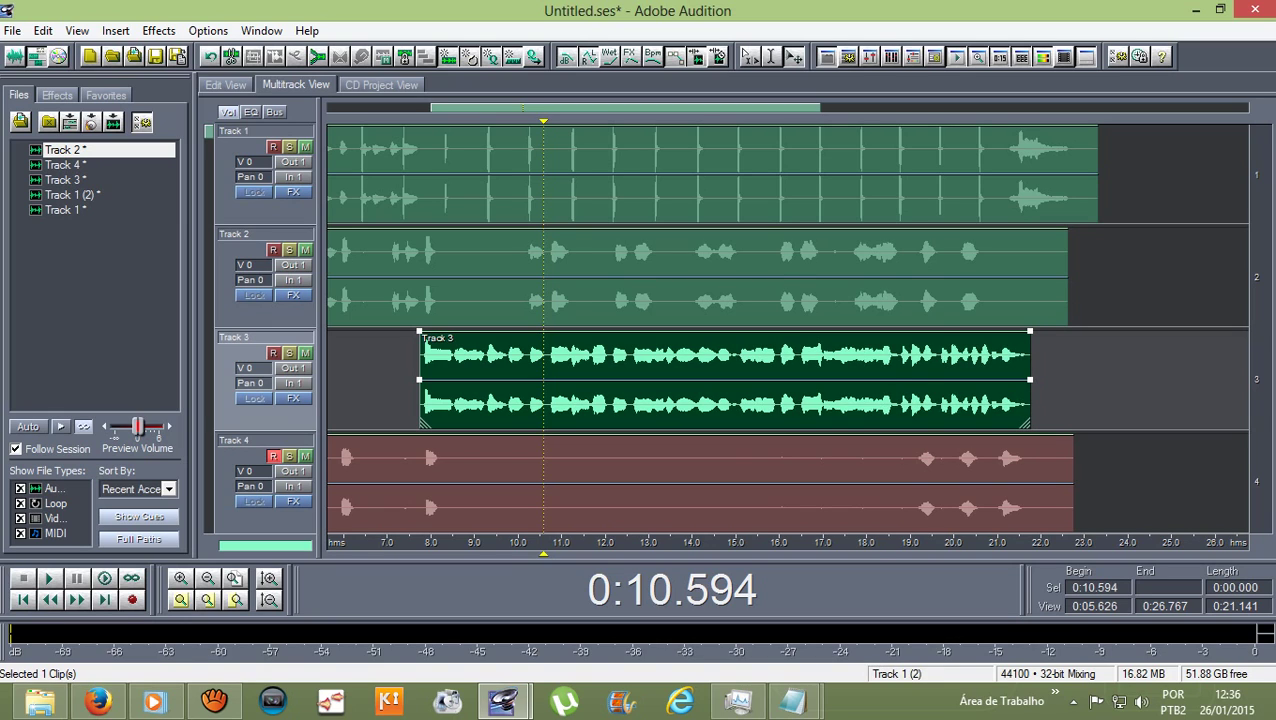
pyautogui.scroll(-2, 712, 175)
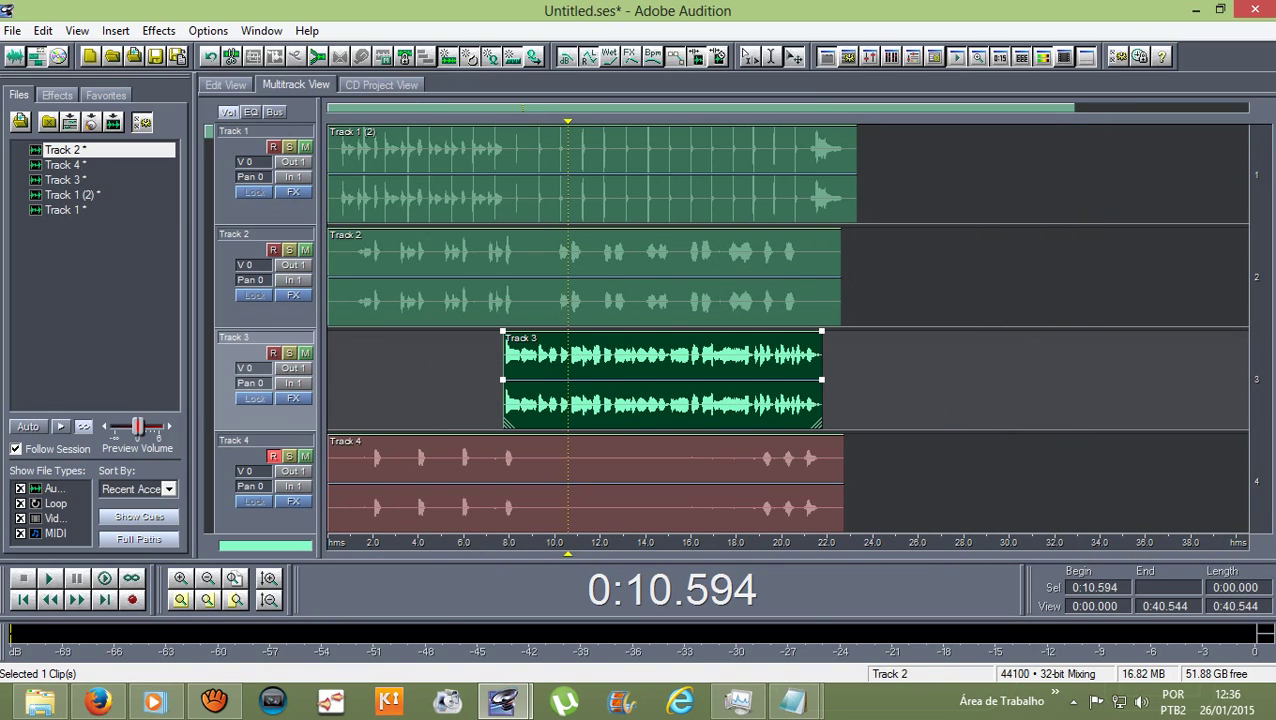
# - Trim the Track 2 clip to run from about 0:01.2 to about 0:20.7
pyautogui.click(680, 276)
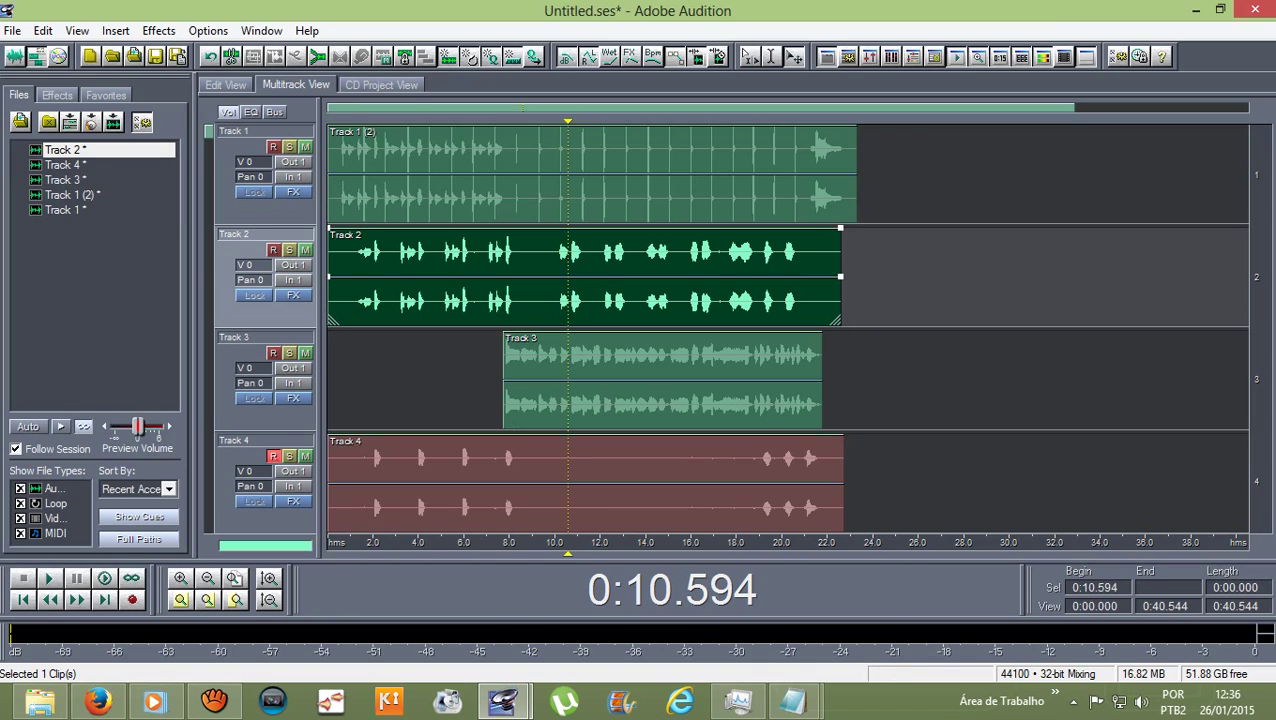
pyautogui.moveTo(841, 276); pyautogui.dragTo(797, 276)
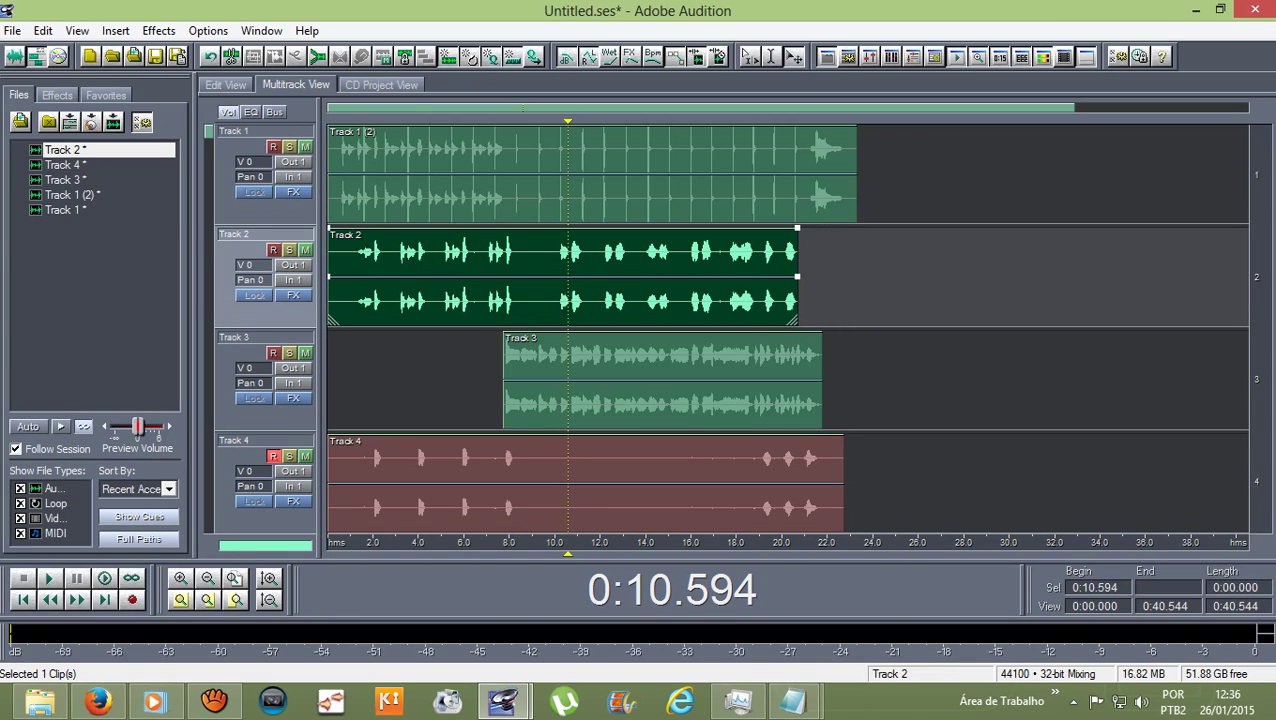
pyautogui.moveTo(329, 276); pyautogui.dragTo(355, 276)
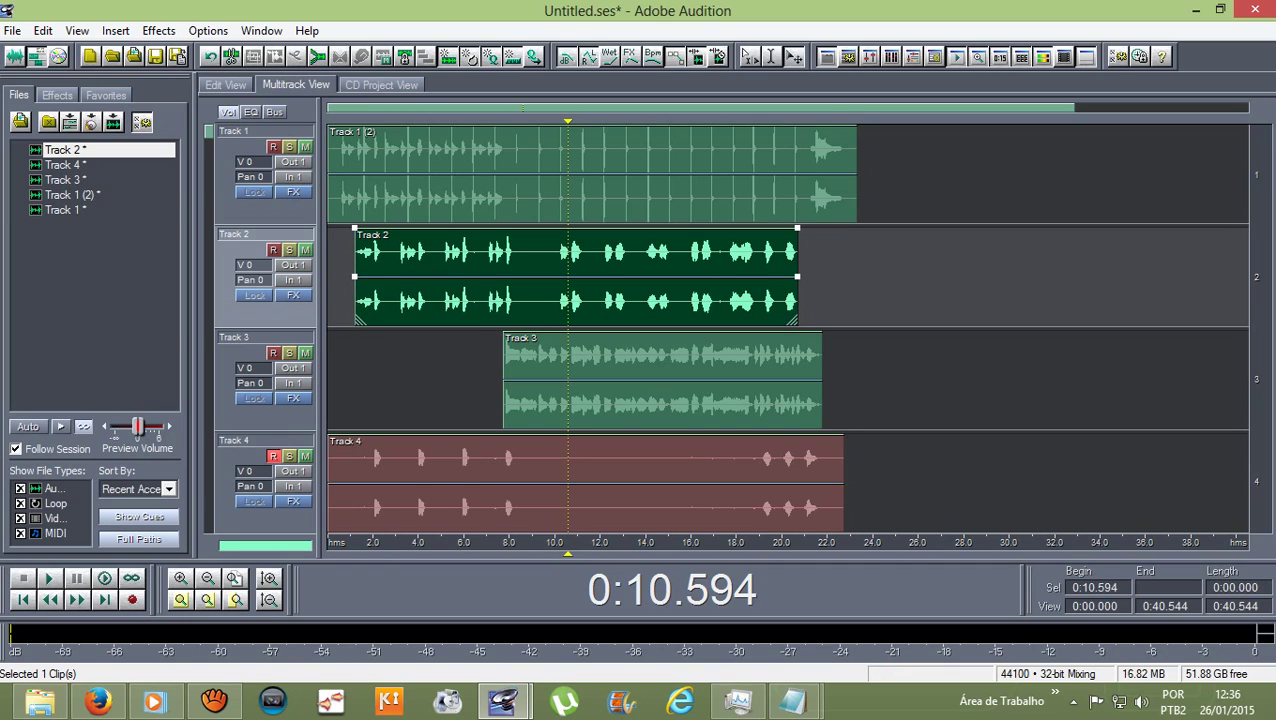
# - Trim the Track 4 clip to run from about 0:02.0 to about 0:21.8
pyautogui.scroll(-1, 788, 330)
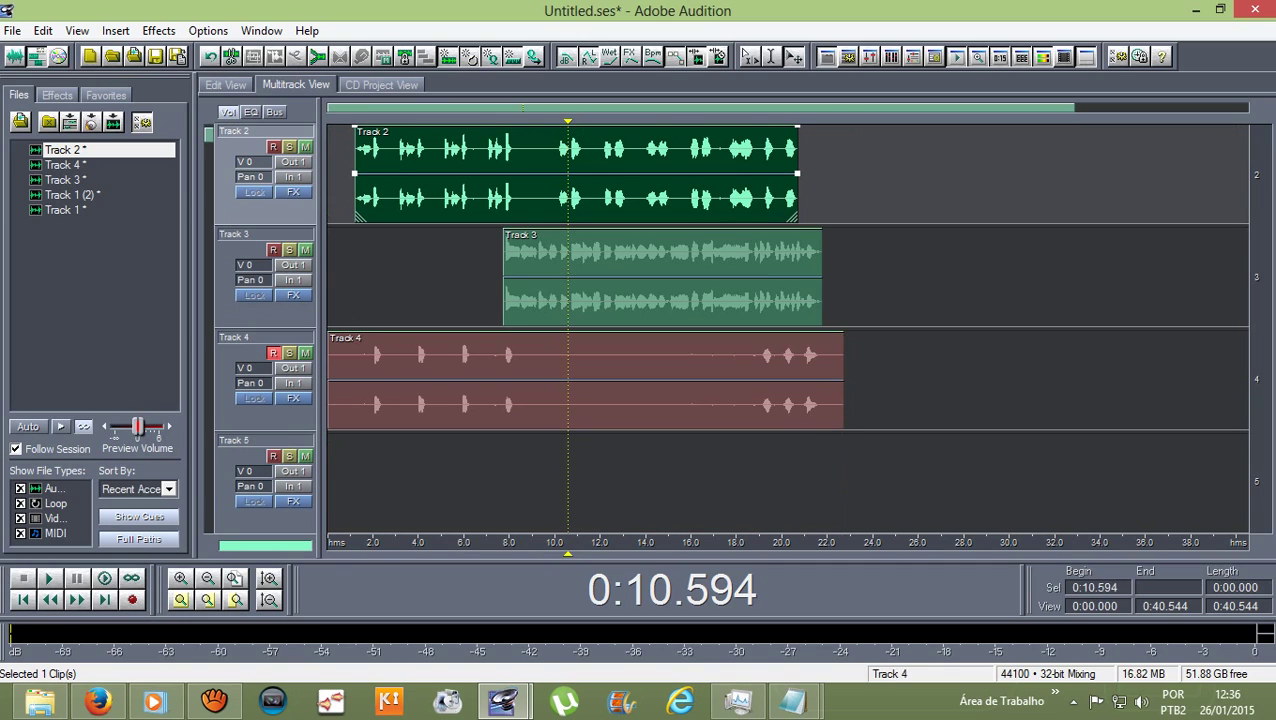
pyautogui.click(585, 380)
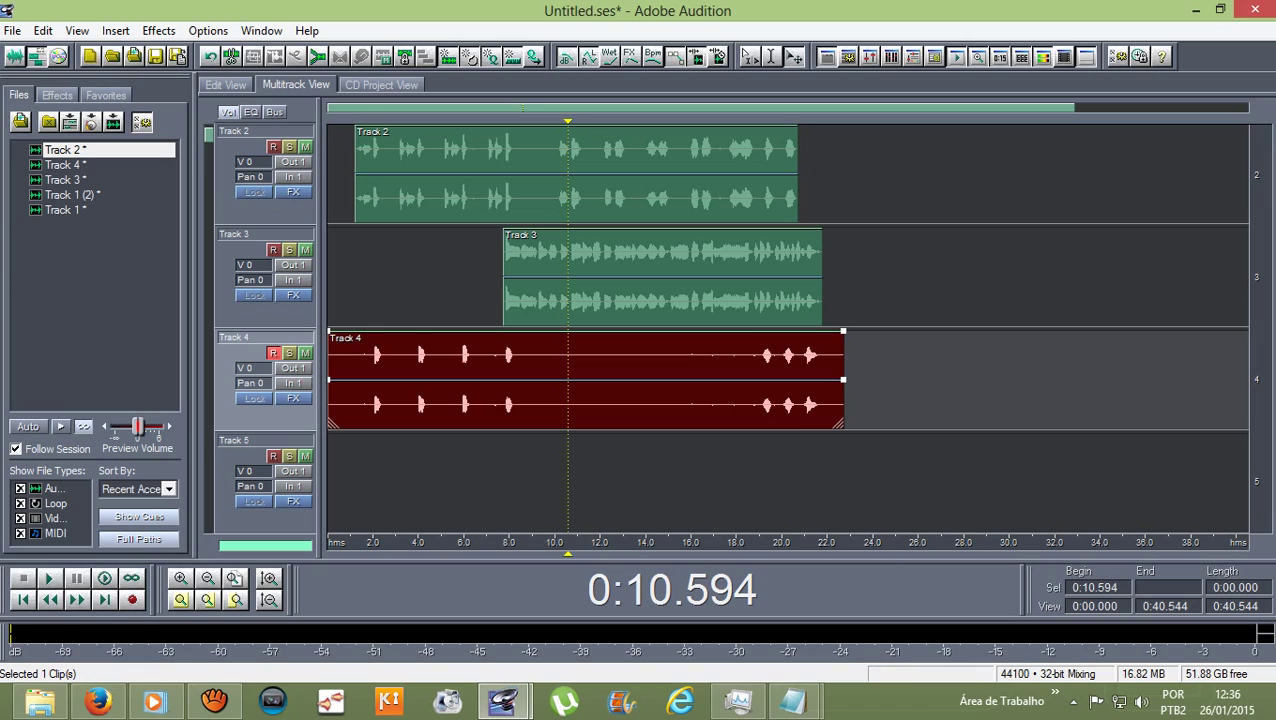
pyautogui.moveTo(329, 380); pyautogui.dragTo(373, 380)
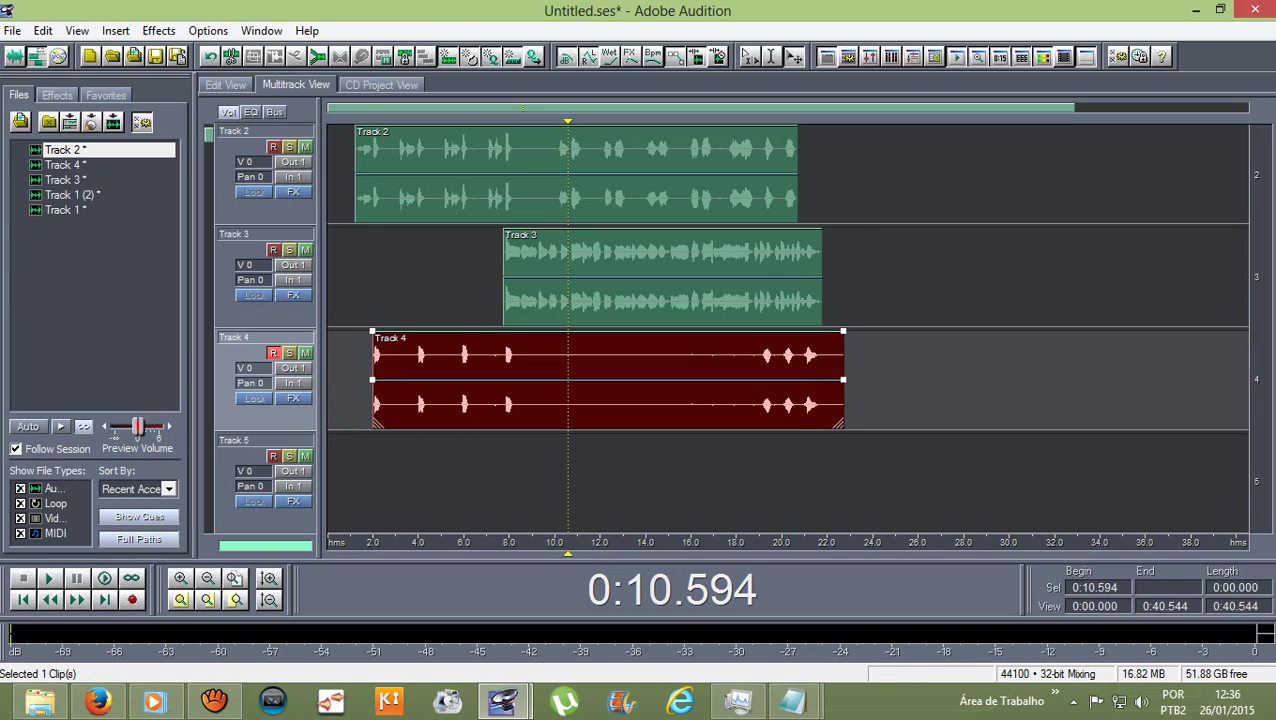
pyautogui.moveTo(843, 380); pyautogui.dragTo(821, 380)
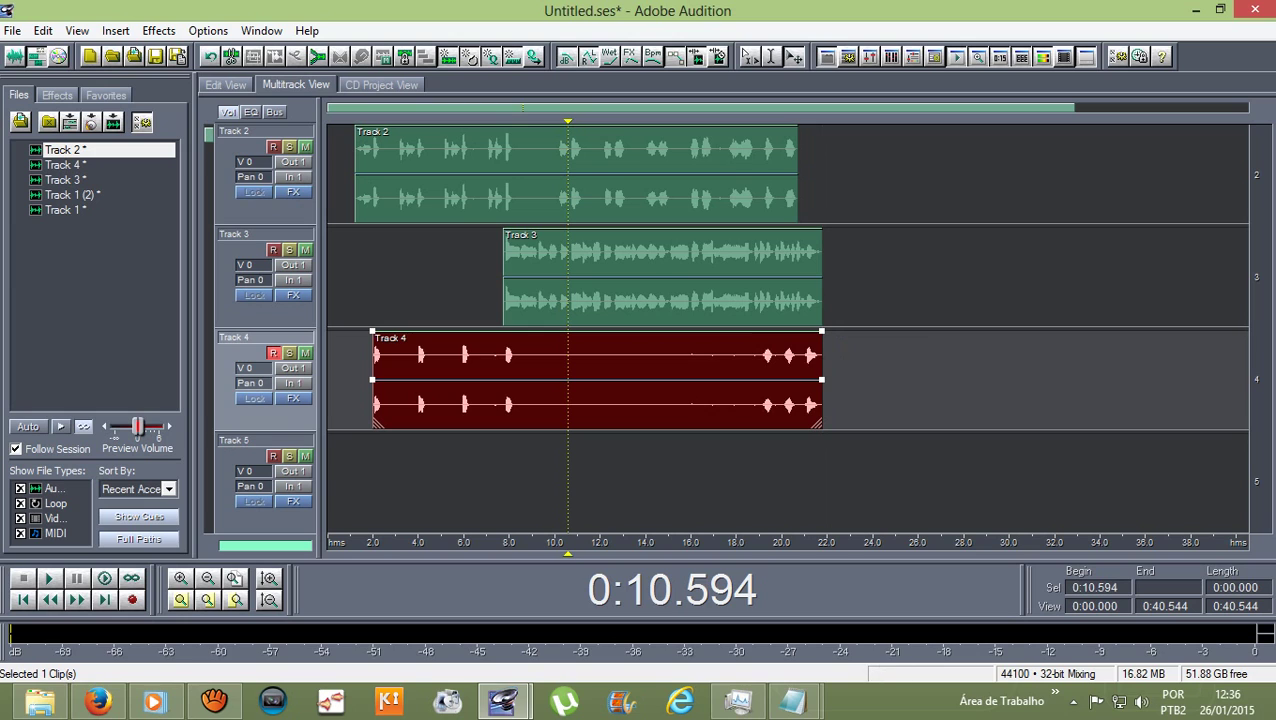
pyautogui.click(217, 706)
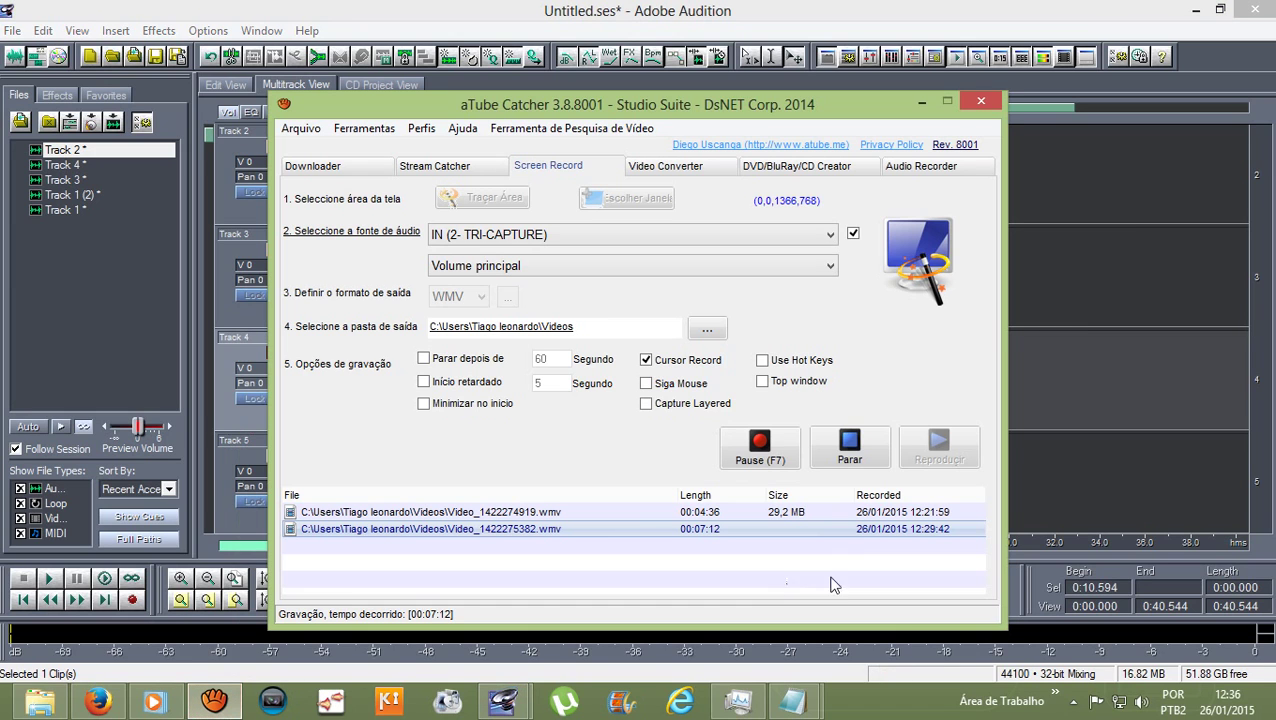
pyautogui.click(757, 452)
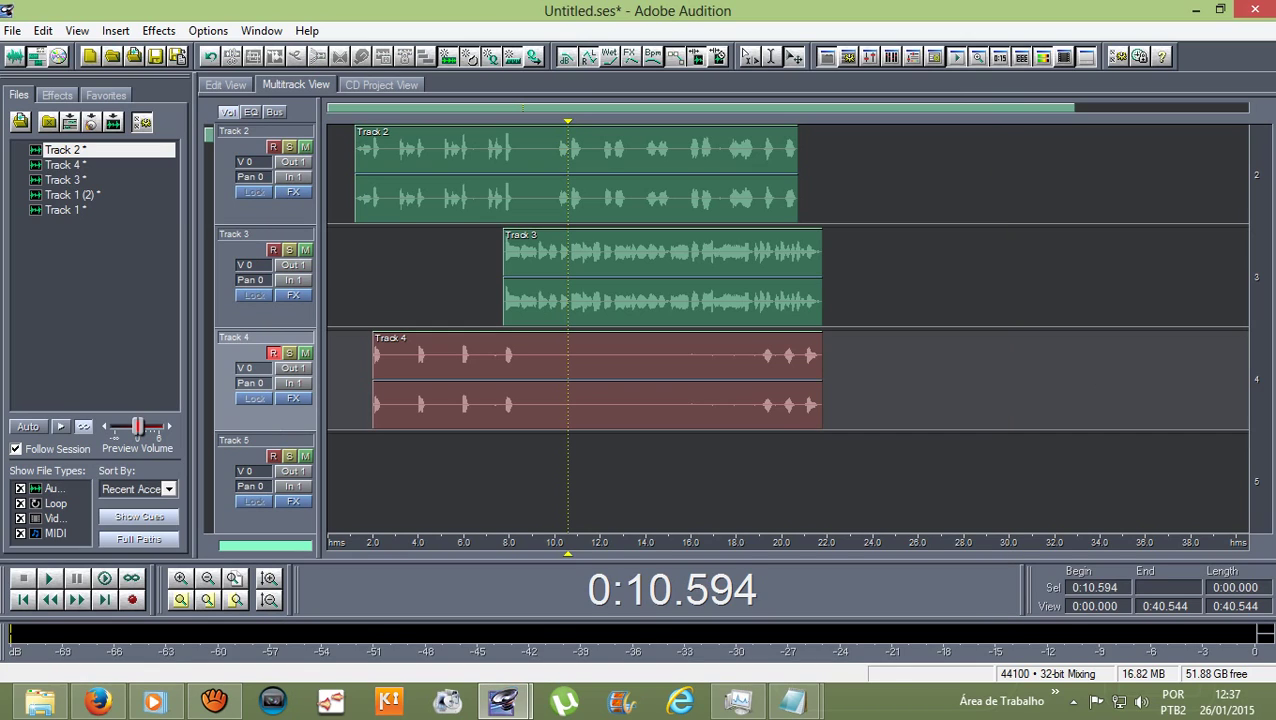
# - Open the Track 4 clip for waveform editing and silence the noise between 0:08.229 and 0:19.126
pyautogui.click(597, 379)
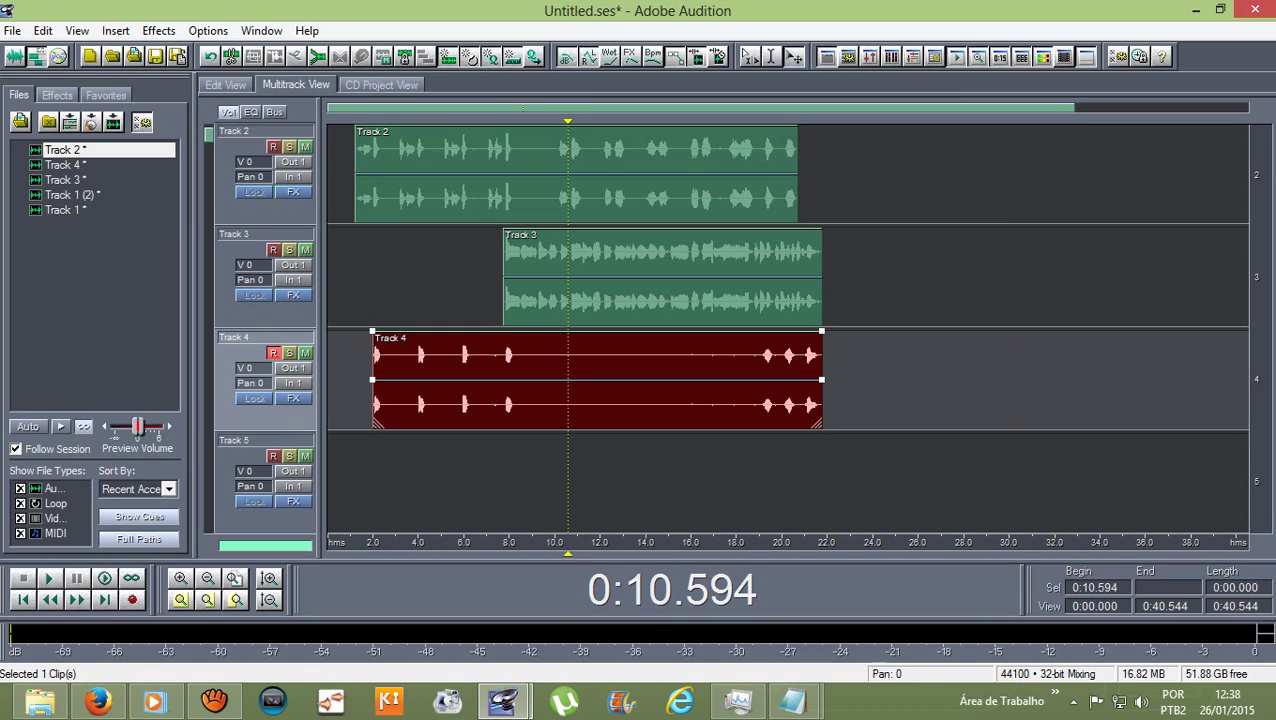
pyautogui.doubleClick(531, 390)
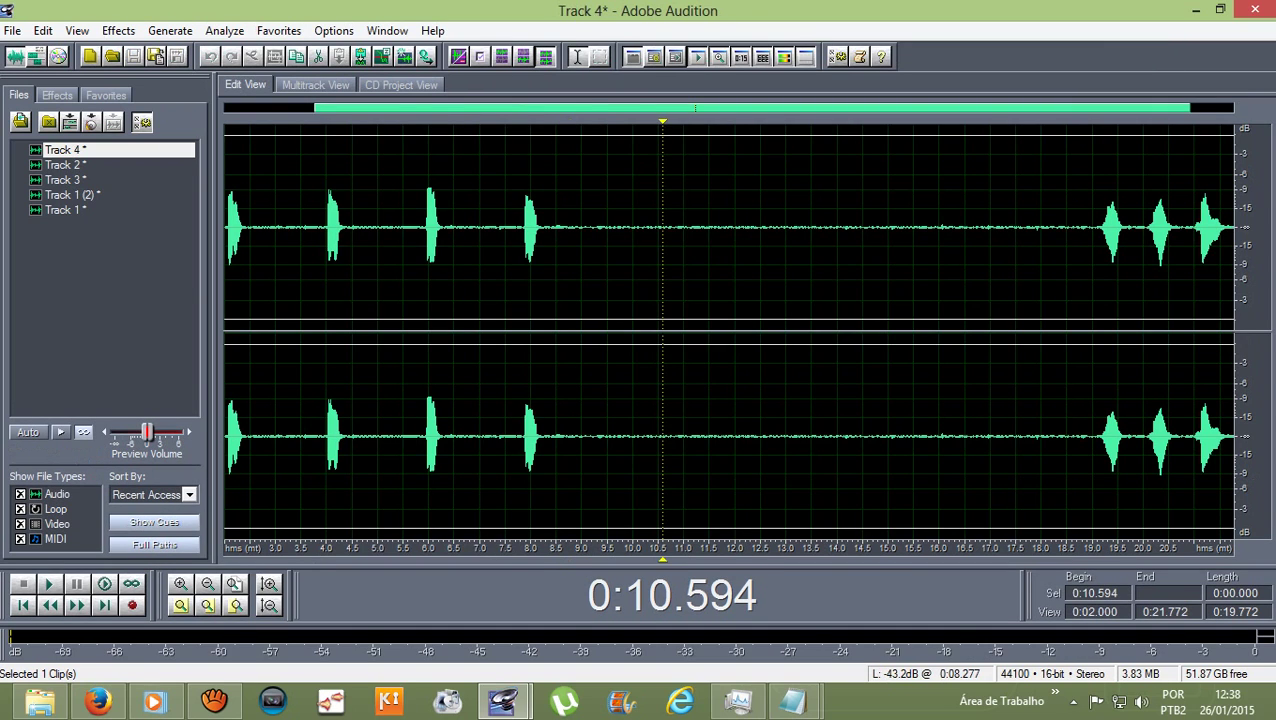
pyautogui.moveTo(542, 280); pyautogui.dragTo(1098, 300)
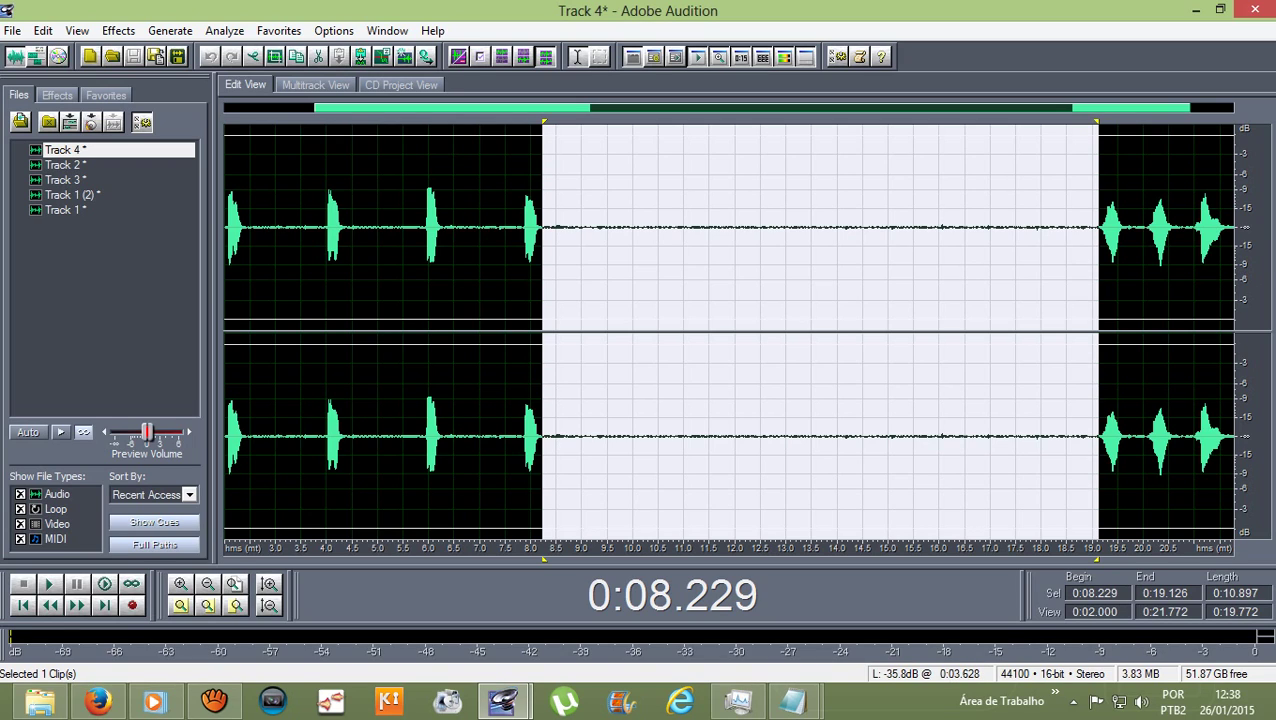
pyautogui.click(118, 30)
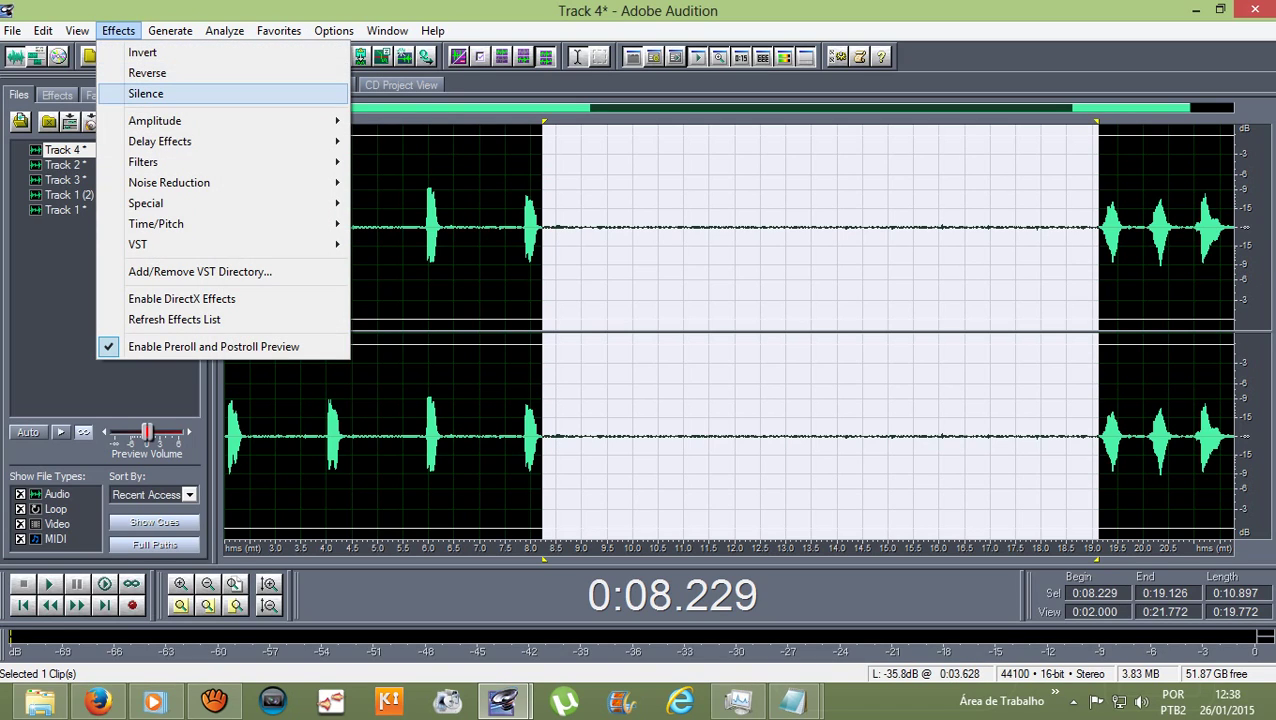
pyautogui.click(145, 93)
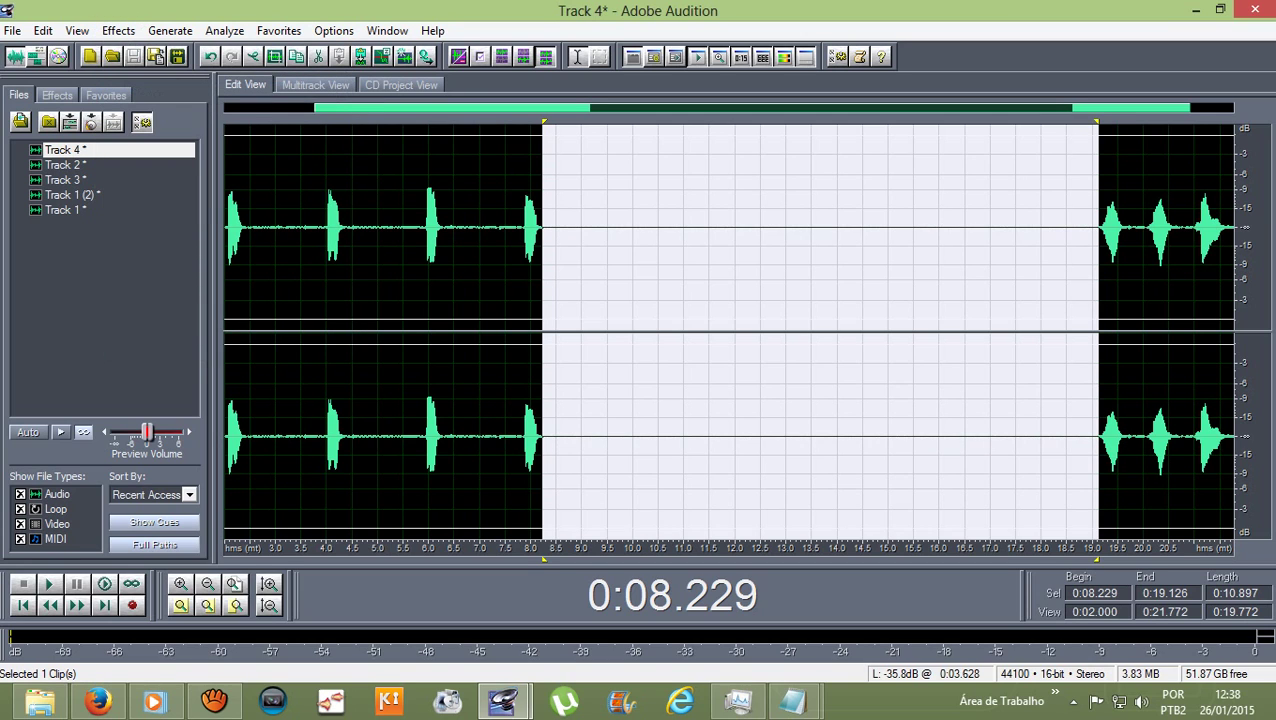
pyautogui.click(719, 227)
pyautogui.moveTo(575, 433); pyautogui.dragTo(965, 433)
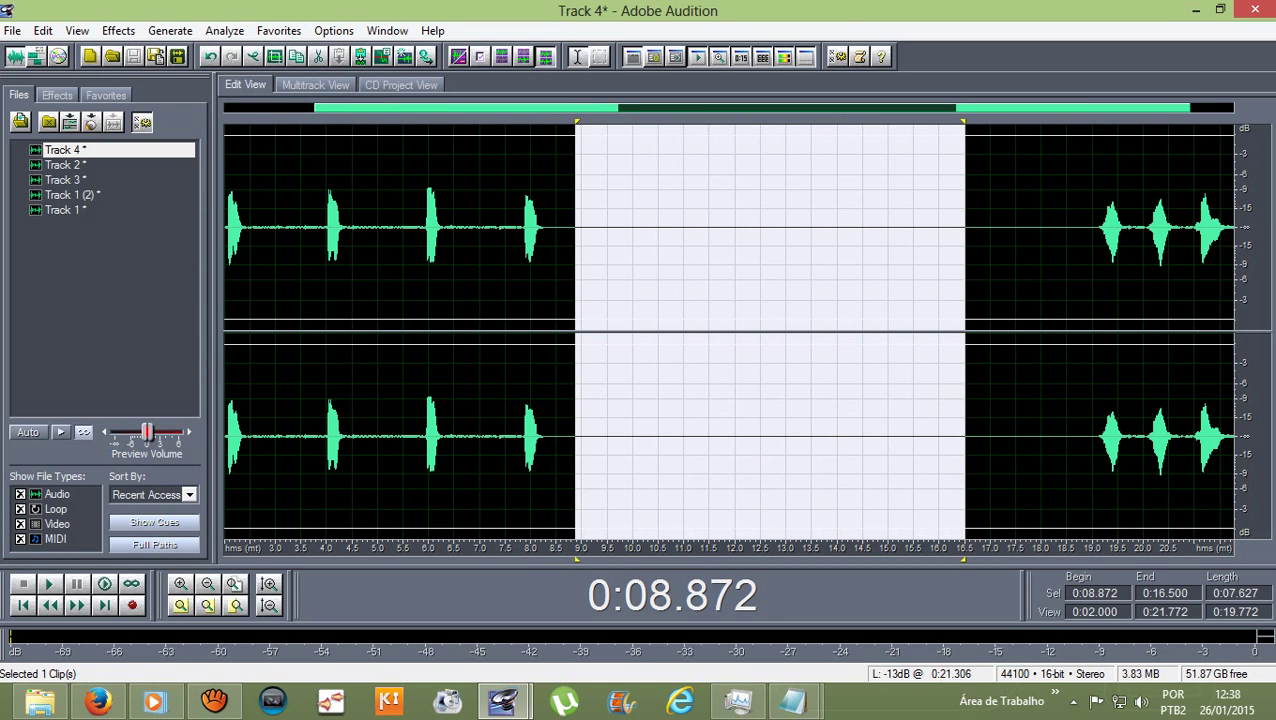
# - Play back the noise before Track 4's first sound and silence everything from the beginning to 0:02.045
pyautogui.scroll(-1, 297, 433)
pyautogui.scroll(4, 297, 227)
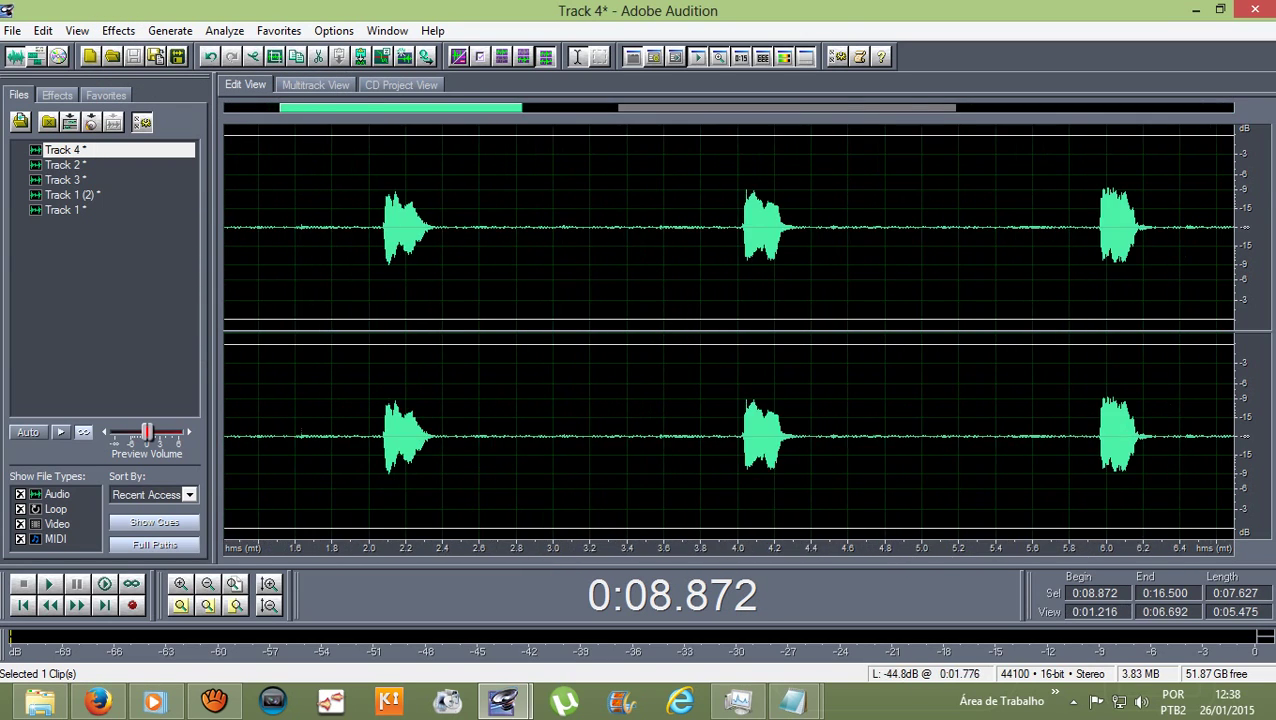
pyautogui.moveTo(378, 227); pyautogui.dragTo(215, 227)
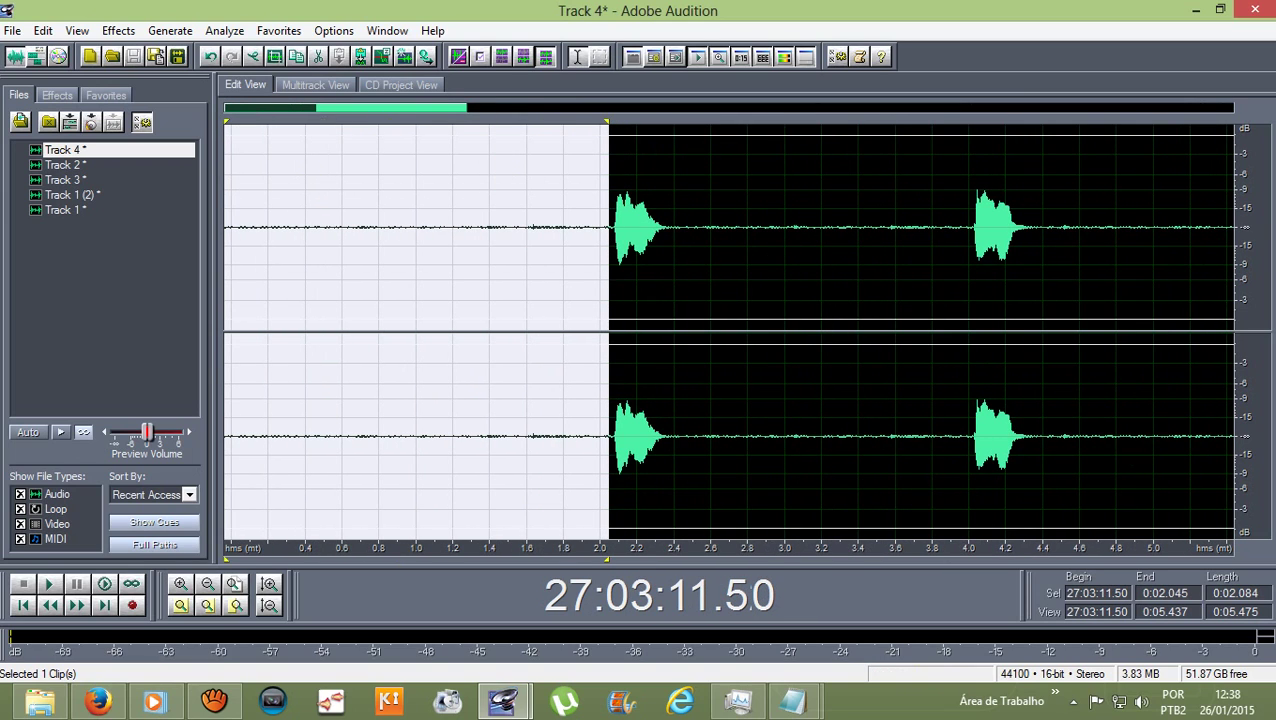
pyautogui.press('space')
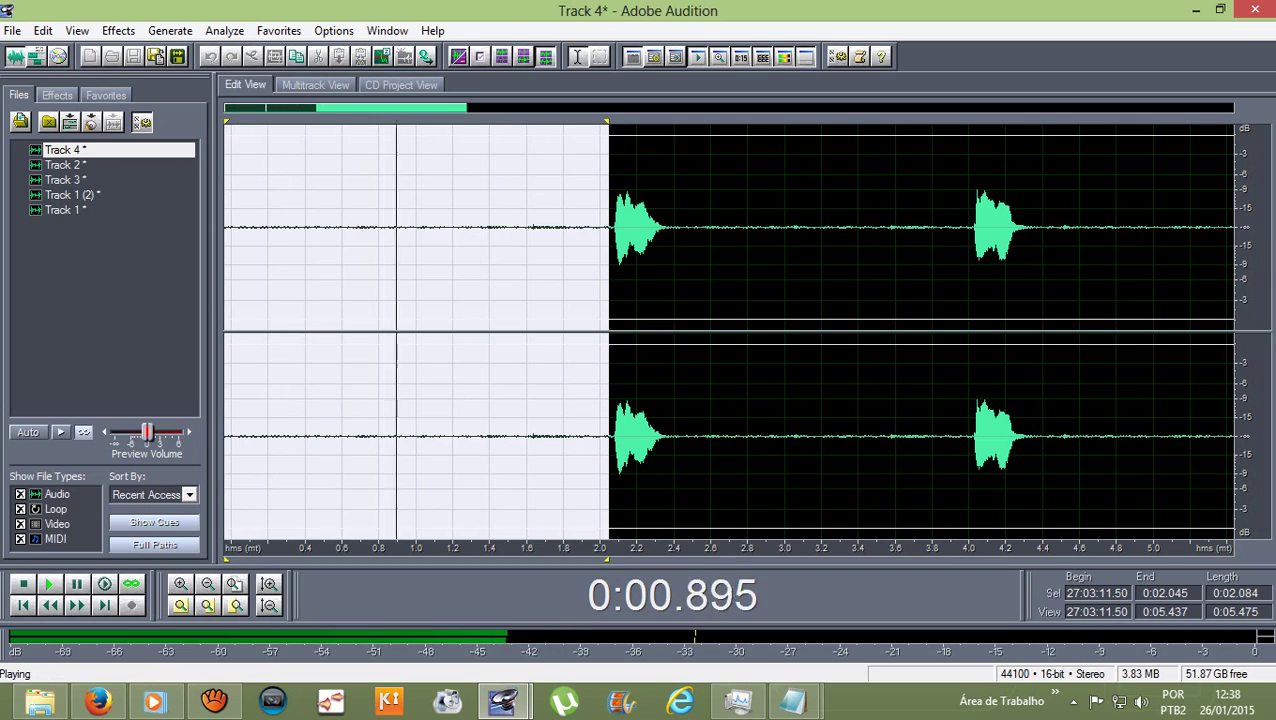
pyautogui.press('space')
pyautogui.click(118, 30)
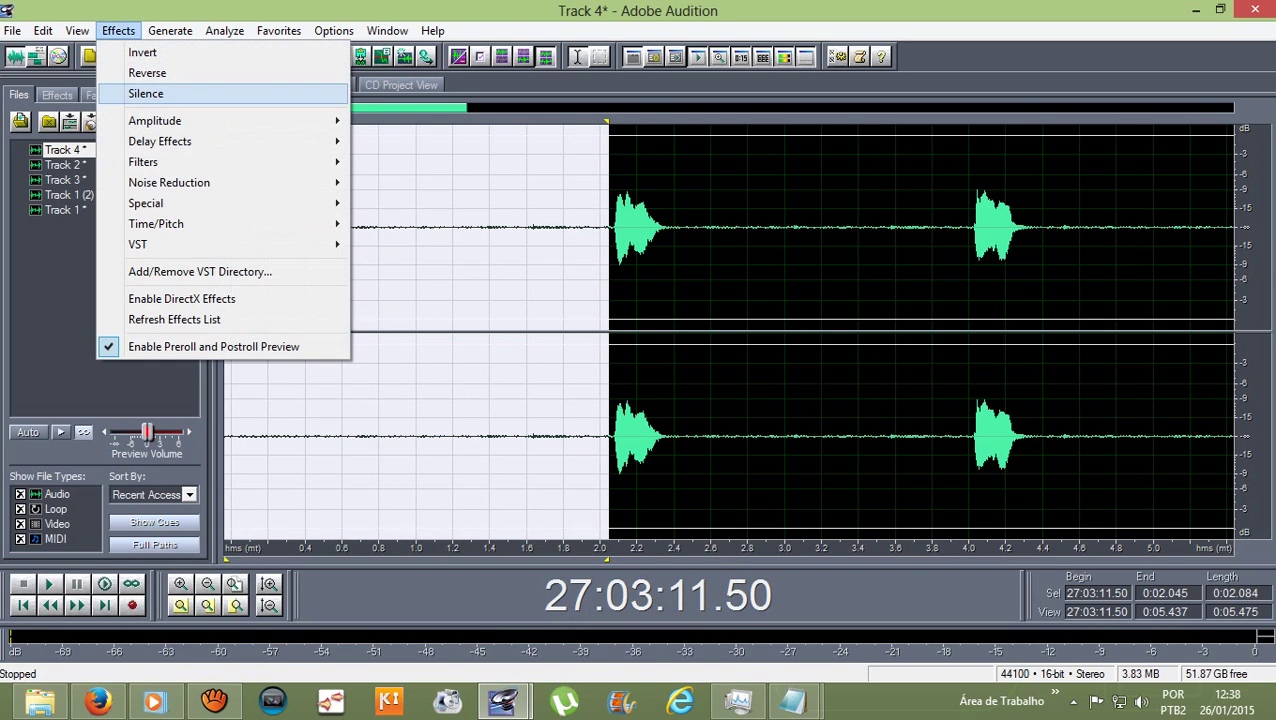
pyautogui.click(140, 92)
pyautogui.scroll(-4, 728, 331)
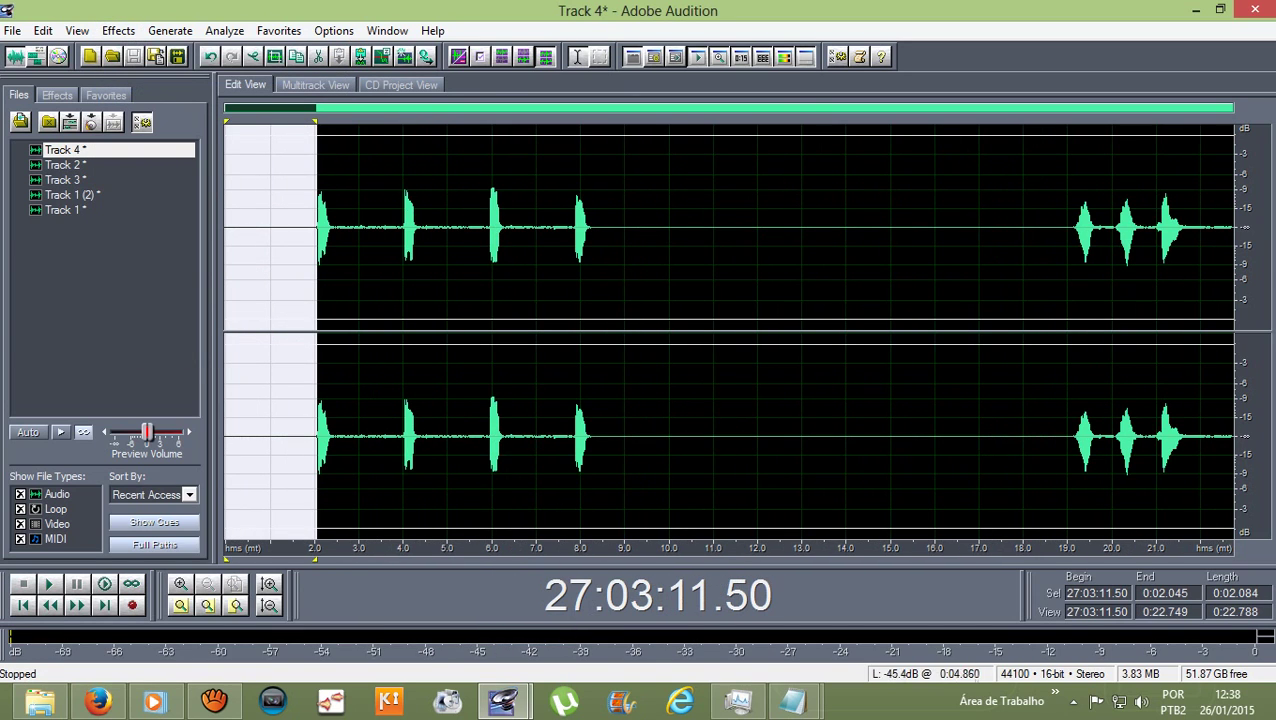
# - Delete the end of the Track 4 audio from 0:21.626 onward and return to the multitrack session
pyautogui.moveTo(332, 194); pyautogui.dragTo(571, 230)
pyautogui.click(421, 194)
pyautogui.moveTo(1184, 229); pyautogui.dragTo(1234, 229)
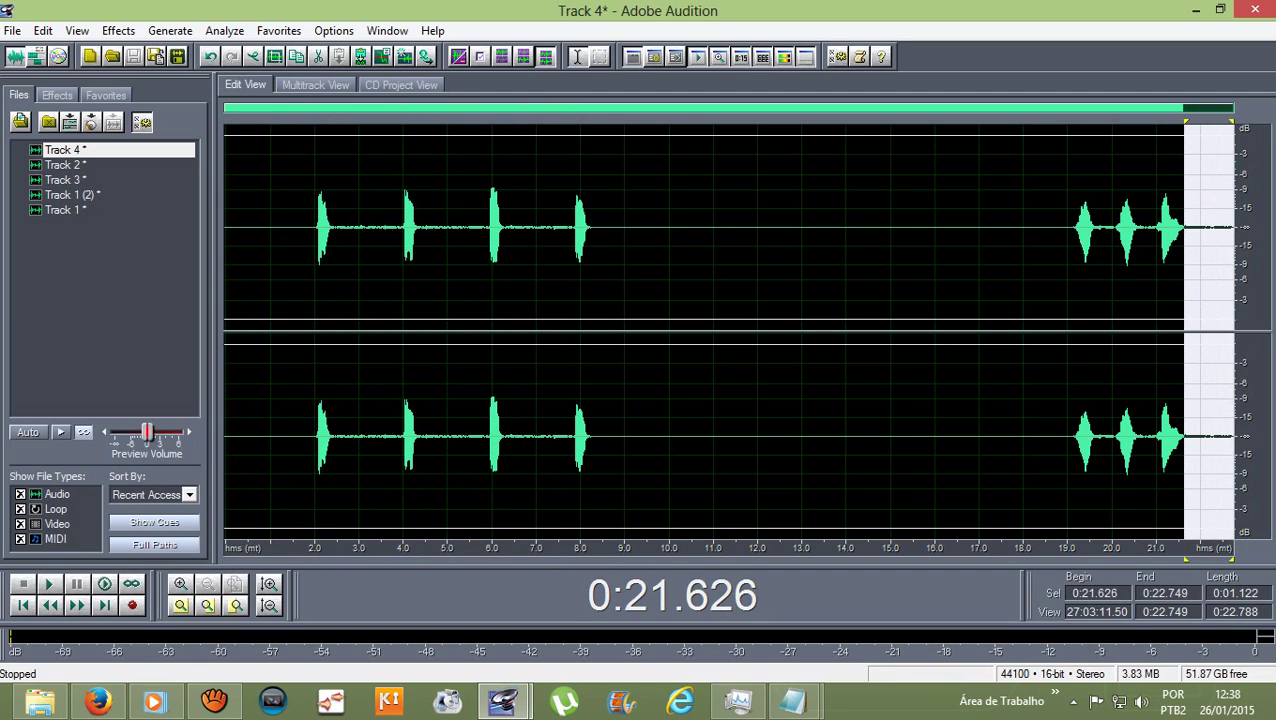
pyautogui.press('Delete')
pyautogui.click(298, 229)
pyautogui.press('F12')
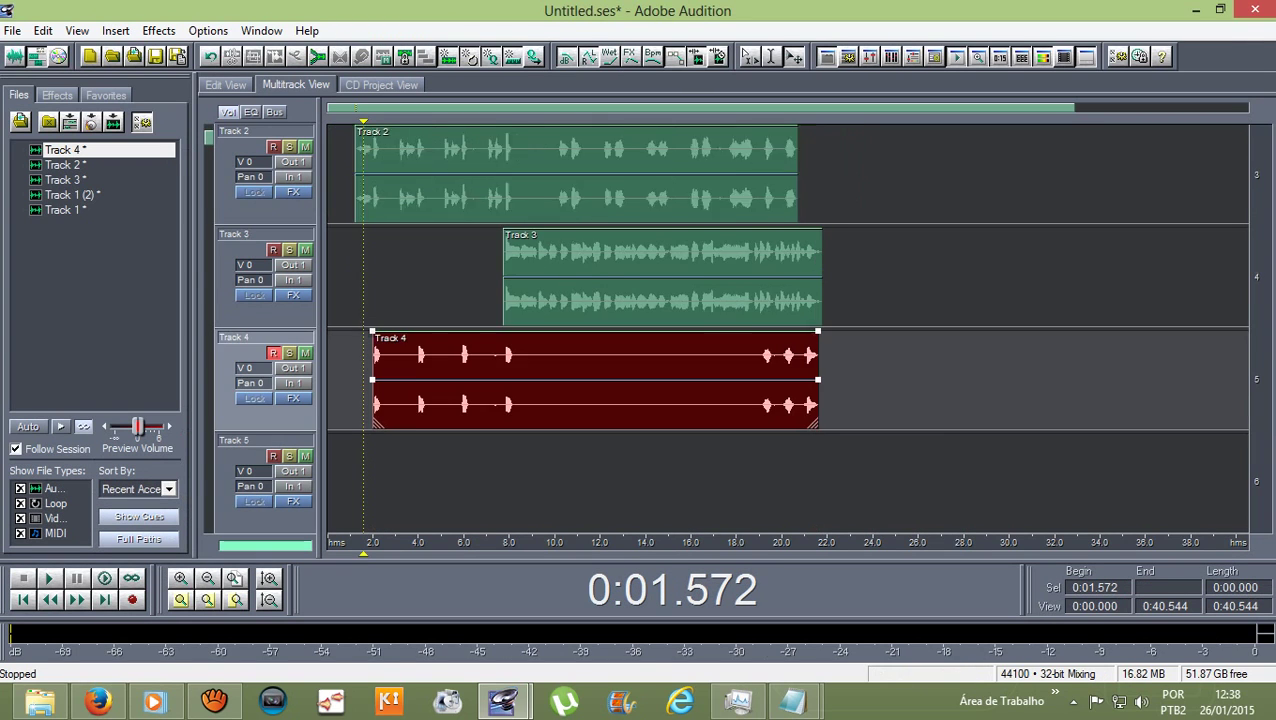
# - Select the Track 1 (2) clip and mute Track 1
pyautogui.scroll(-1, 787, 328)
pyautogui.scroll(2, 787, 328)
pyautogui.scroll(-2, 787, 328)
pyautogui.scroll(2, 787, 328)
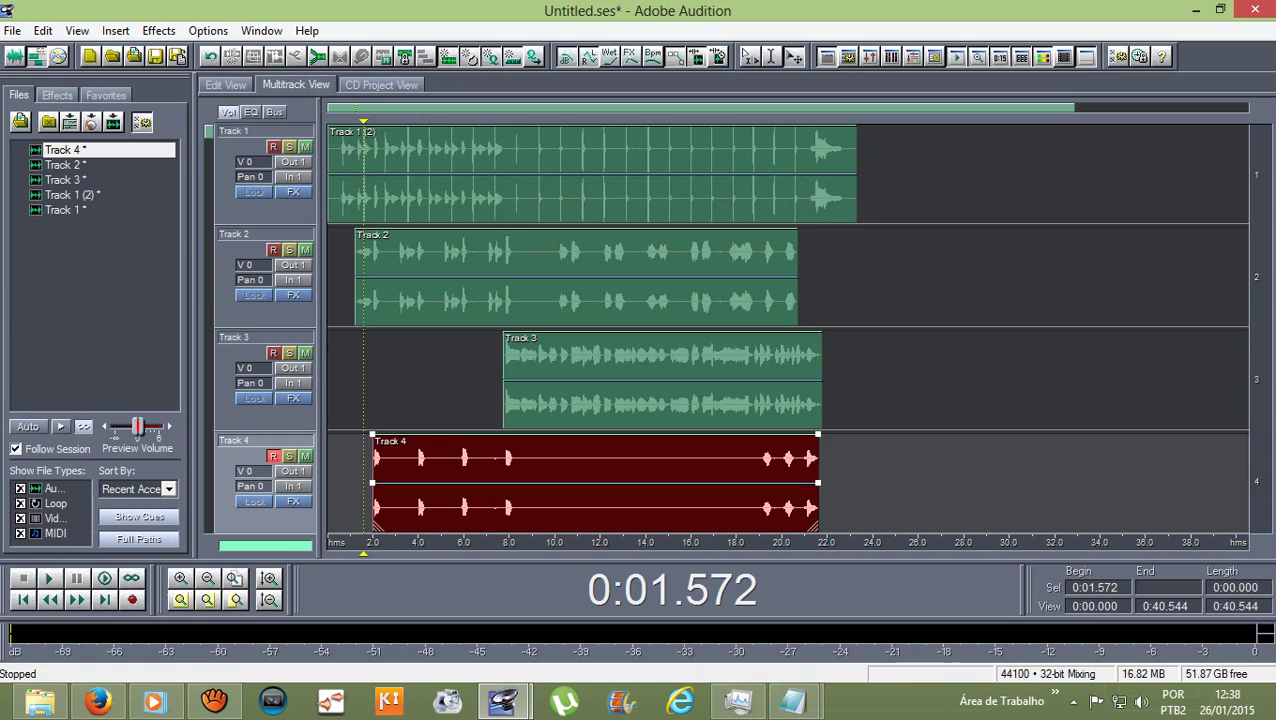
pyautogui.scroll(-1, 600, 107)
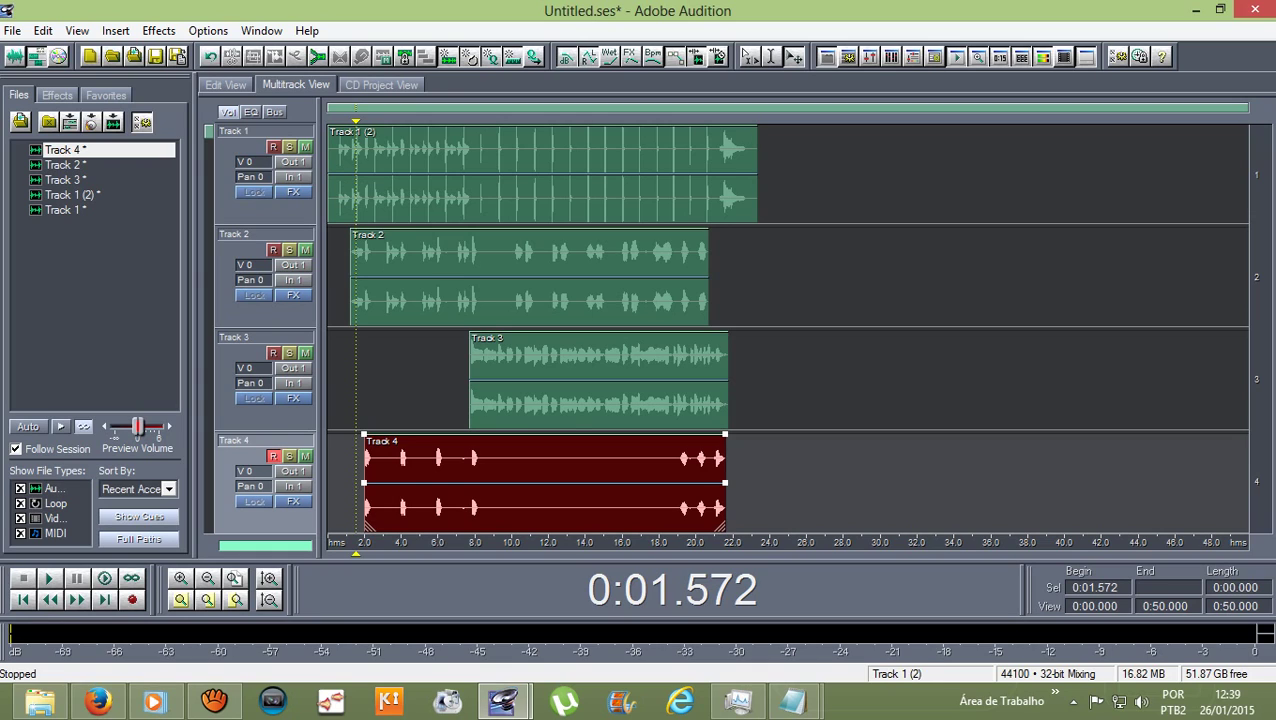
pyautogui.click(542, 173)
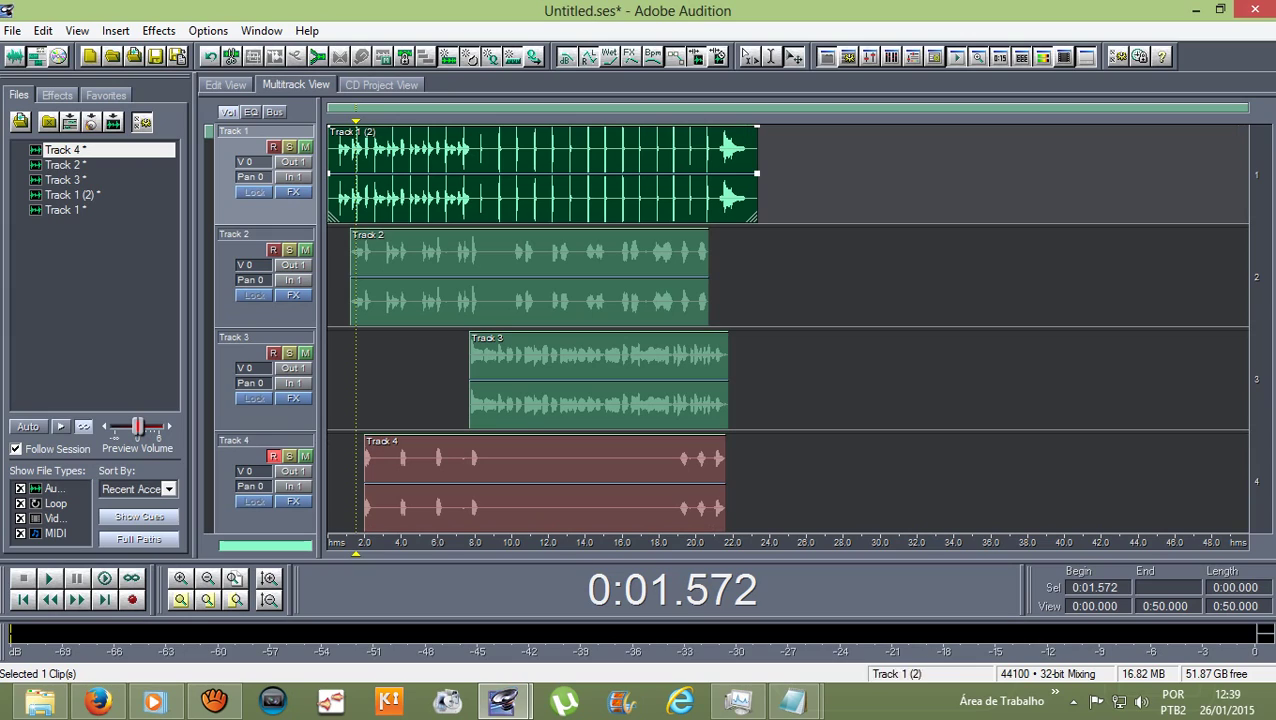
pyautogui.click(305, 147)
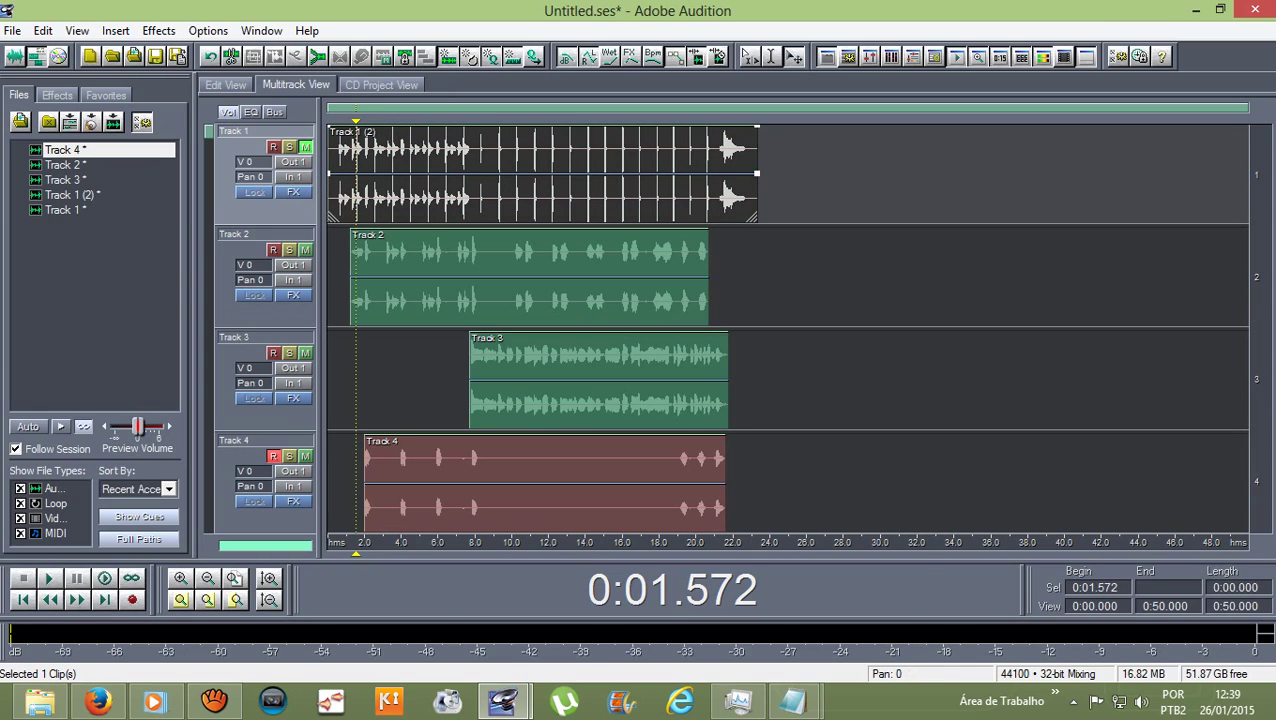
# - Select the clips on Tracks 1 to 4 and mix down the selected audio clips to a stereo file
pyautogui.click(542, 173)
pyautogui.click(542, 173)
pyautogui.keyDown('ctrl'); pyautogui.click(542, 277); pyautogui.keyUp('ctrl')
pyautogui.keyDown('ctrl'); pyautogui.click(542, 380); pyautogui.keyUp('ctrl')
pyautogui.keyDown('ctrl'); pyautogui.click(542, 483); pyautogui.keyUp('ctrl')
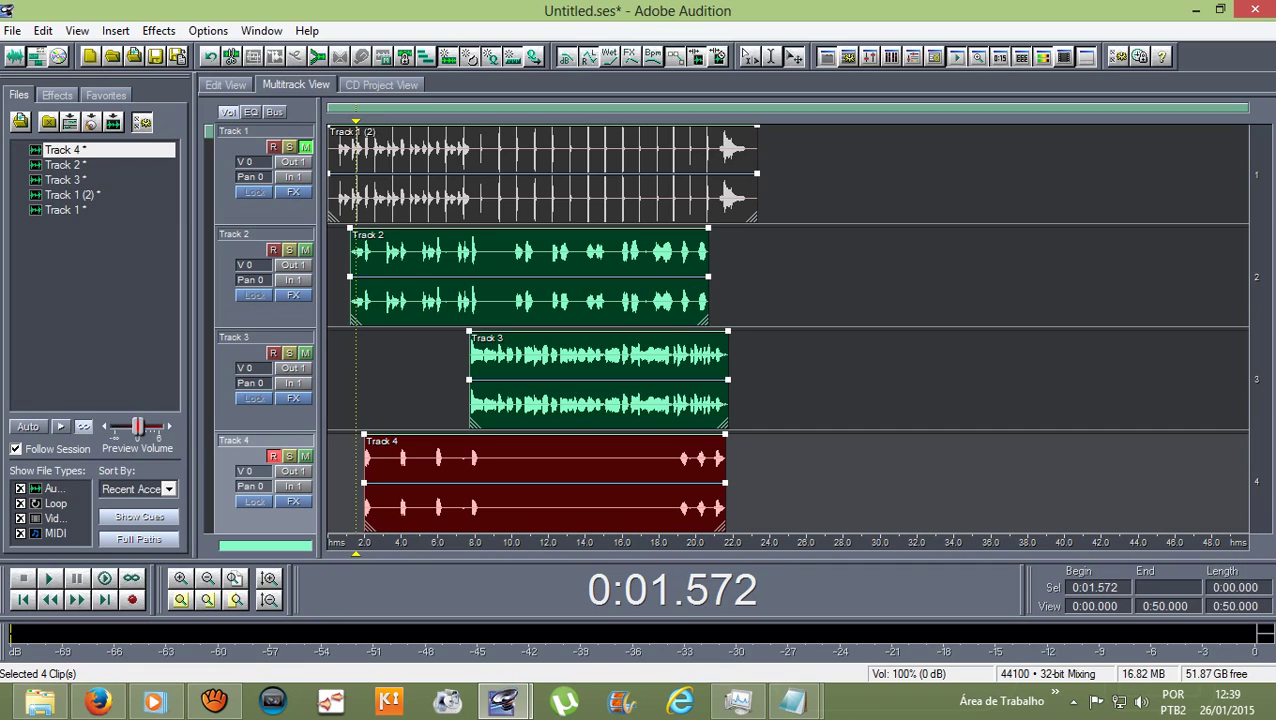
pyautogui.click(43, 30)
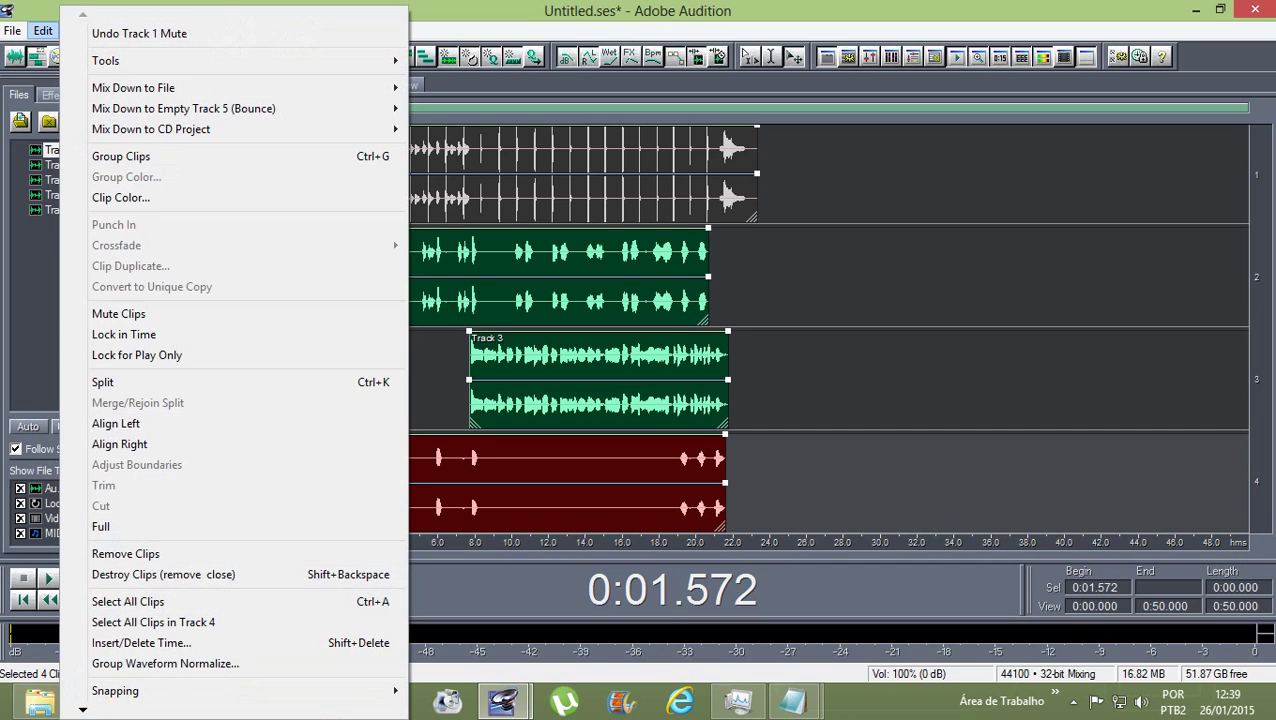
pyautogui.moveTo(133, 88)
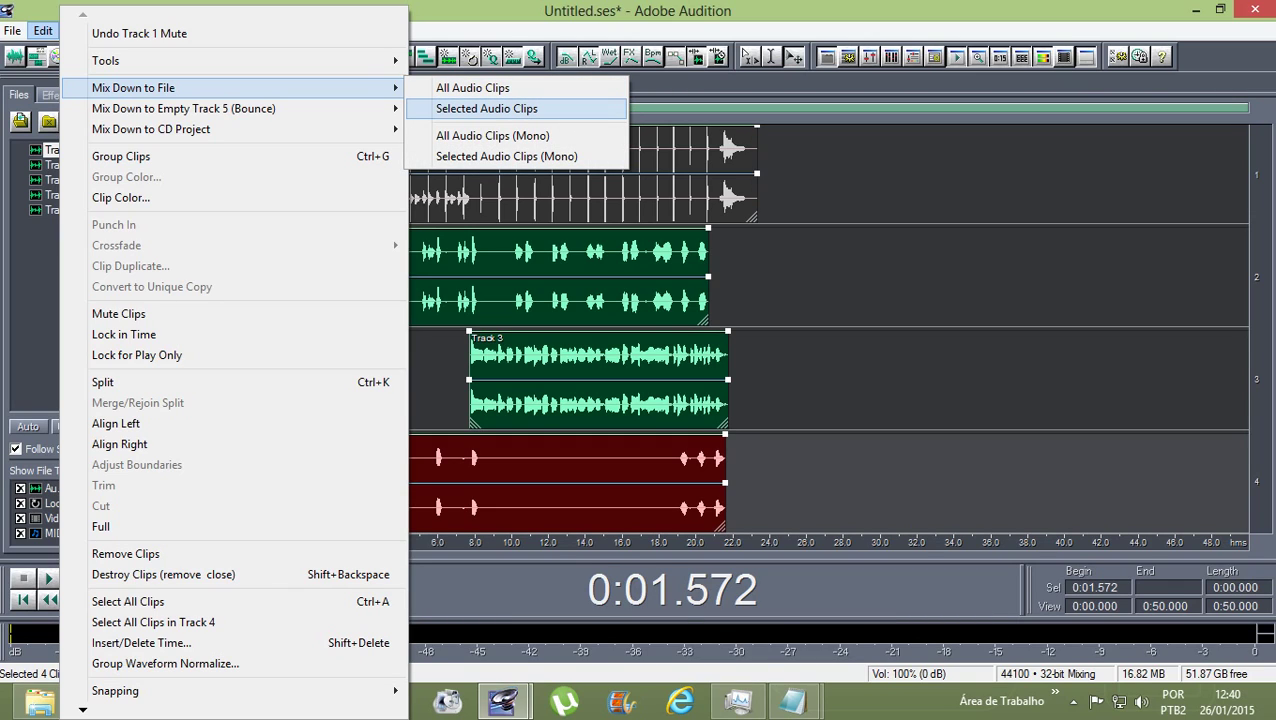
pyautogui.click(486, 108)
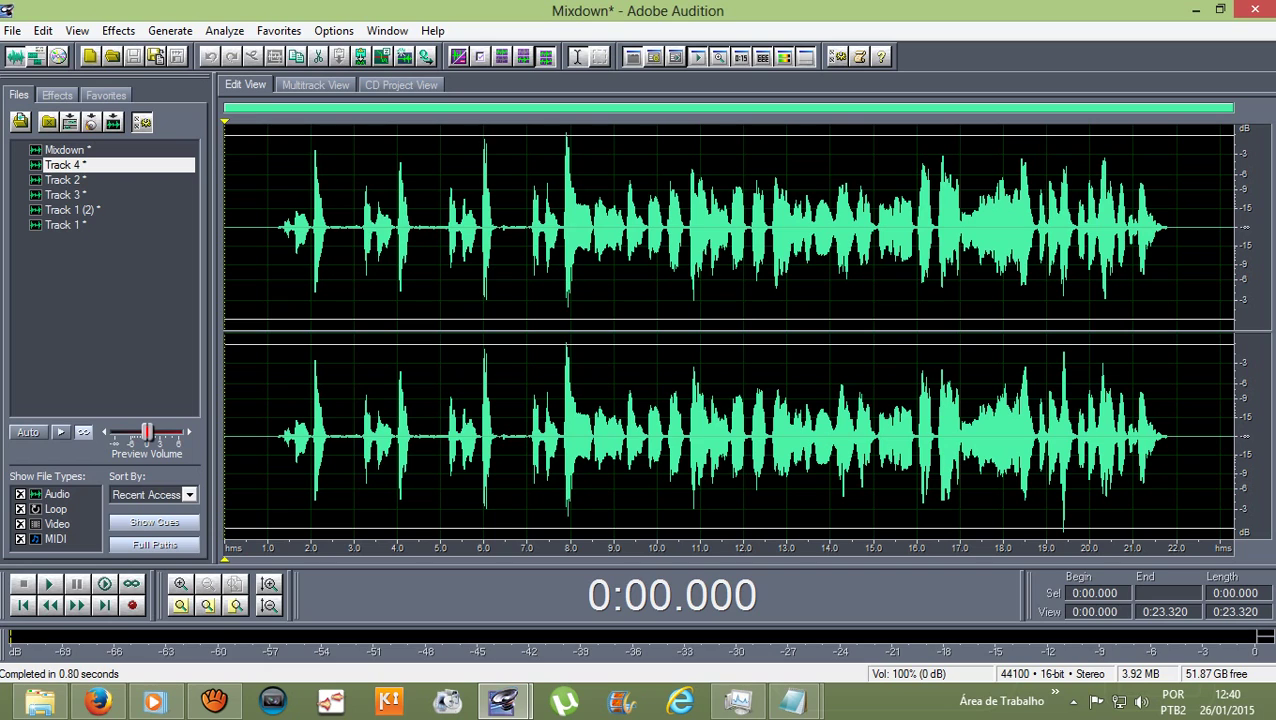
# - Play back the mixdown waveform from 0:01.278 to check the combined vocals
pyautogui.moveTo(242, 227); pyautogui.dragTo(1234, 227)
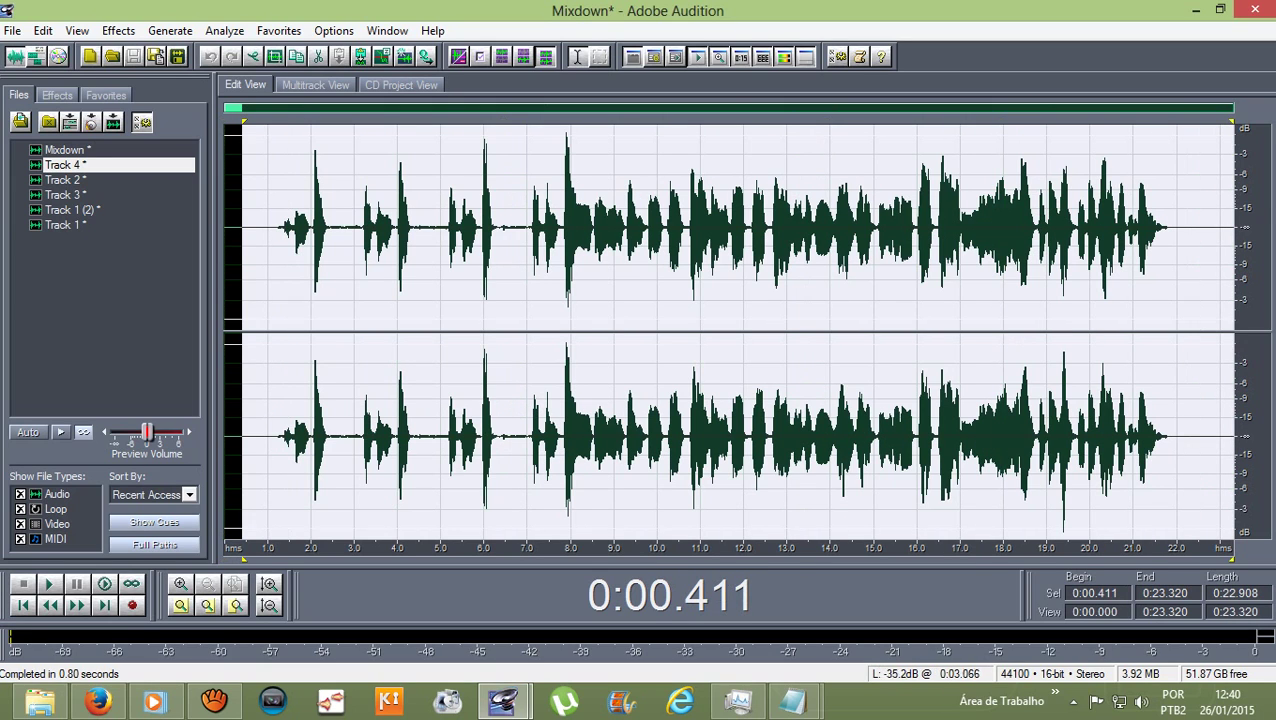
pyautogui.click(267, 227)
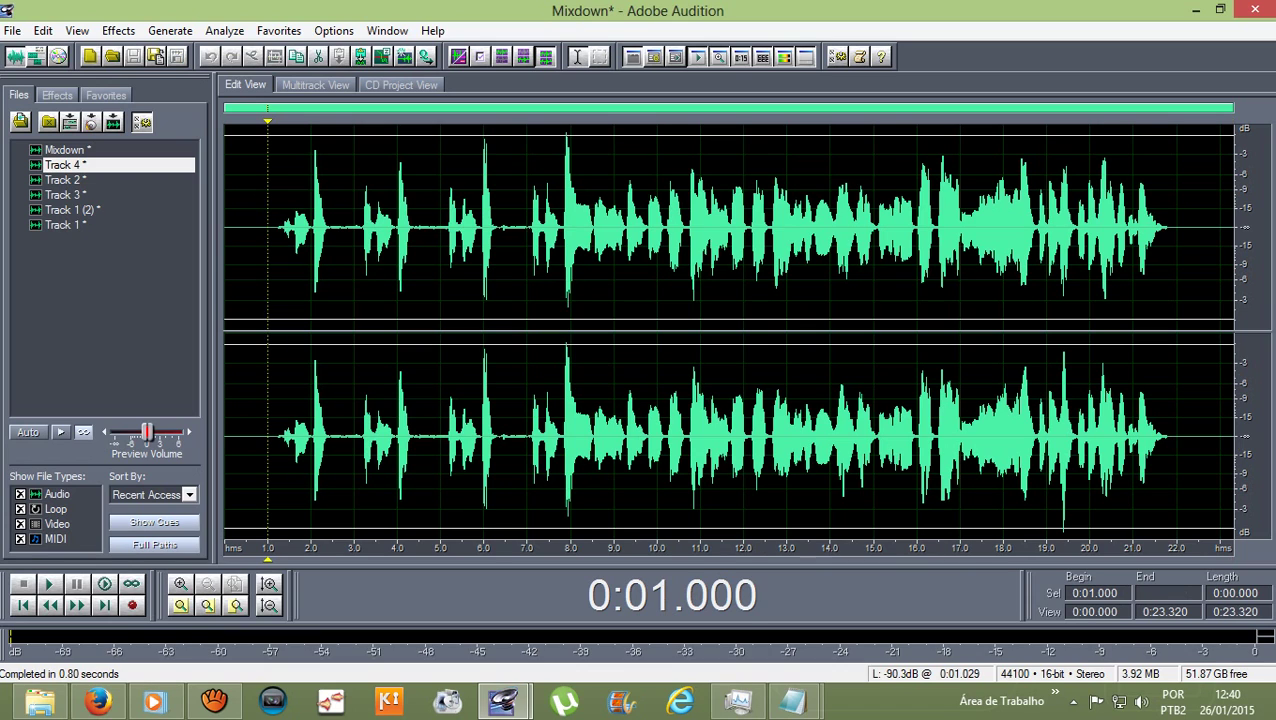
pyautogui.moveTo(279, 230); pyautogui.dragTo(1170, 430)
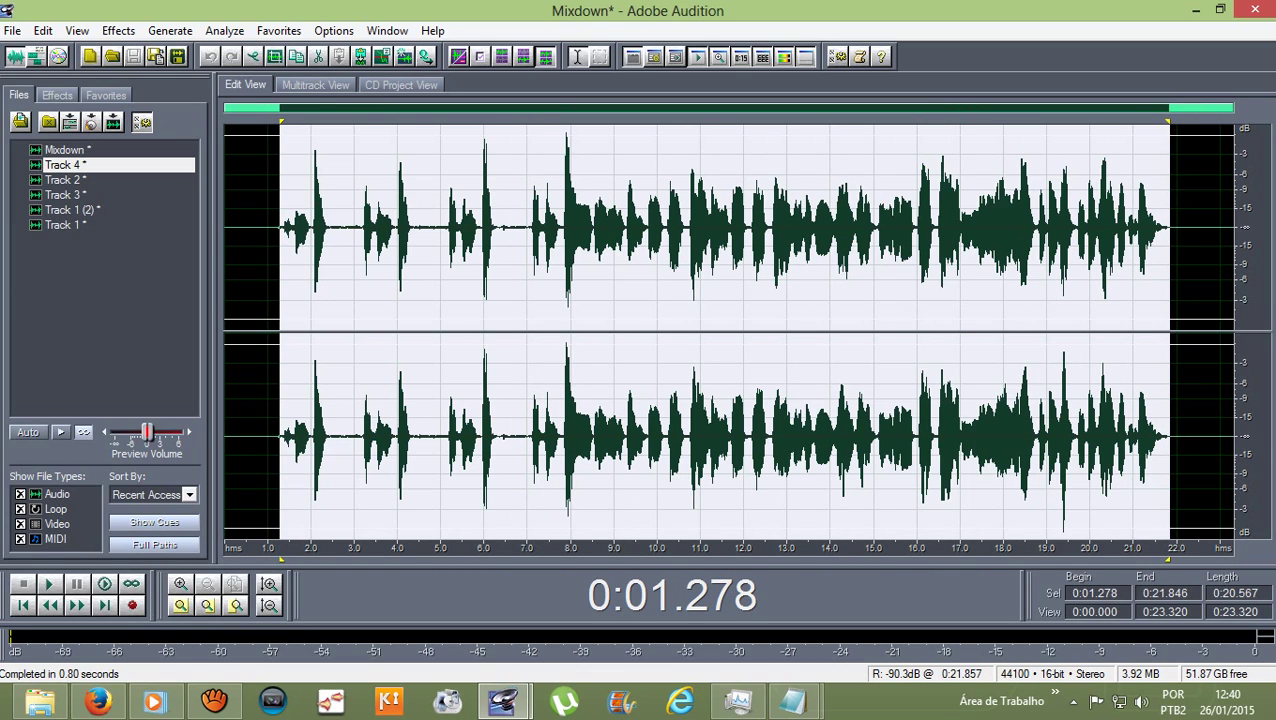
pyautogui.press('Escape')
pyautogui.press('space')
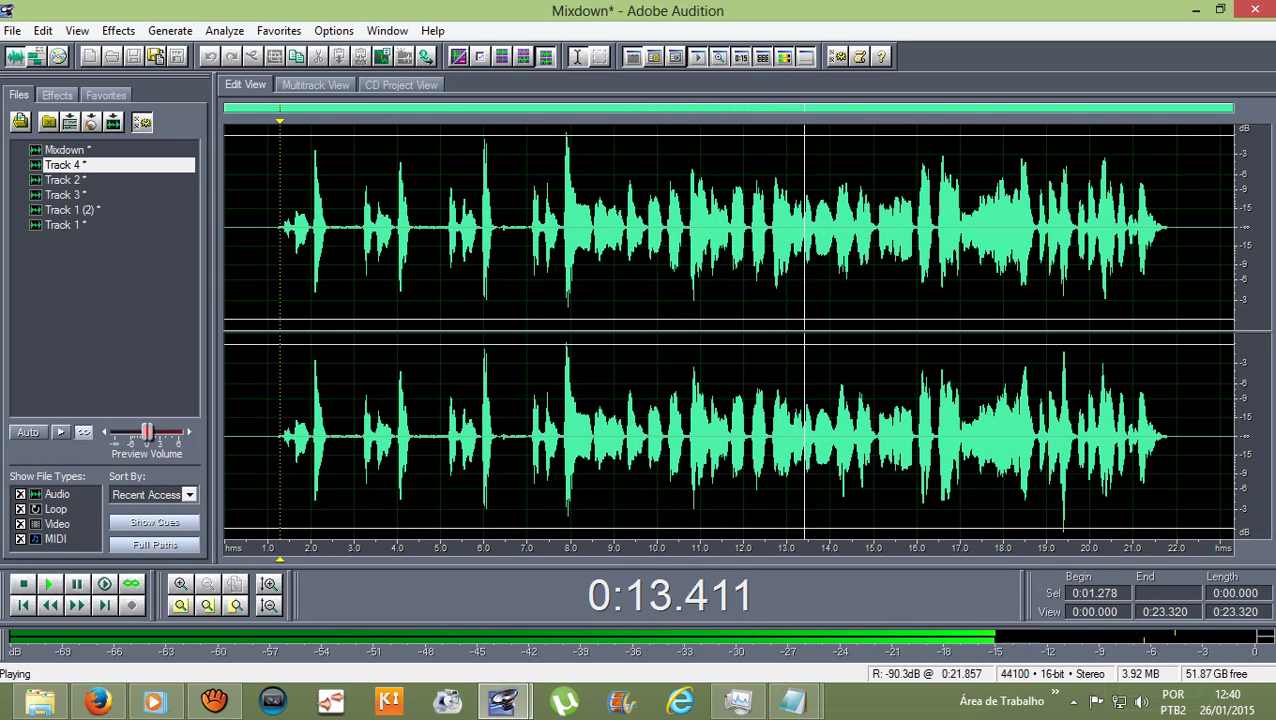
pyautogui.press('space')
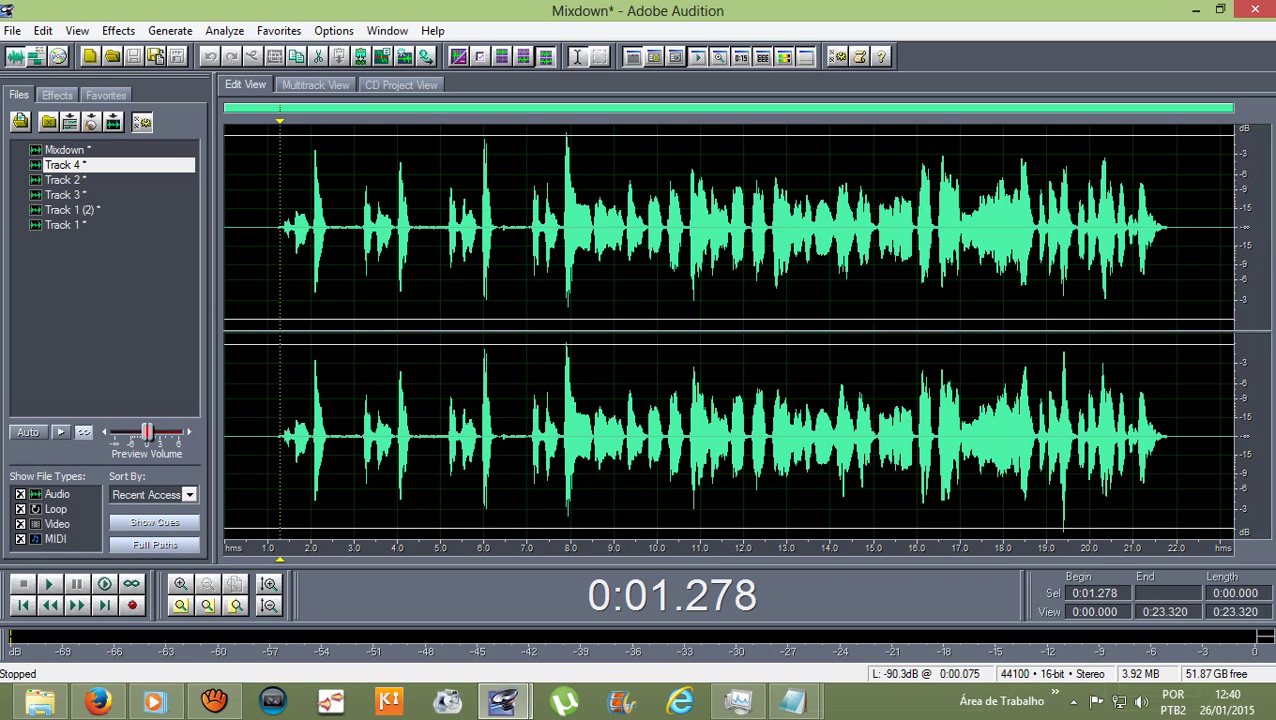
pyautogui.hotkey('ctrl', 'a')
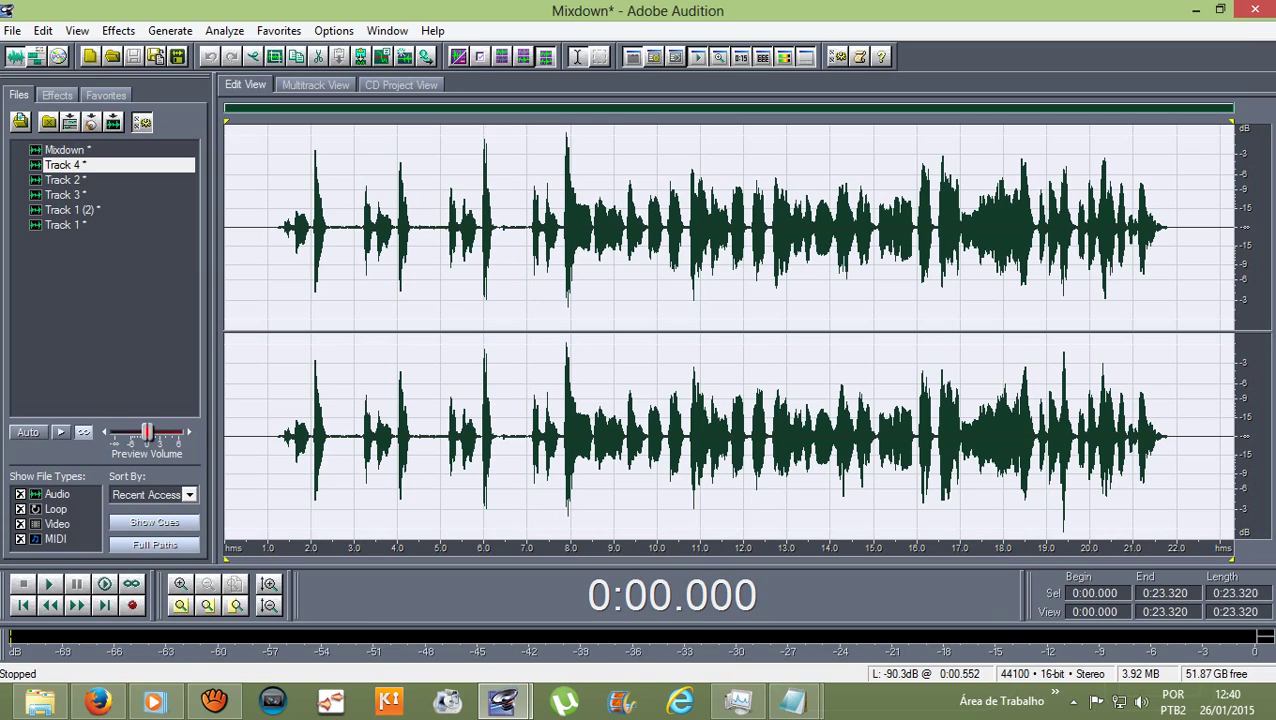
pyautogui.click(263, 227)
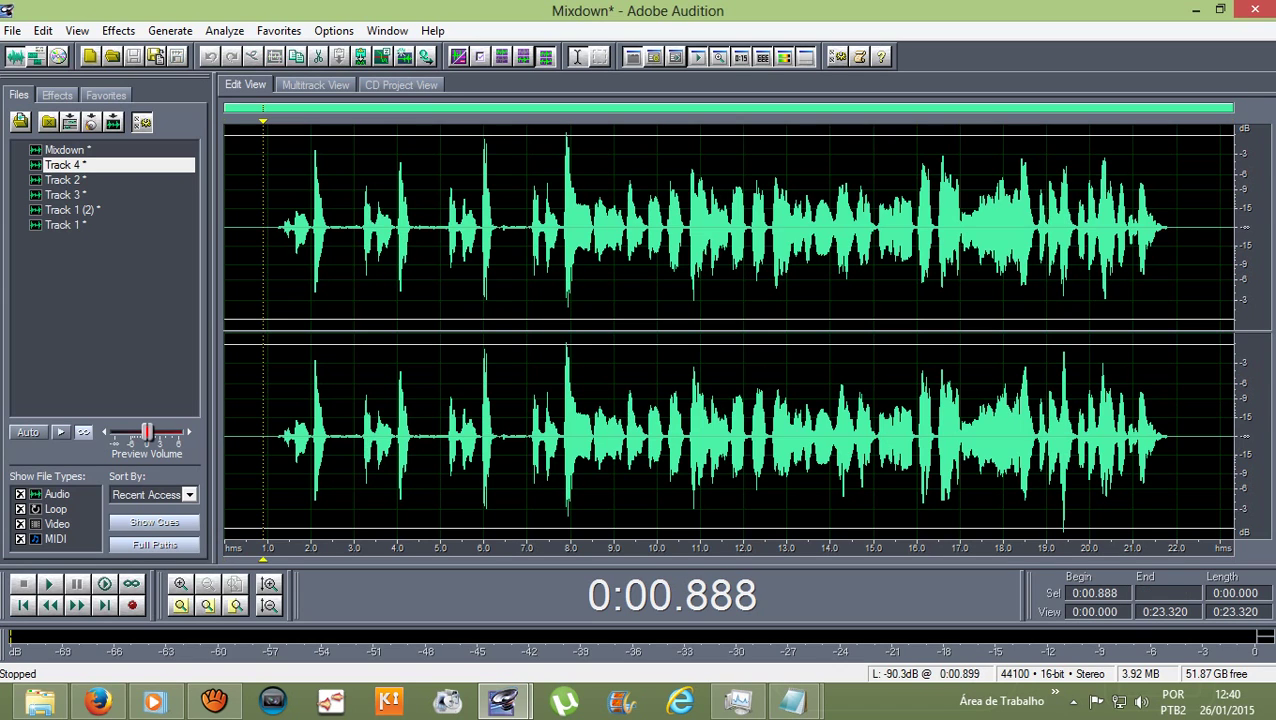
# - Return to the multitrack session and delete the clips on Tracks 2, 3 and 4, keeping Track 1's clip
pyautogui.click(314, 85)
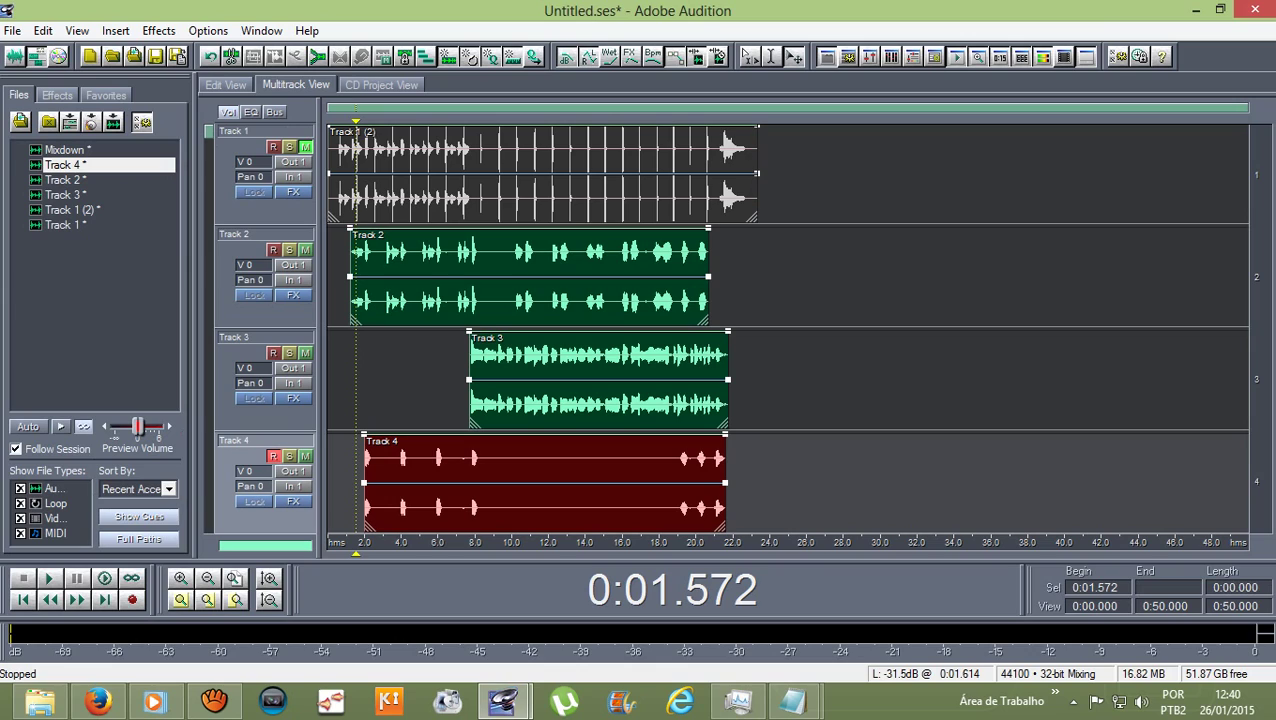
pyautogui.click(351, 379)
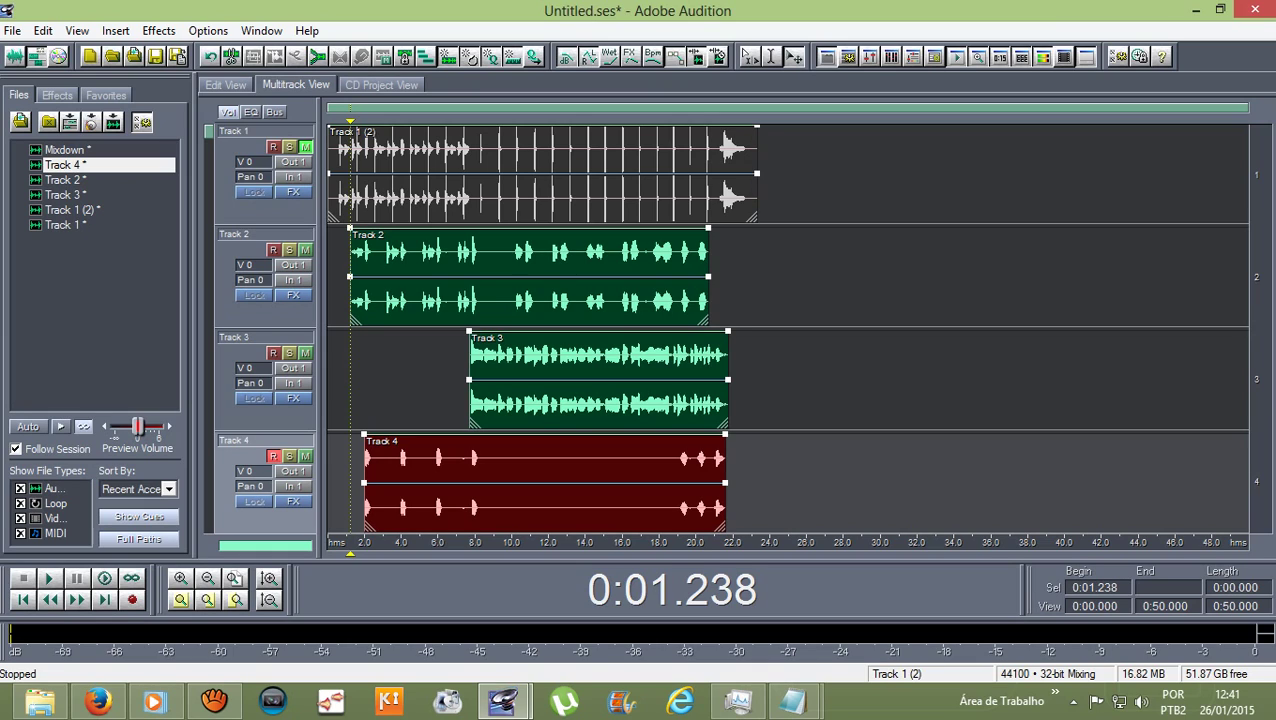
pyautogui.keyDown('ctrl'); pyautogui.click(542, 174); pyautogui.keyUp('ctrl')
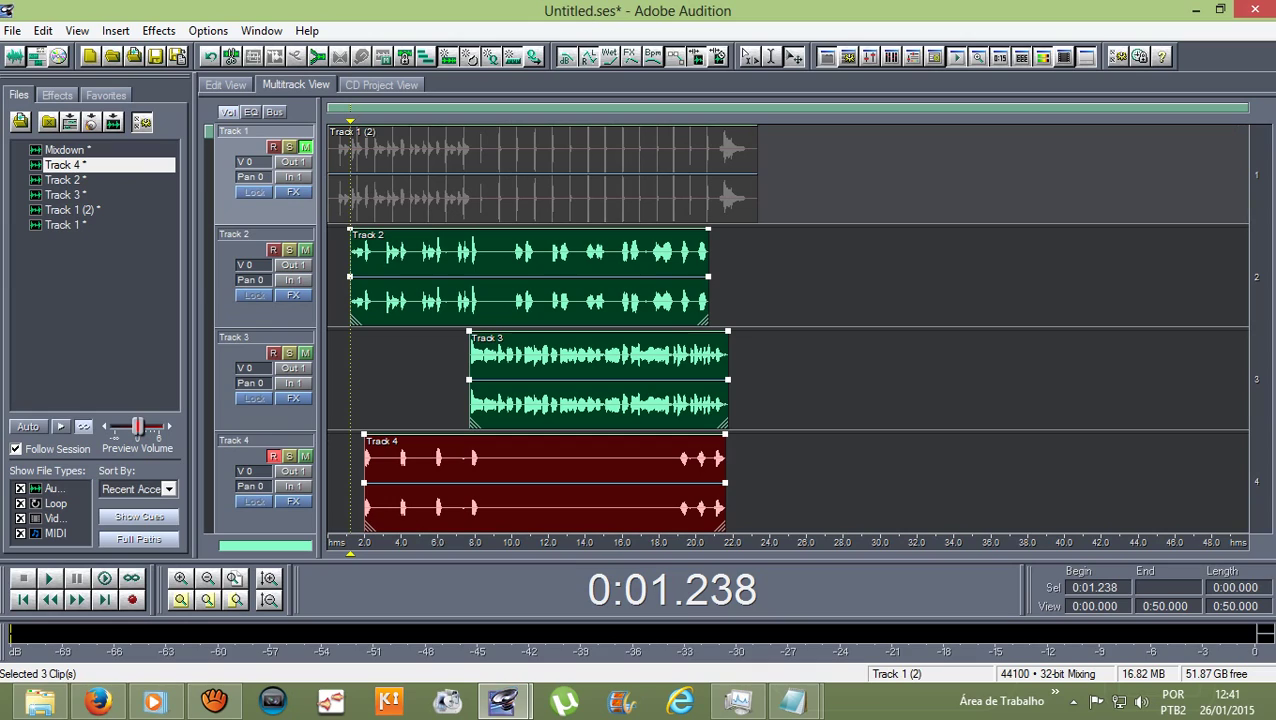
pyautogui.press('Delete')
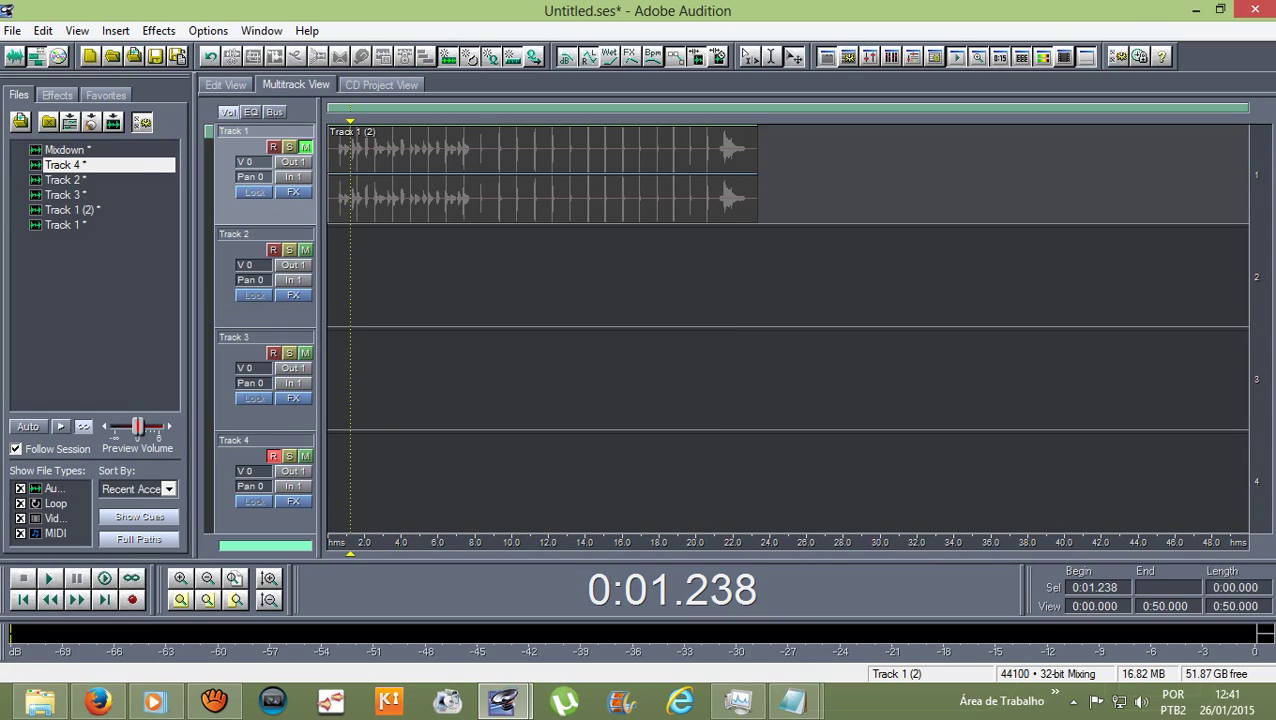
# - Place the Mixdown file on Track 2 at 0:00.000 and play the session back from 0:01.272
pyautogui.press('Home')
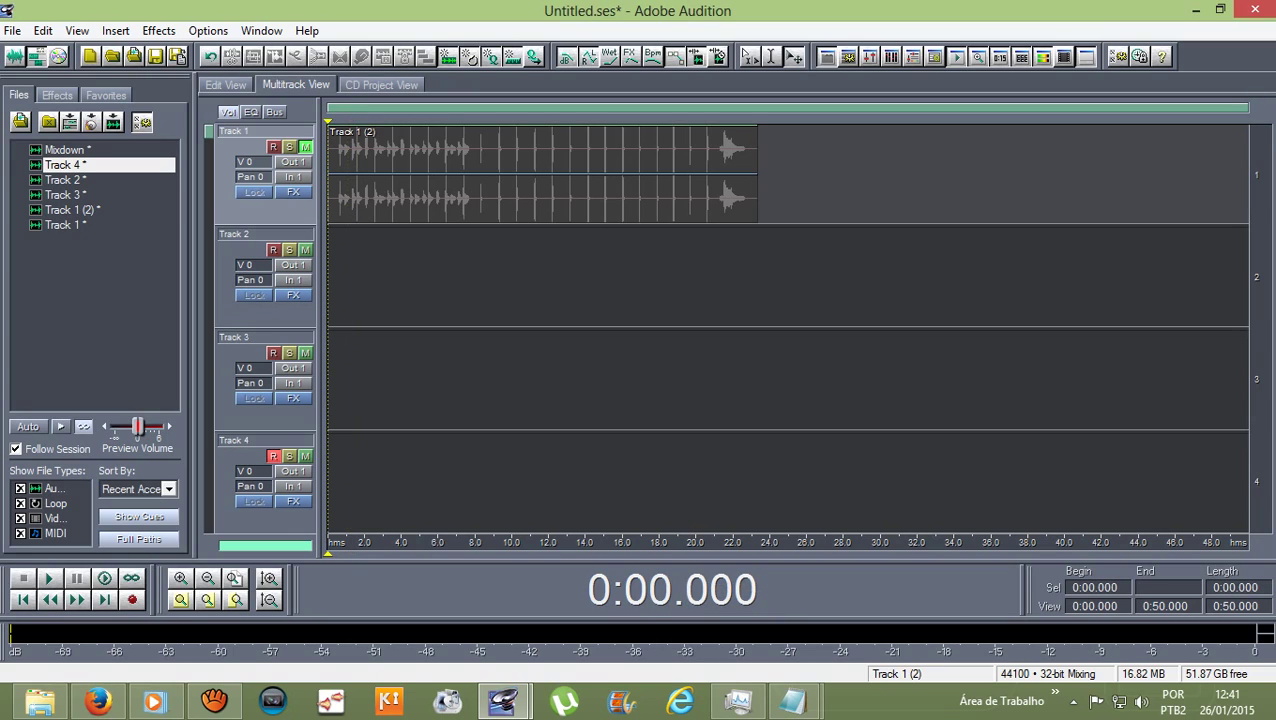
pyautogui.click(67, 149)
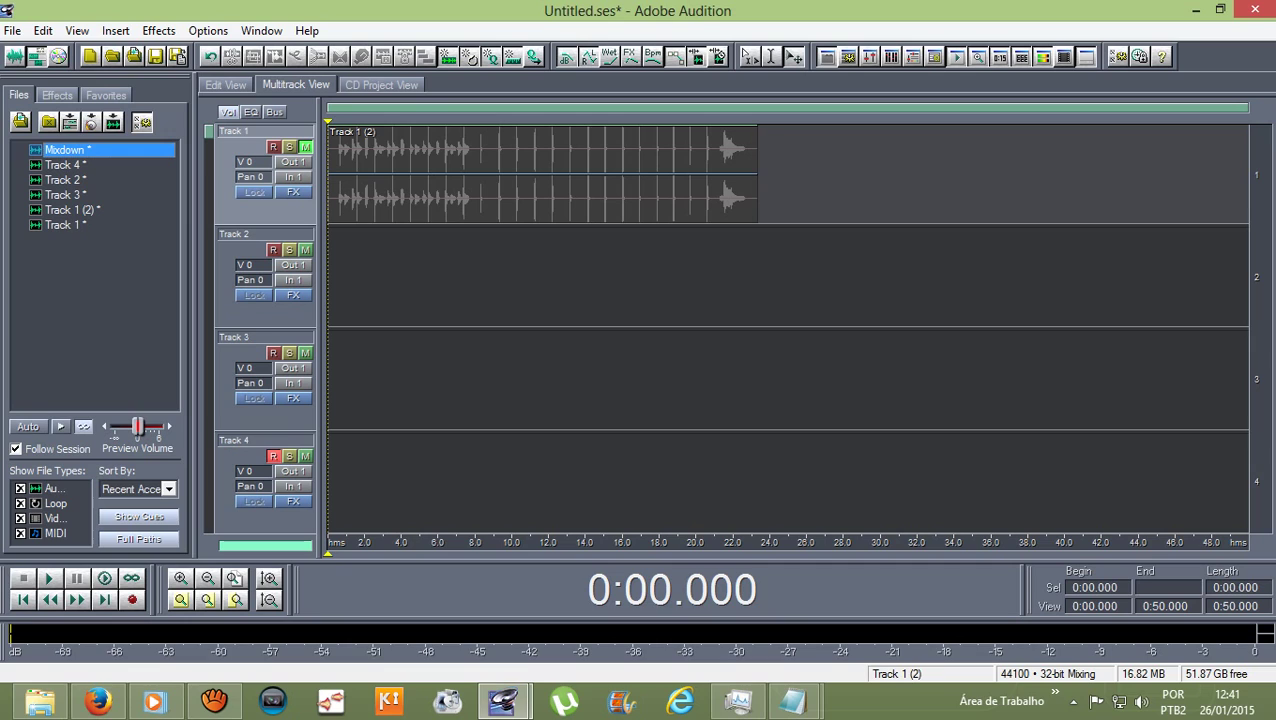
pyautogui.moveTo(67, 149); pyautogui.dragTo(328, 279)
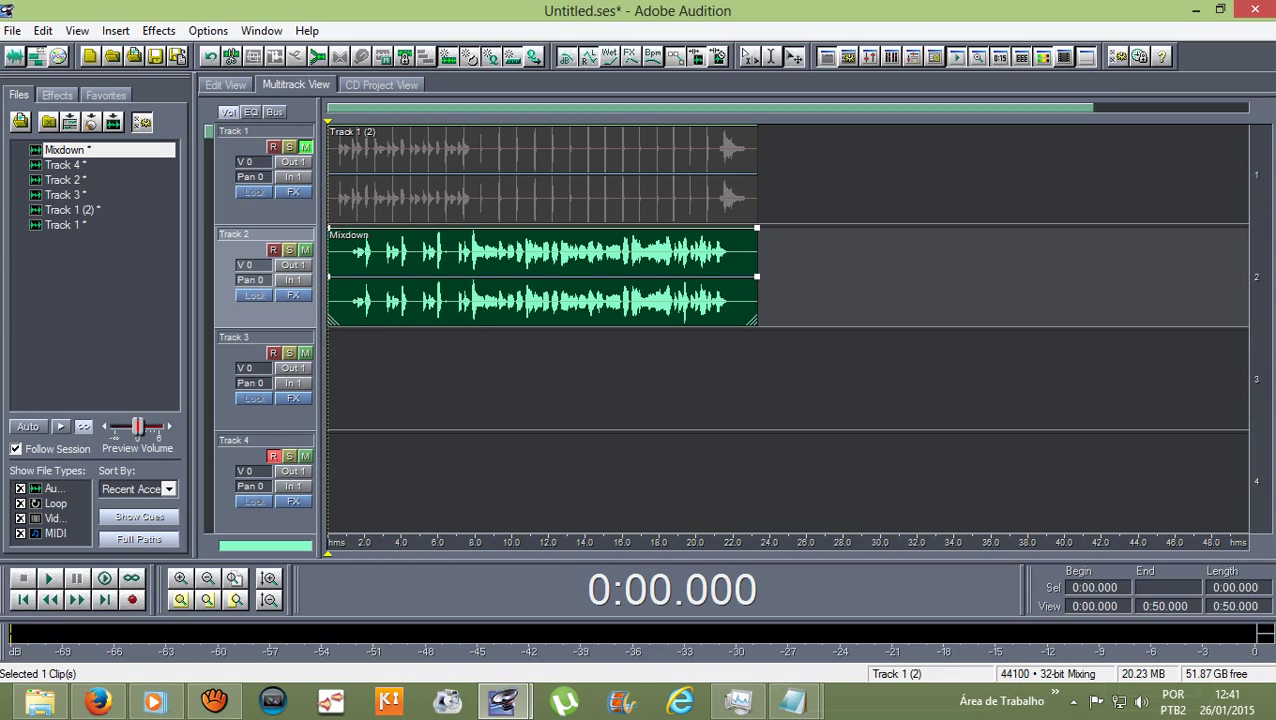
pyautogui.moveTo(328, 121); pyautogui.dragTo(351, 121)
pyautogui.press('space')
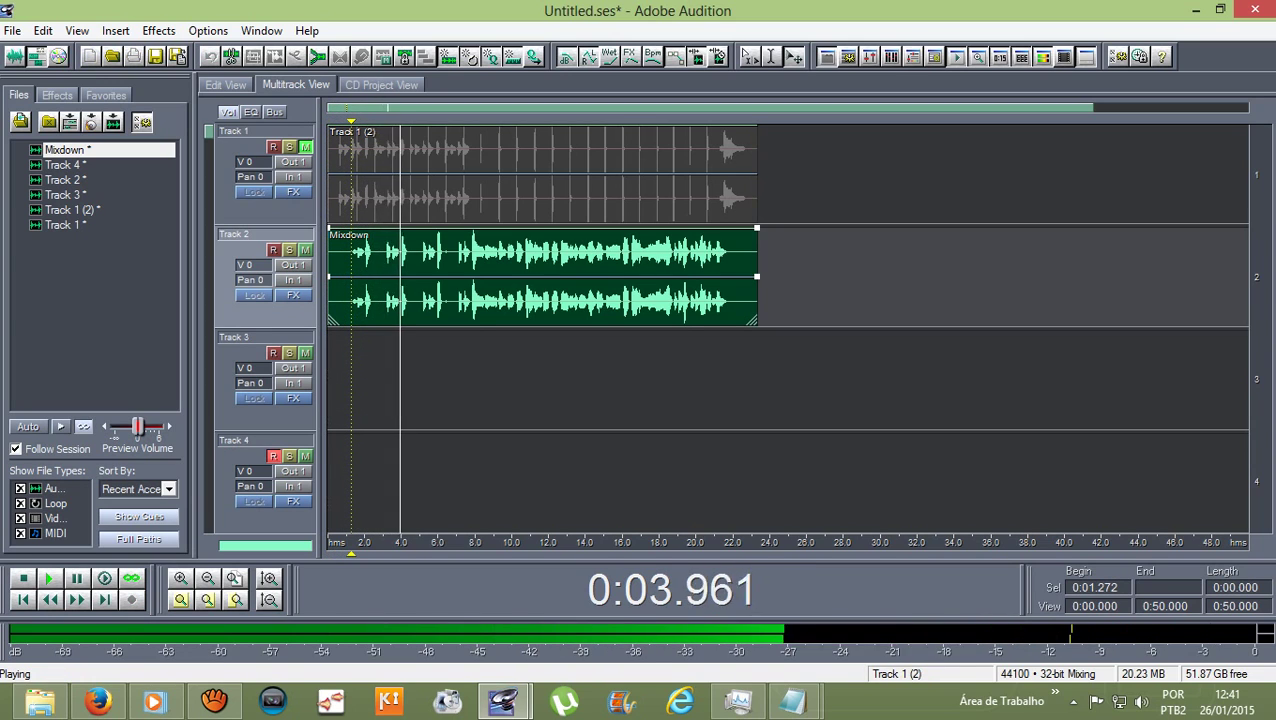
pyautogui.press('space')
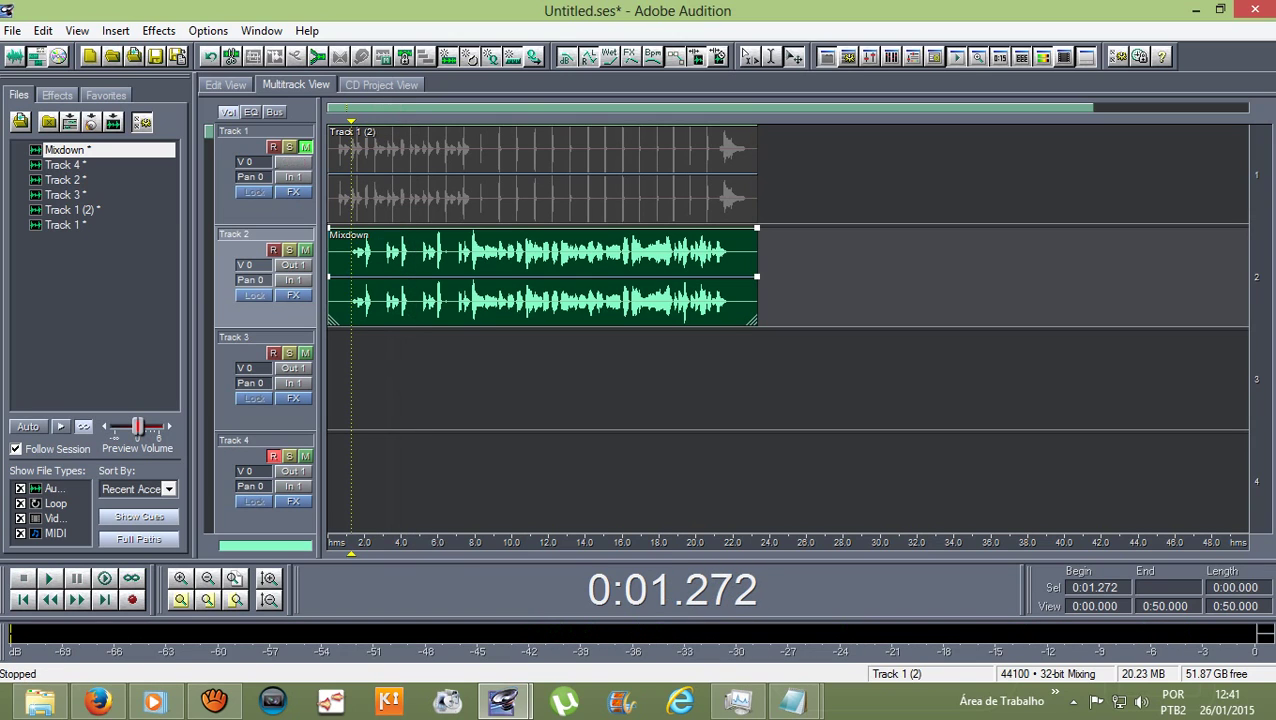
# - Export the session audio as "Atirei o pau no gato acapella.wav" in Windows PCM format
pyautogui.click(12, 30)
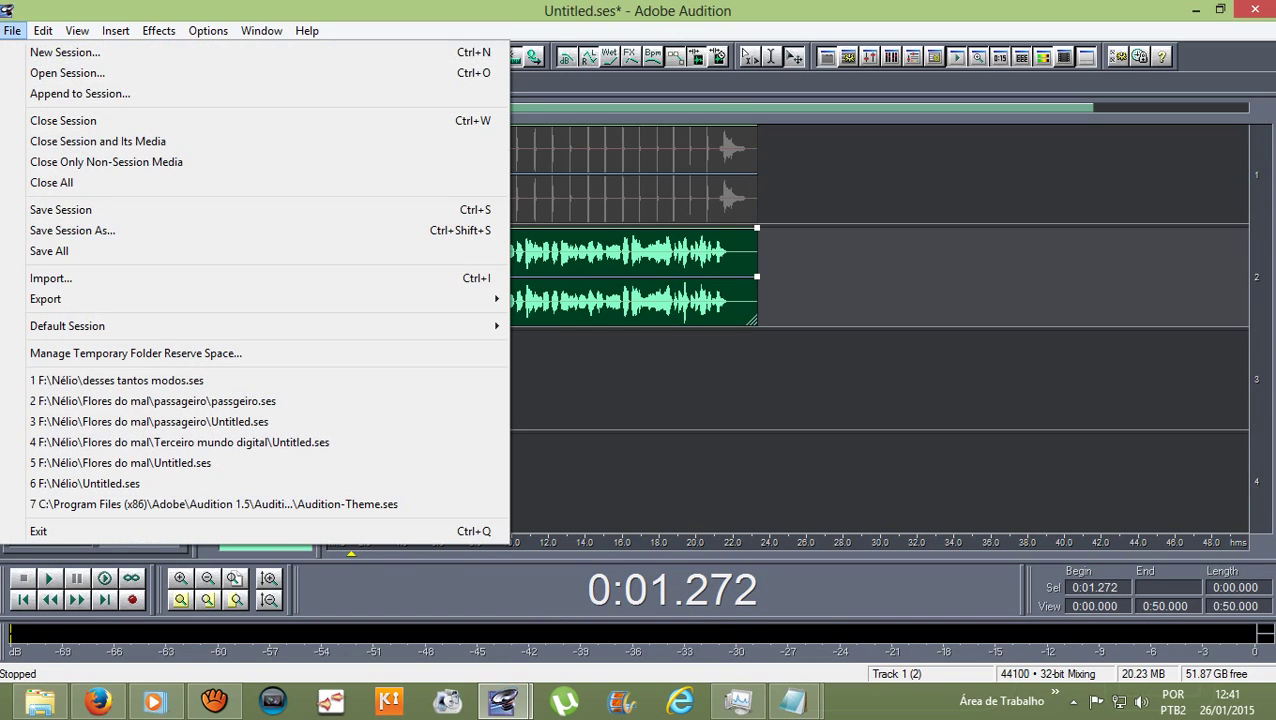
pyautogui.moveTo(45, 299)
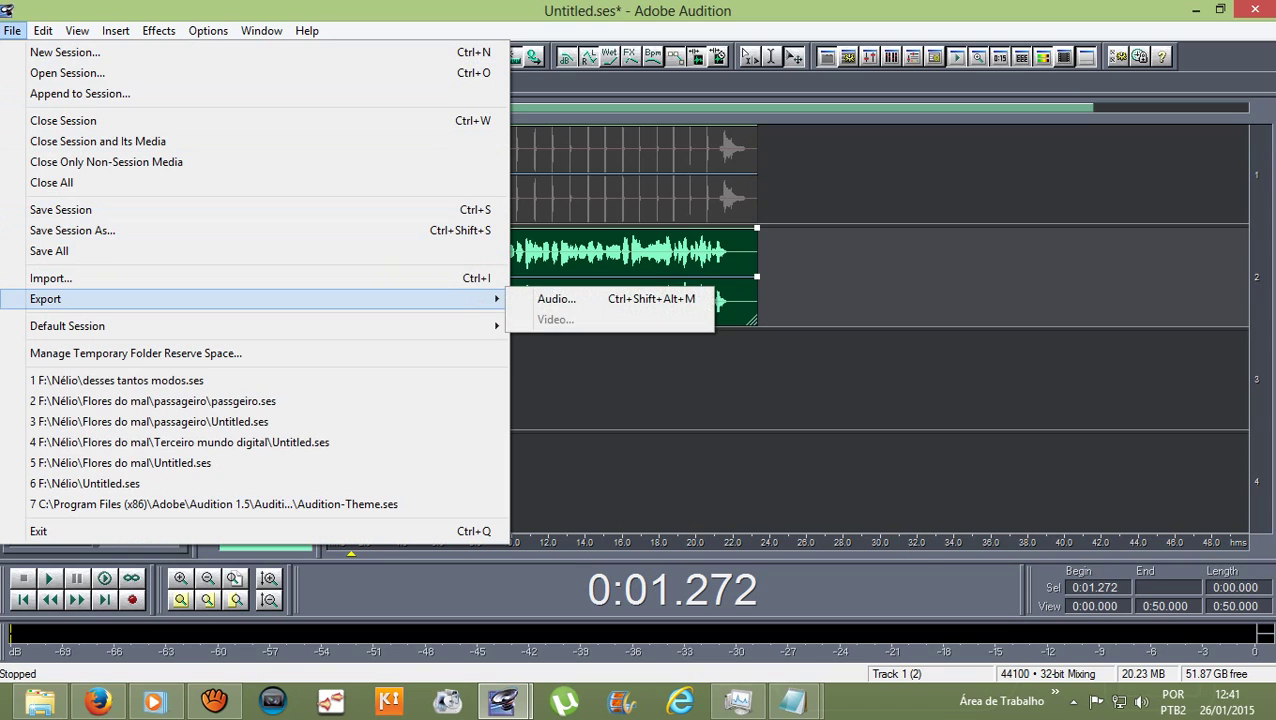
pyautogui.moveTo(484, 299)
pyautogui.click(541, 296)
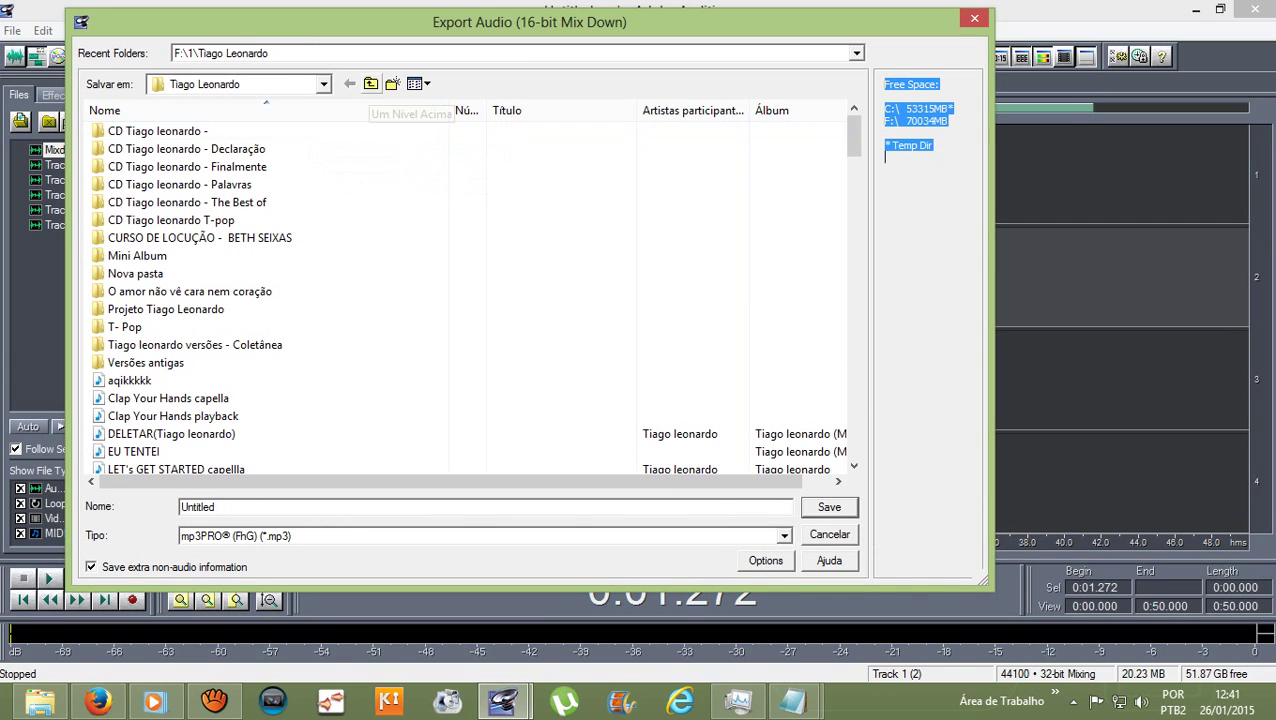
pyautogui.doubleClick(197, 507)
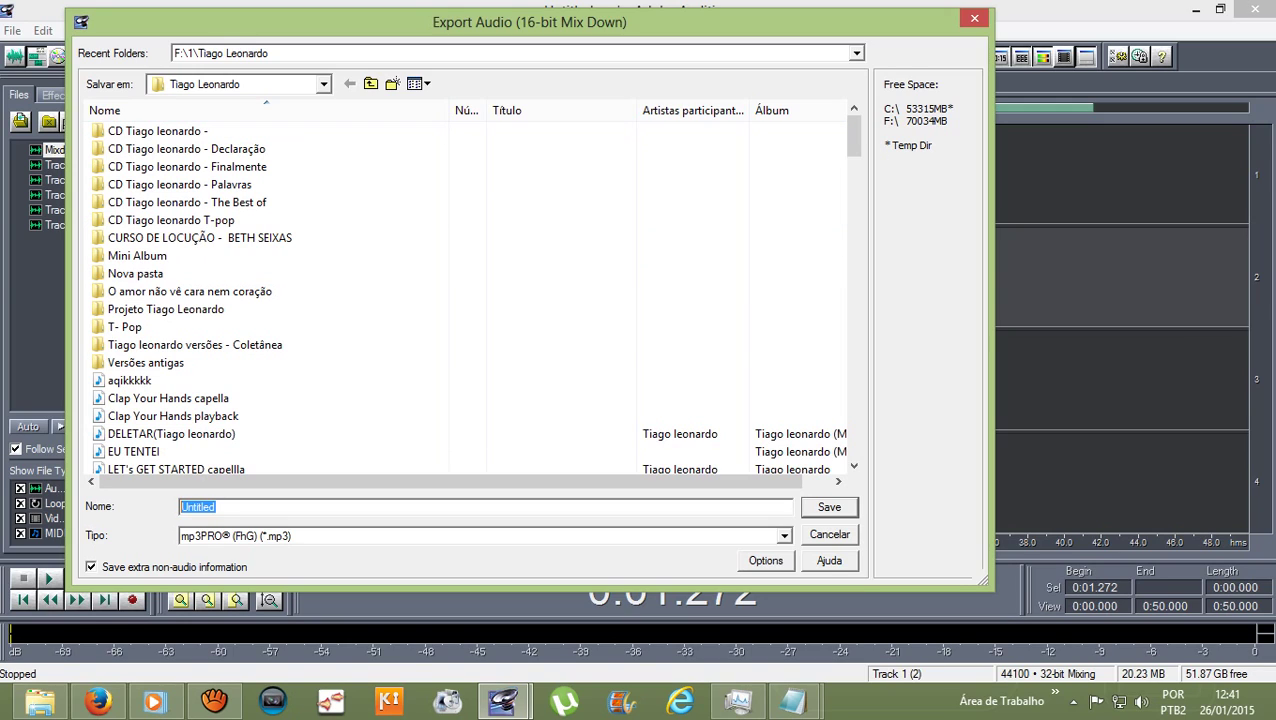
pyautogui.write('Atirei o pau no gato aca')
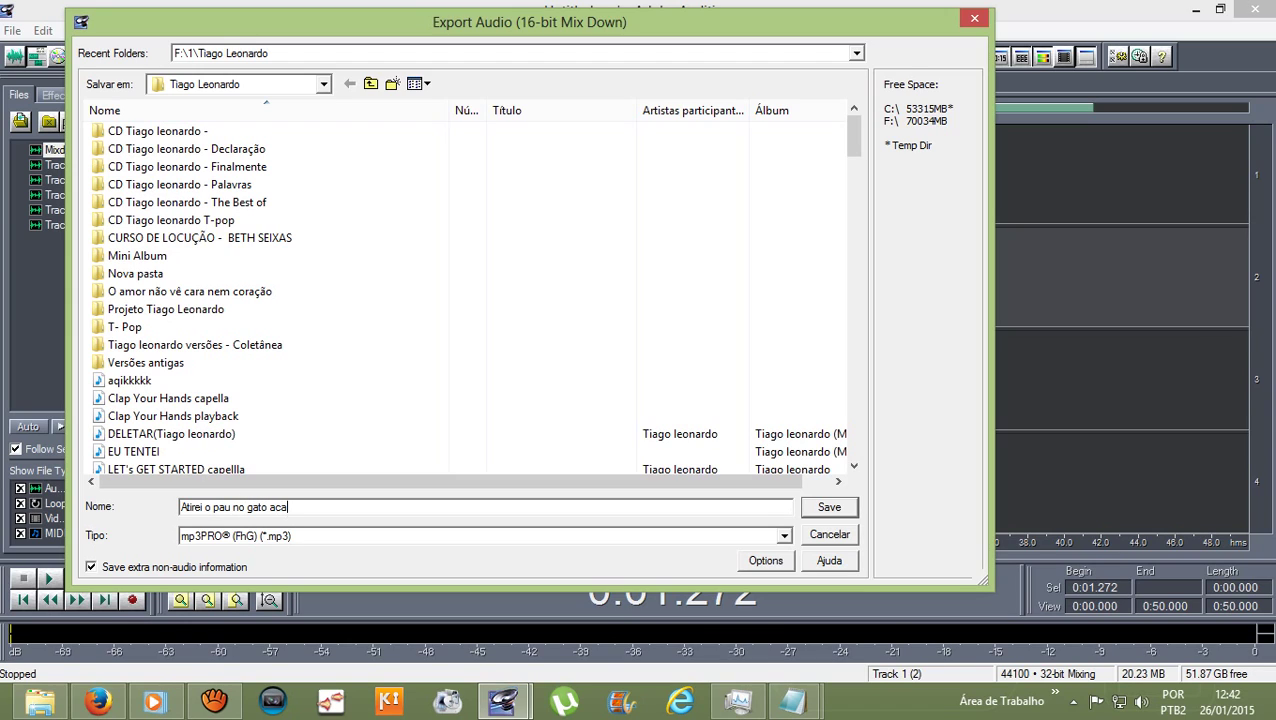
pyautogui.write('pella')
pyautogui.click(485, 536)
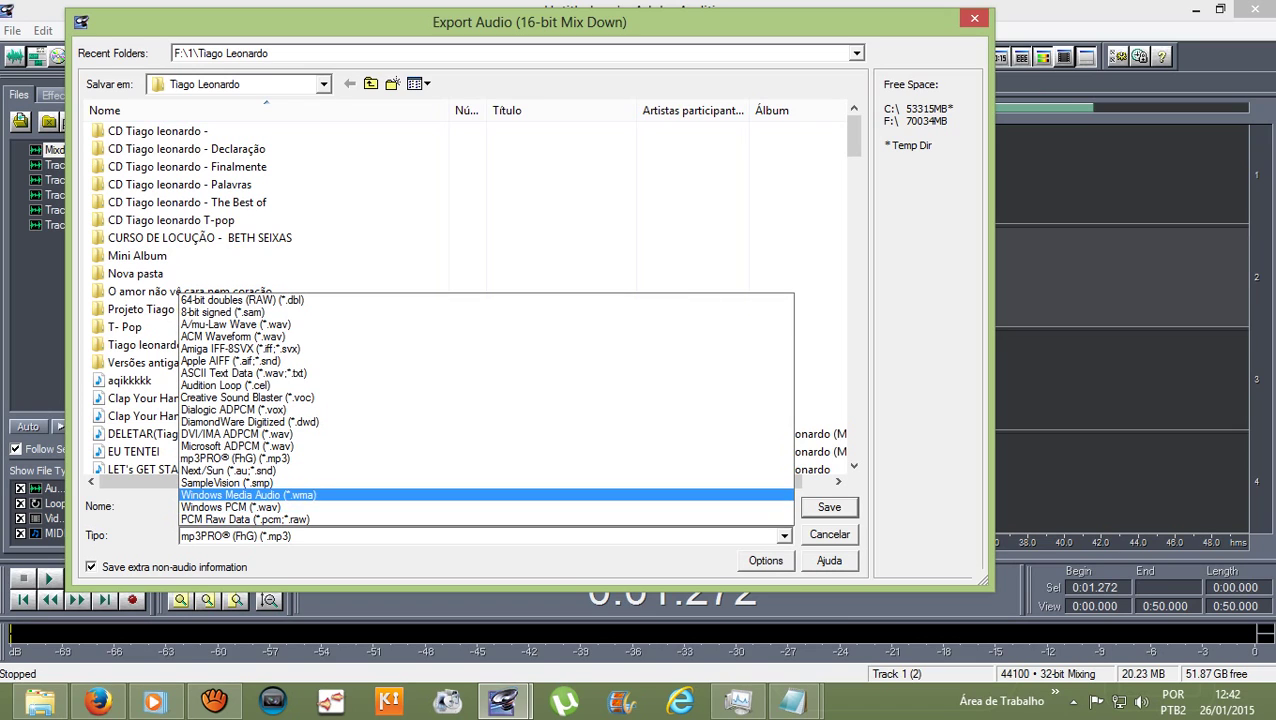
pyautogui.press('Return')
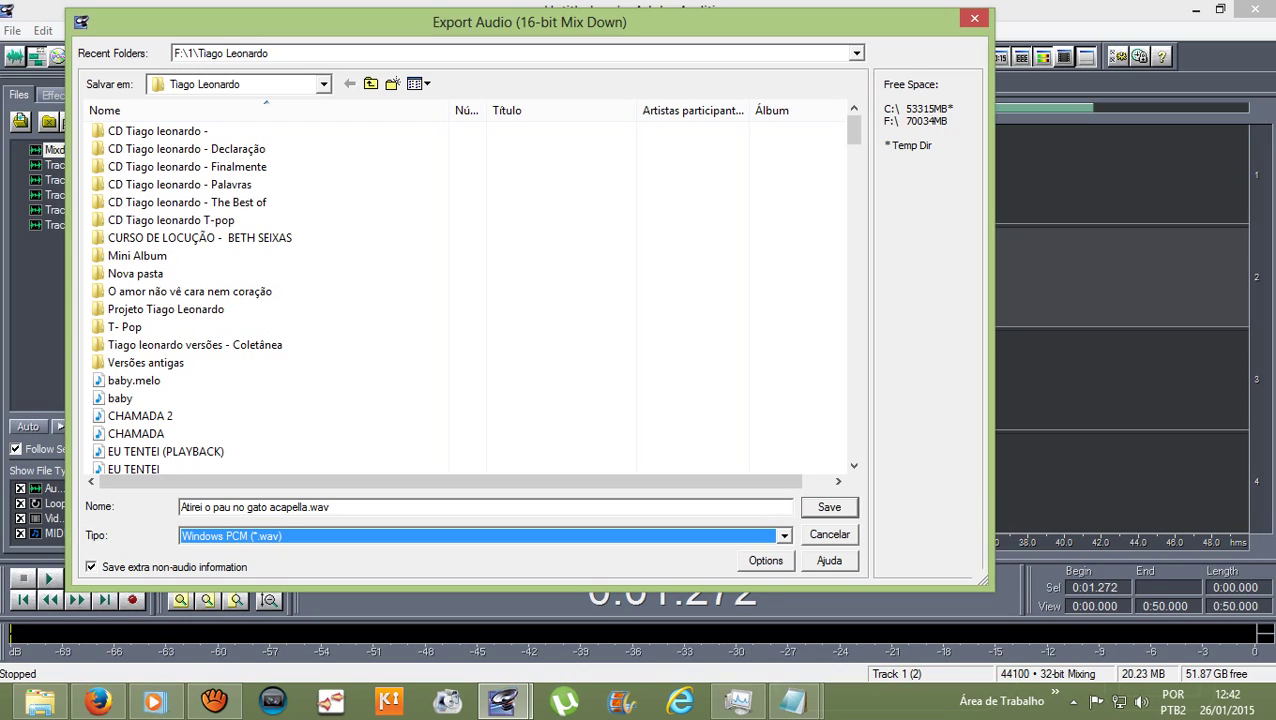
pyautogui.press('Return')
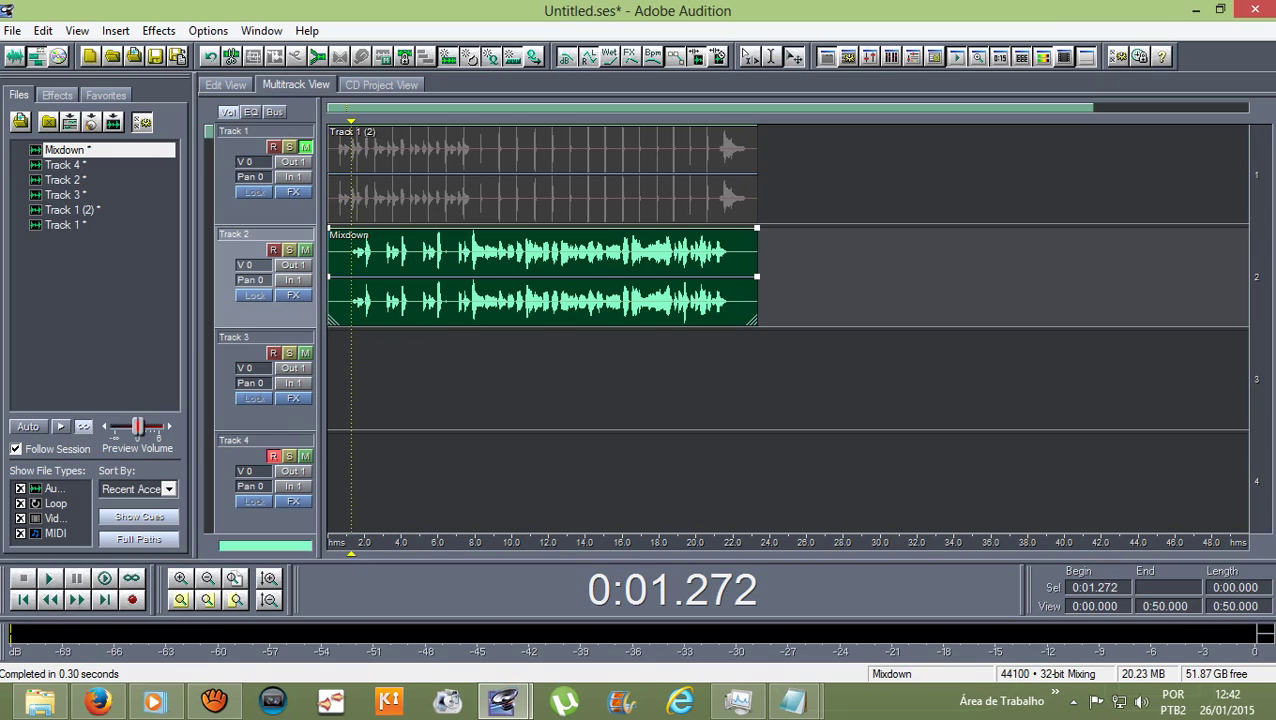
# - Undo the placement of Mixdown on Track 2 and the deletion of the clips on Tracks 2, 3 and 4
pyautogui.click(210, 56)
pyautogui.click(210, 56)
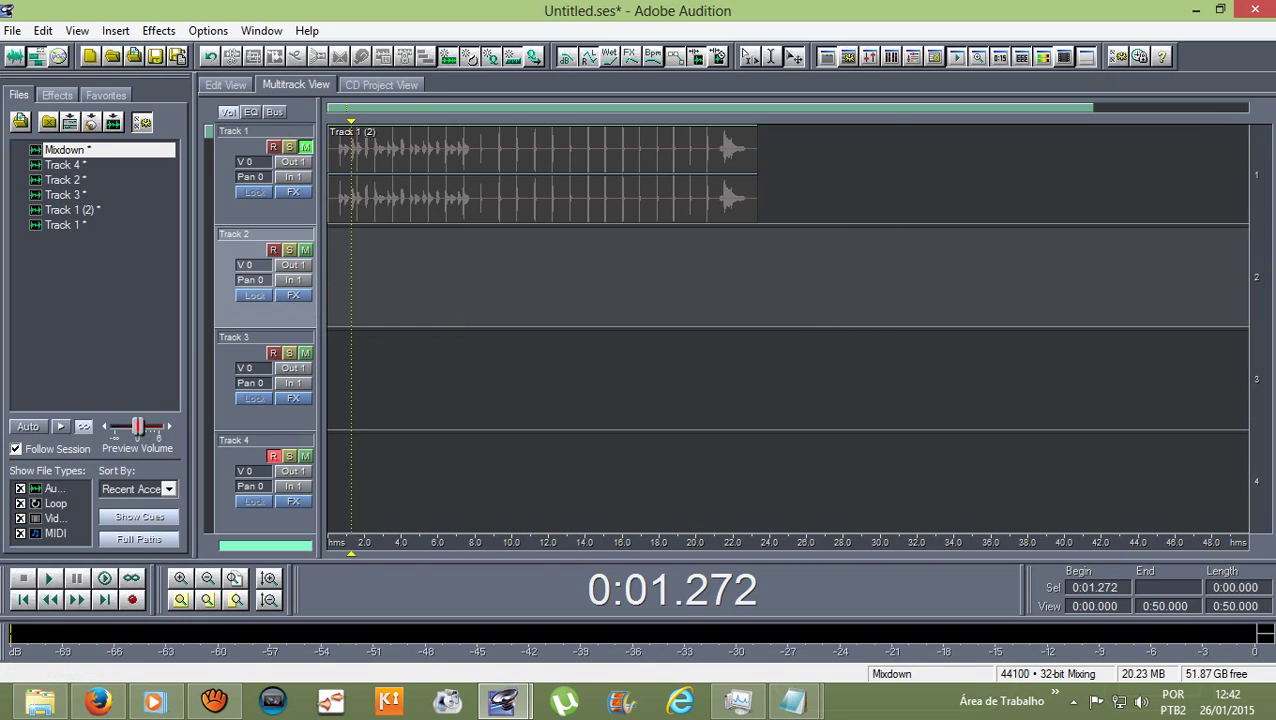
pyautogui.click(210, 56)
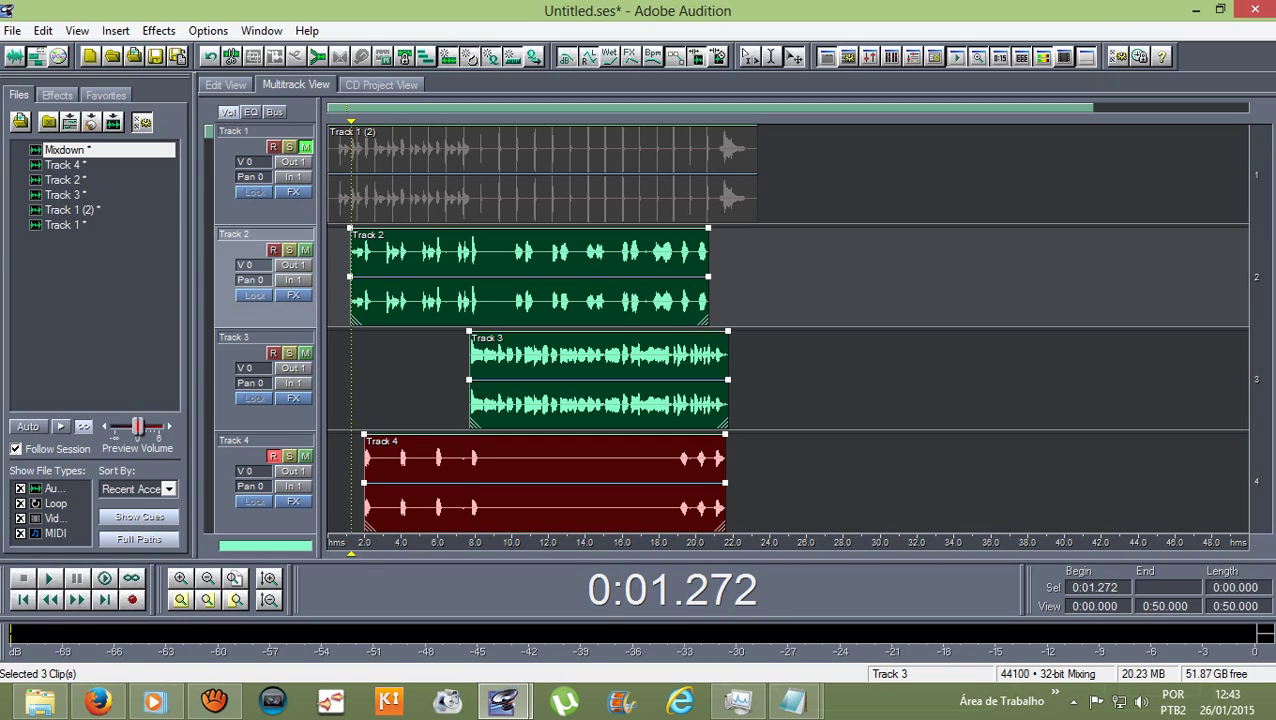
# - Delete the clip on Track 3, playing the session from 0:07.735 before and after the removal
pyautogui.click(800, 380)
pyautogui.click(598, 380)
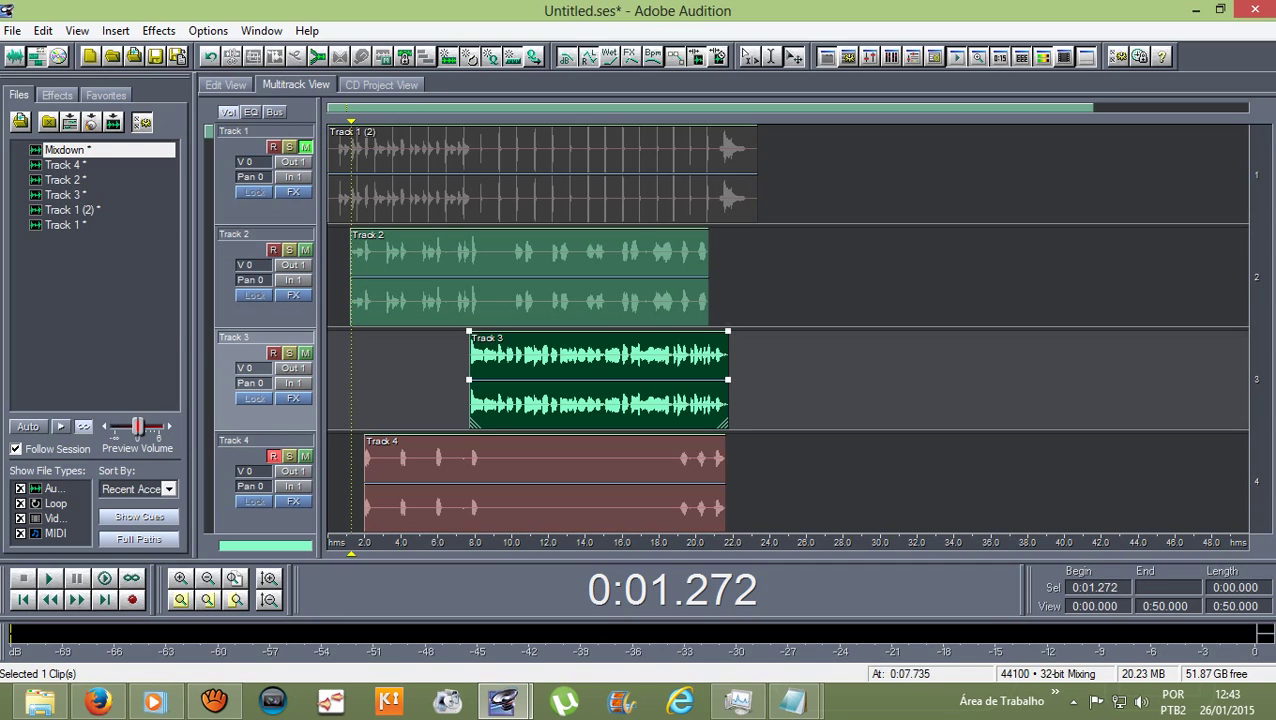
pyautogui.moveTo(351, 121); pyautogui.dragTo(469, 121)
pyautogui.press('space')
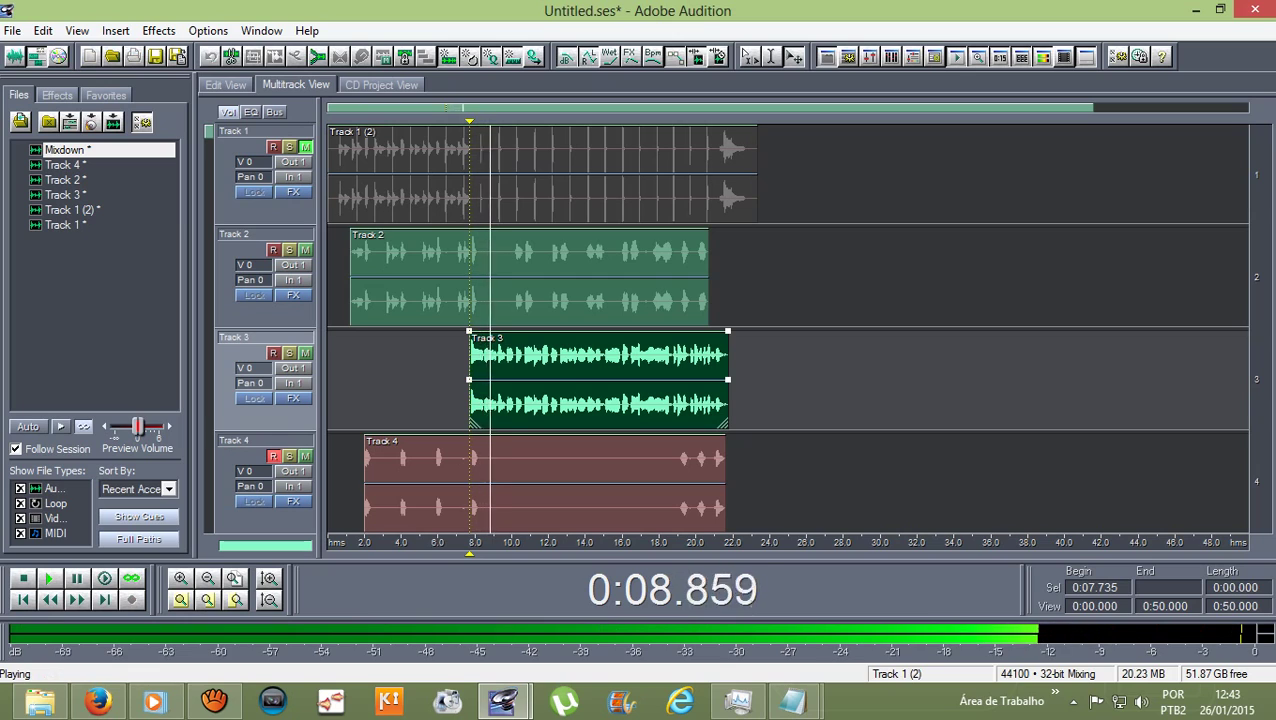
pyautogui.press('space')
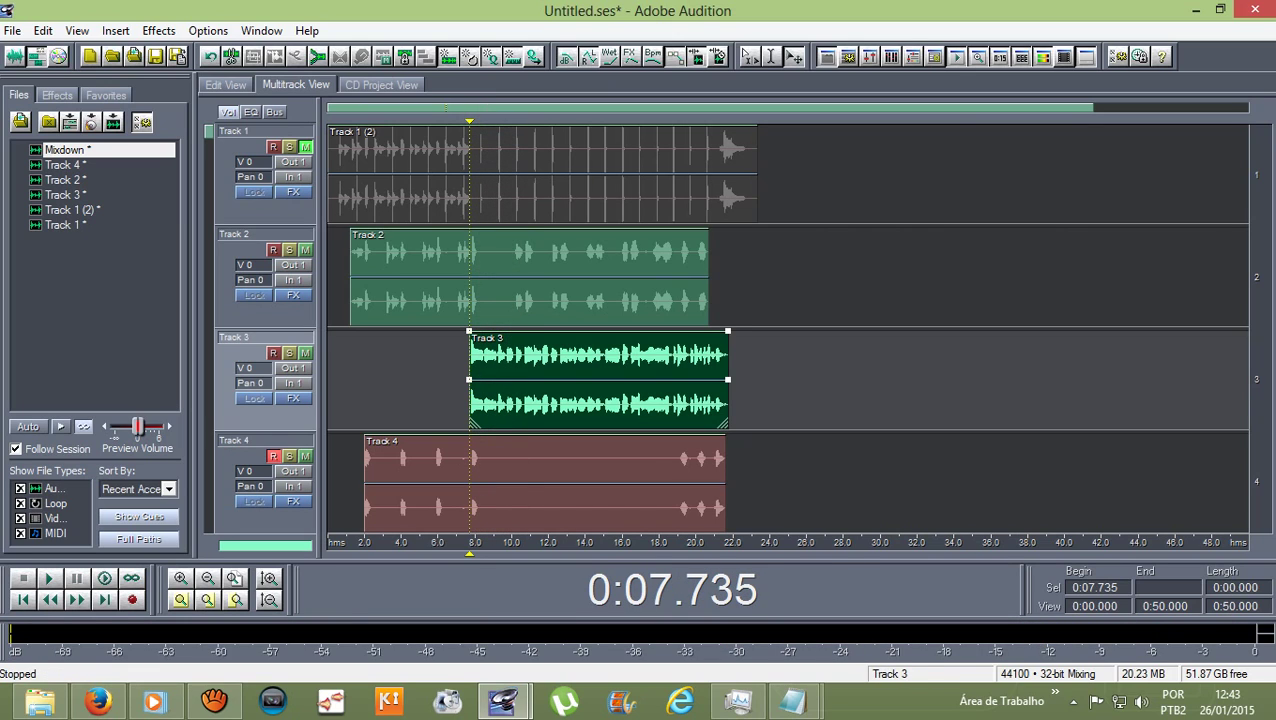
pyautogui.press('Delete')
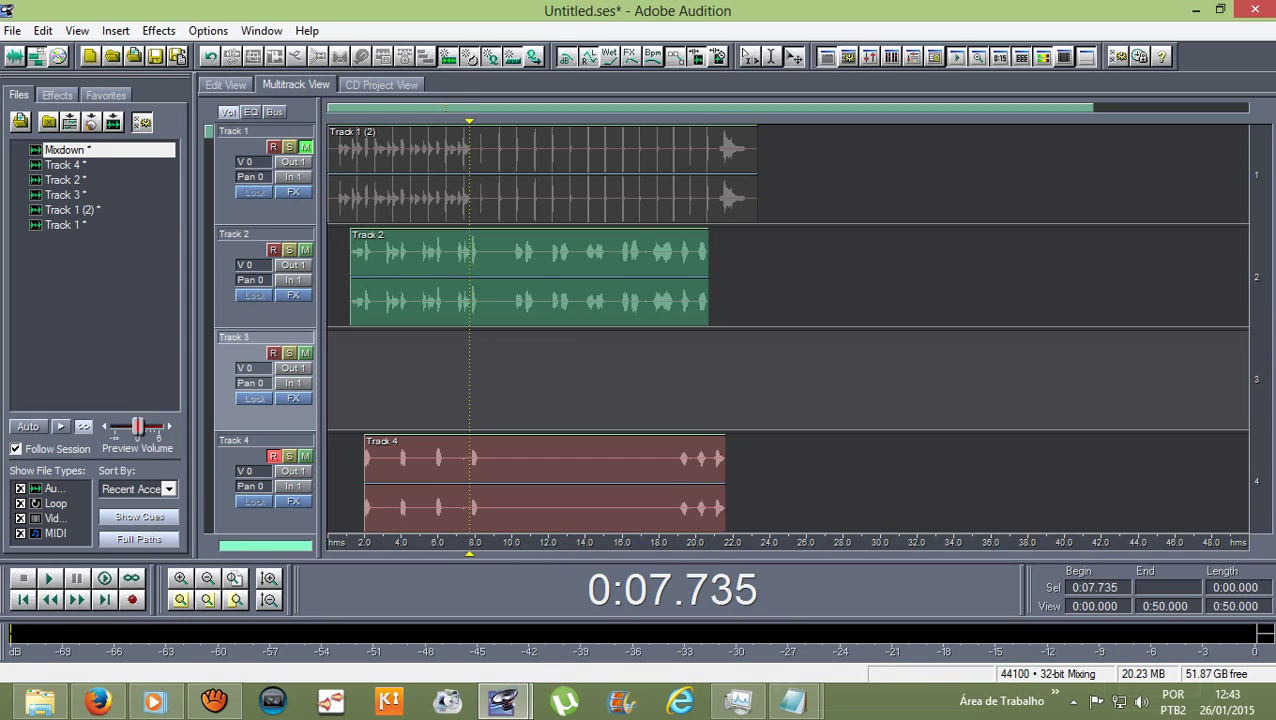
pyautogui.press('space')
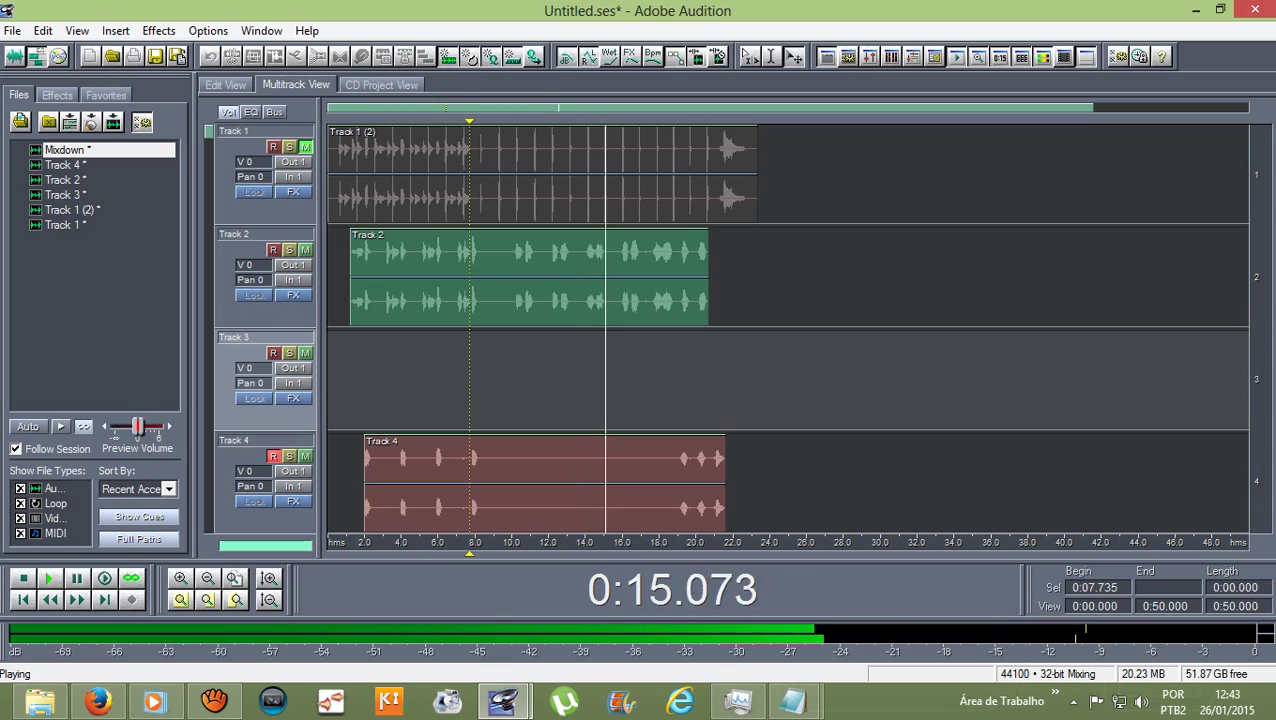
pyautogui.press('space')
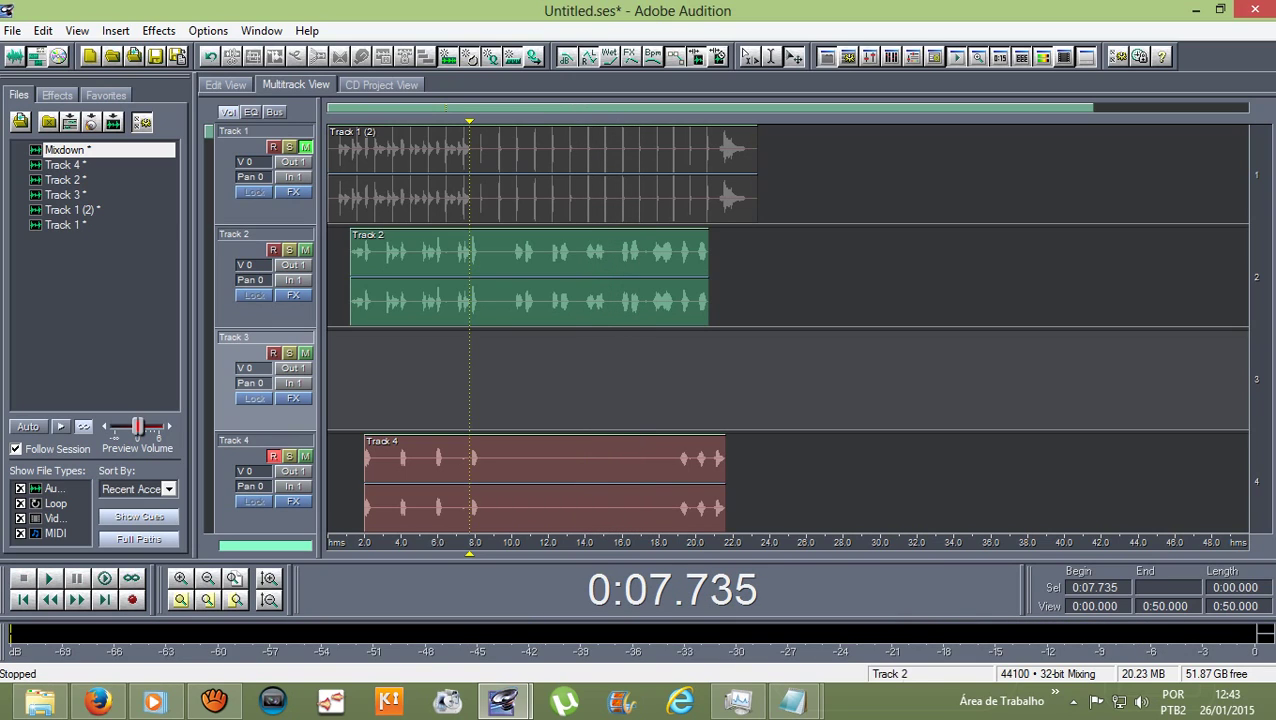
# - Mix down the selected clips on Tracks 1, 2 and 4 to a new stereo file
pyautogui.rightClick(542, 174)
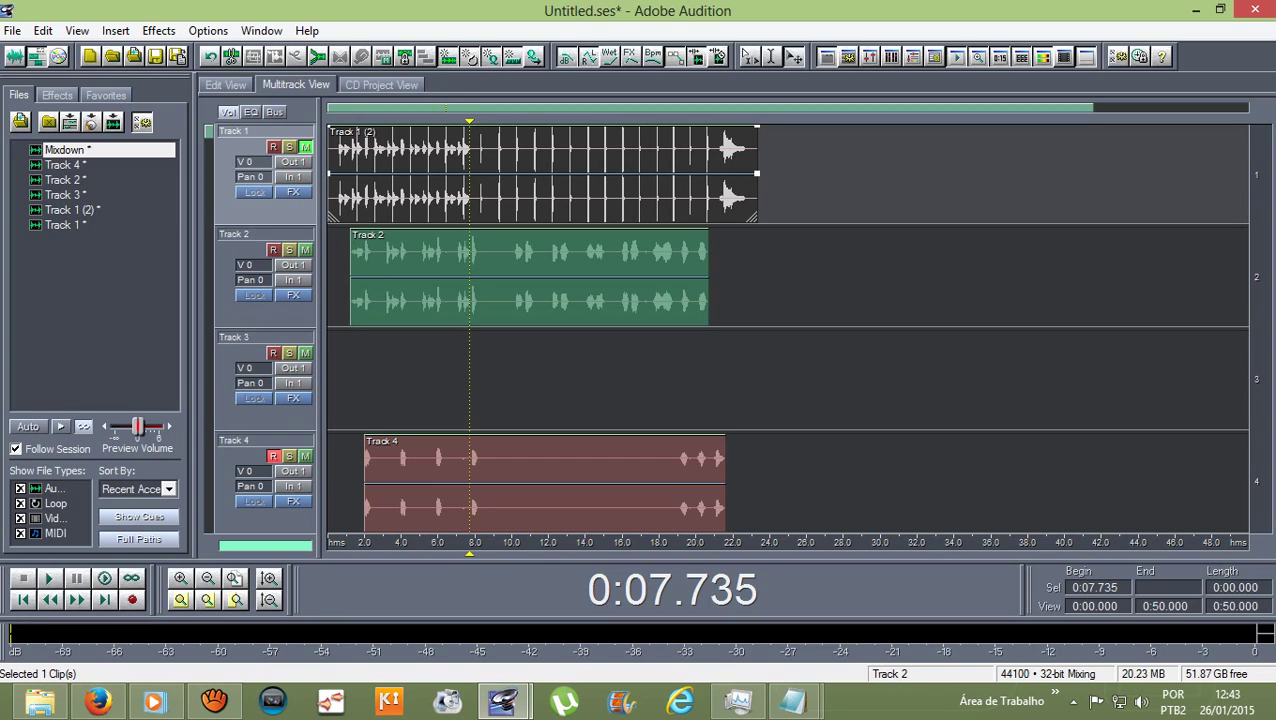
pyautogui.keyDown('ctrl'); pyautogui.click(529, 276); pyautogui.keyUp('ctrl')
pyautogui.keyDown('ctrl'); pyautogui.click(544, 482); pyautogui.keyUp('ctrl')
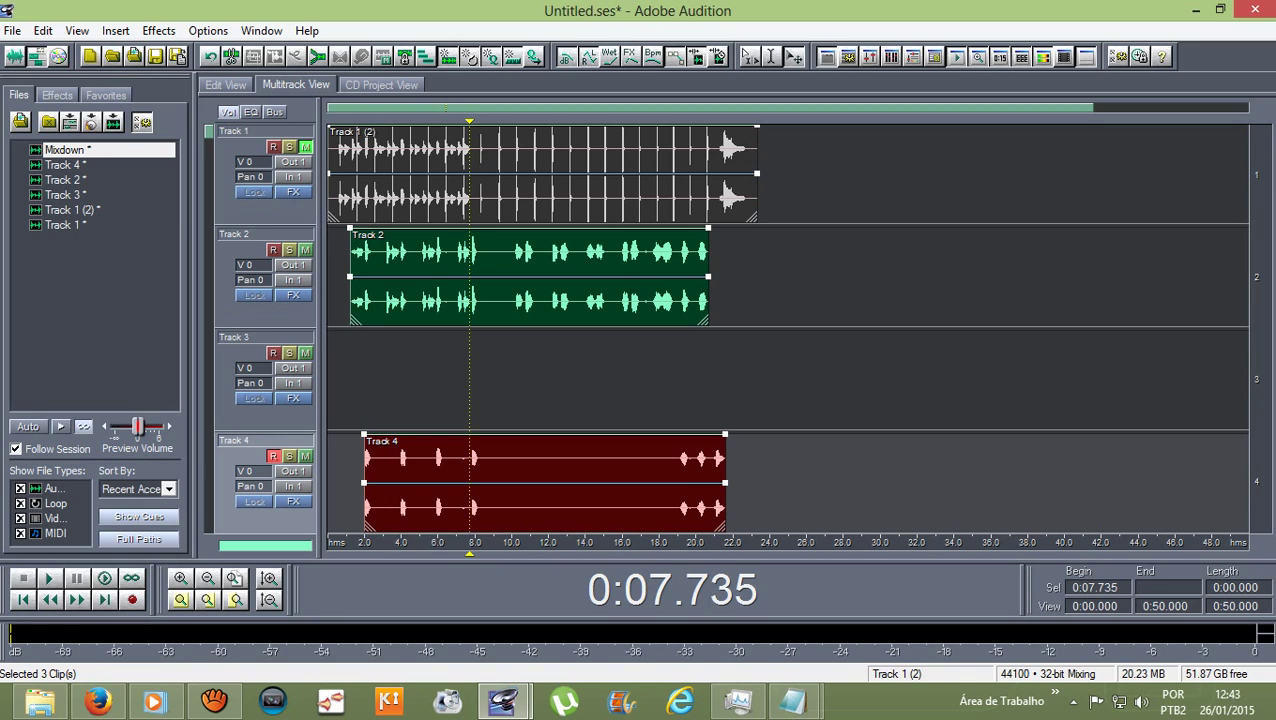
pyautogui.click(43, 30)
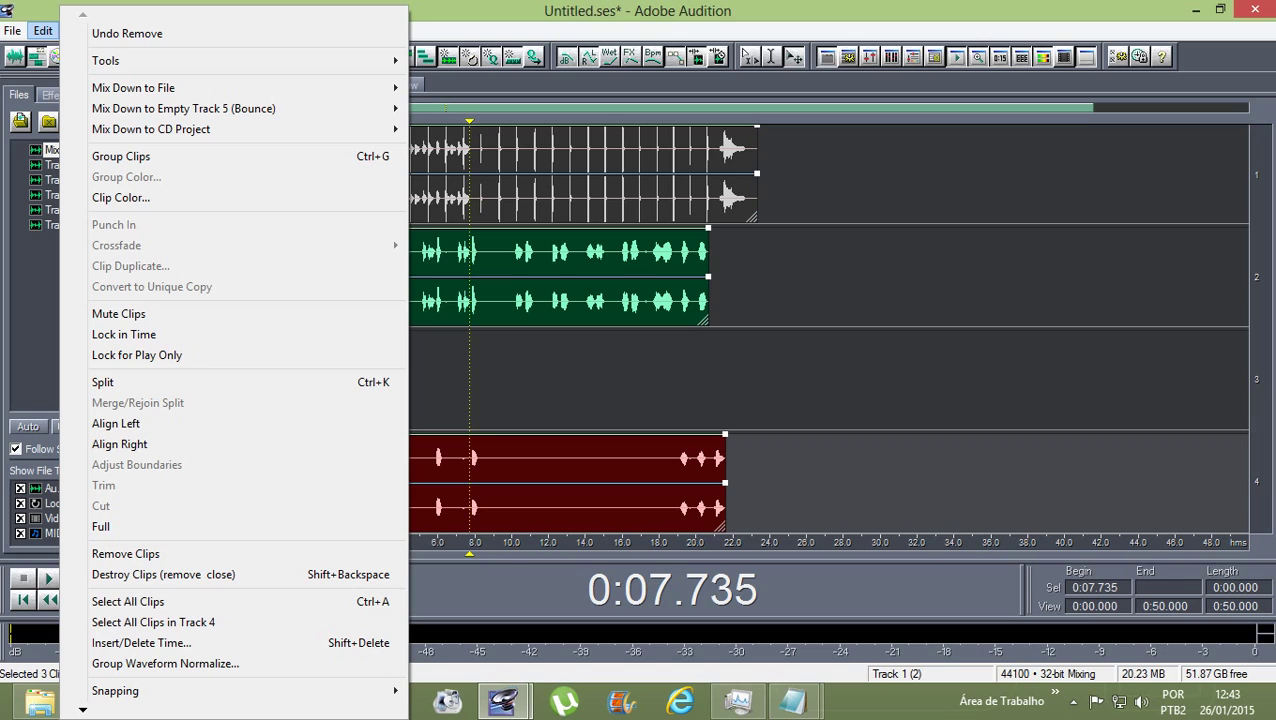
pyautogui.moveTo(200, 88)
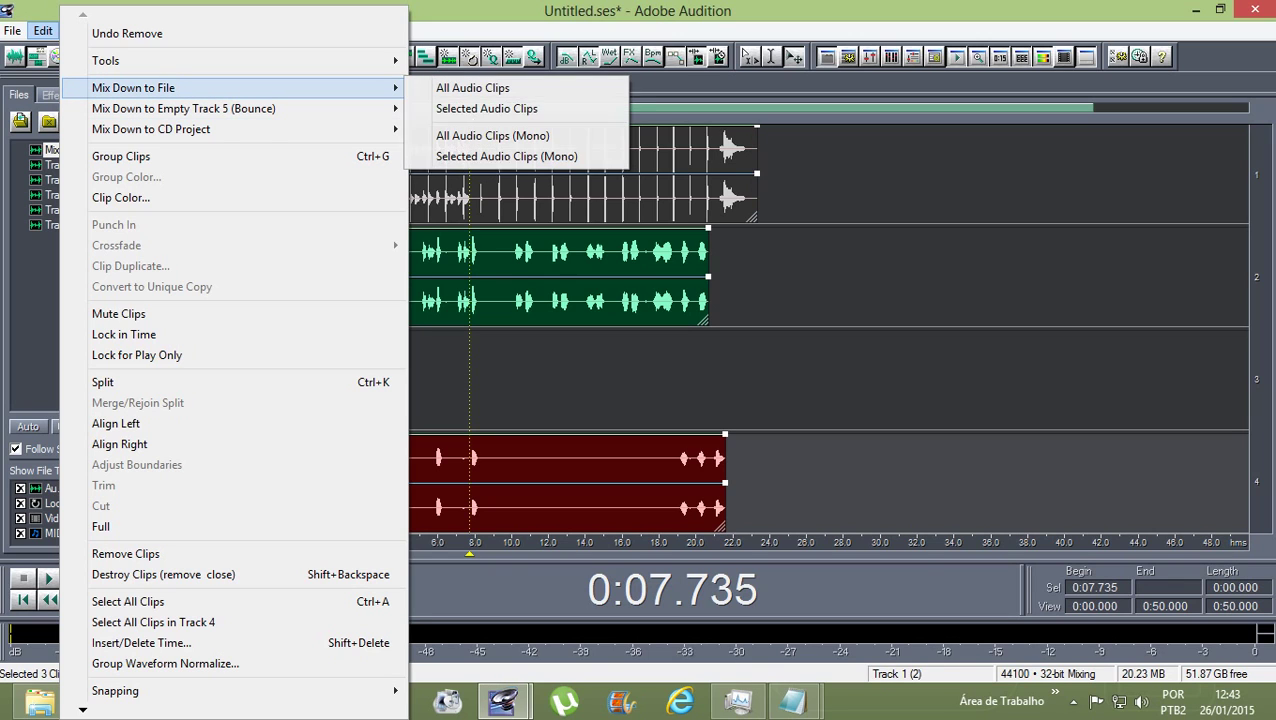
pyautogui.click(487, 108)
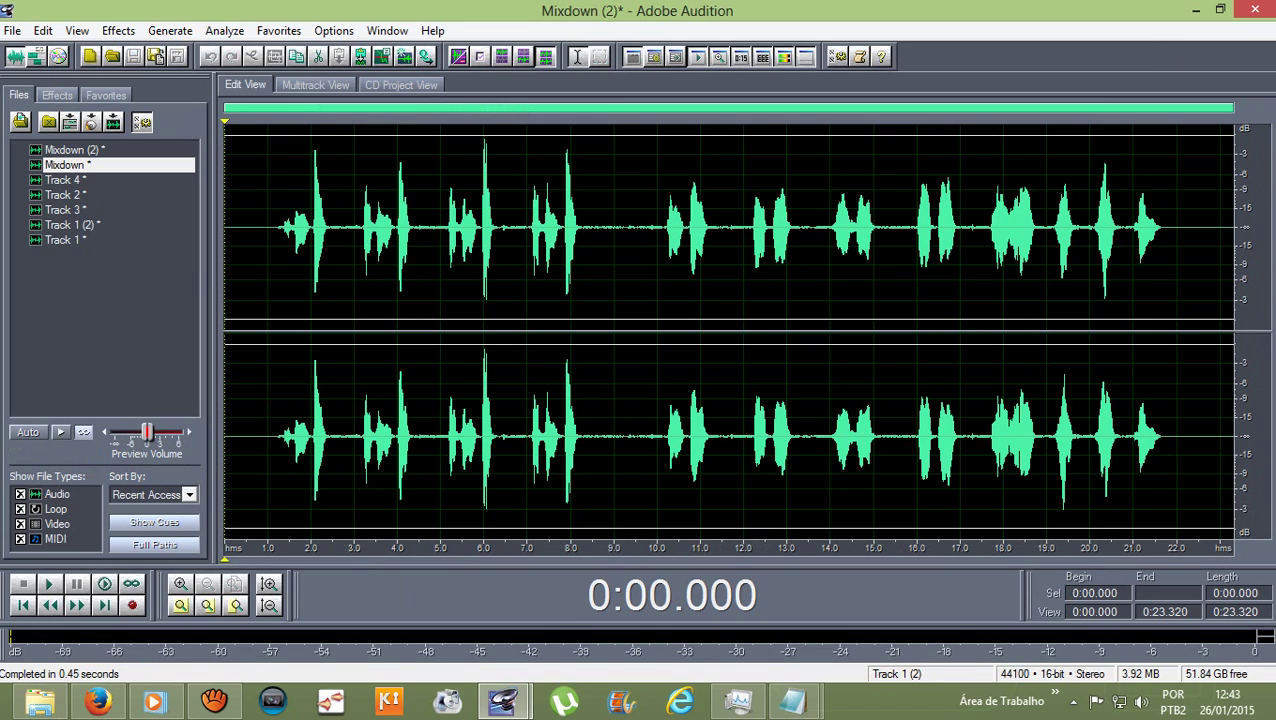
# - Spot-check the new mixdown by playing it from 0:01.192, 0:09.254 and 0:20.264, and return the cursor to 0:01.278
pyautogui.click(276, 250)
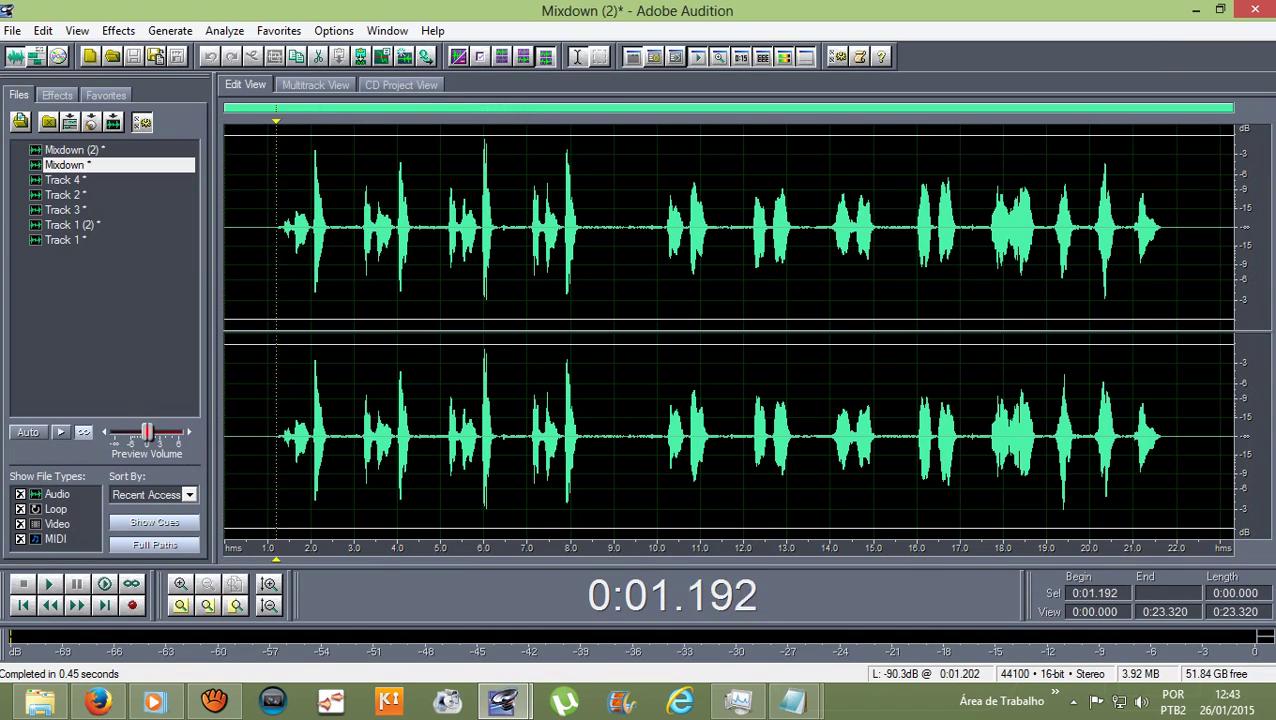
pyautogui.press('space')
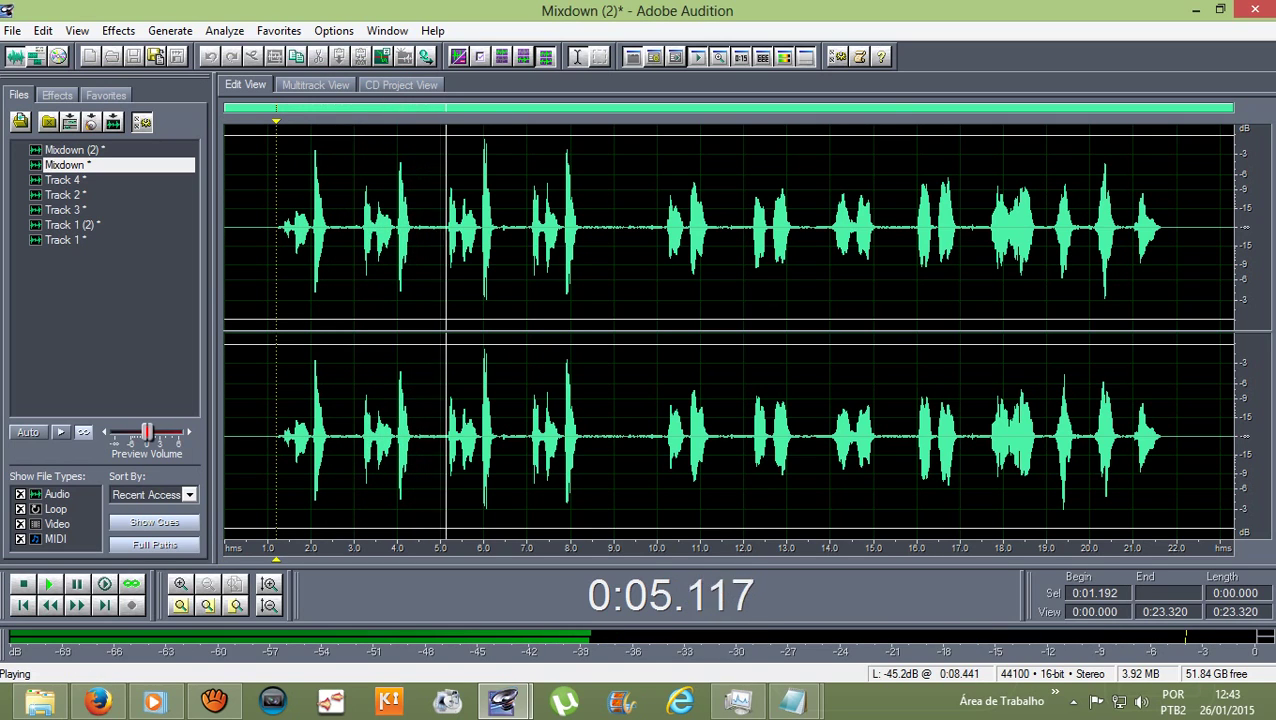
pyautogui.click(625, 250)
pyautogui.press('space')
pyautogui.press('space')
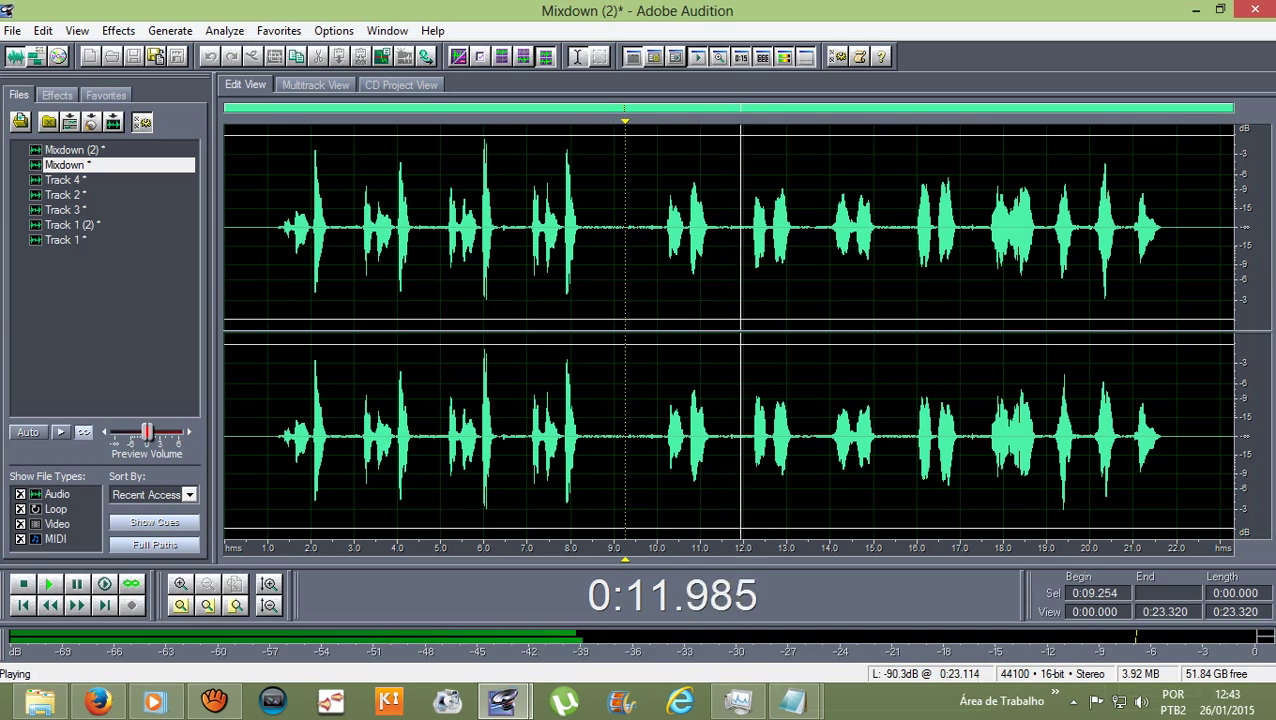
pyautogui.click(1101, 250)
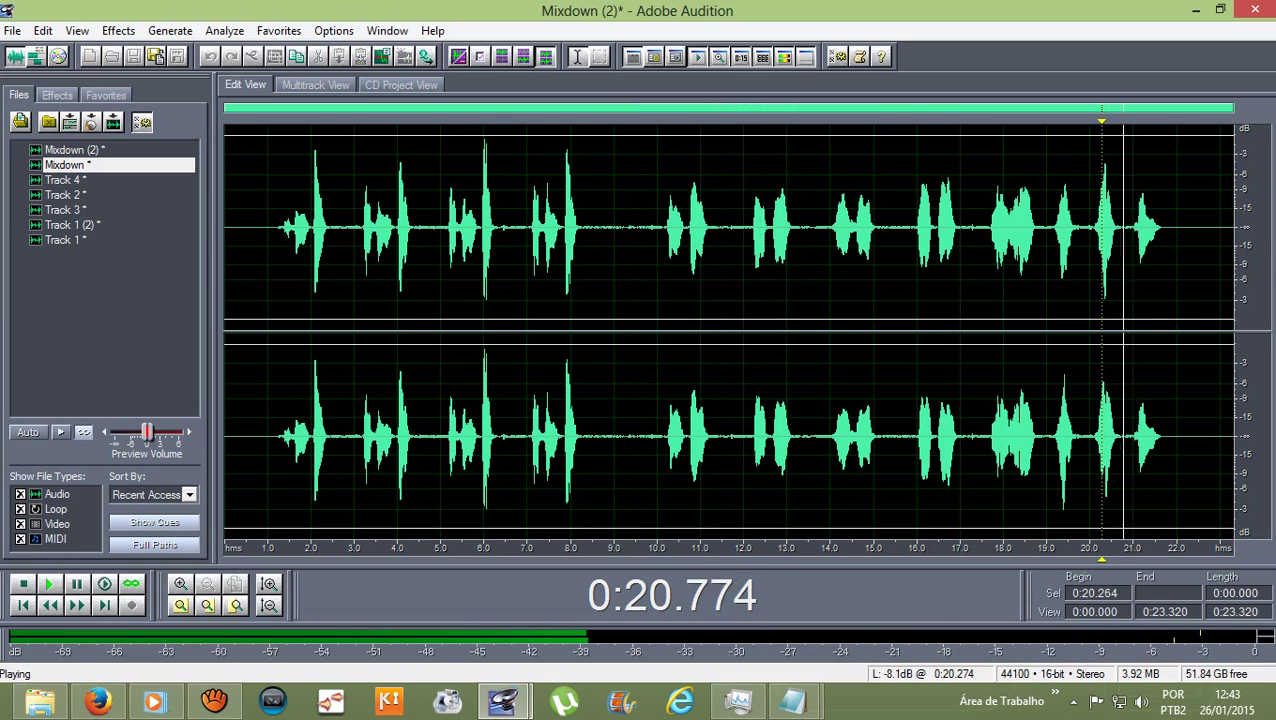
pyautogui.press('space')
pyautogui.click(279, 228)
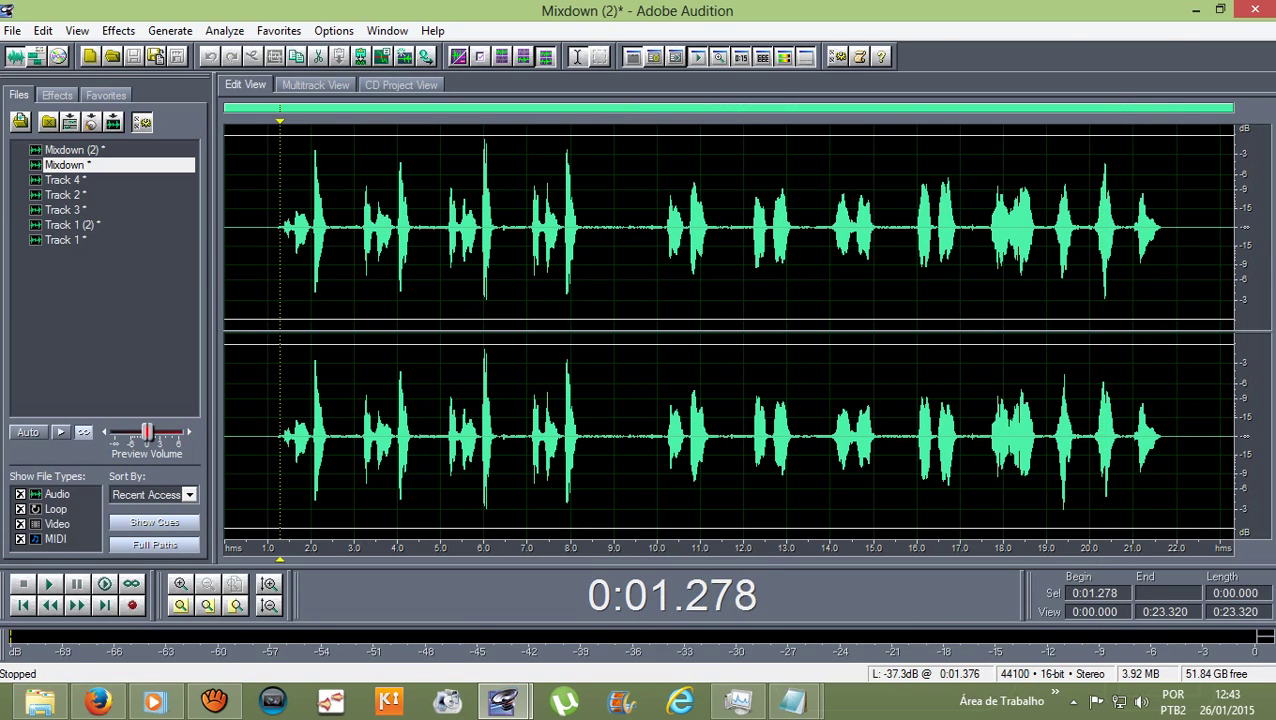
# - In the multitrack session, replace the clips on Tracks 2 and 4 with the Mixdown (2) file on Track 2 at 0:00.000
pyautogui.click(315, 85)
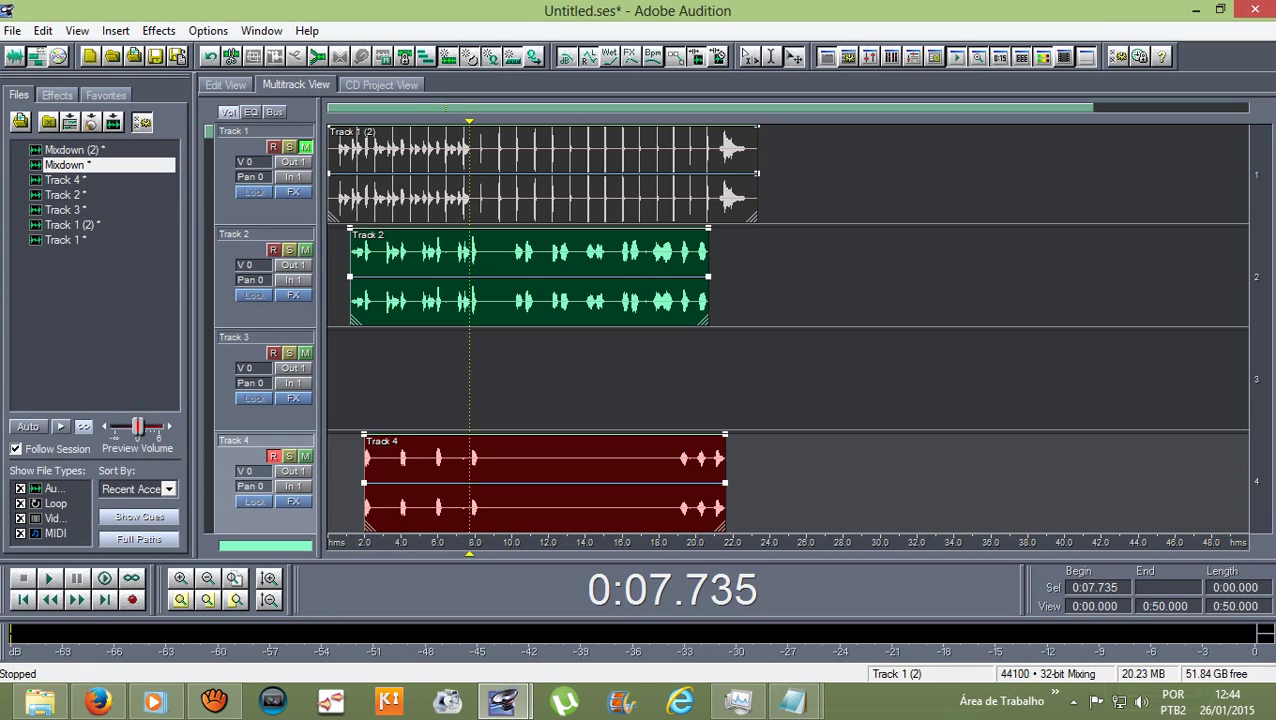
pyautogui.keyDown('ctrl'); pyautogui.click(542, 160); pyautogui.keyUp('ctrl')
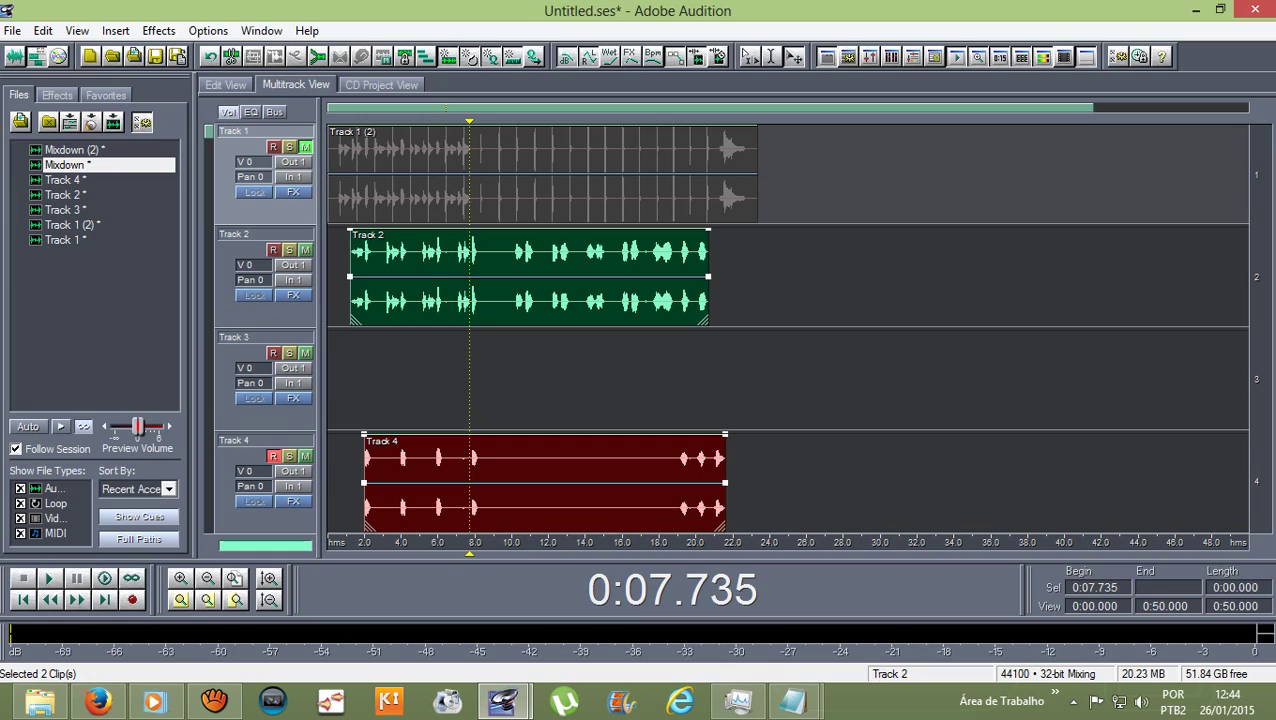
pyautogui.press('Delete')
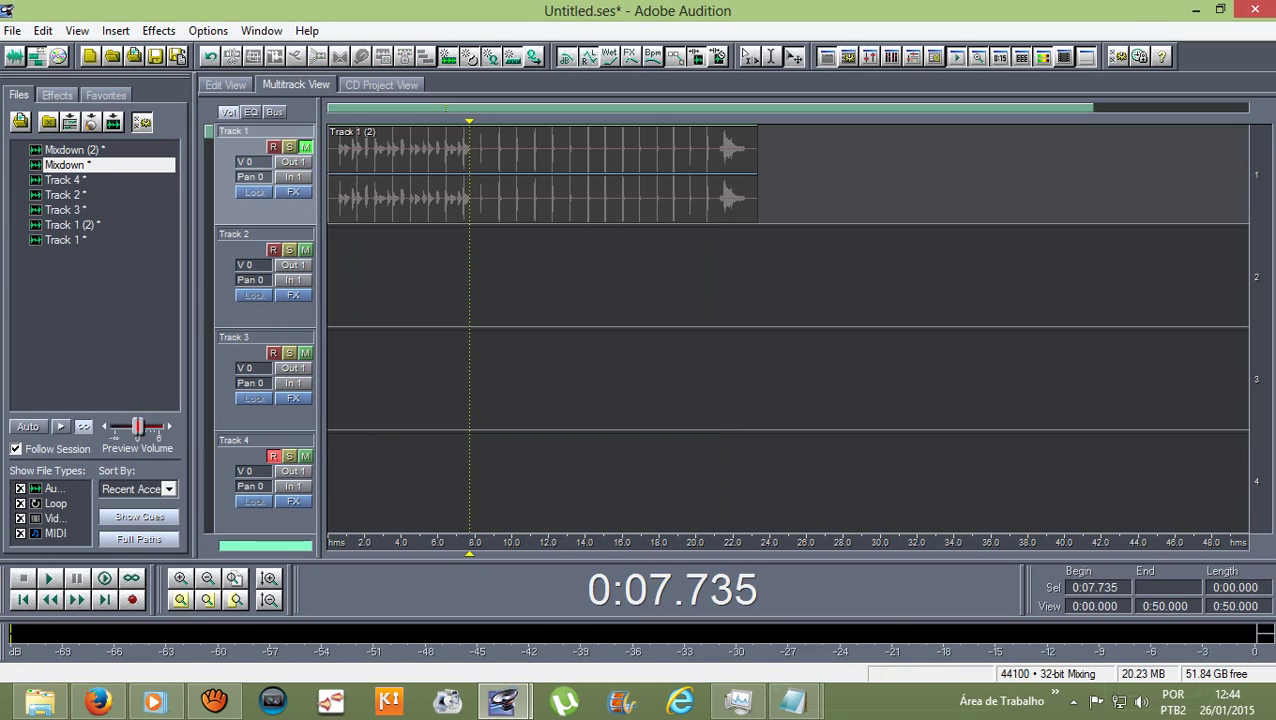
pyautogui.click(75, 149)
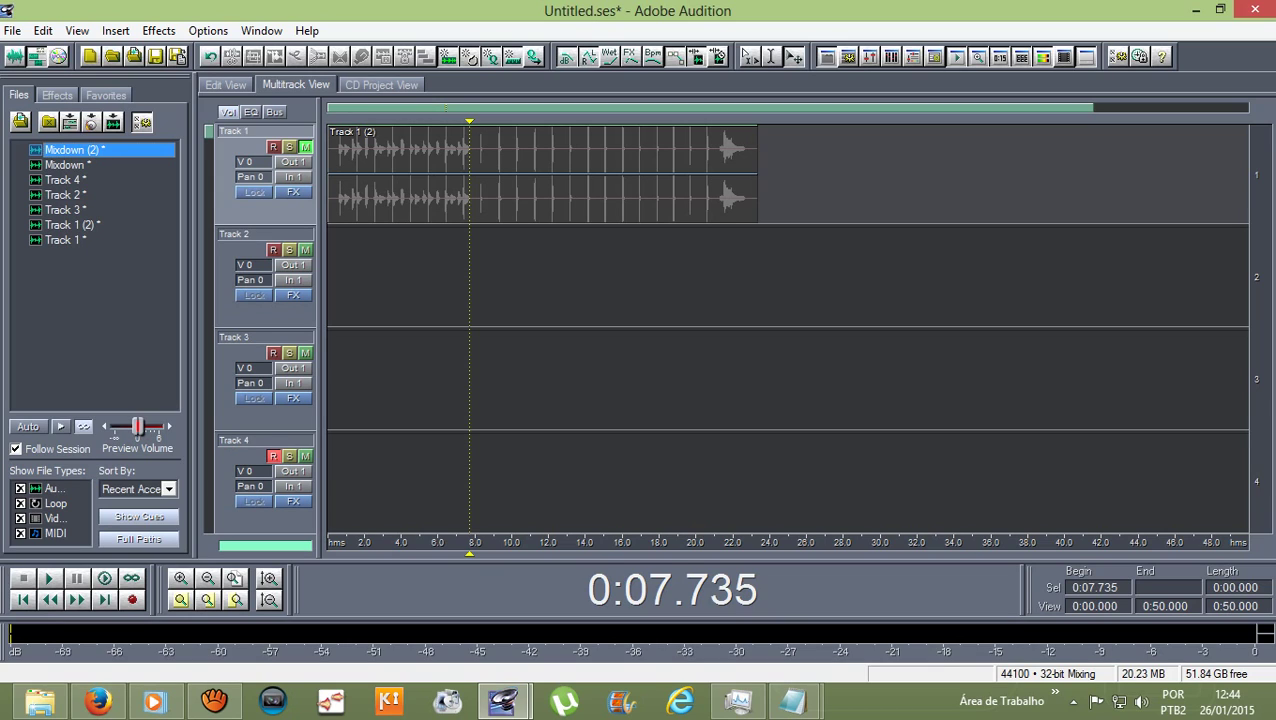
pyautogui.moveTo(72, 150); pyautogui.dragTo(330, 290)
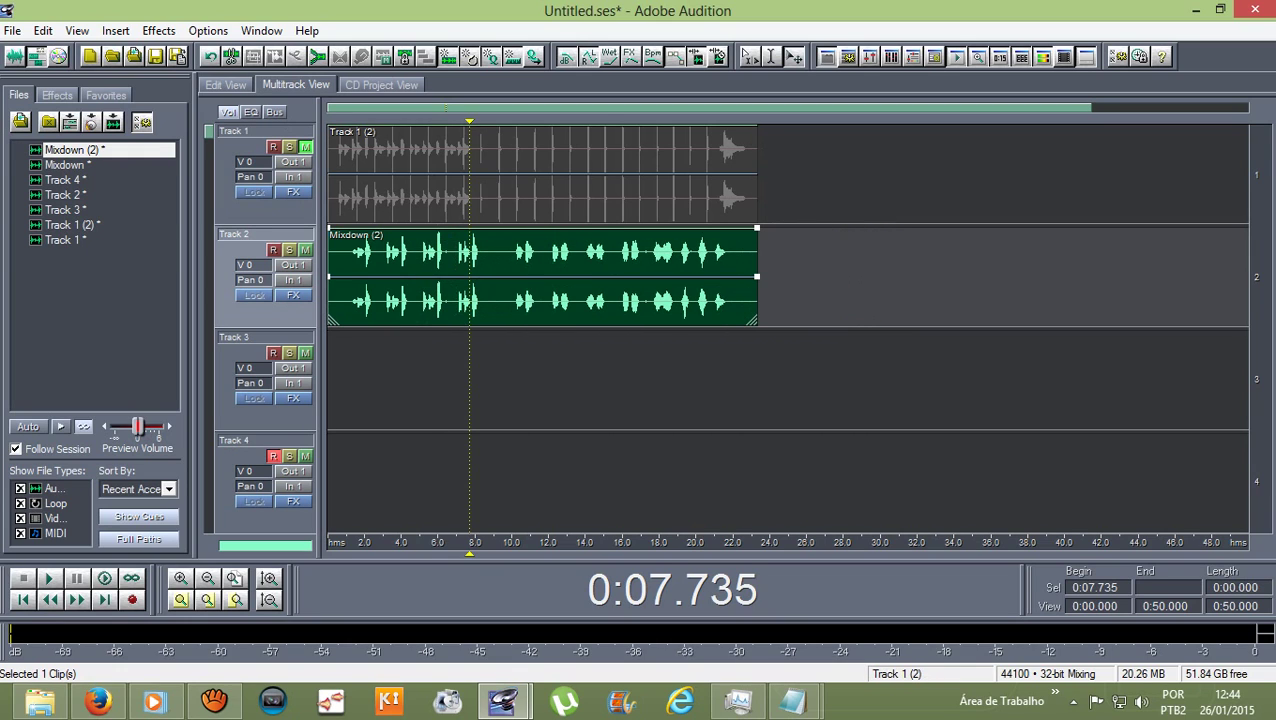
# - Unmute Track 1 and play the session from 0:00.661 to hear it together with the Mixdown (2) clip
pyautogui.moveTo(469, 121); pyautogui.dragTo(349, 121)
pyautogui.press('Left')
pyautogui.hotkey('ctrl', 'a')
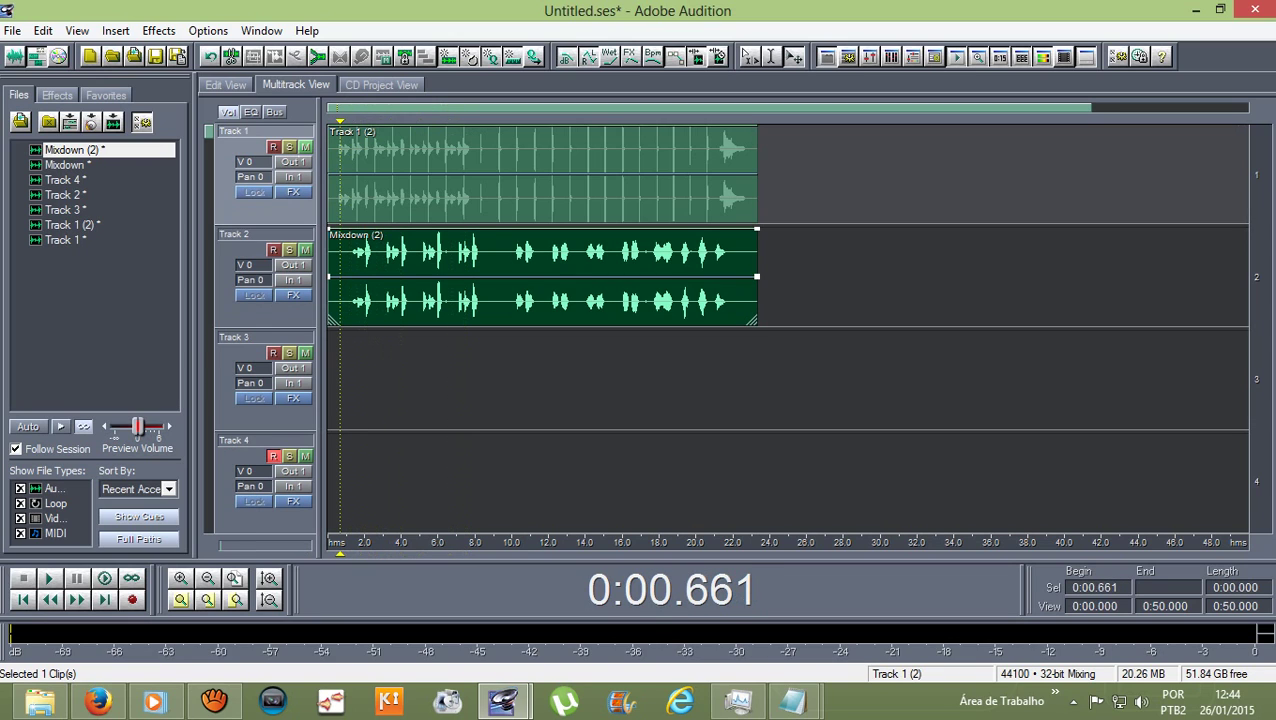
pyautogui.press('space')
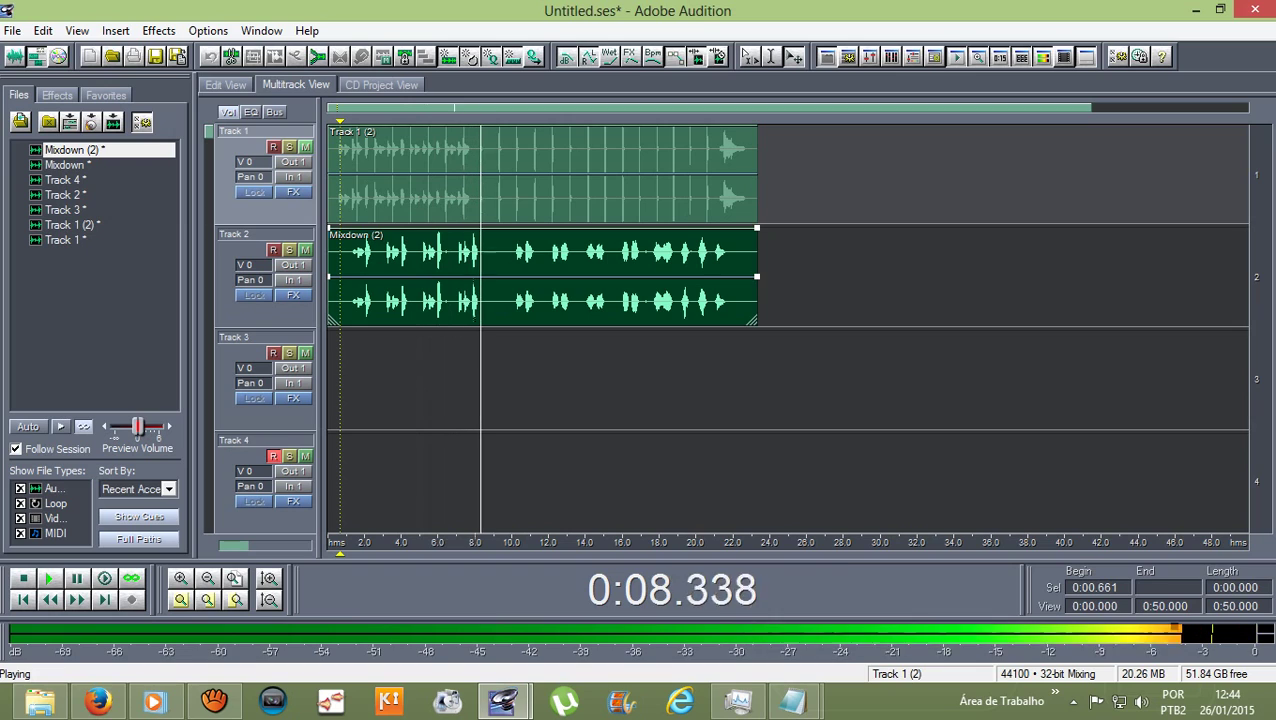
pyautogui.press('space')
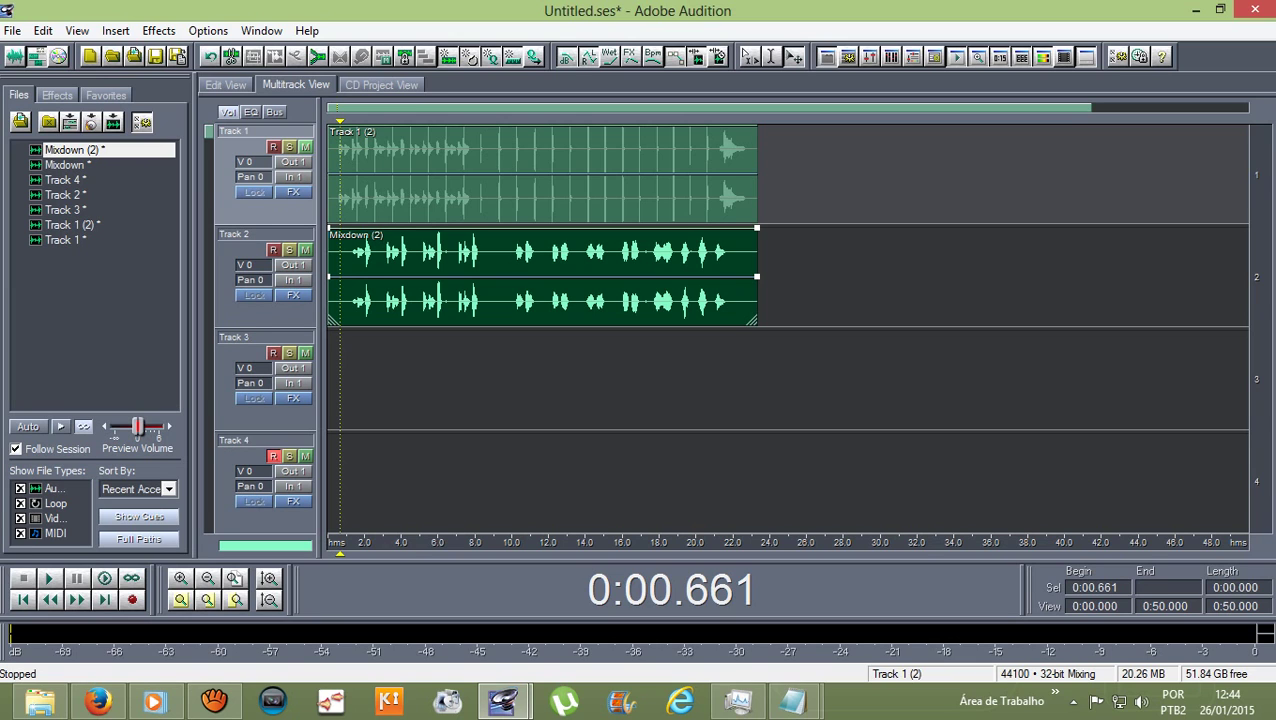
# - Mute Track 1 and, in the waveform of Mixdown (2), select the range from 0:01.300 to 0:21.694
pyautogui.click(305, 147)
pyautogui.doubleClick(342, 262)
pyautogui.moveTo(280, 230); pyautogui.dragTo(1162, 230)
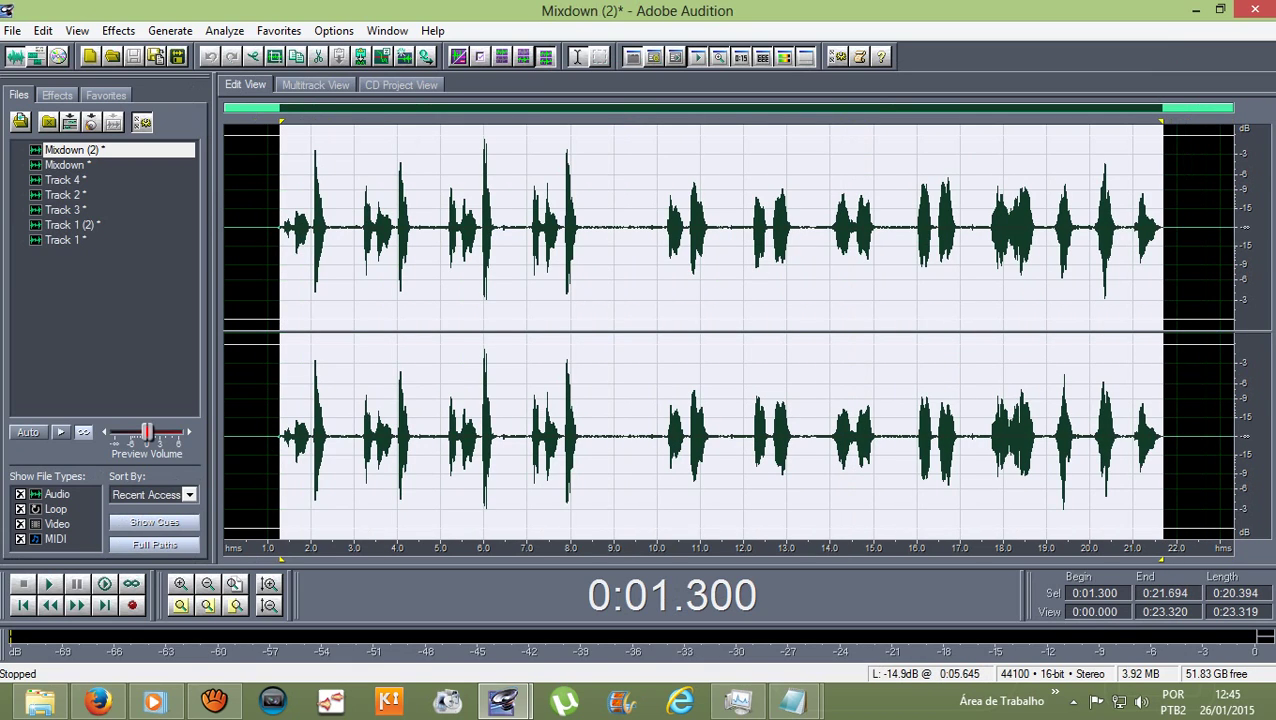
# - Try Studio Reverb with the Vocal Reverb (medium) preset on the selected range, play it back and undo the effect
pyautogui.click(118, 30)
pyautogui.moveTo(160, 141)
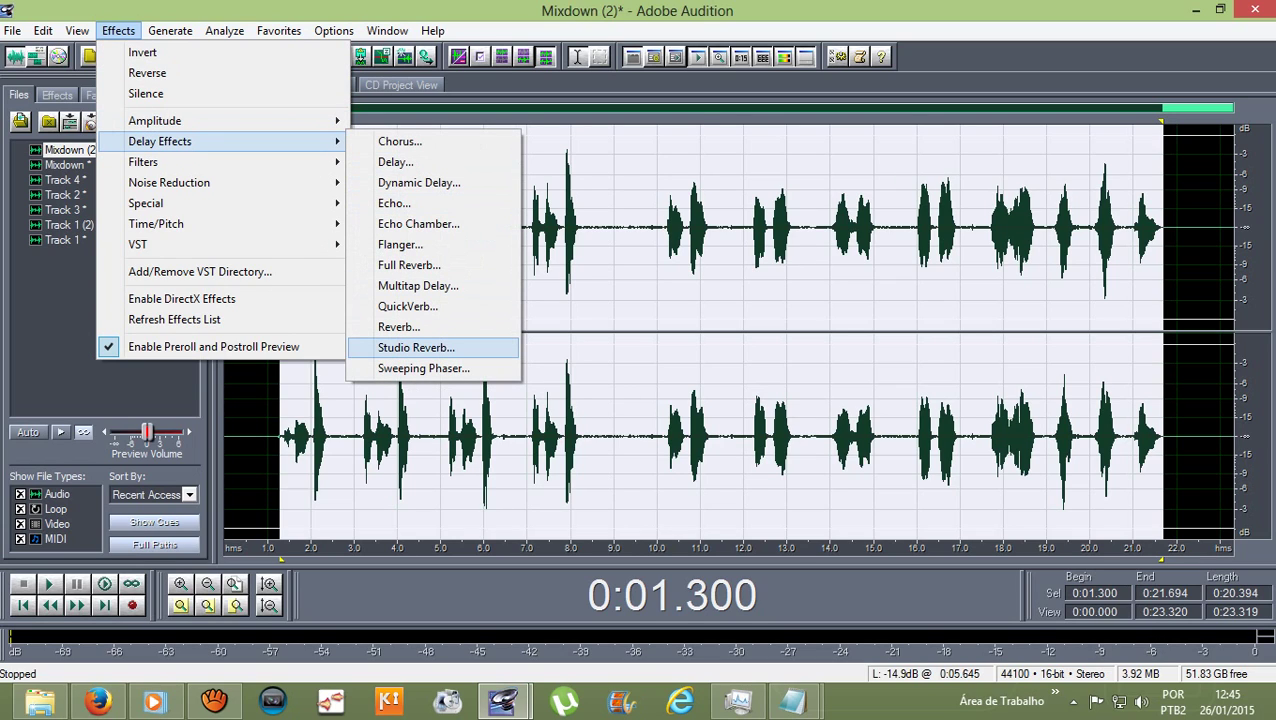
pyautogui.press('Return')
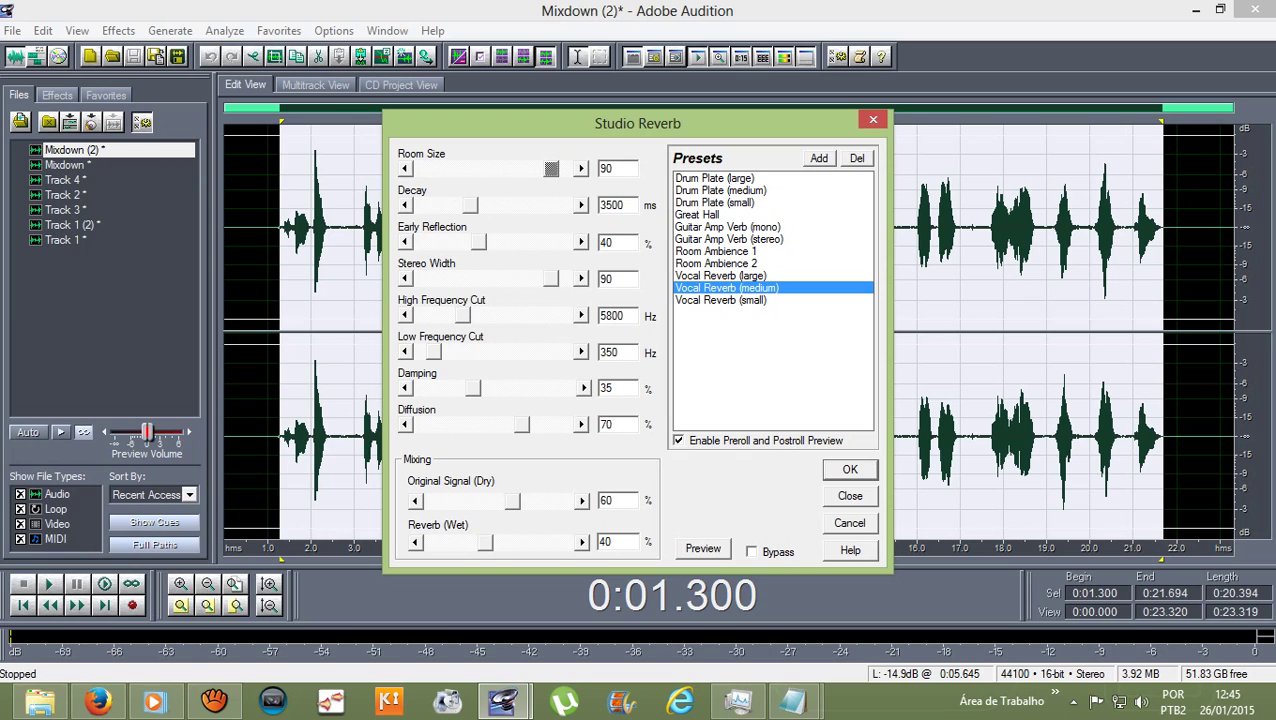
pyautogui.press('Return')
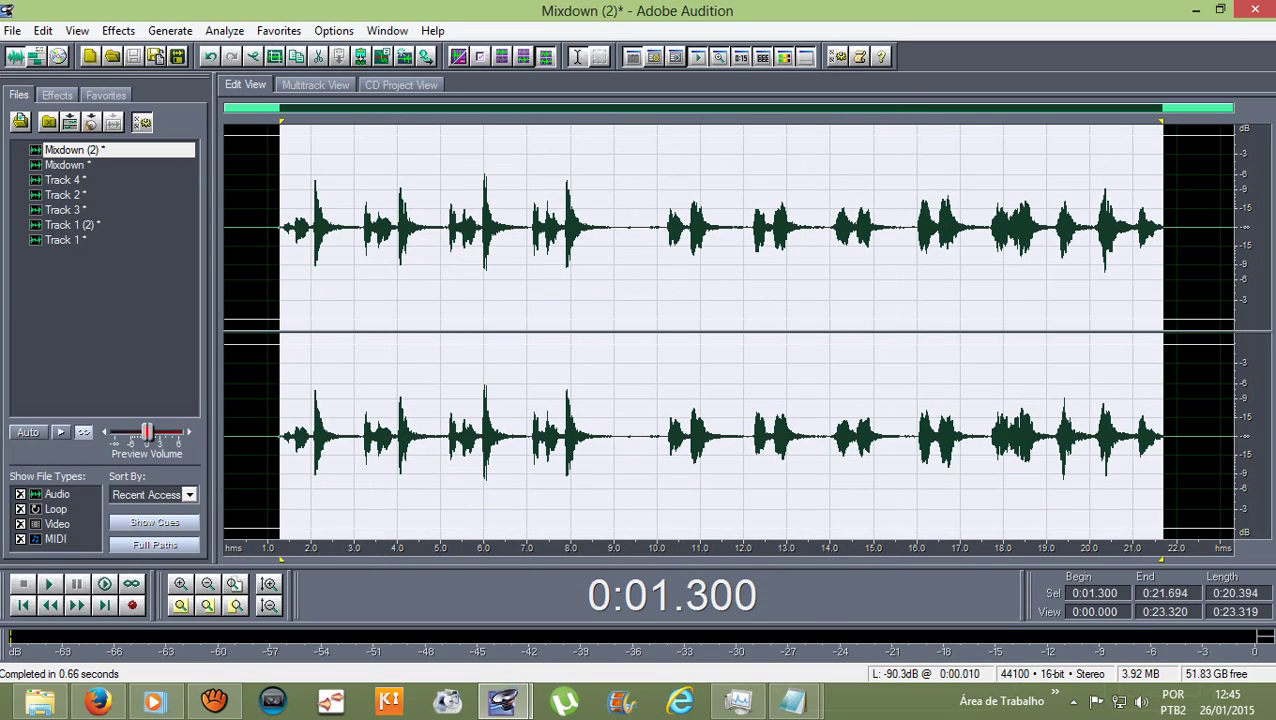
pyautogui.press('space')
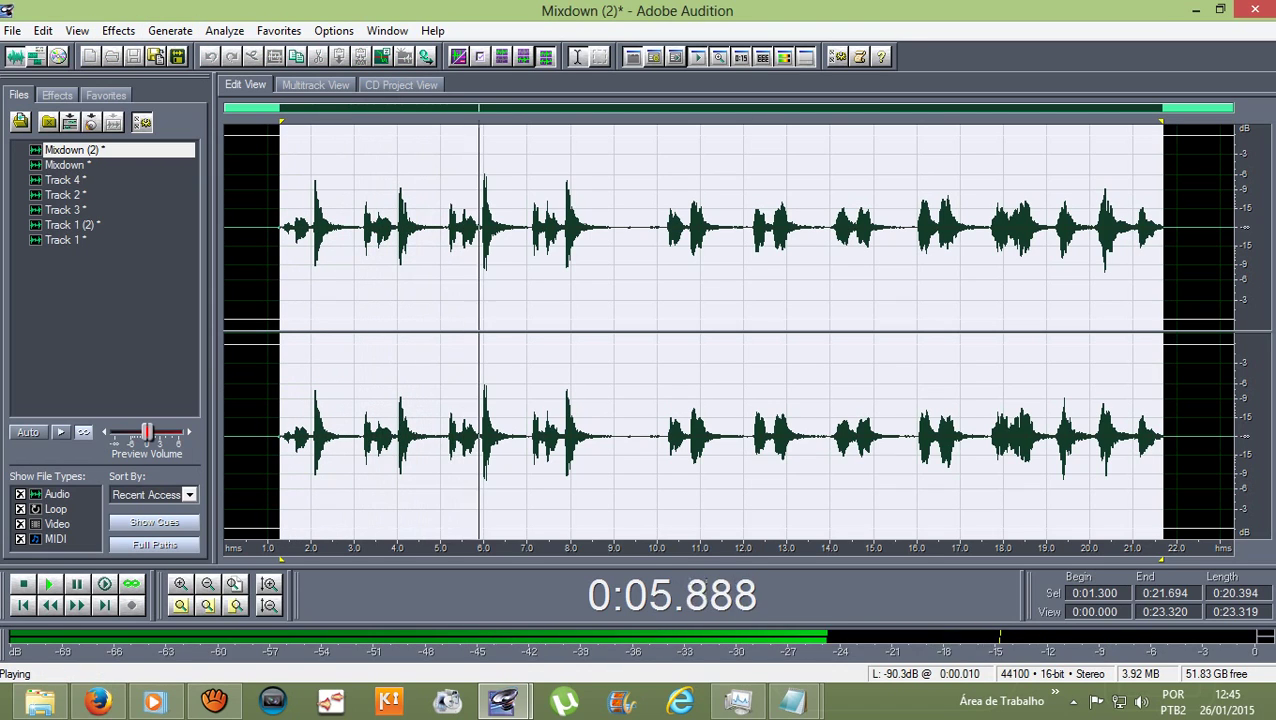
pyautogui.press('space')
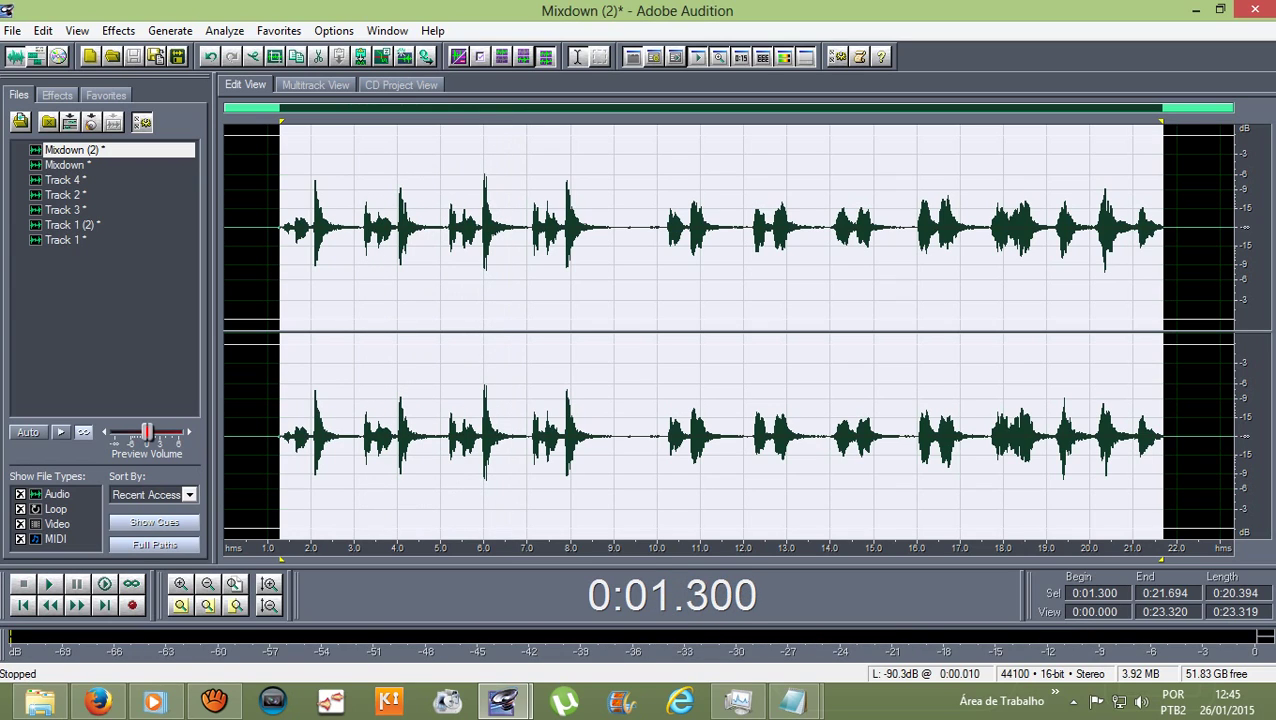
pyautogui.hotkey('ctrl', 'z')
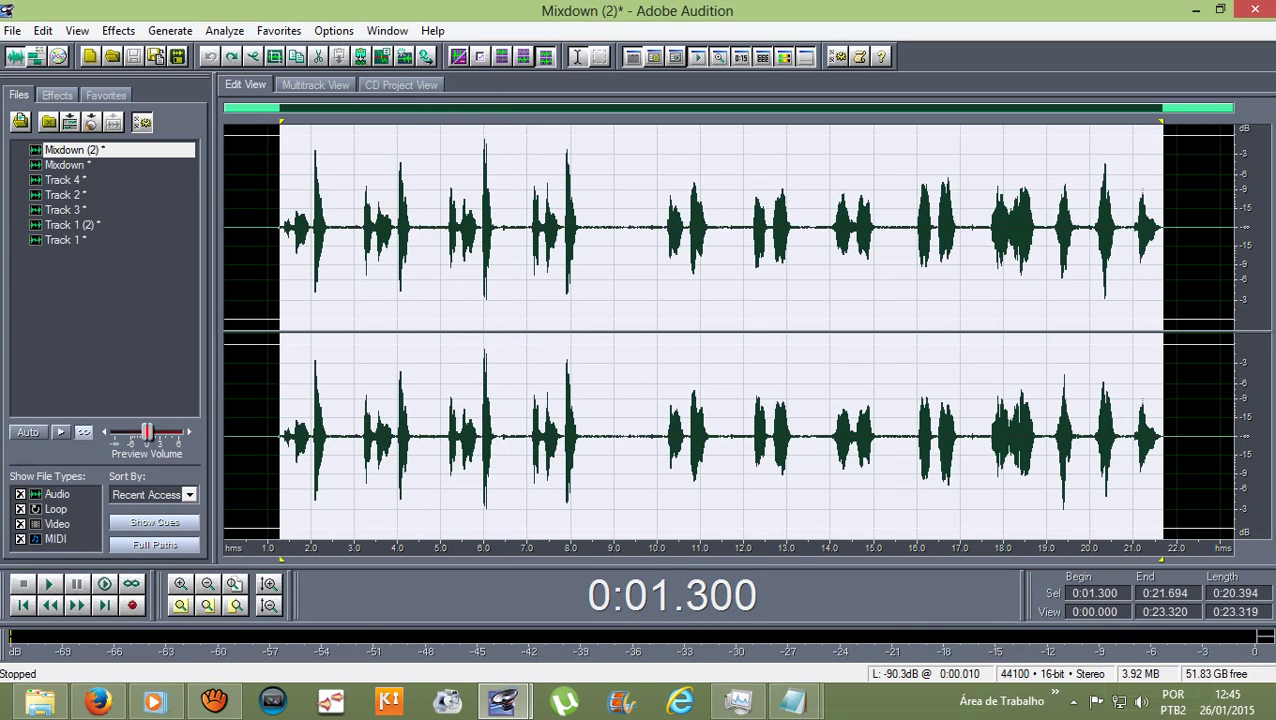
# - Apply Studio Reverb with the Vocal Reverb (small) preset to the selected range of Mixdown (2) and play it back
pyautogui.click(118, 30)
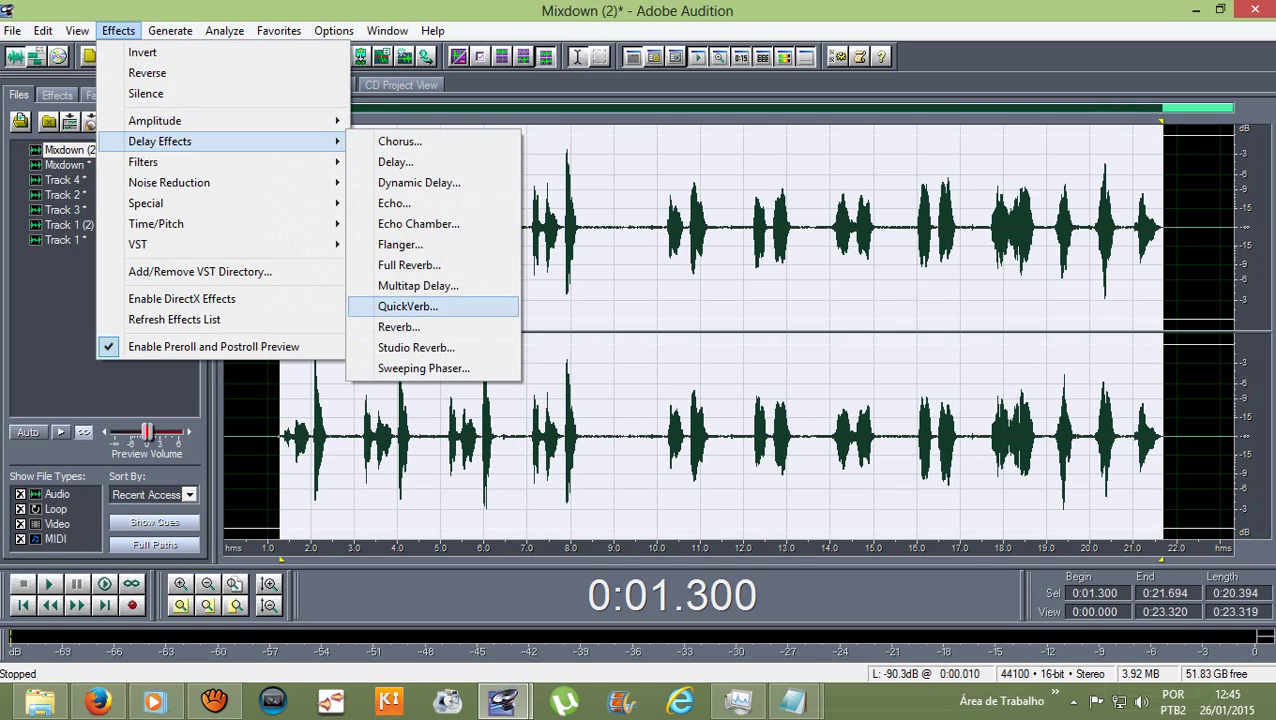
pyautogui.click(416, 347)
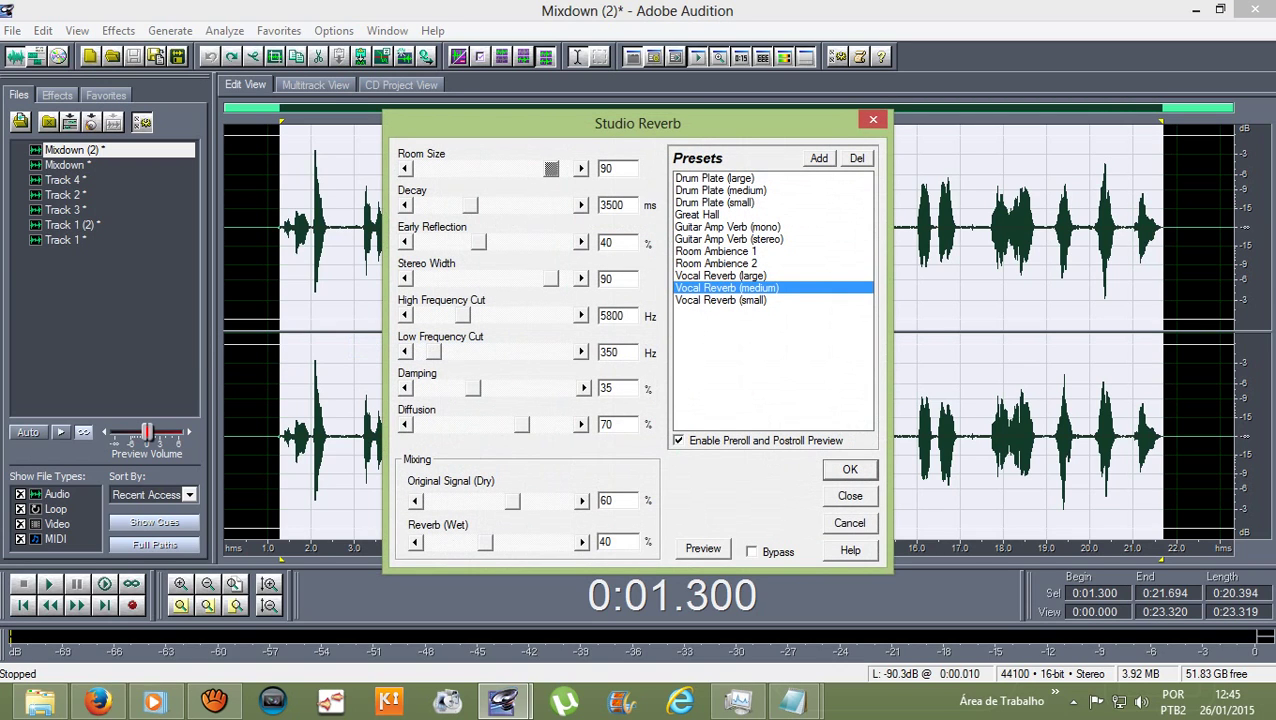
pyautogui.click(721, 300)
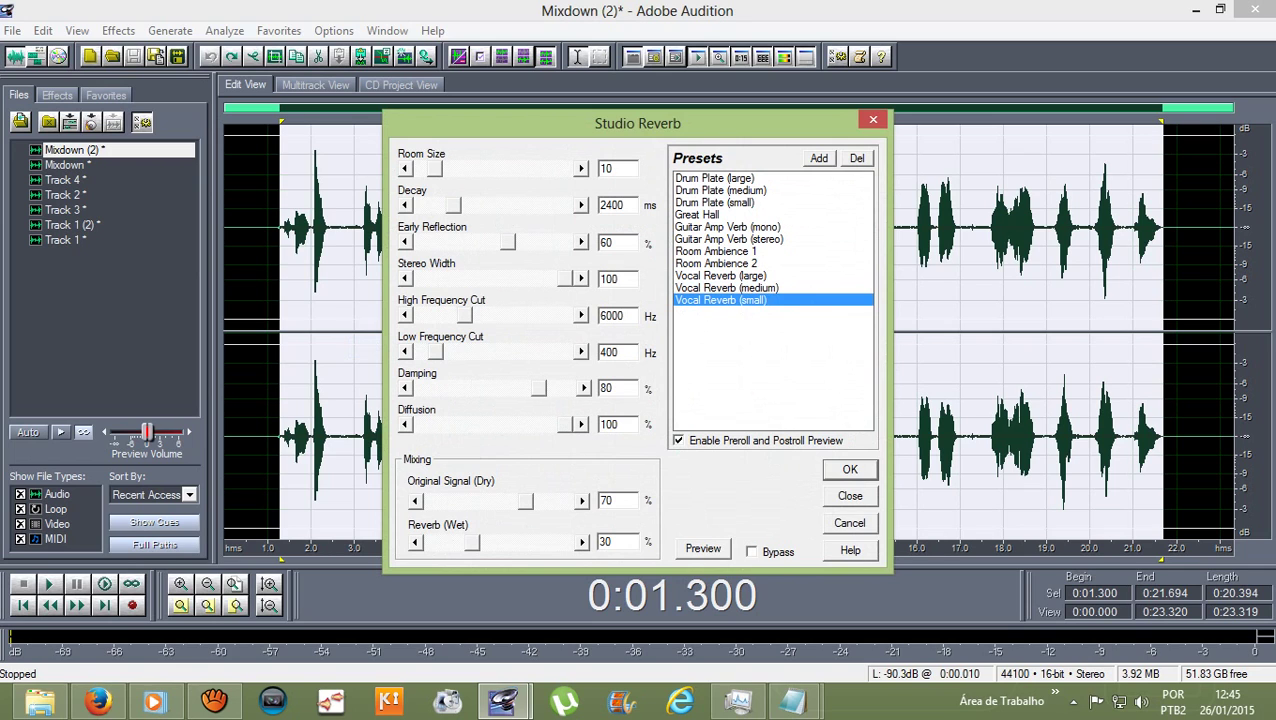
pyautogui.press('Return')
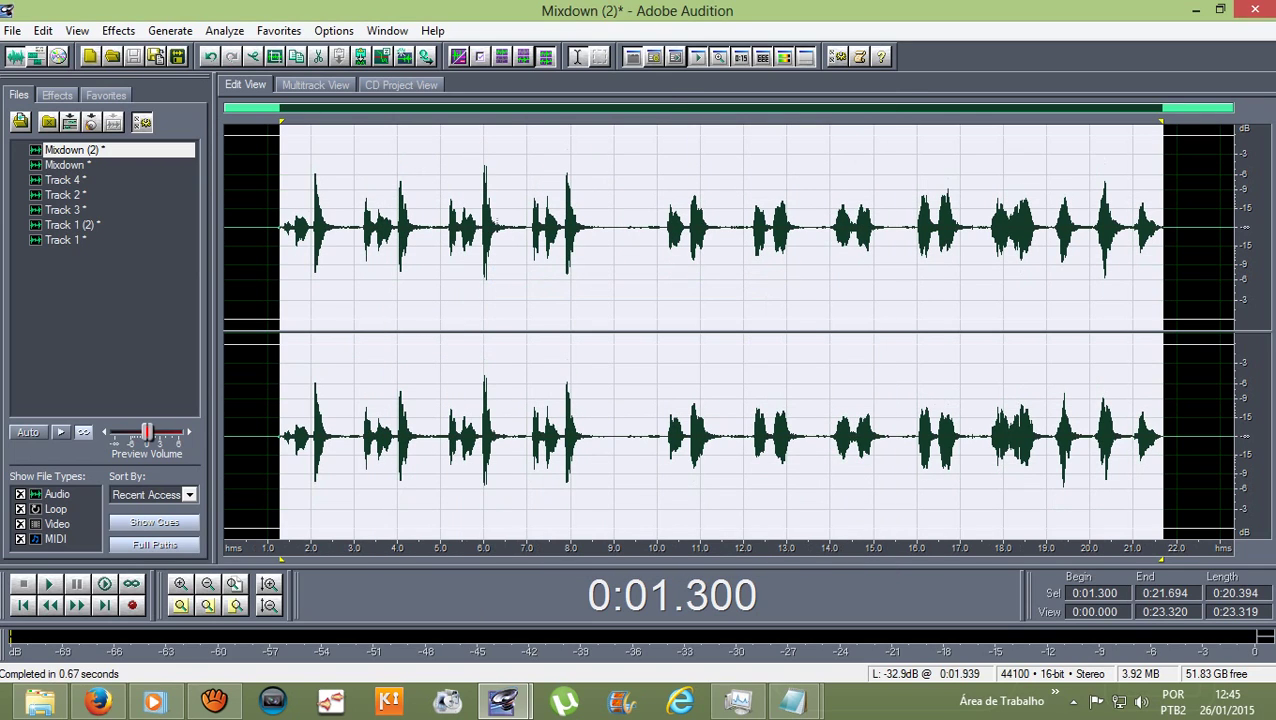
pyautogui.press('space')
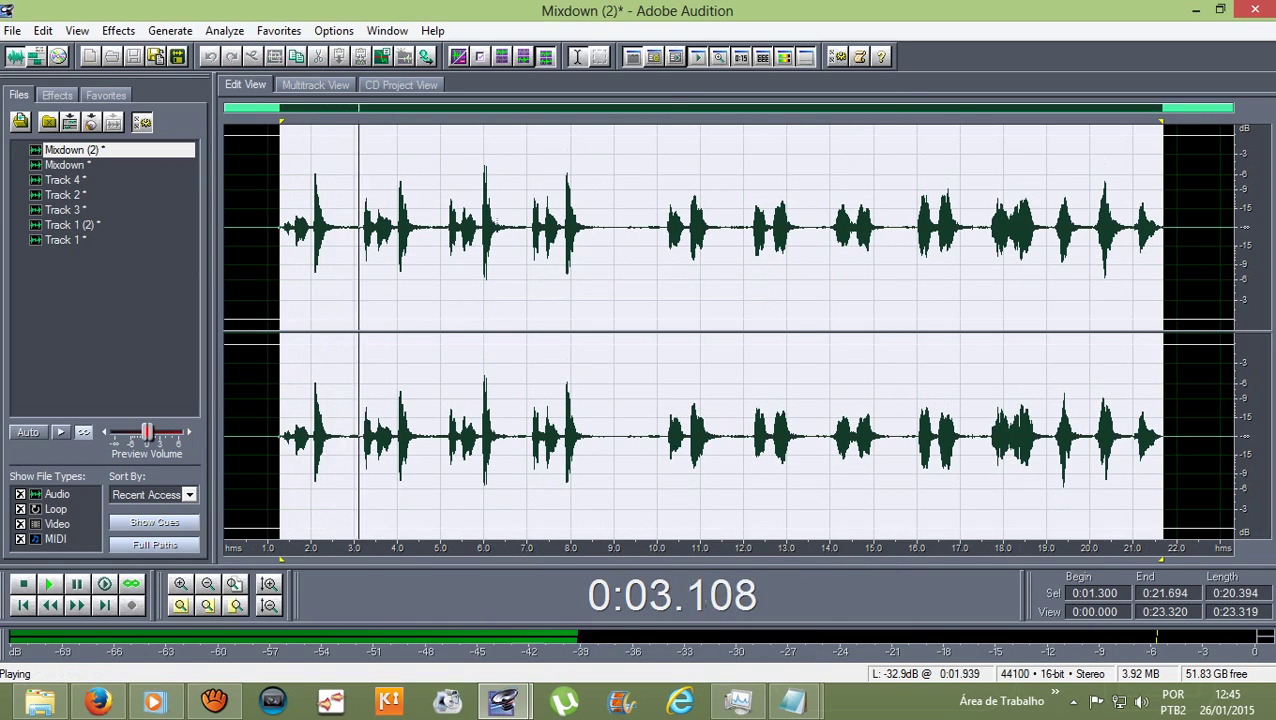
pyautogui.press('space')
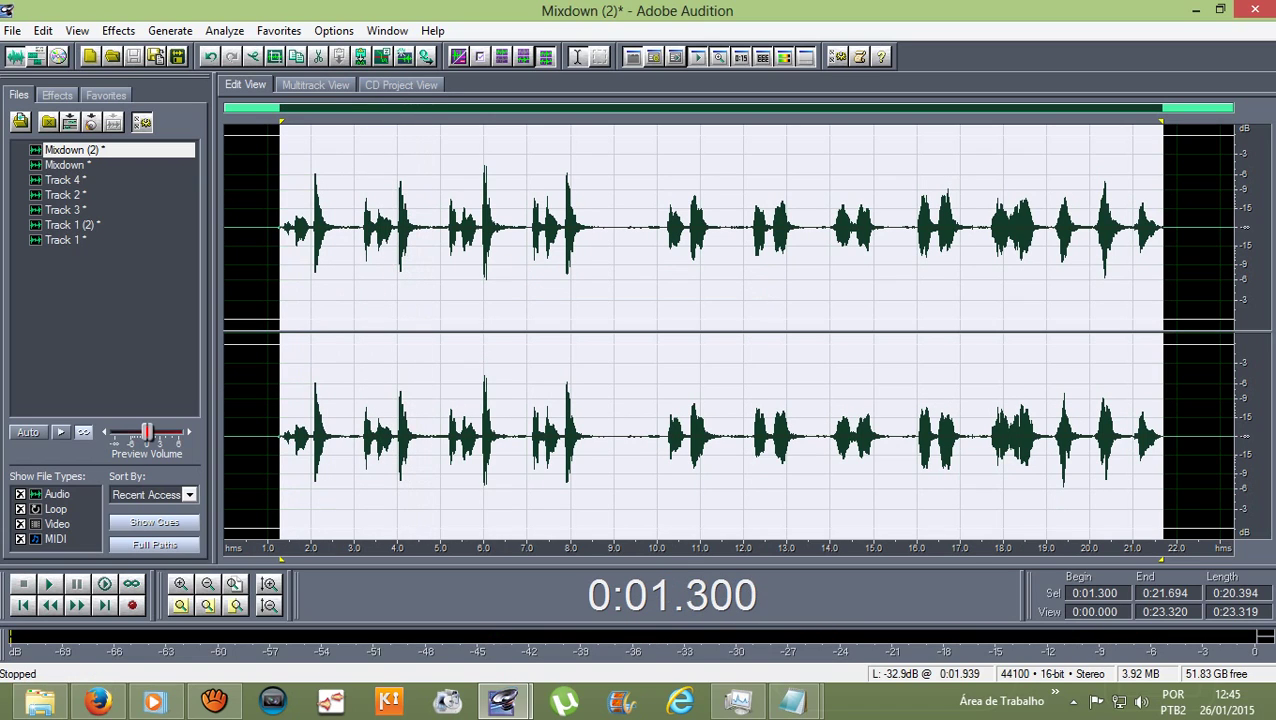
pyautogui.click(118, 30)
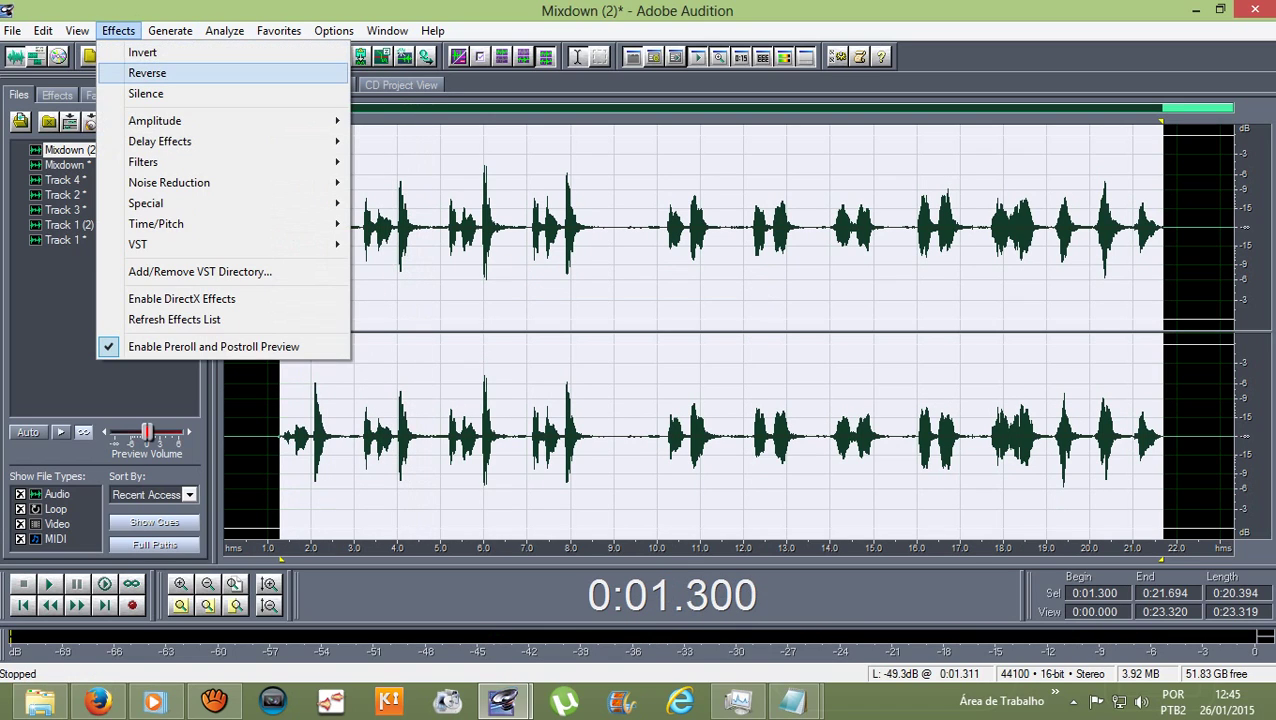
pyautogui.press('Down')
pyautogui.press('Down')
pyautogui.press('Right')
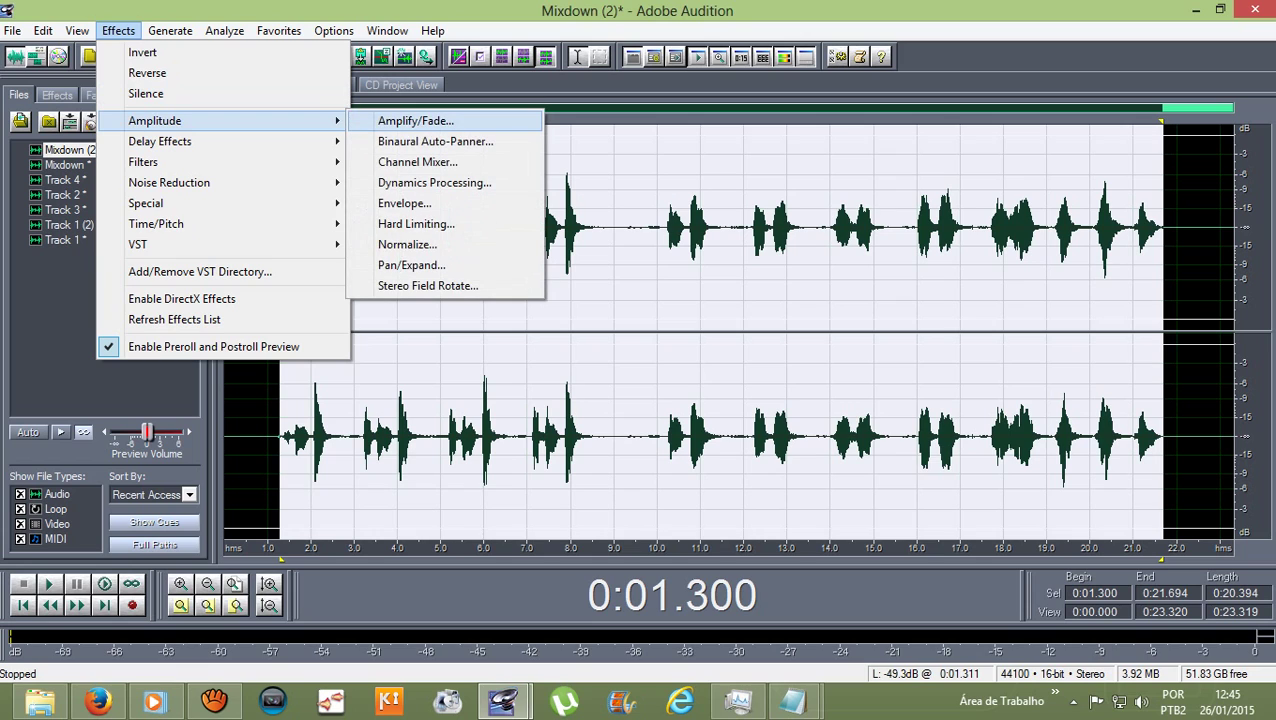
pyautogui.press('Return')
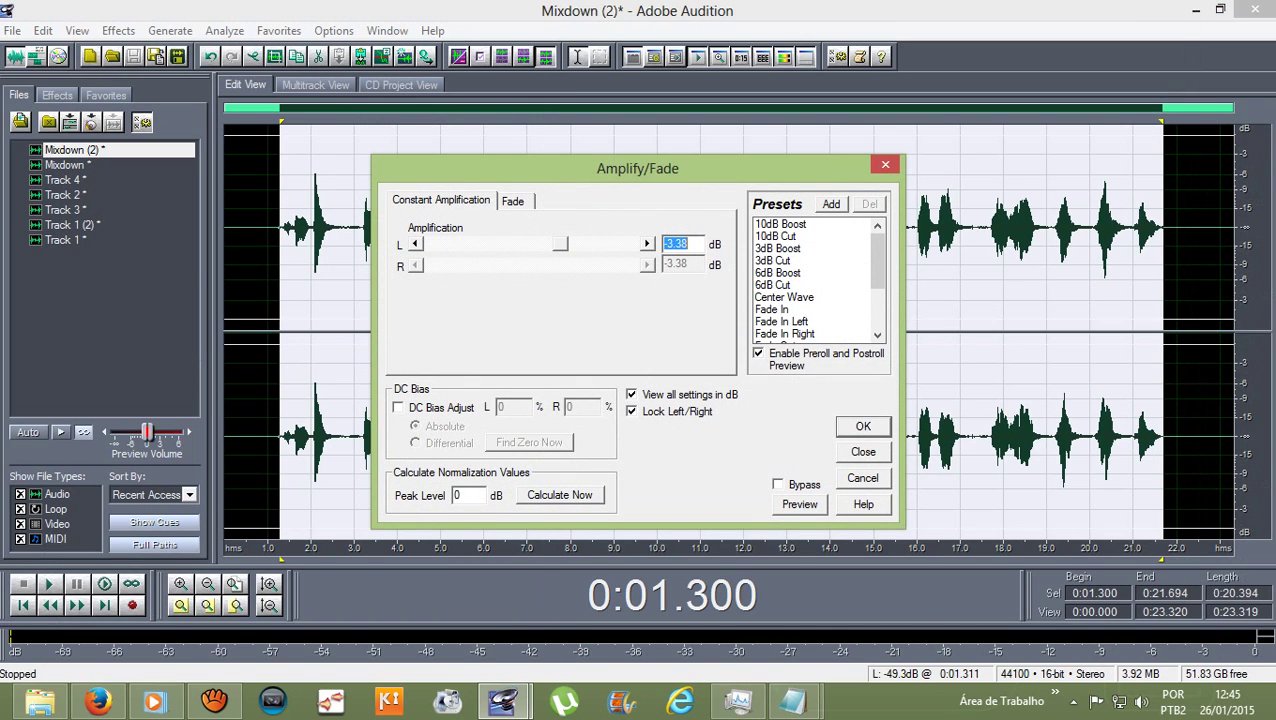
pyautogui.press('Return')
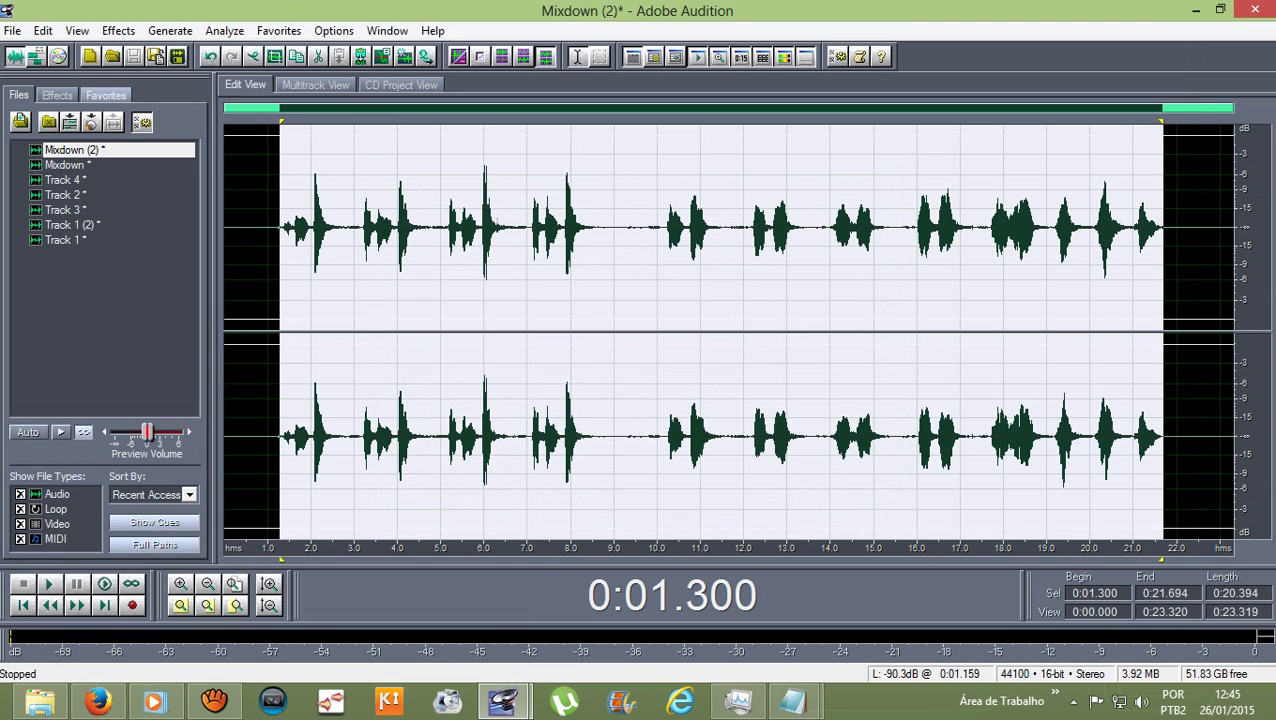
# - Amplify the selected range of Mixdown (2) by 4.06 dB on both channels with Amplify/Fade
pyautogui.click(118, 30)
pyautogui.press('Down')
pyautogui.press('Down')
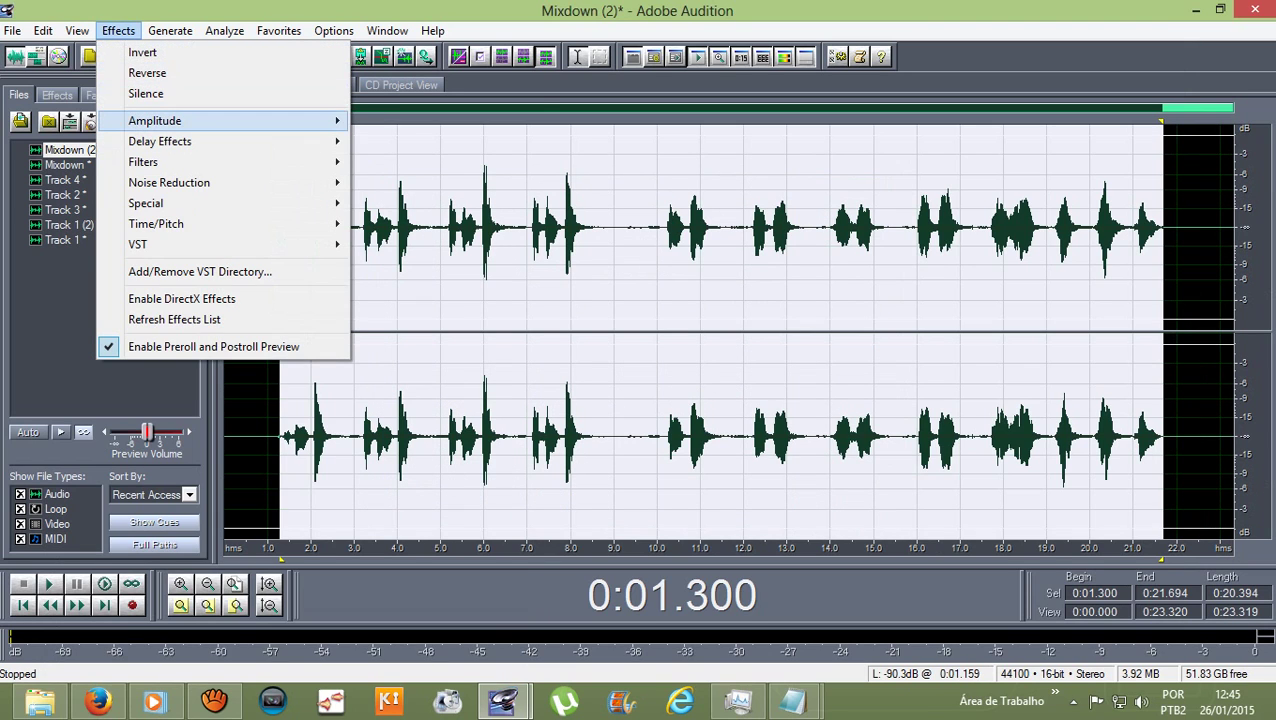
pyautogui.press('Right')
pyautogui.press('Down')
pyautogui.press('Return')
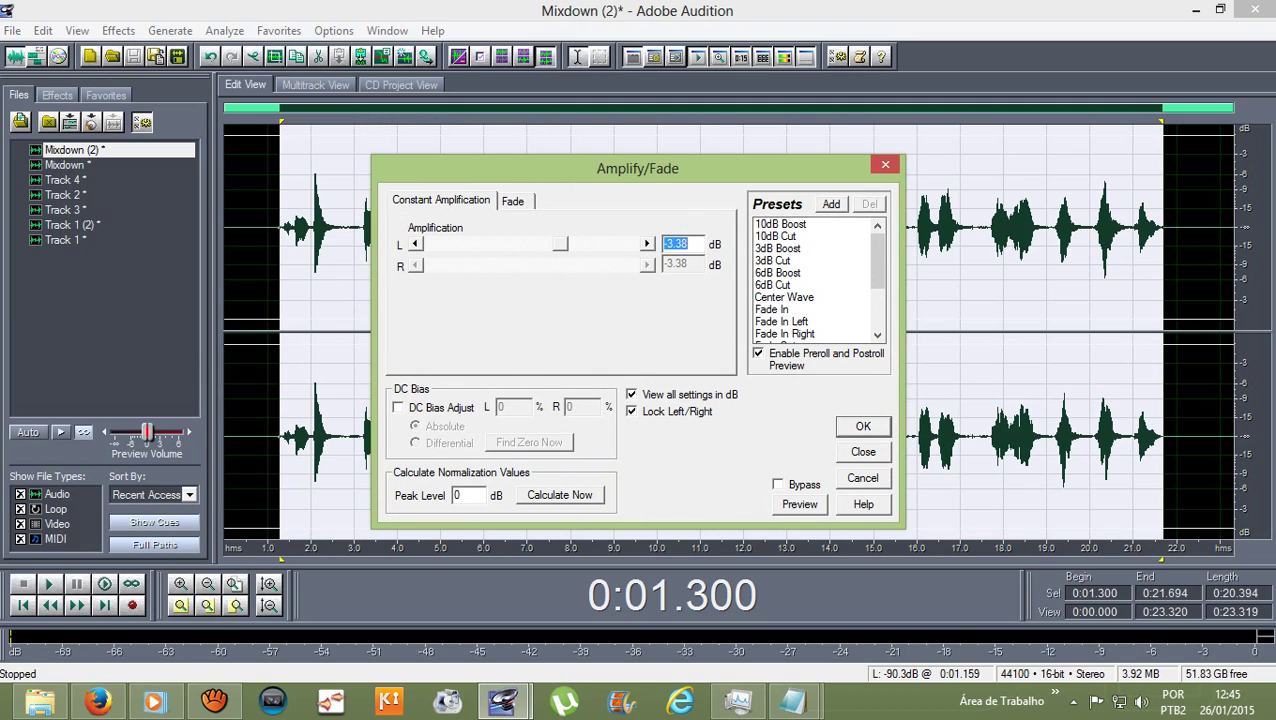
pyautogui.write('3.38')
pyautogui.press('Right')
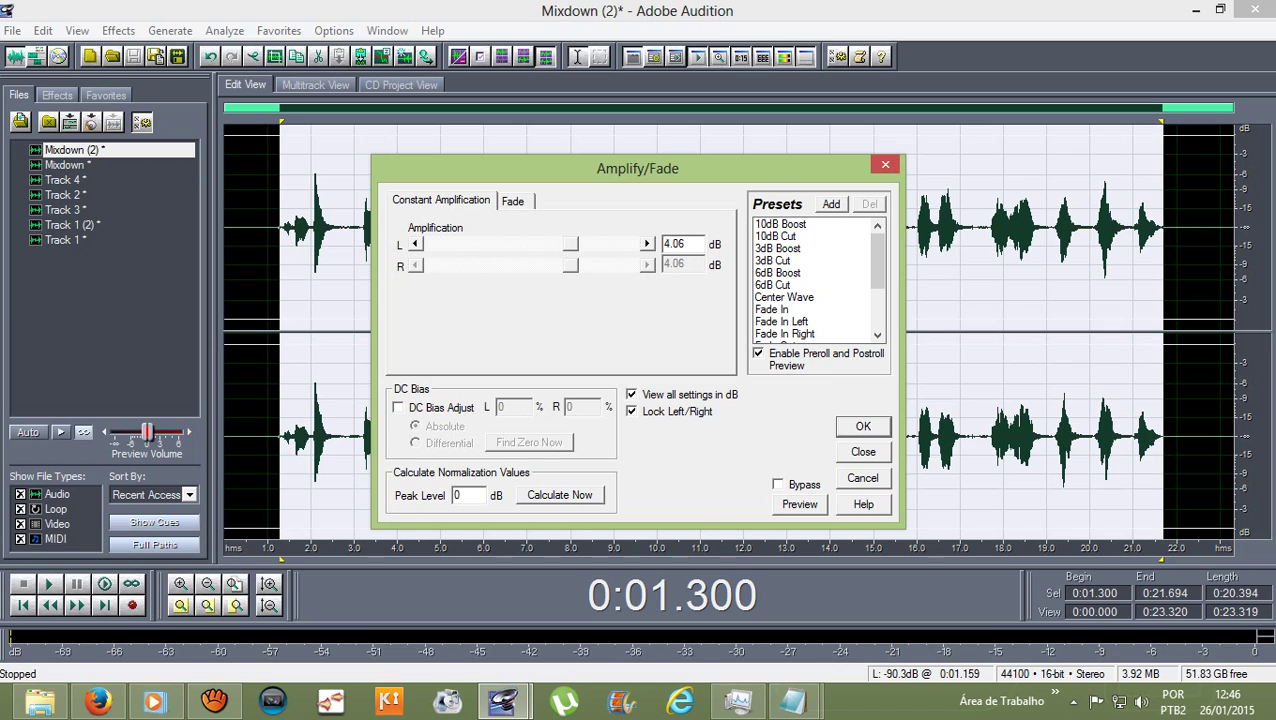
pyautogui.press('Return')
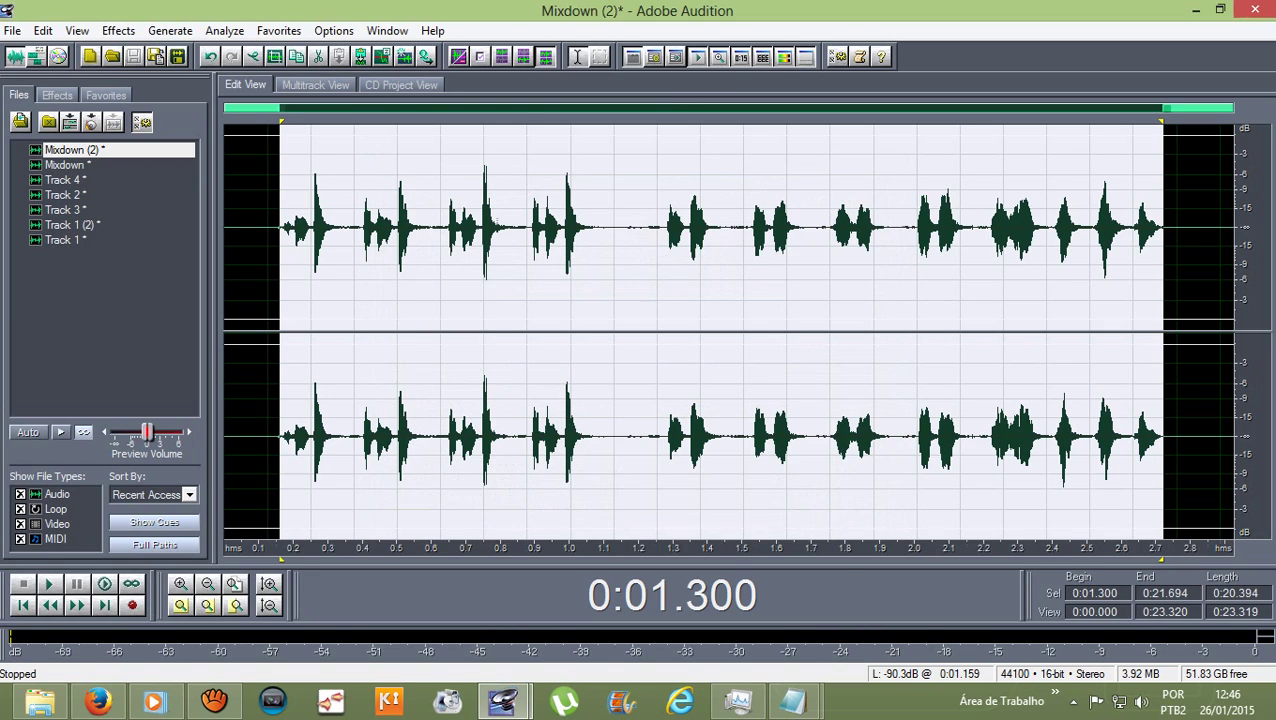
# - Place the cursor at 0:01.000, return to the multitrack session and play it to hear the processed Mixdown (2) clip
pyautogui.moveTo(281, 250); pyautogui.dragTo(1166, 250)
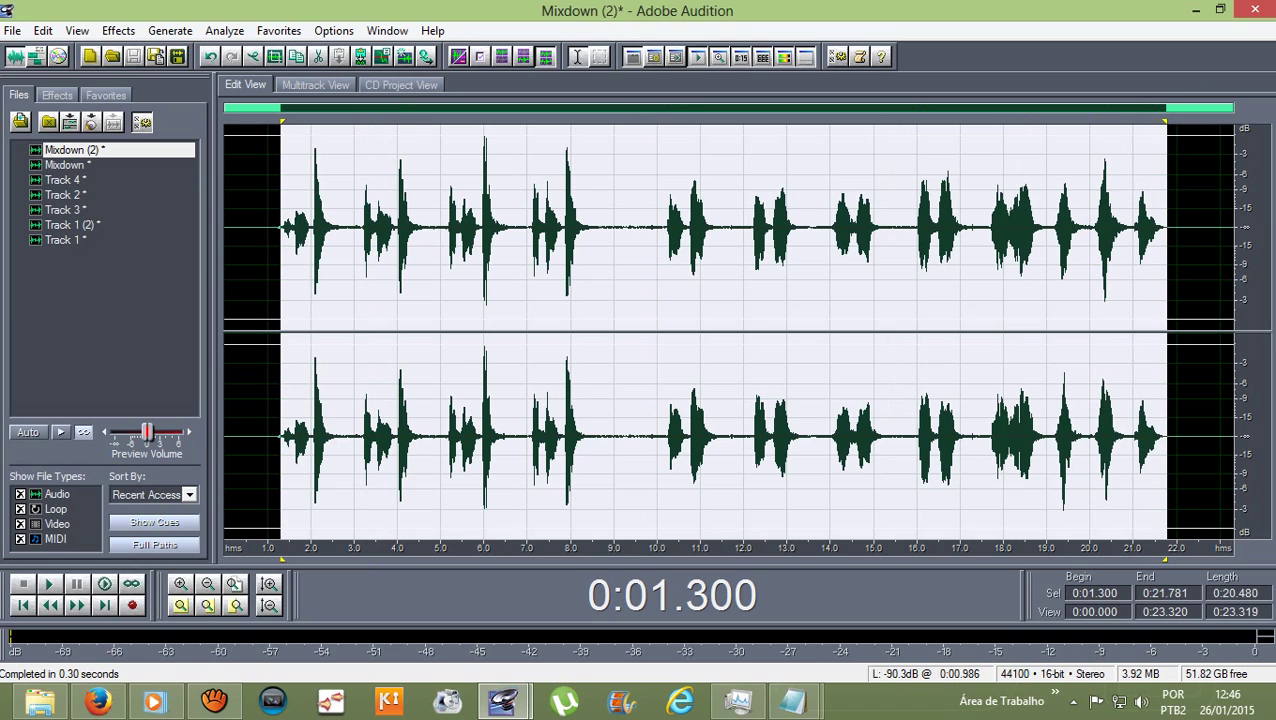
pyautogui.click(267, 250)
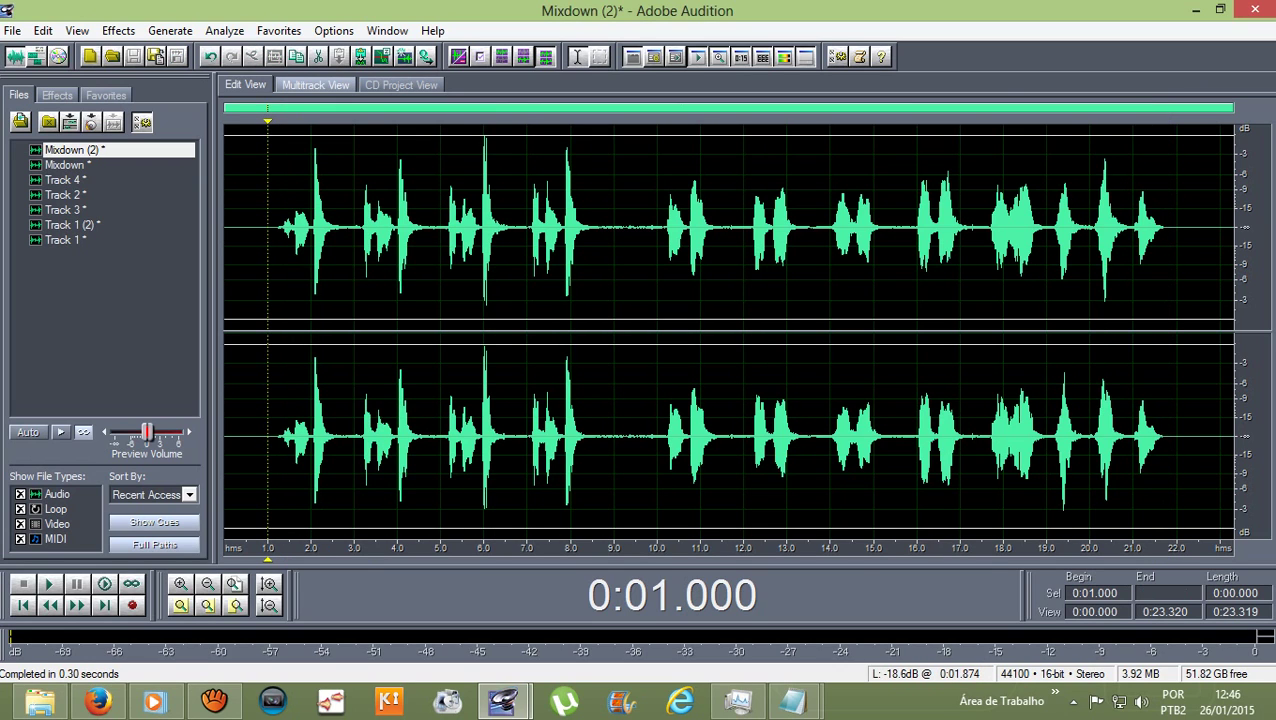
pyautogui.click(315, 85)
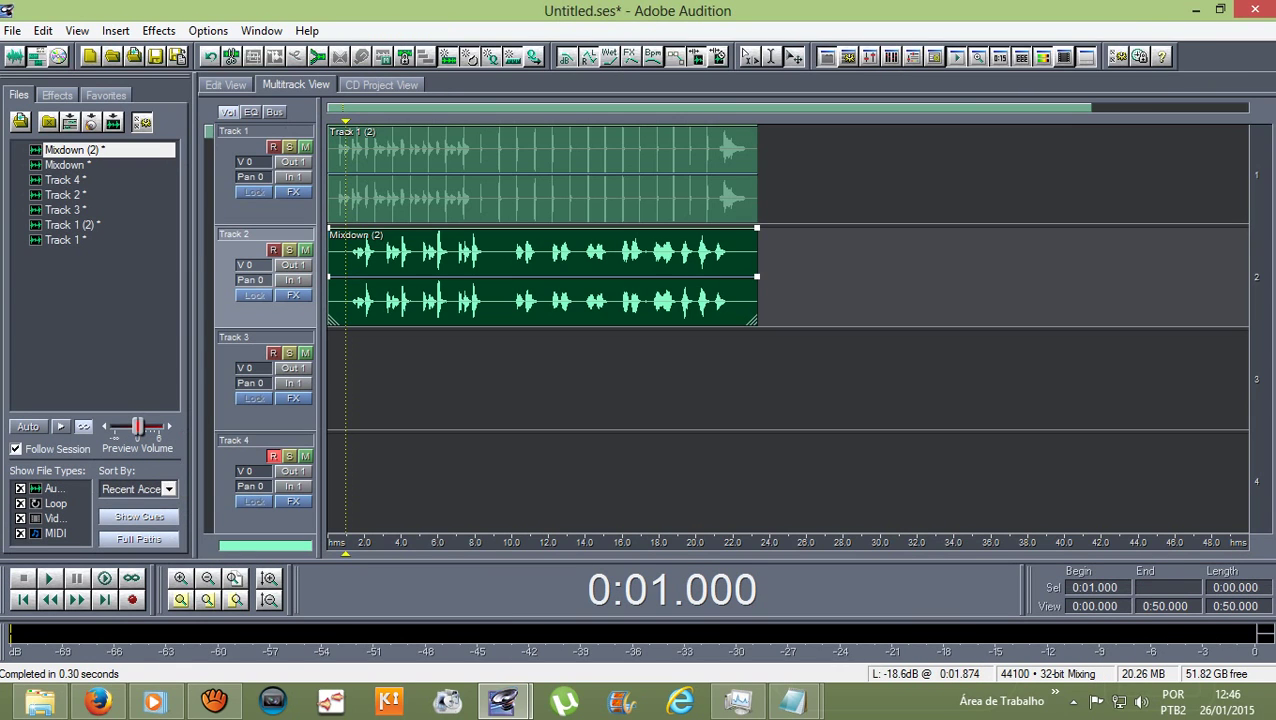
pyautogui.press('space')
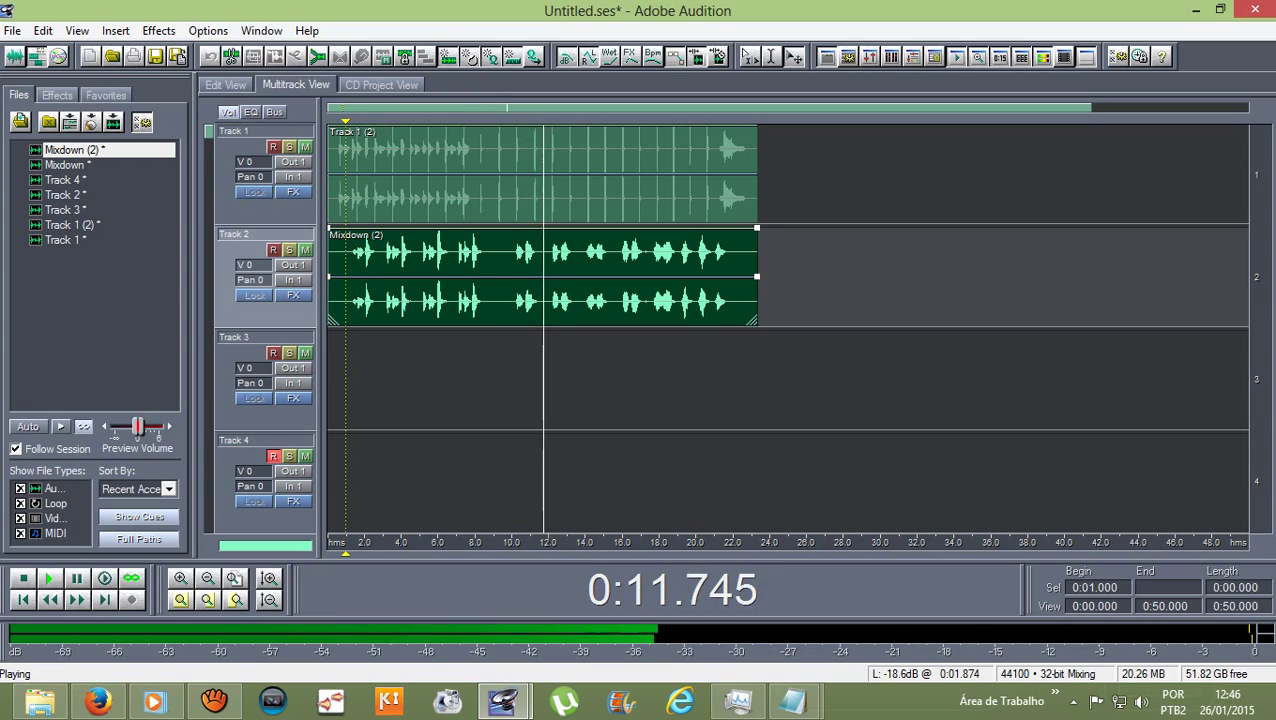
pyautogui.press('space')
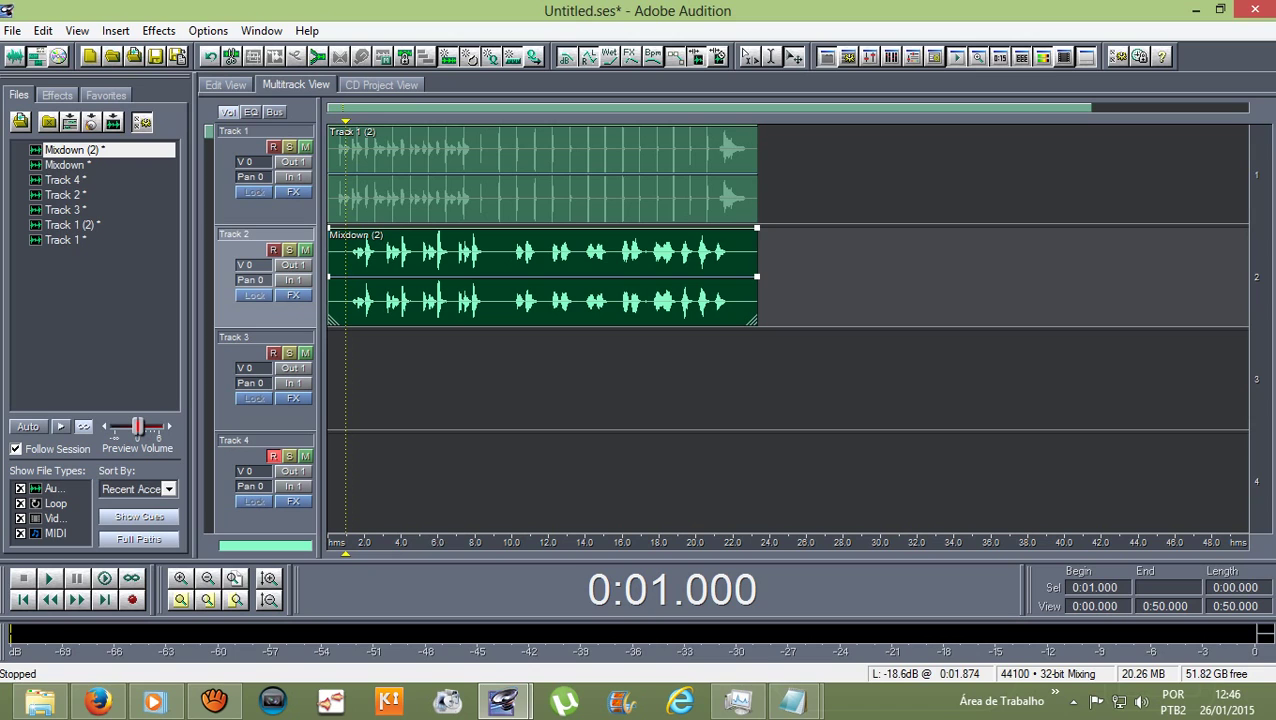
# - Open the Track 1 (2) clip's waveform for editing and select the range from 0:00.498 to 0:23.000
pyautogui.click(362, 173)
pyautogui.doubleClick(435, 208)
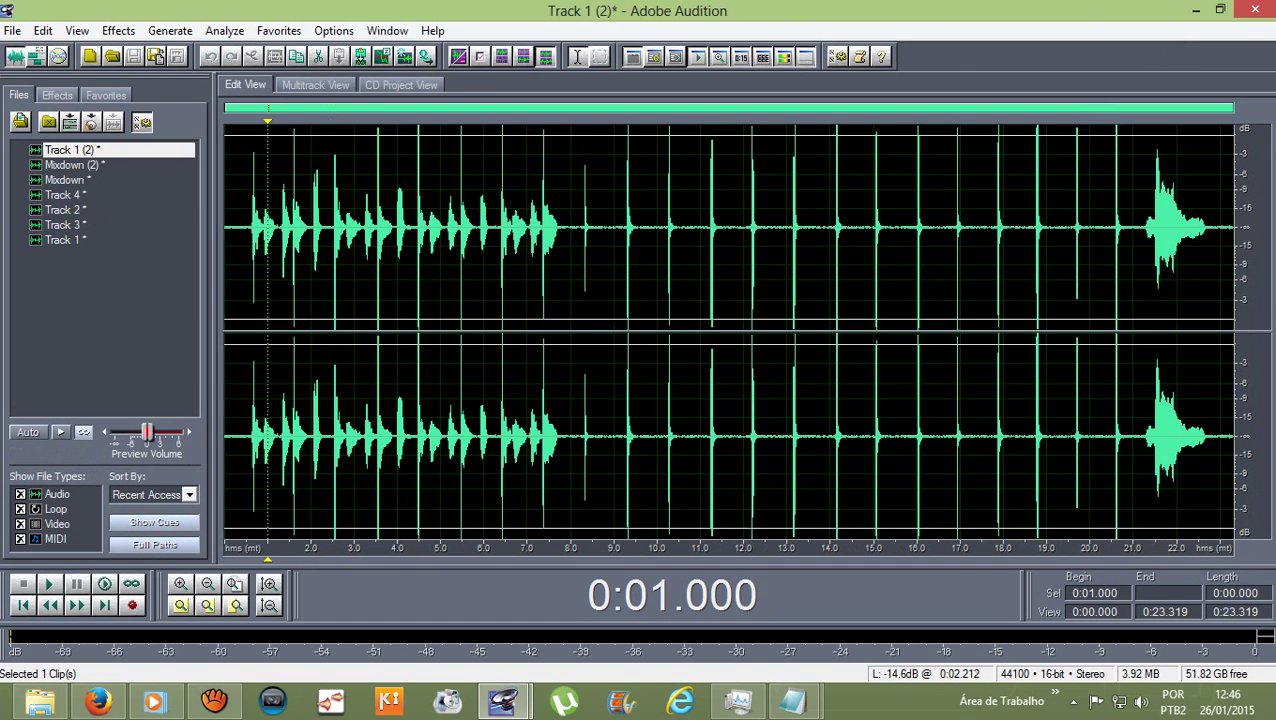
pyautogui.moveTo(246, 227); pyautogui.dragTo(797, 326)
pyautogui.moveTo(793, 230); pyautogui.dragTo(1218, 400)
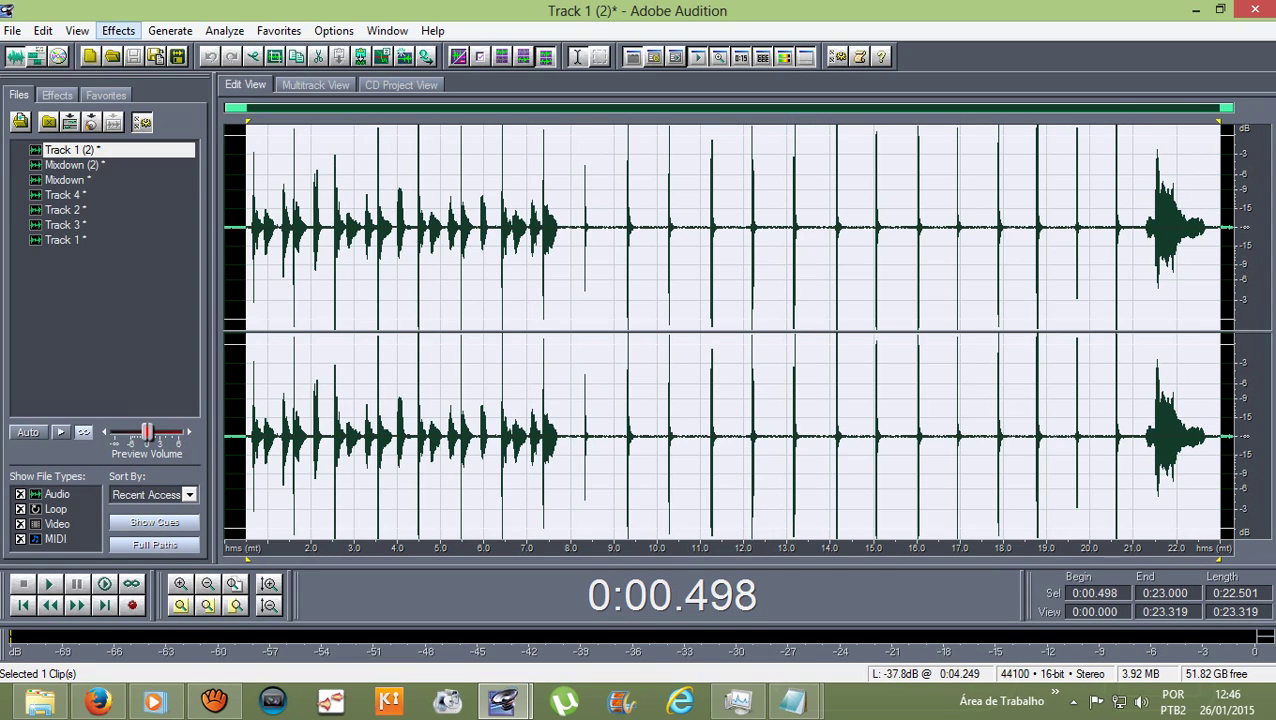
# - Apply Studio Reverb with the Vocal Reverb (small) preset to the selected range of Track 1 (2)
pyautogui.click(118, 30)
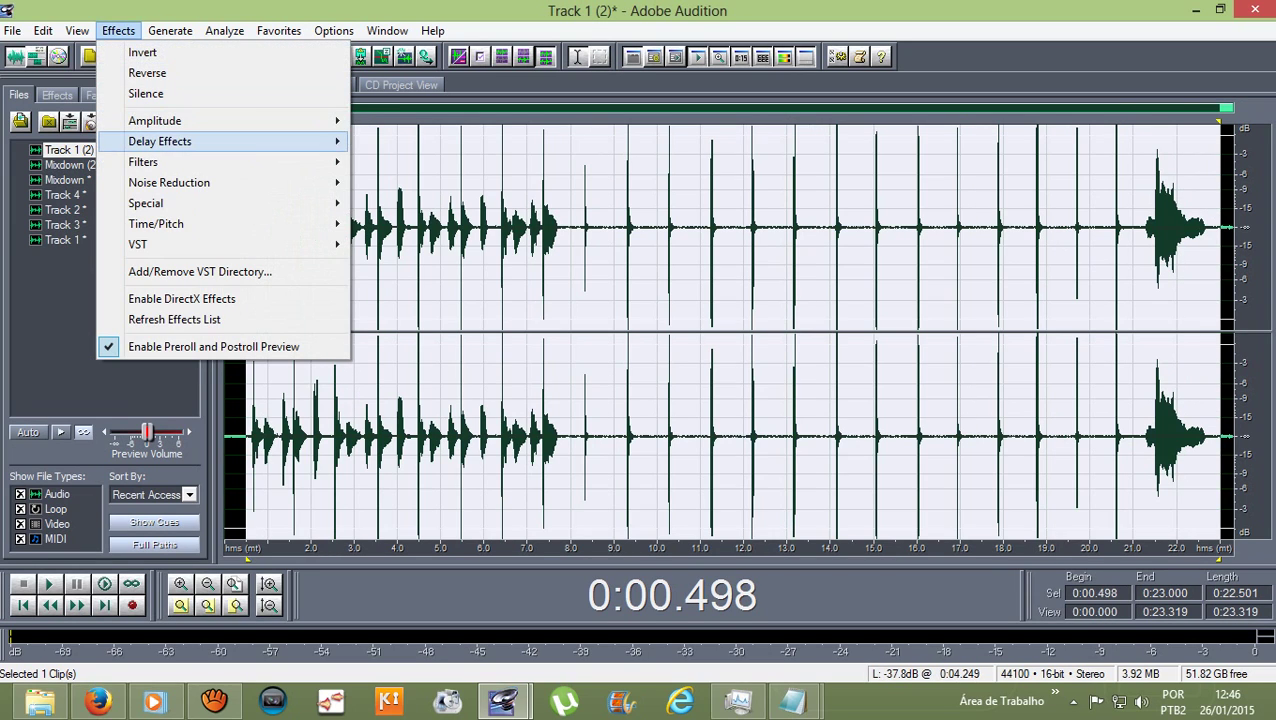
pyautogui.moveTo(160, 141)
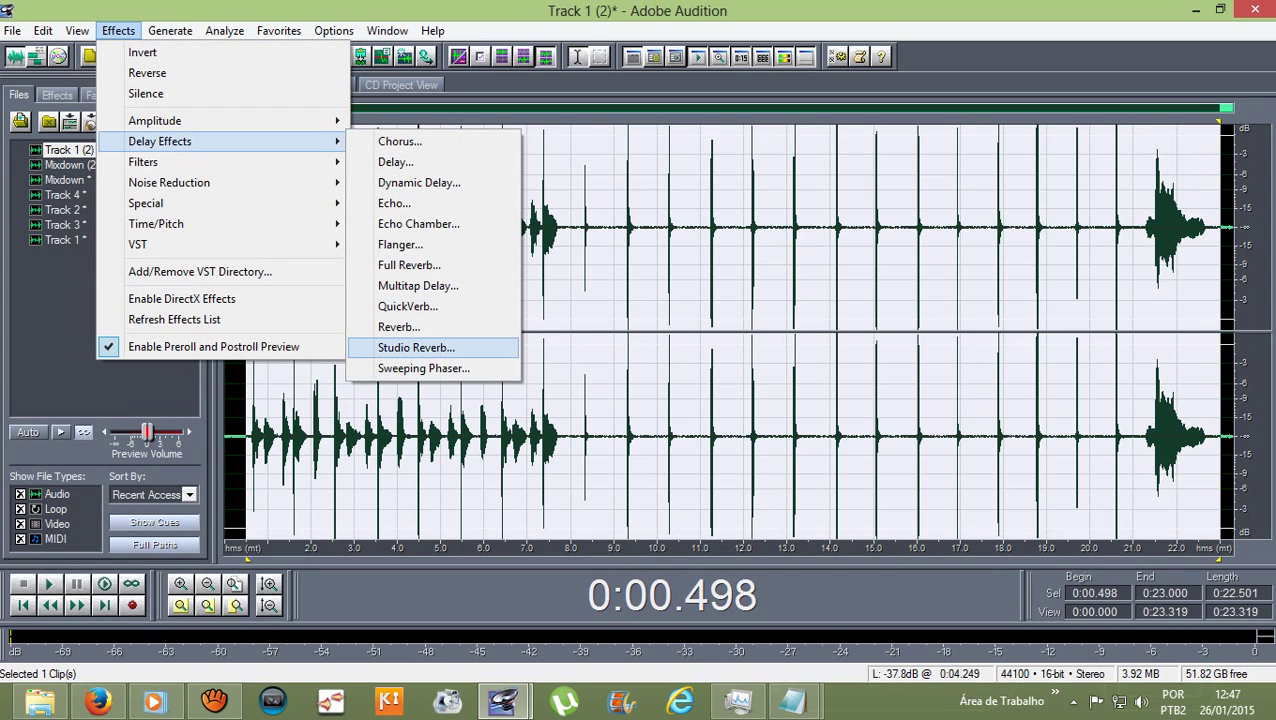
pyautogui.press('Return')
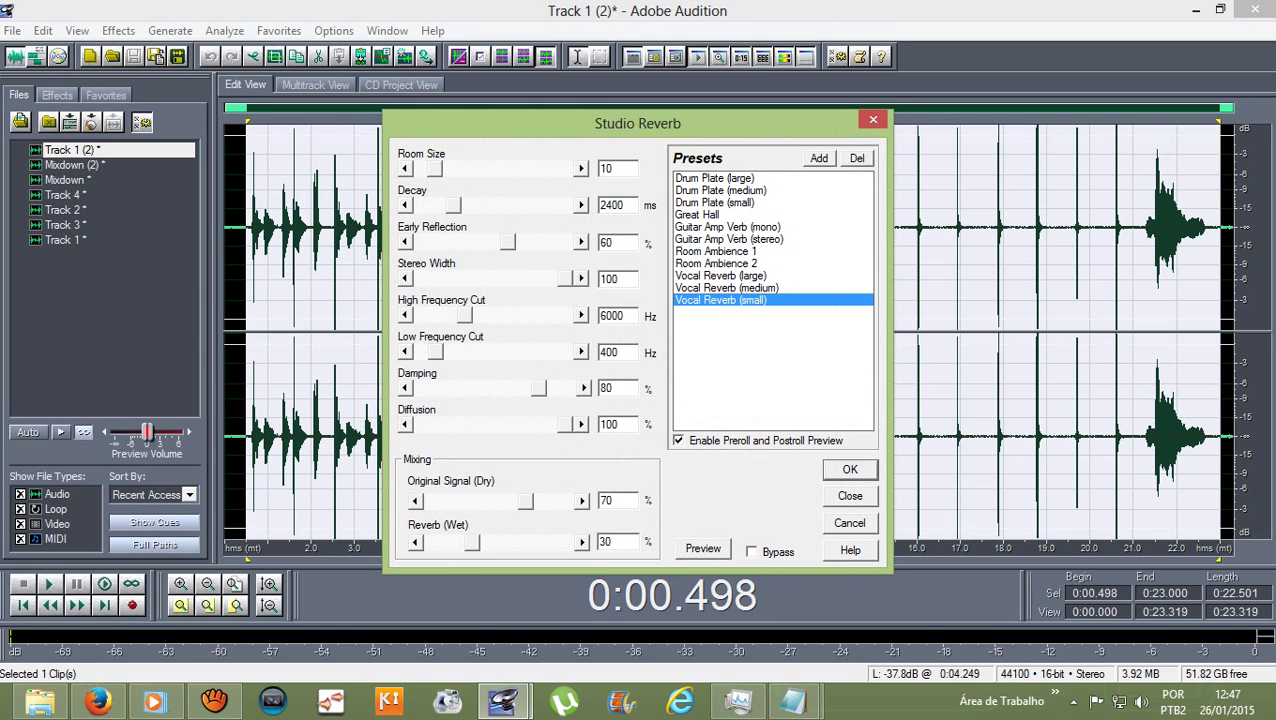
pyautogui.press('Return')
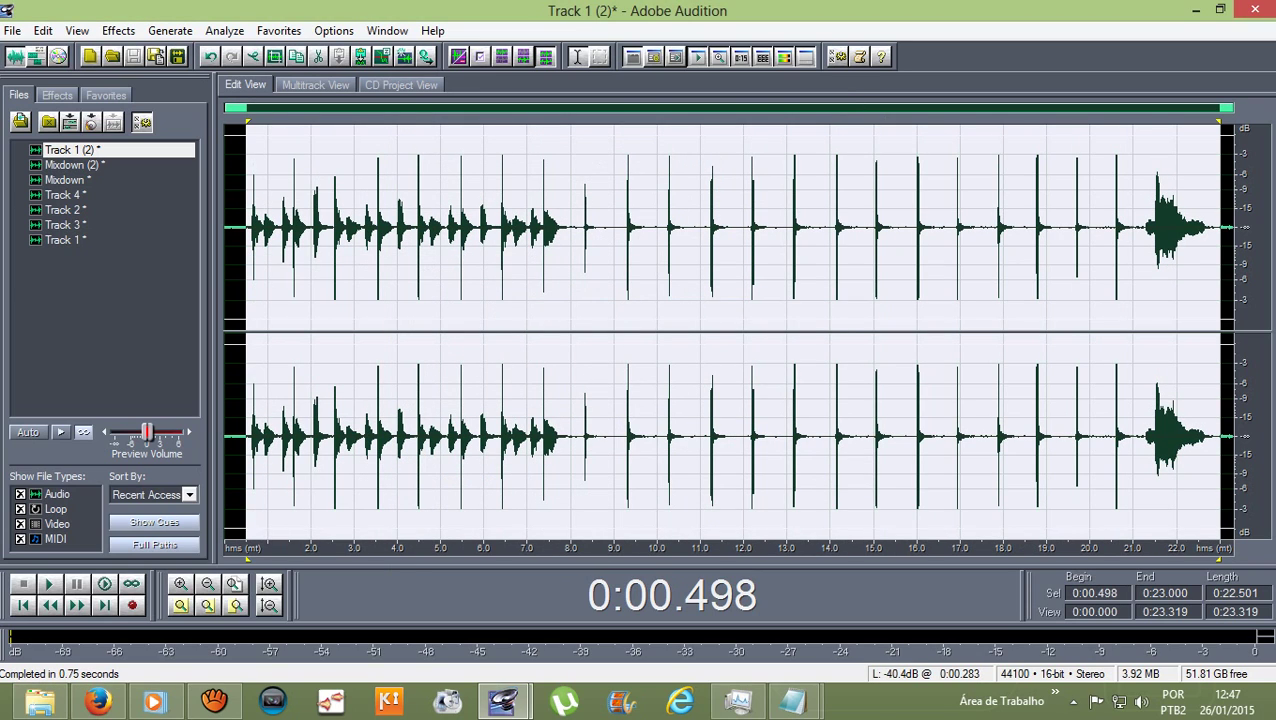
# - Amplify the selected range of Track 1 (2) by 4.06 dB on both channels and play it back
pyautogui.click(118, 30)
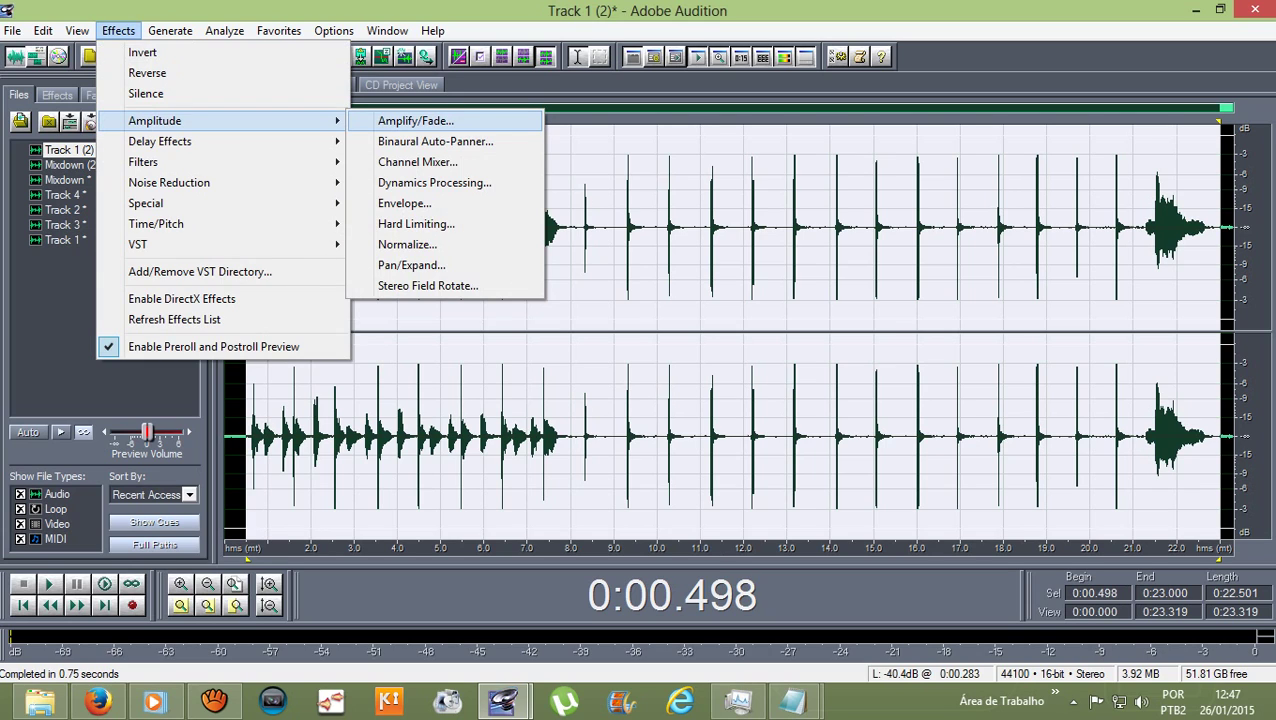
pyautogui.click(415, 120)
pyautogui.write('4.06')
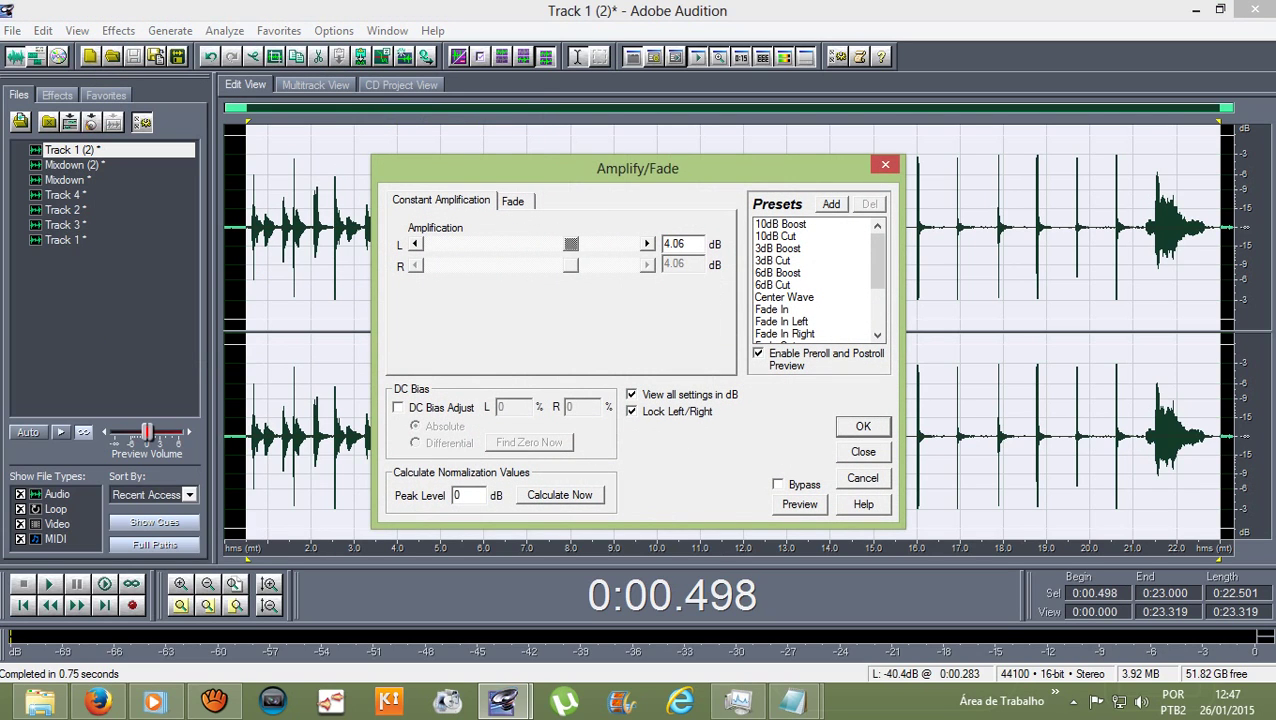
pyautogui.press('Return')
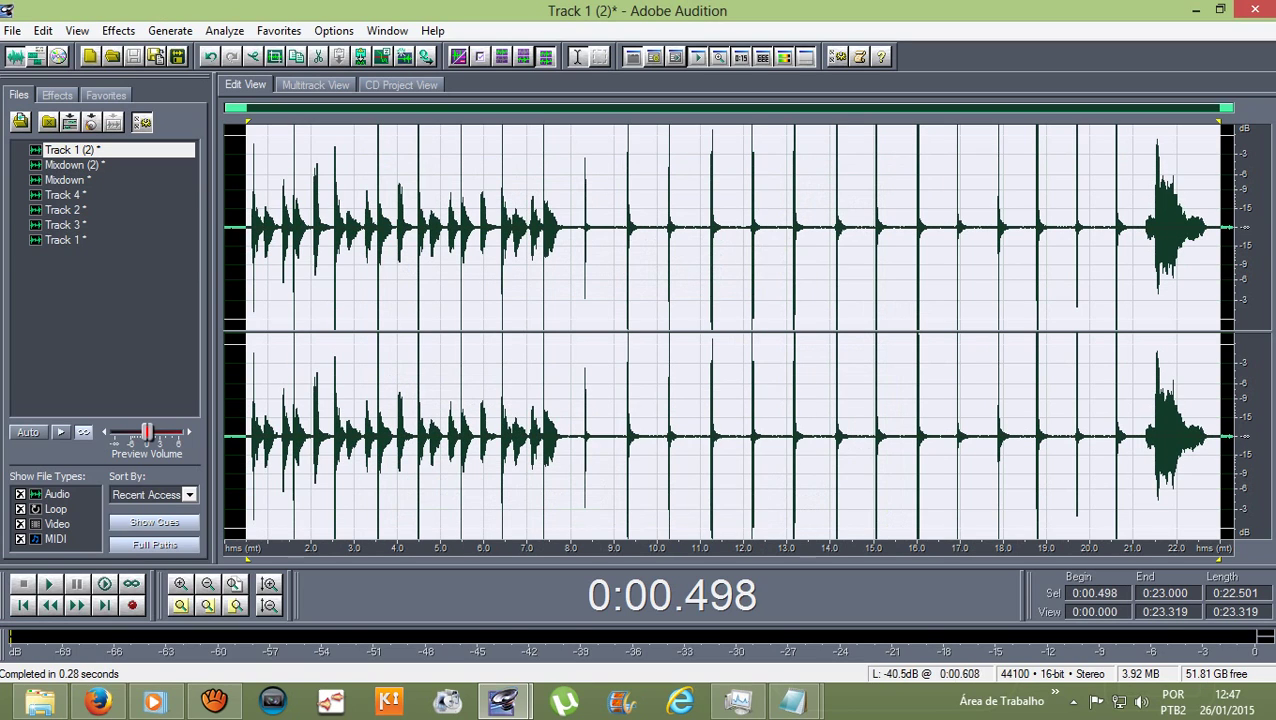
pyautogui.press('space')
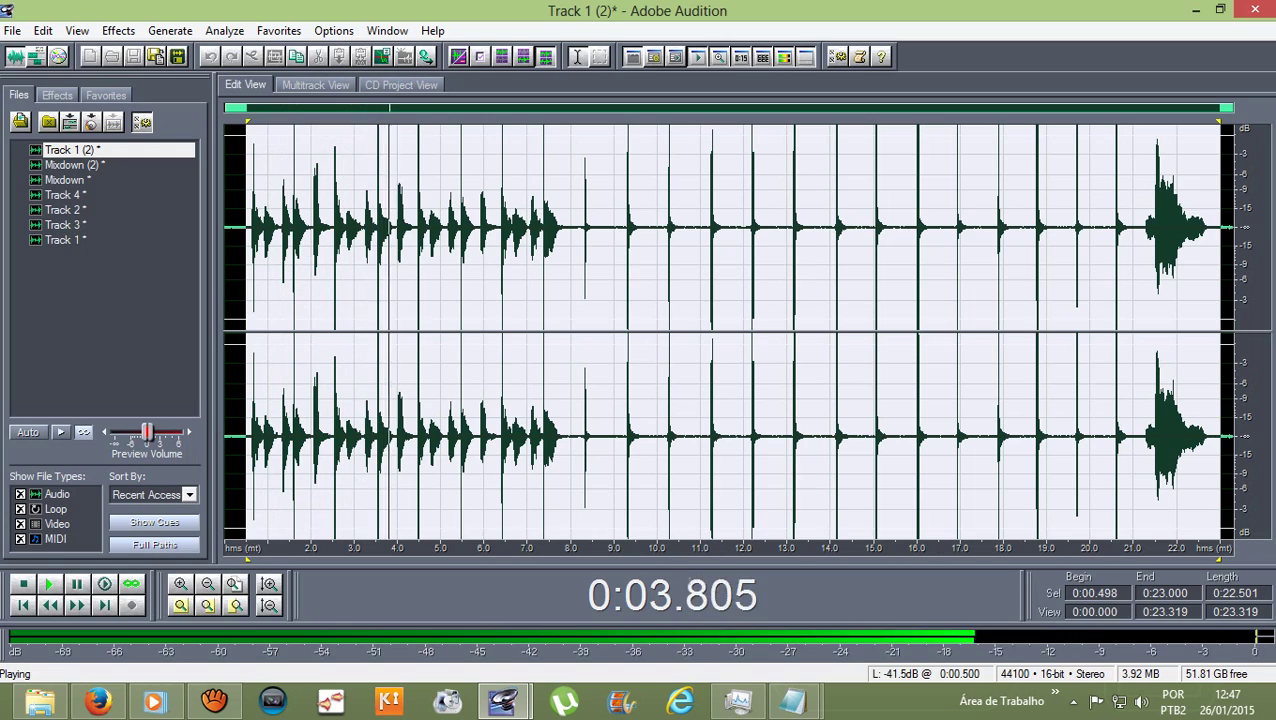
pyautogui.press('space')
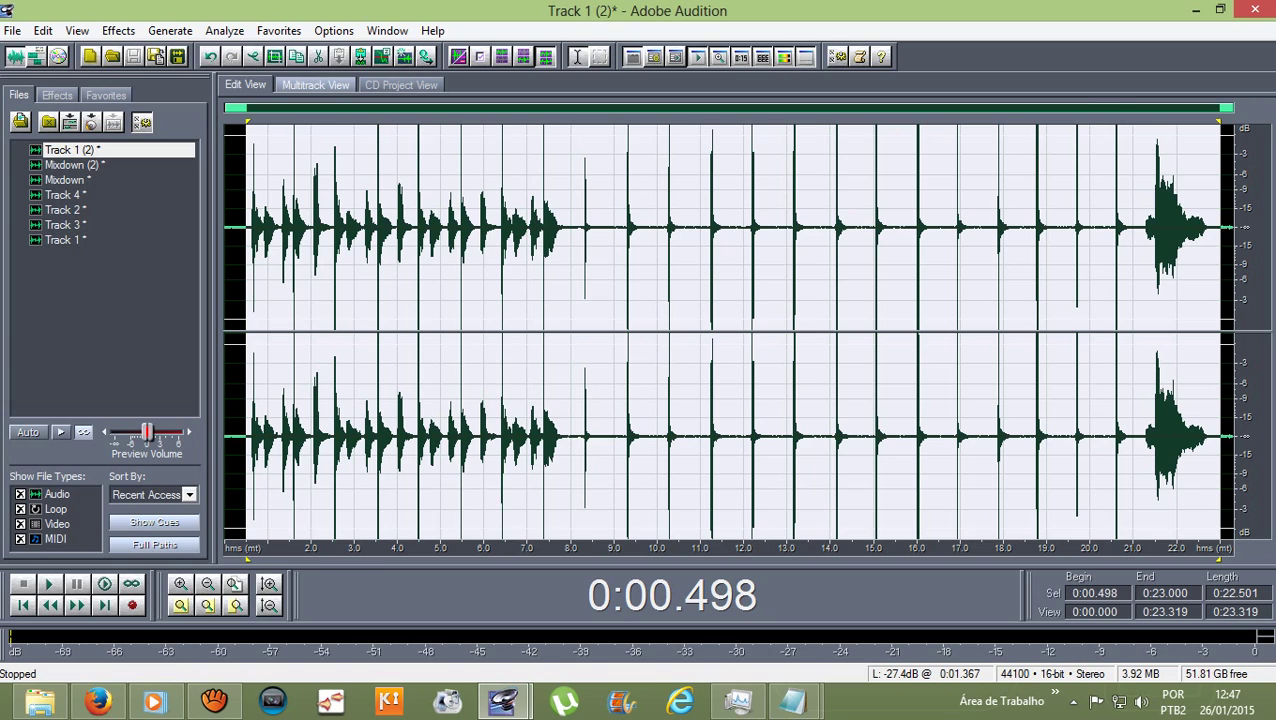
# - Return to the multitrack session and play it from 0:00.498 to check the reverb on Track 1 (2)
pyautogui.press('F12')
pyautogui.press('Escape')
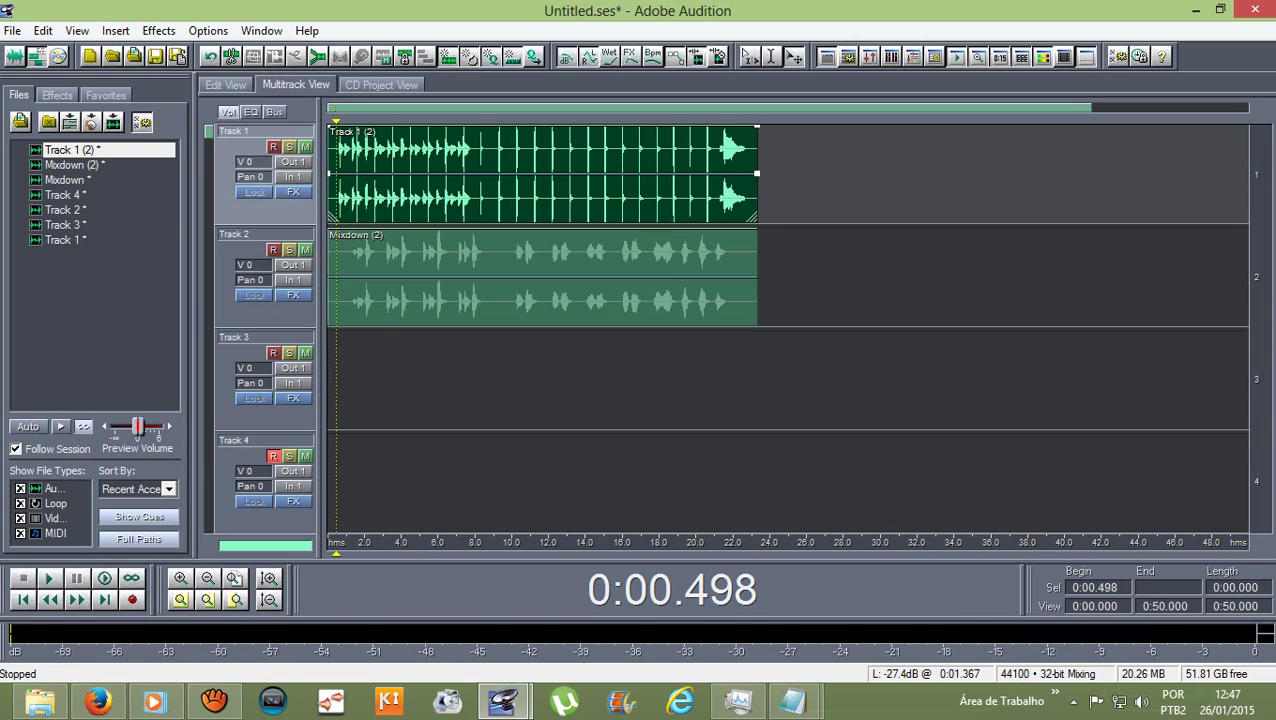
pyautogui.press('space')
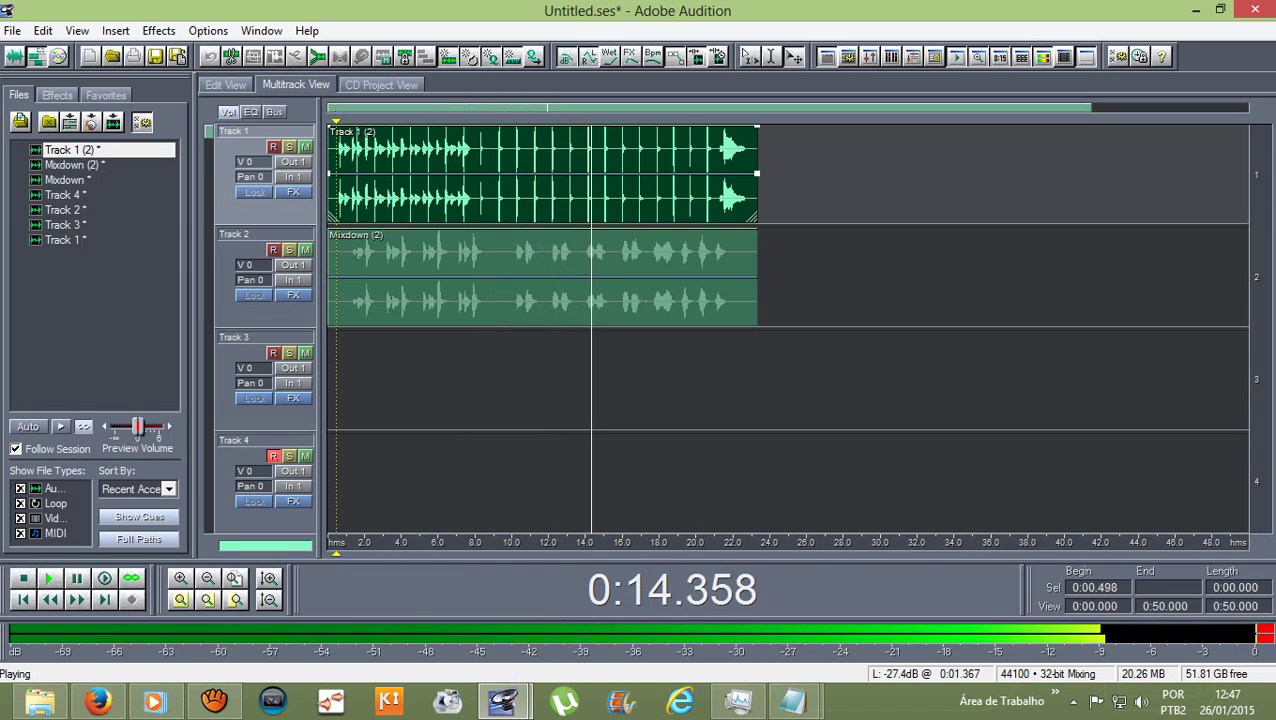
pyautogui.press('space')
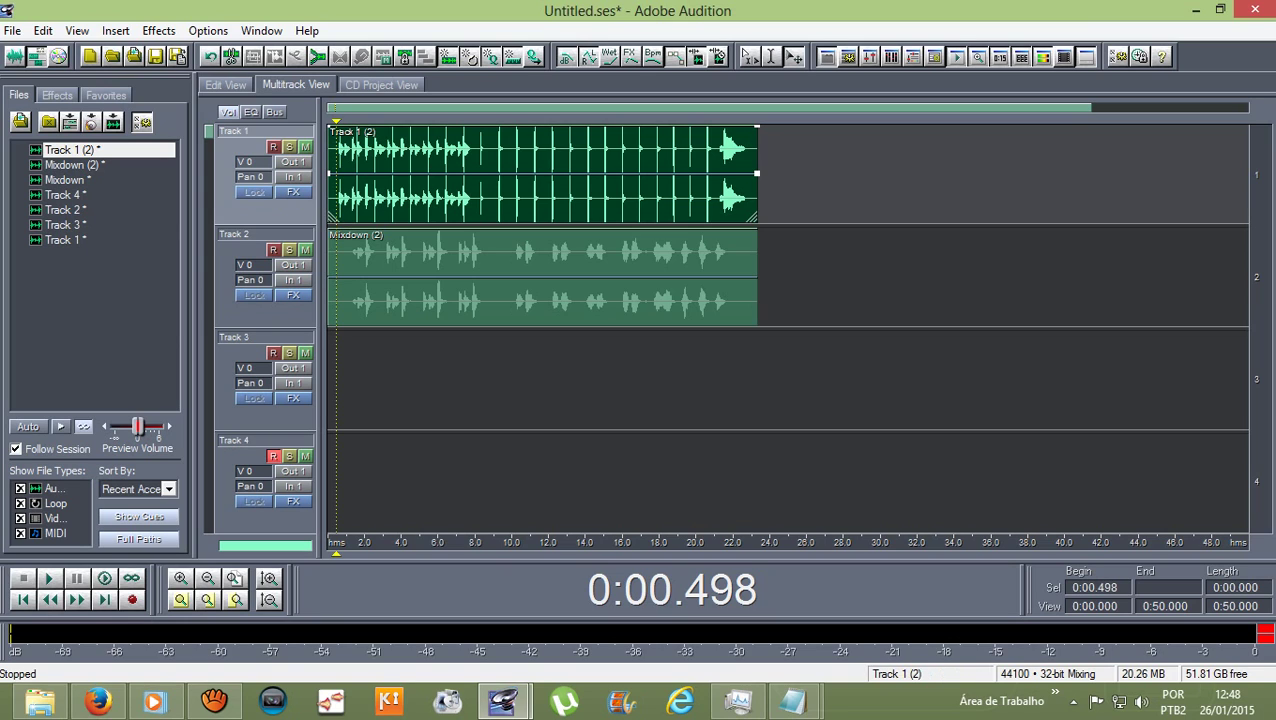
pyautogui.click(542, 276)
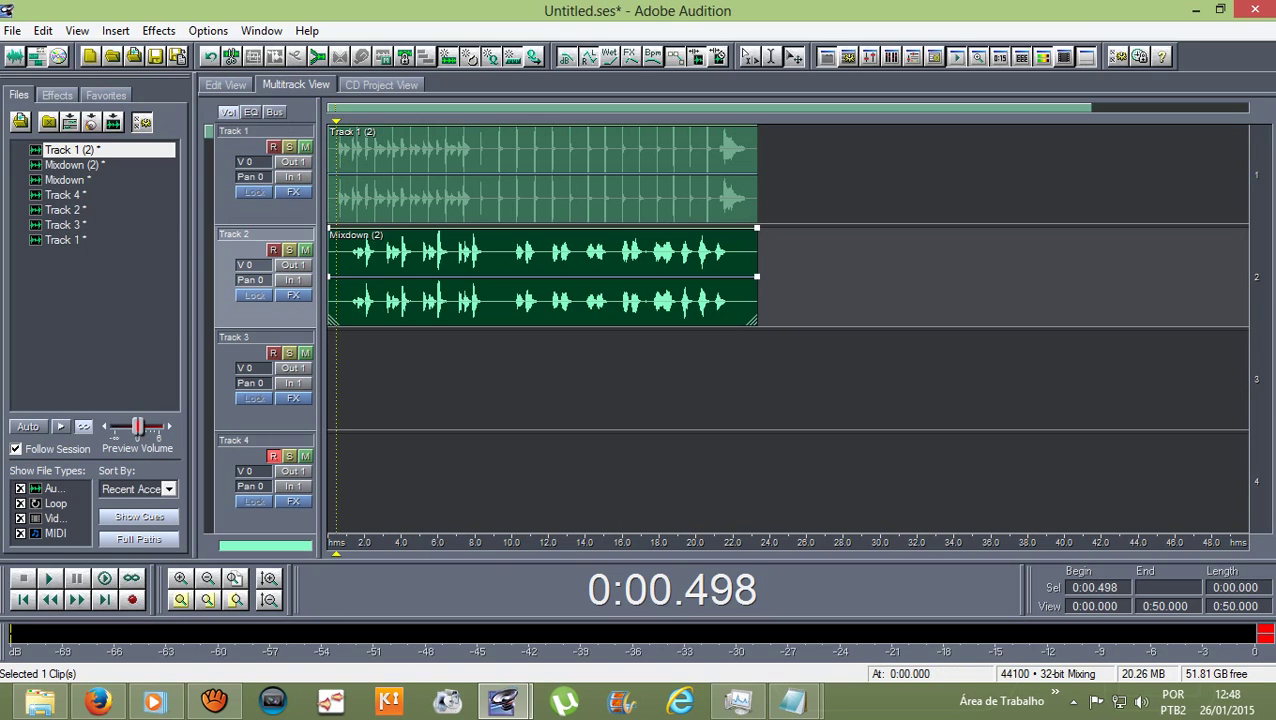
pyautogui.click(542, 174)
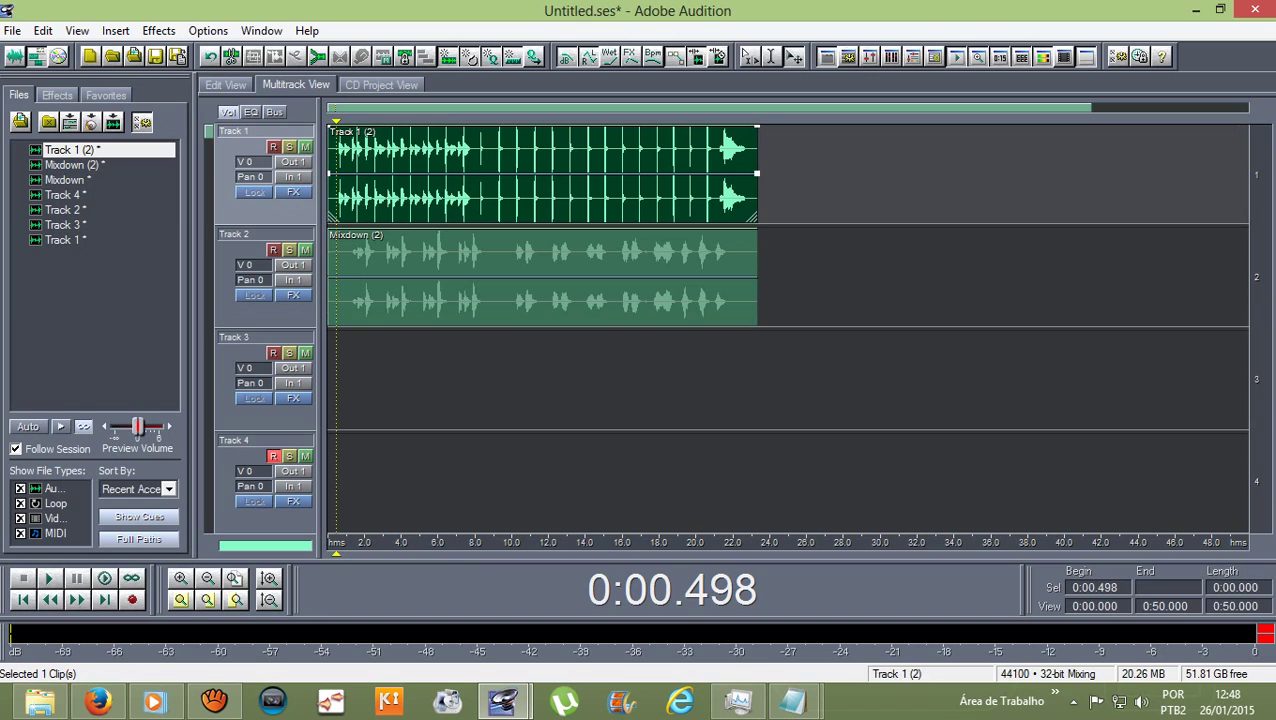
# - Open the Track 1 (2) waveform and apply Pitch Correction in manual mode to the range from 0:00.520 to 0:22.799
pyautogui.click(542, 276)
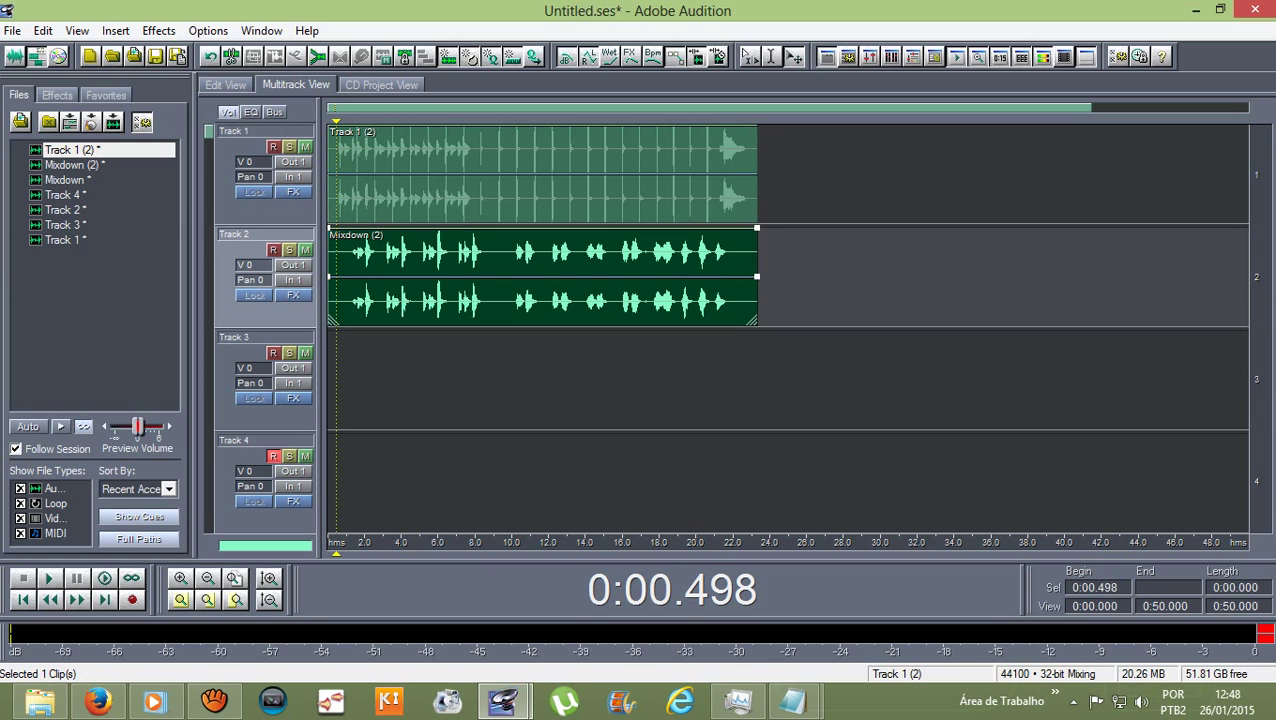
pyautogui.doubleClick(420, 174)
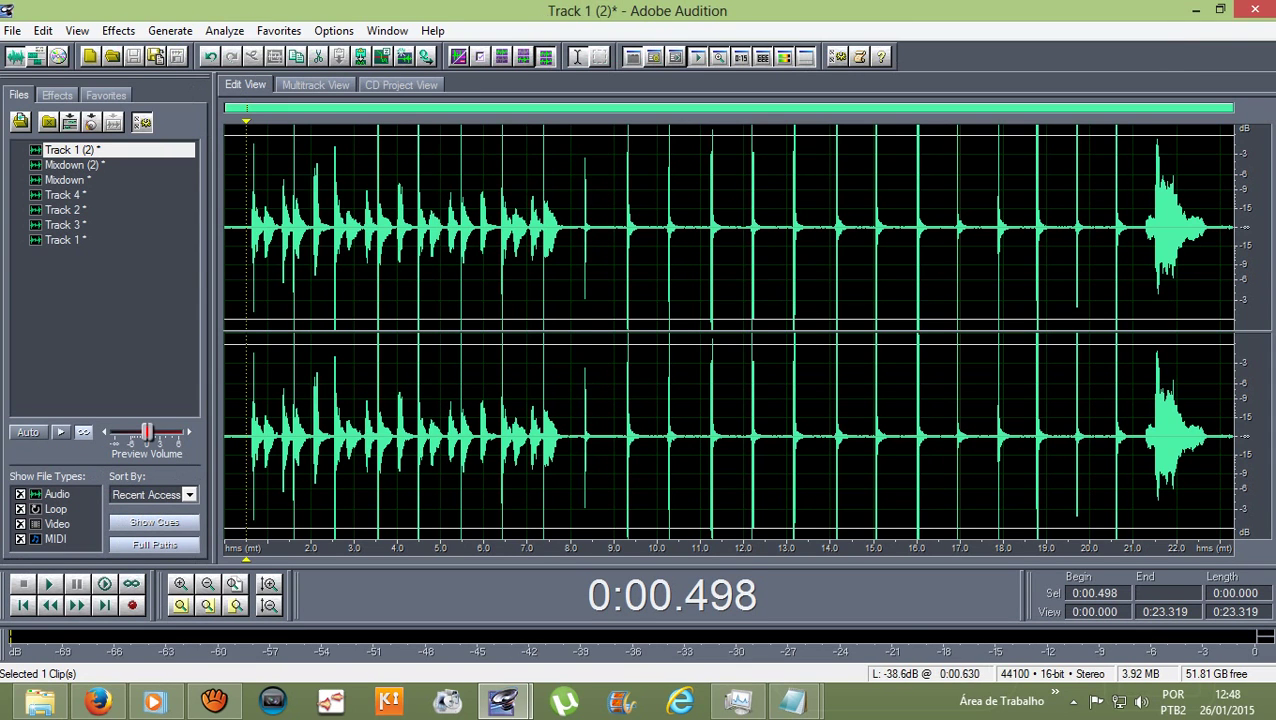
pyautogui.moveTo(247, 230); pyautogui.dragTo(1211, 230)
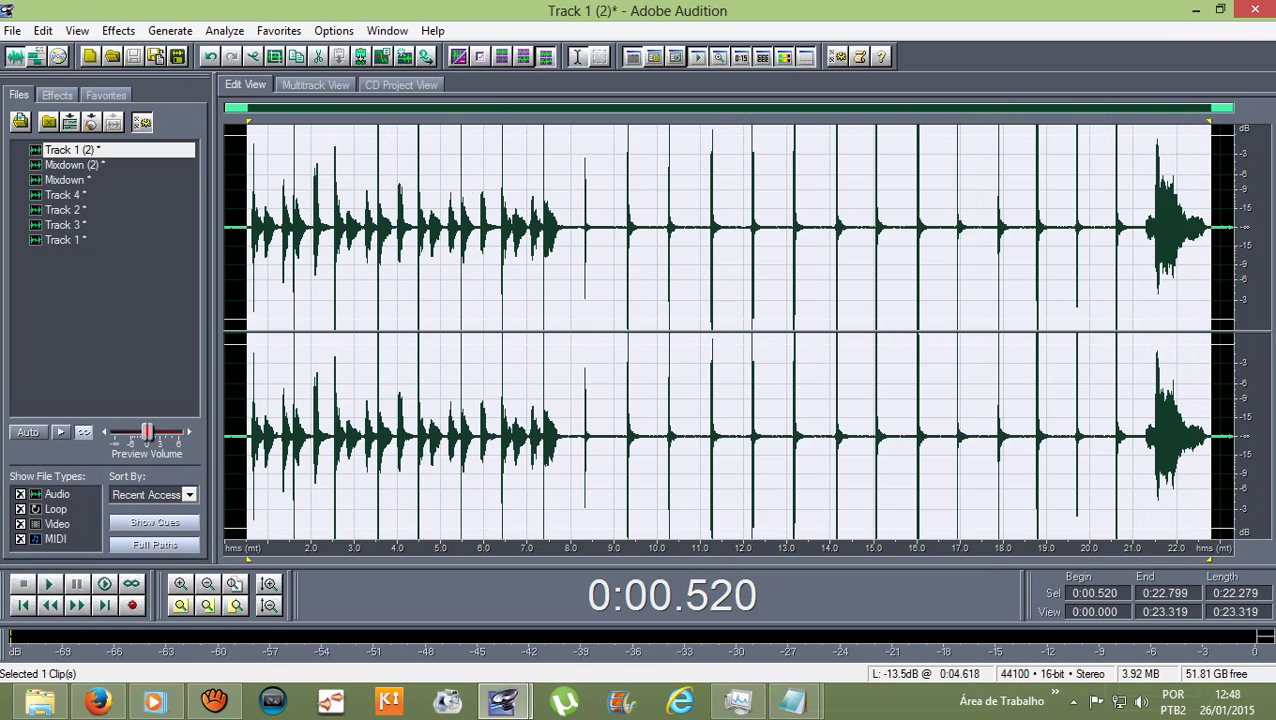
pyautogui.click(118, 30)
pyautogui.moveTo(200, 244)
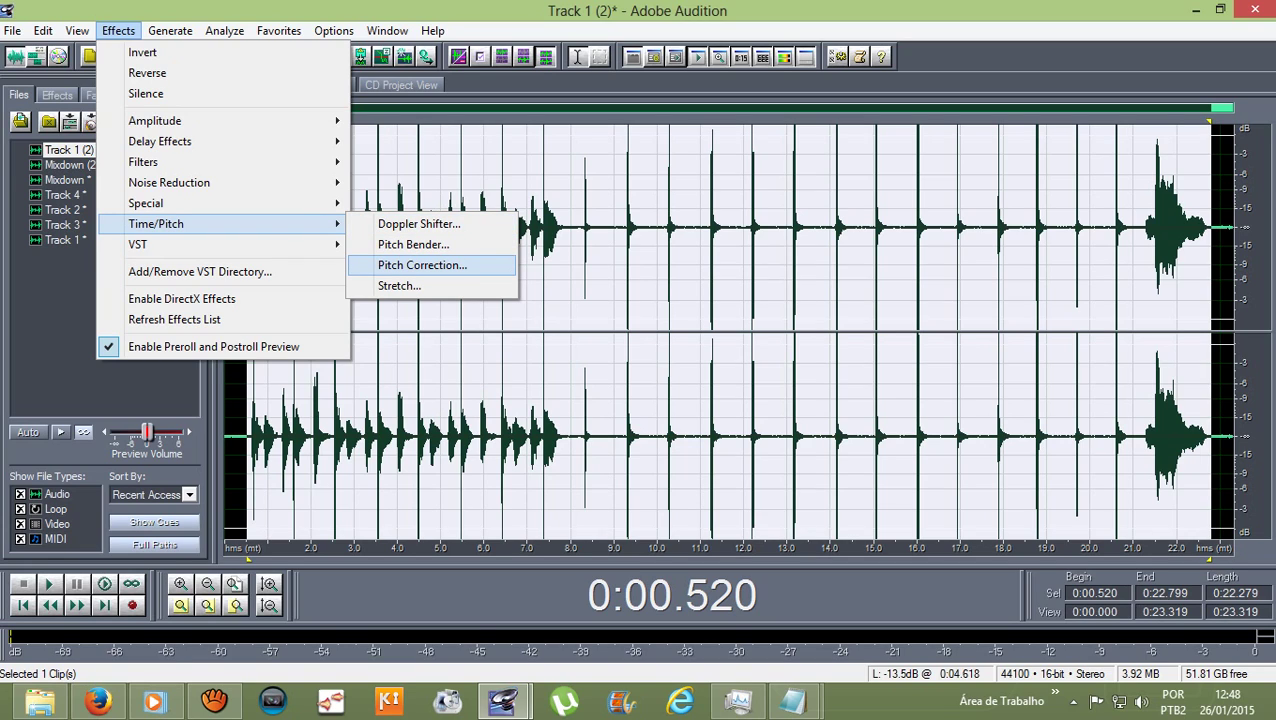
pyautogui.click(422, 265)
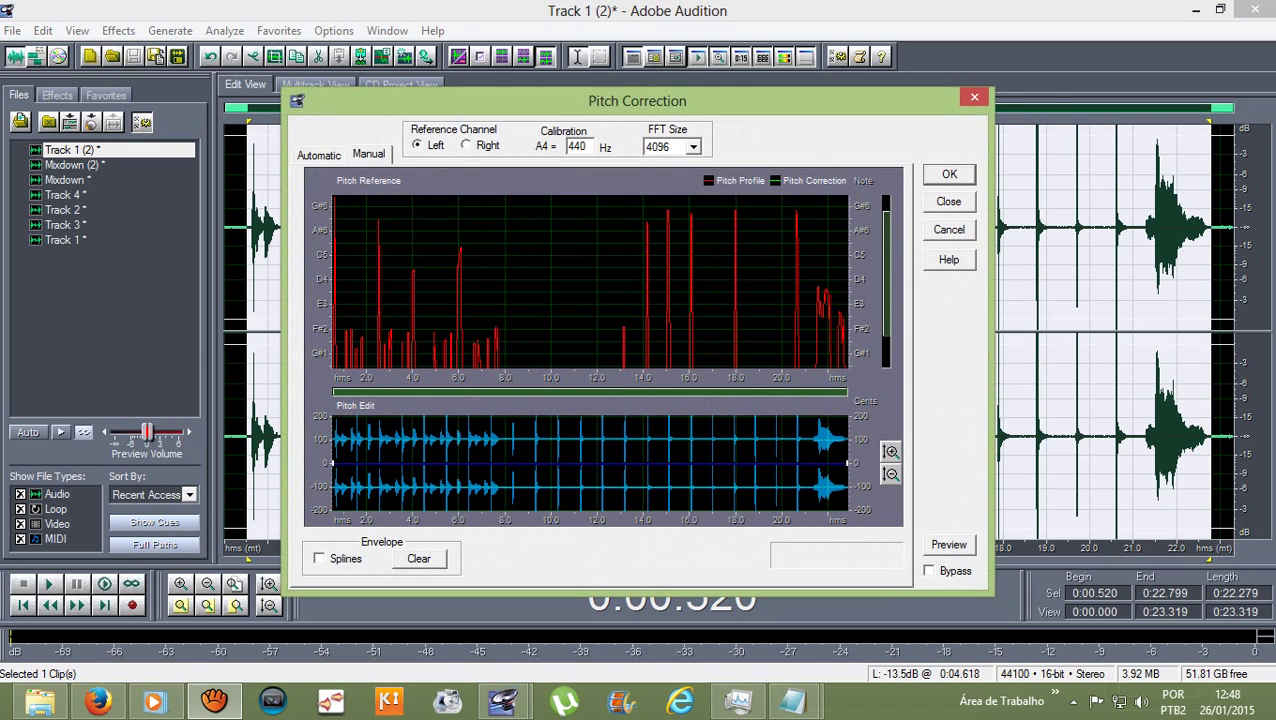
pyautogui.click(949, 174)
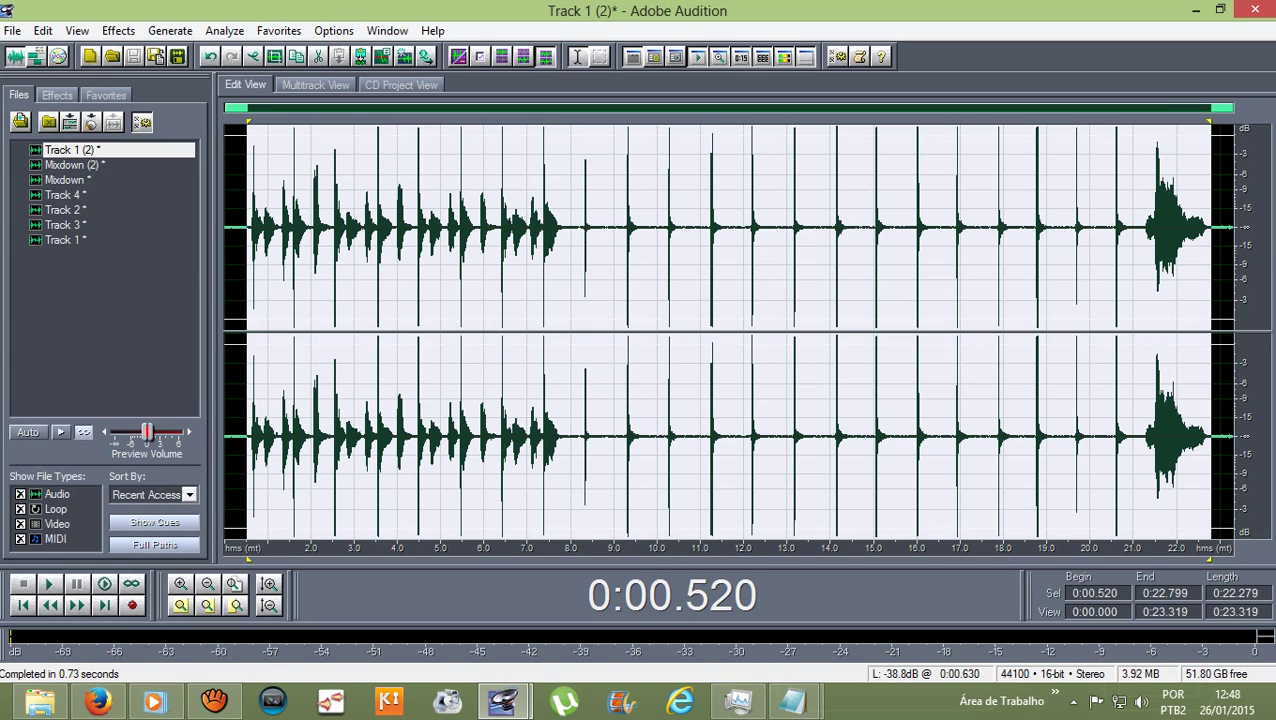
# - Play back the pitch-corrected Track 1 (2) range, clear the selection and return to the multitrack session
pyautogui.press('space')
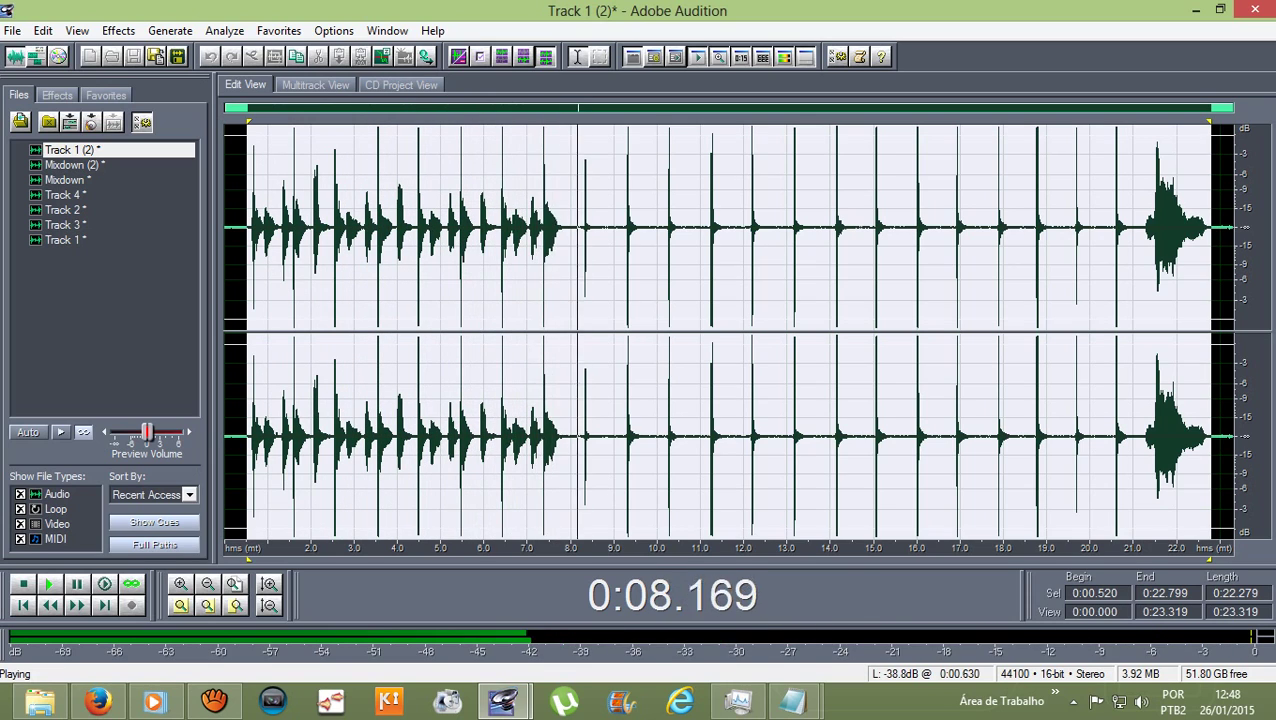
pyautogui.press('space')
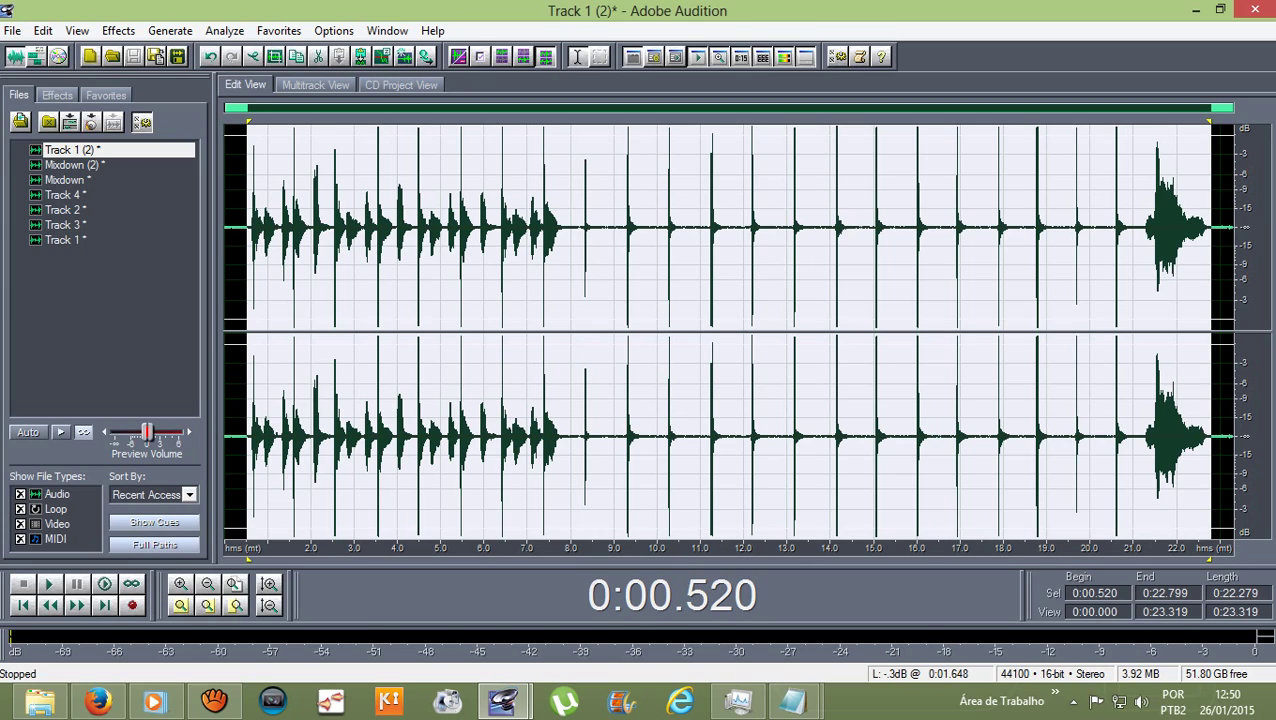
pyautogui.click(252, 227)
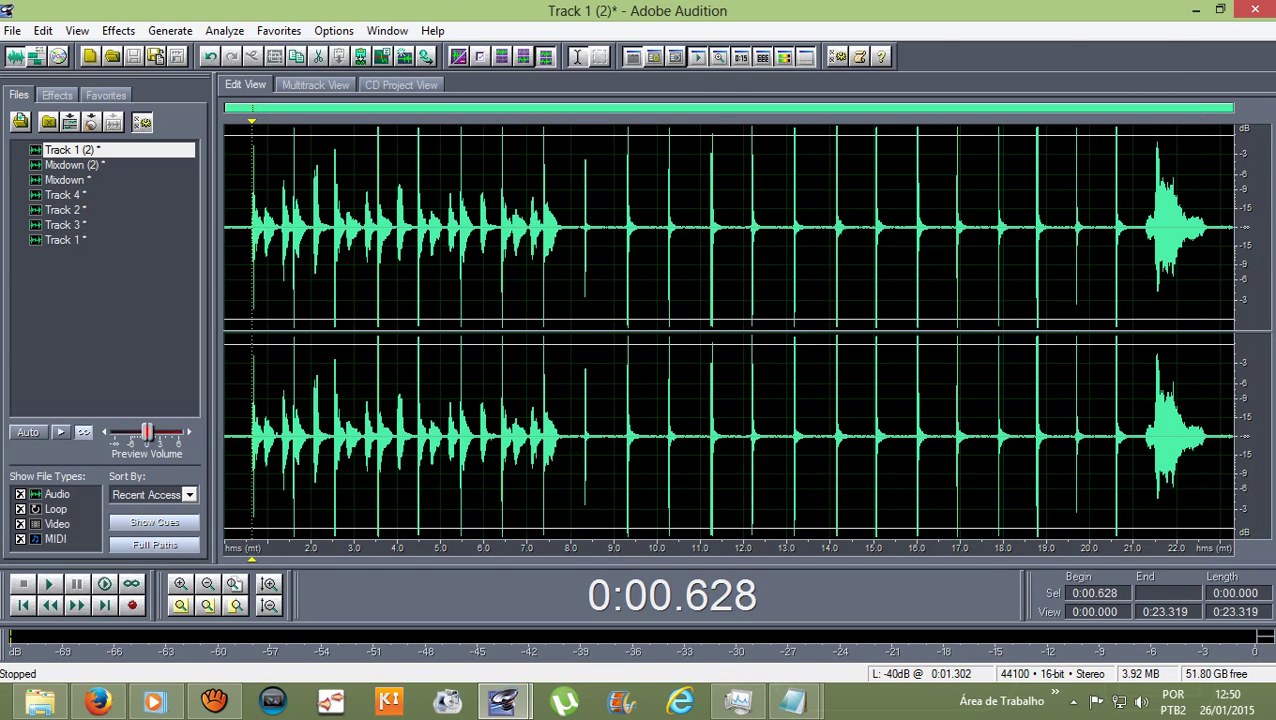
pyautogui.click(315, 85)
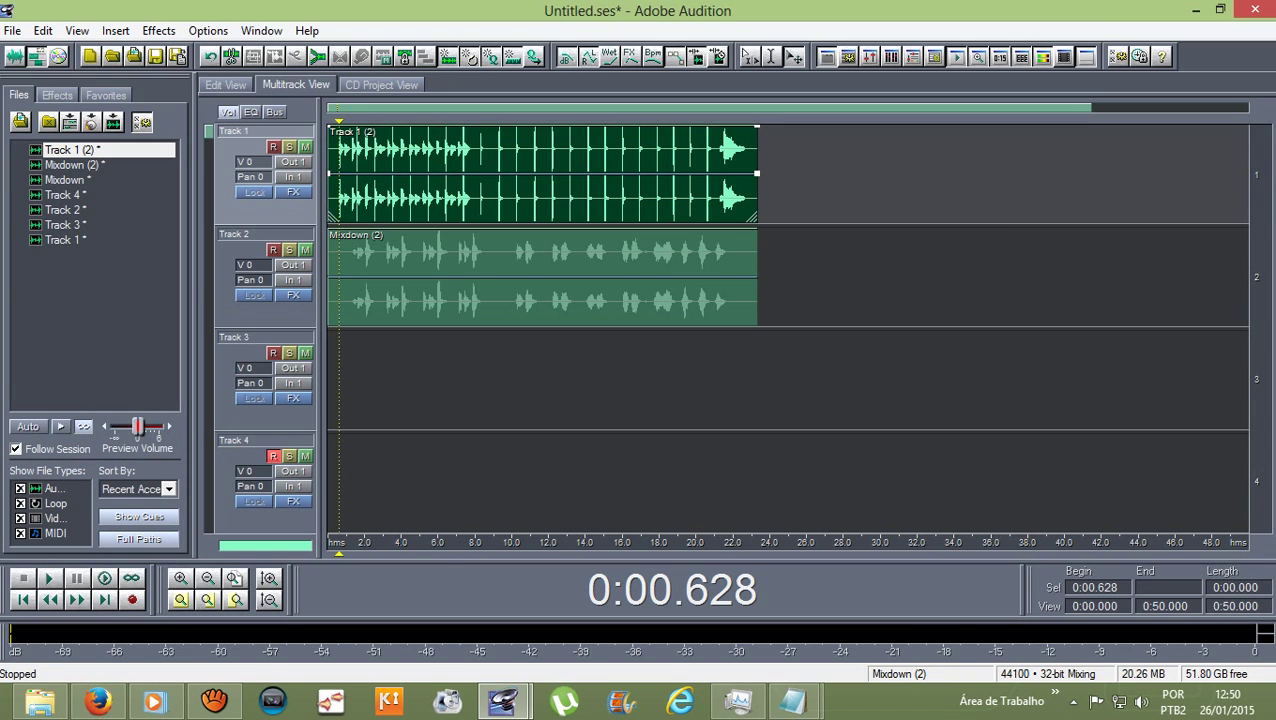
# - Open the Mixdown (2) waveform and apply Pitch Correction in manual mode to the range from 0:01.000 to 0:22.000
pyautogui.doubleClick(355, 262)
pyautogui.click(268, 227)
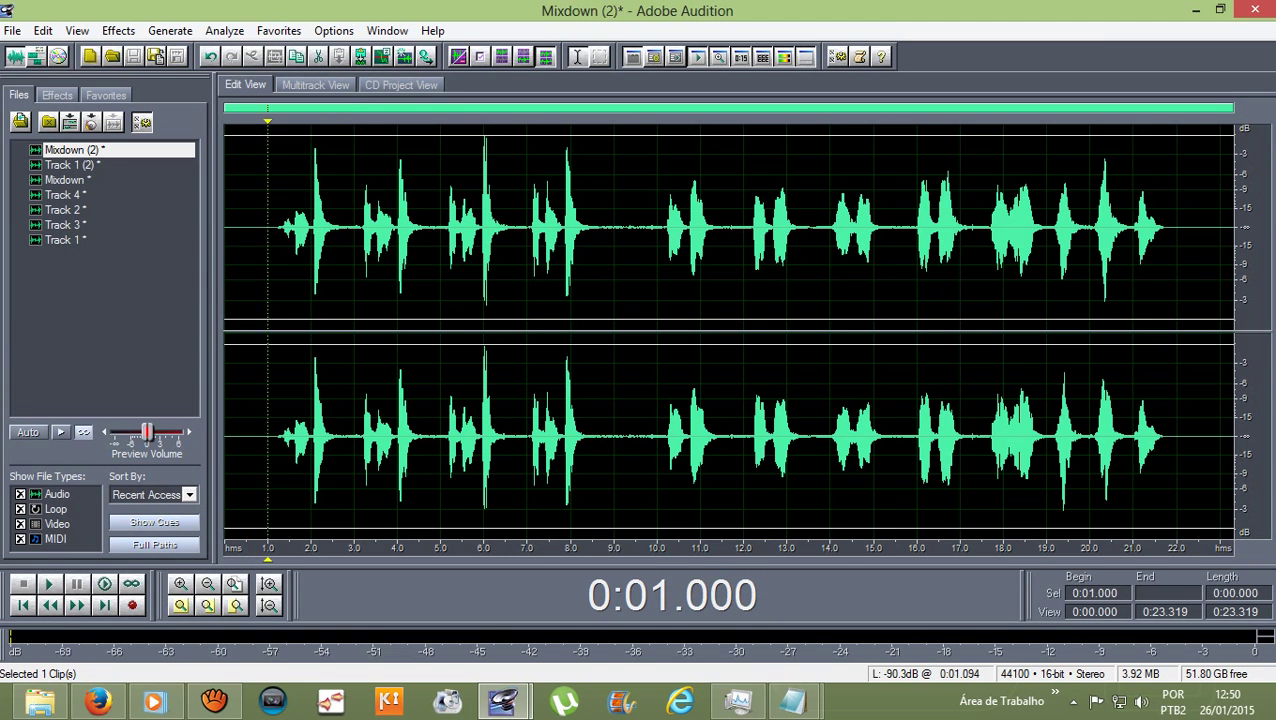
pyautogui.moveTo(270, 230); pyautogui.dragTo(1176, 230)
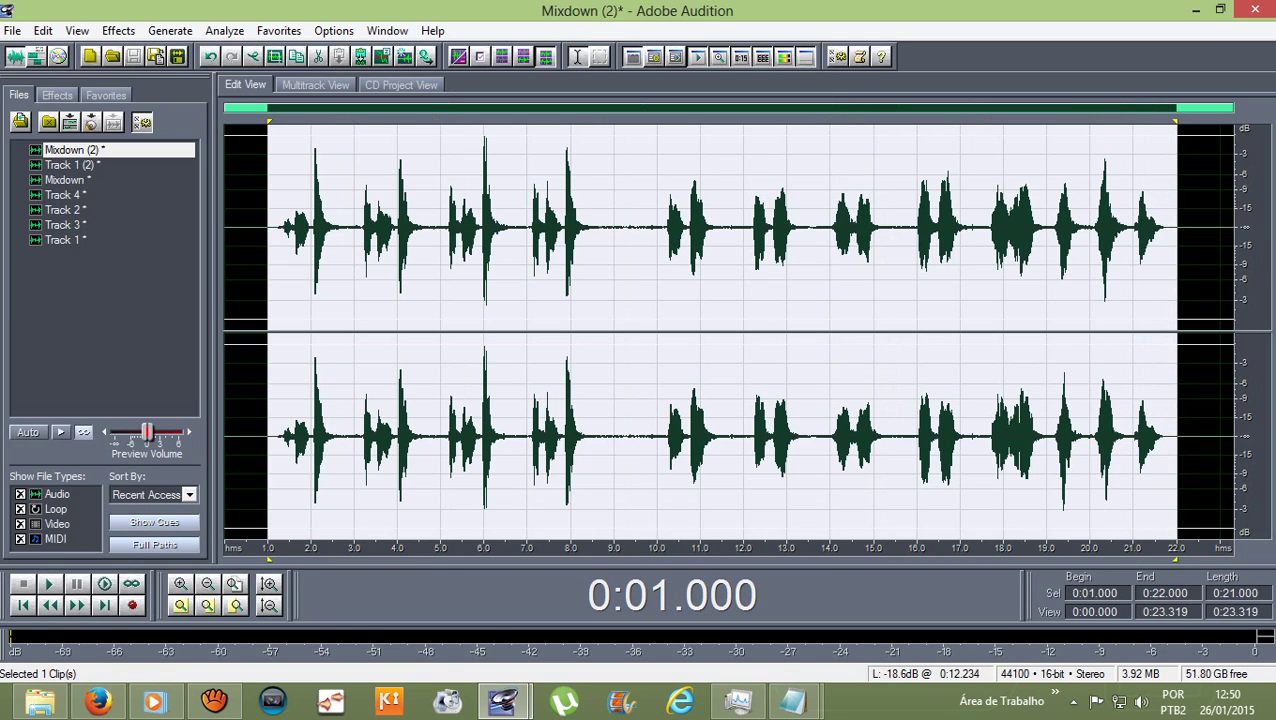
pyautogui.click(118, 30)
pyautogui.moveTo(200, 224)
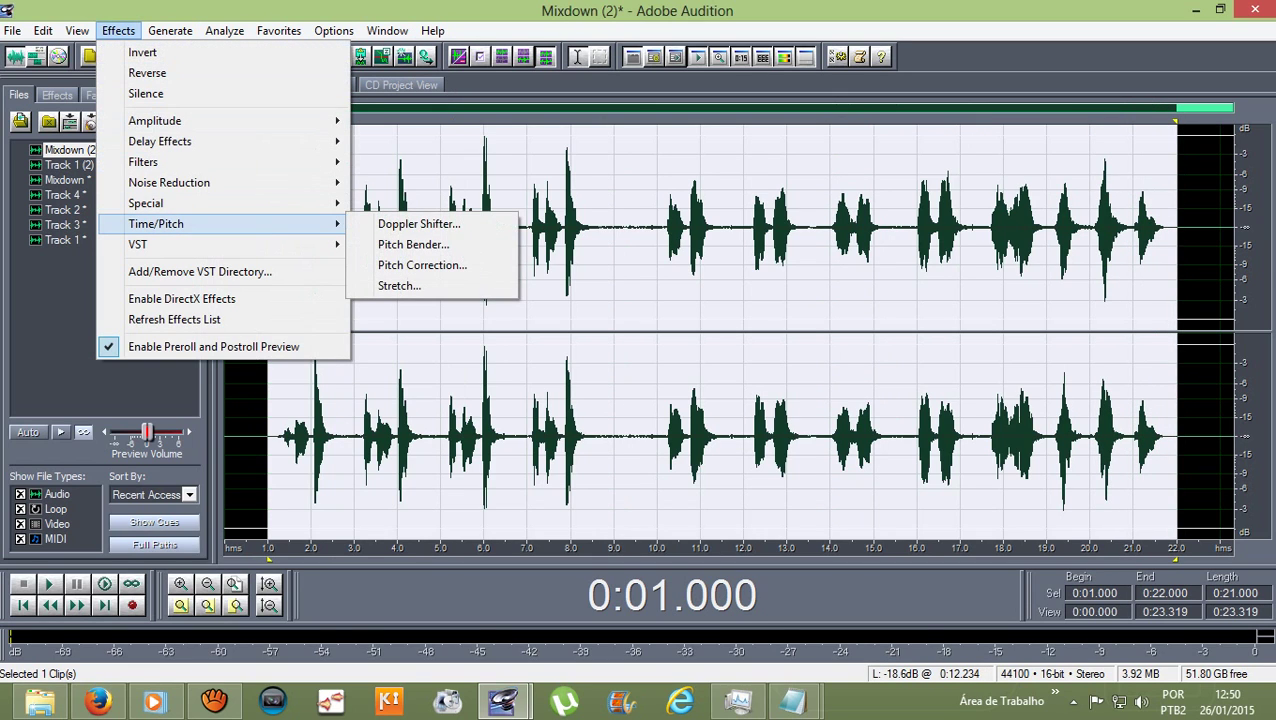
pyautogui.click(422, 265)
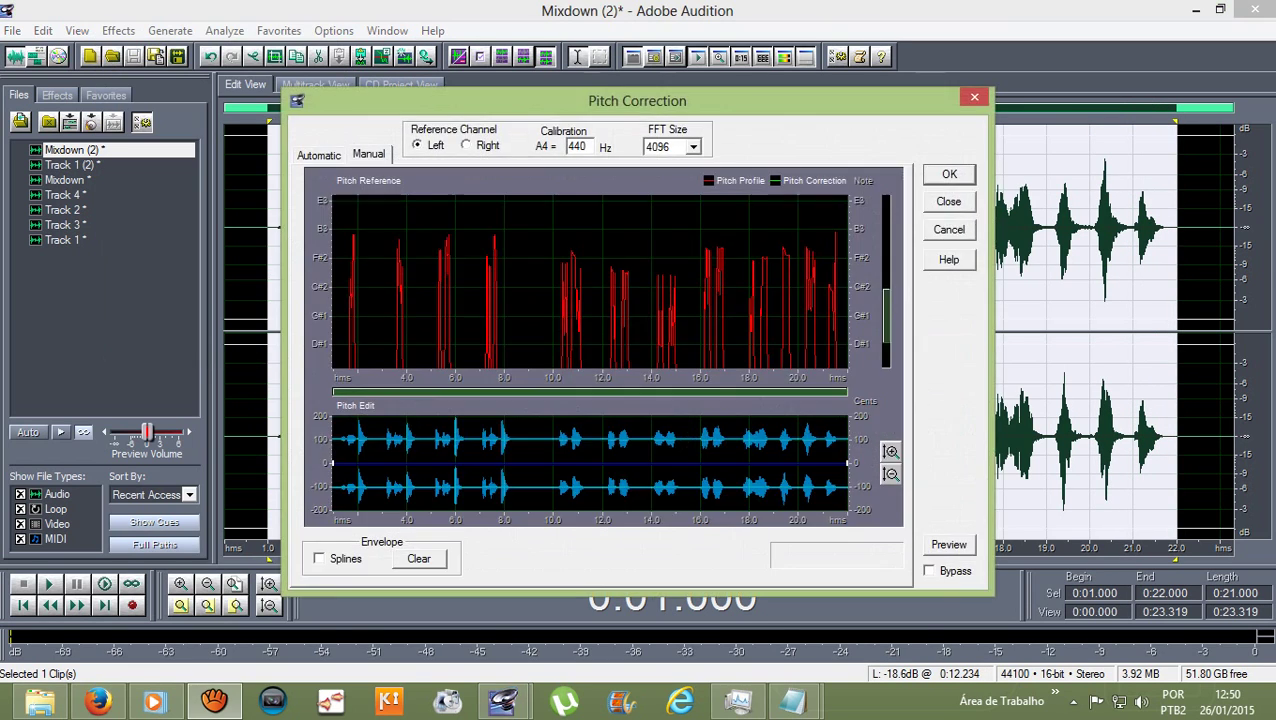
pyautogui.click(949, 174)
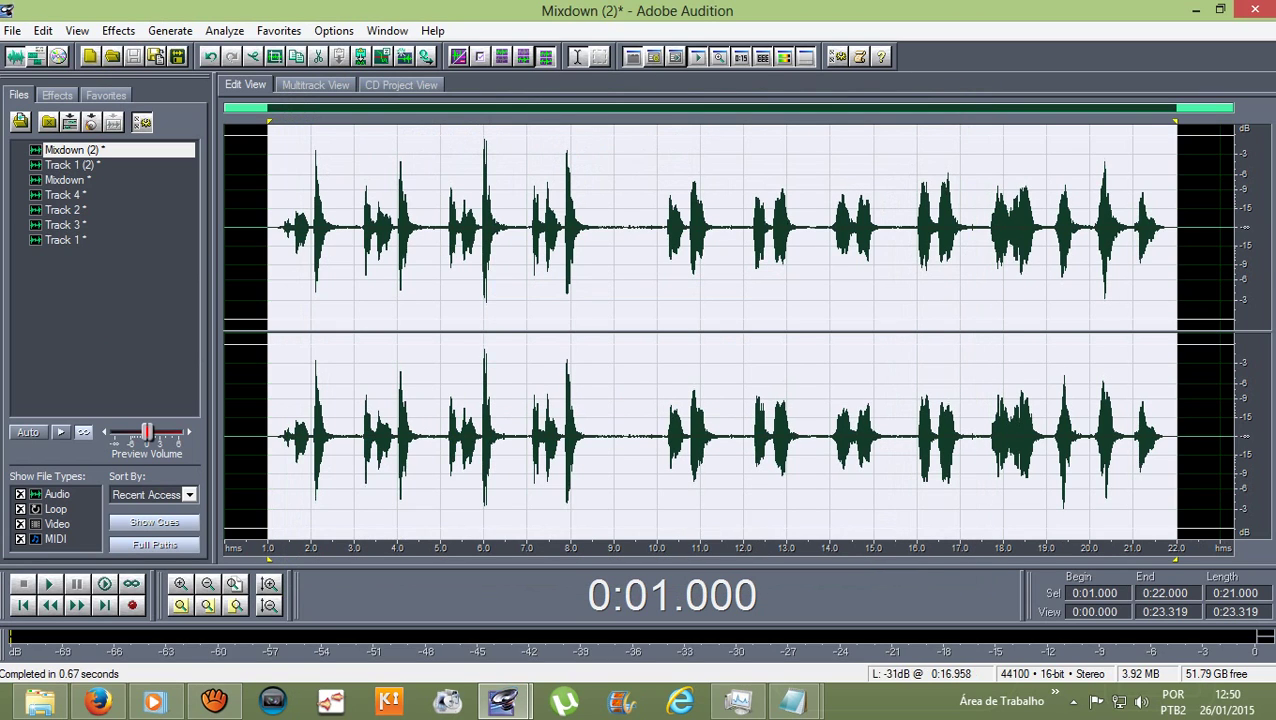
# - Play the pitch-corrected Mixdown (2) range, clear the selection and go back to the multitrack session
pyautogui.press('space')
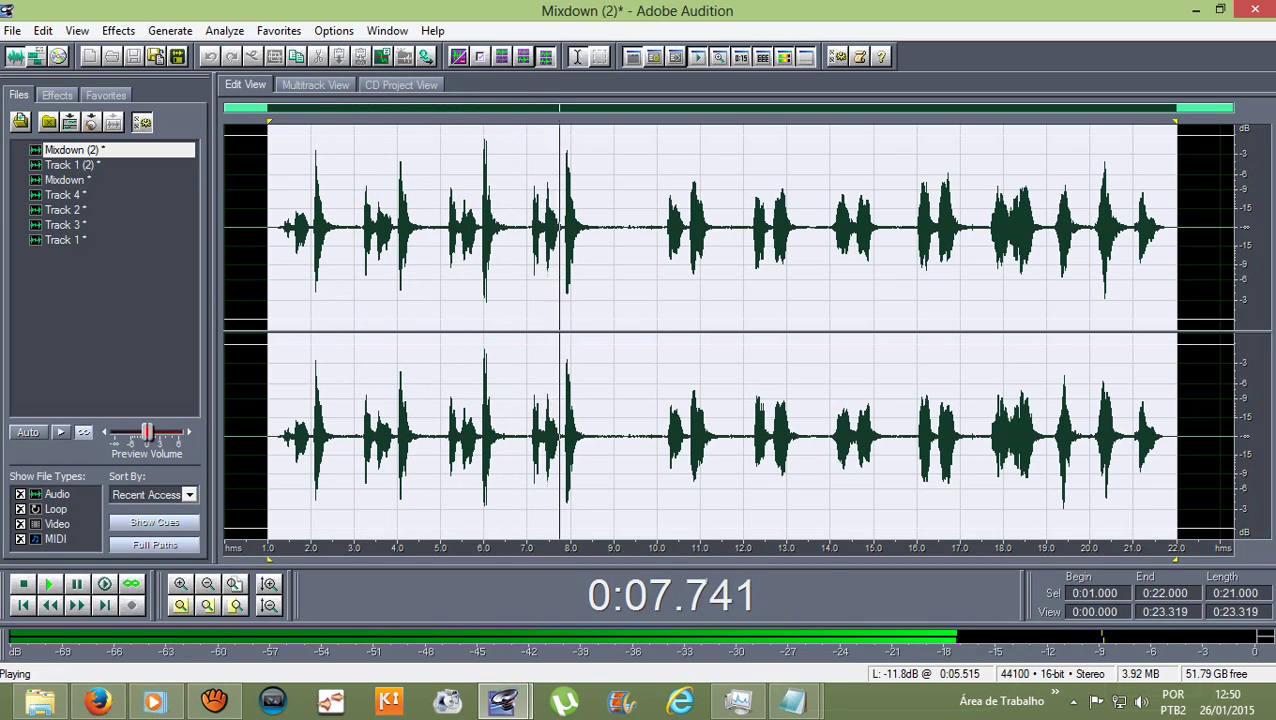
pyautogui.click(253, 227)
pyautogui.click(315, 85)
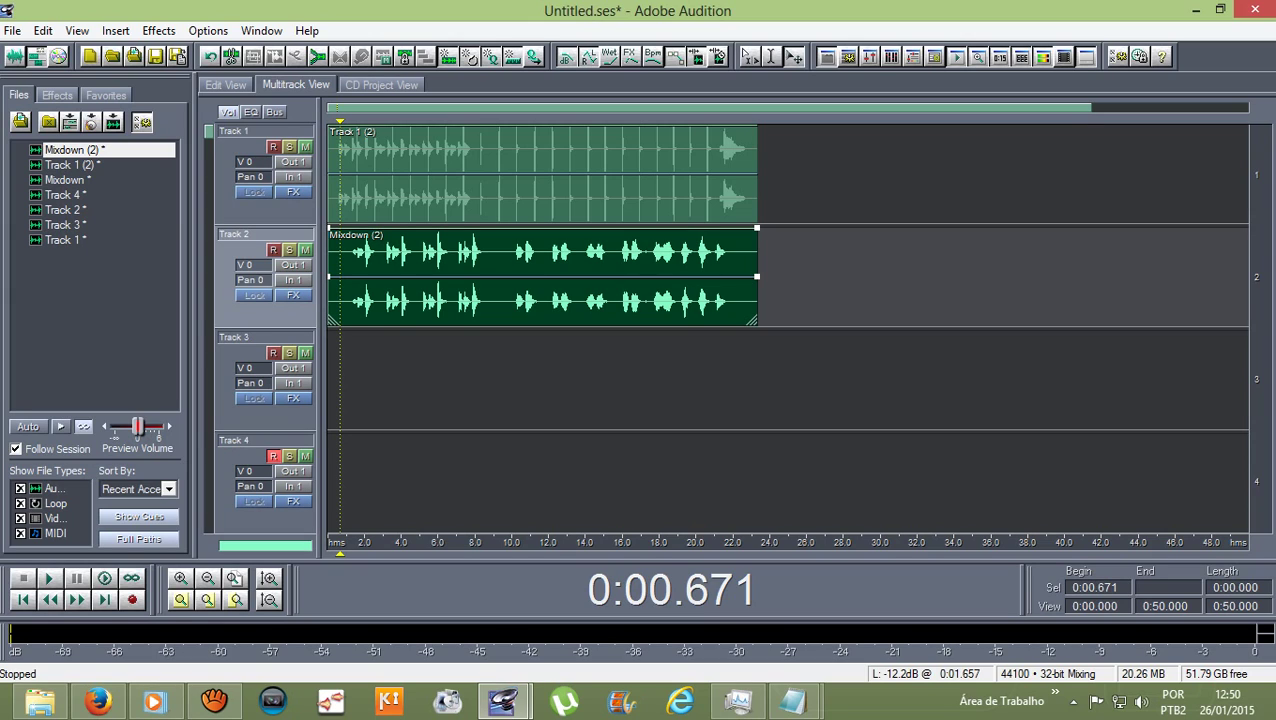
# - Start an audio export of the session mix and name the file "Atirei o pau no gato playback", basing it on the existing acapella file's name
pyautogui.click(12, 30)
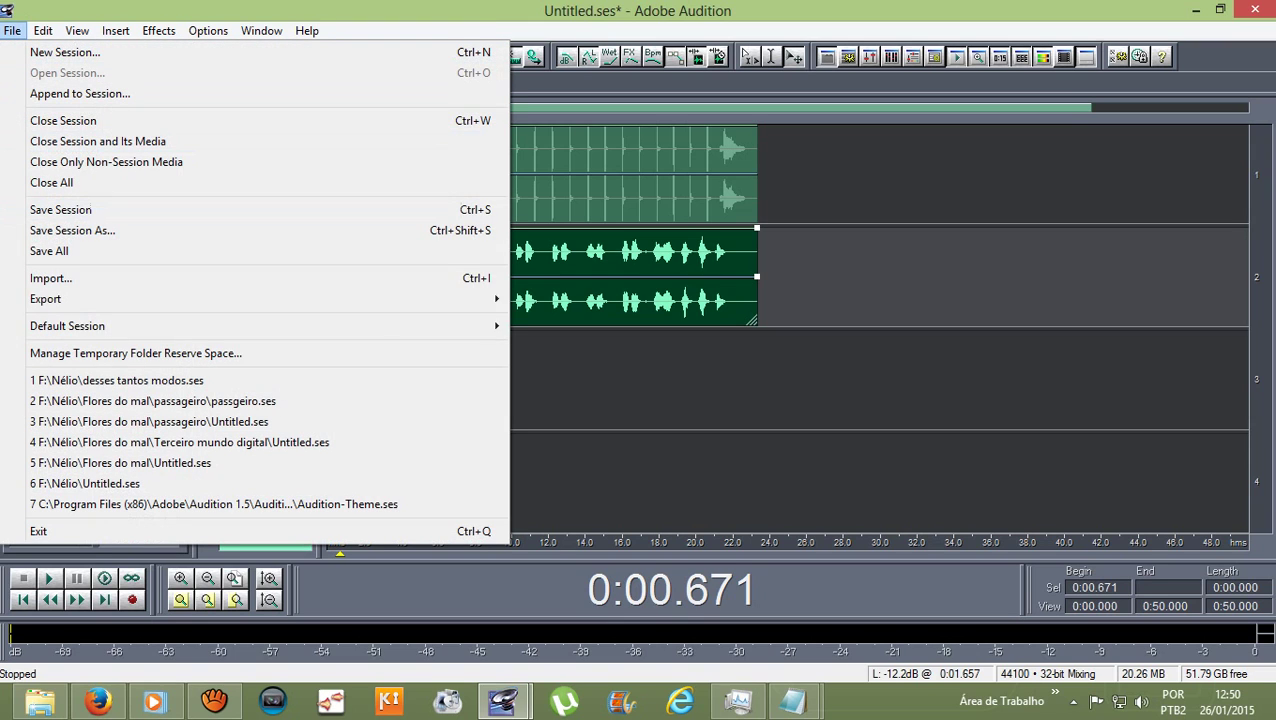
pyautogui.moveTo(100, 298)
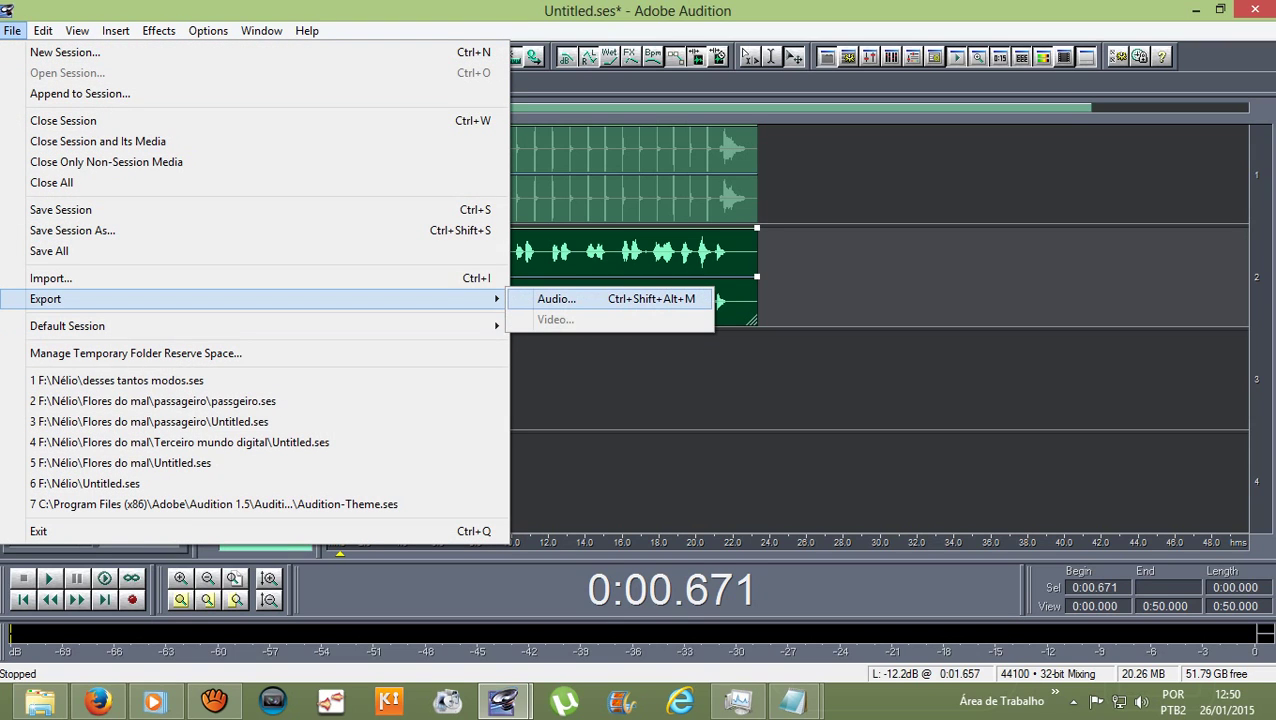
pyautogui.click(556, 298)
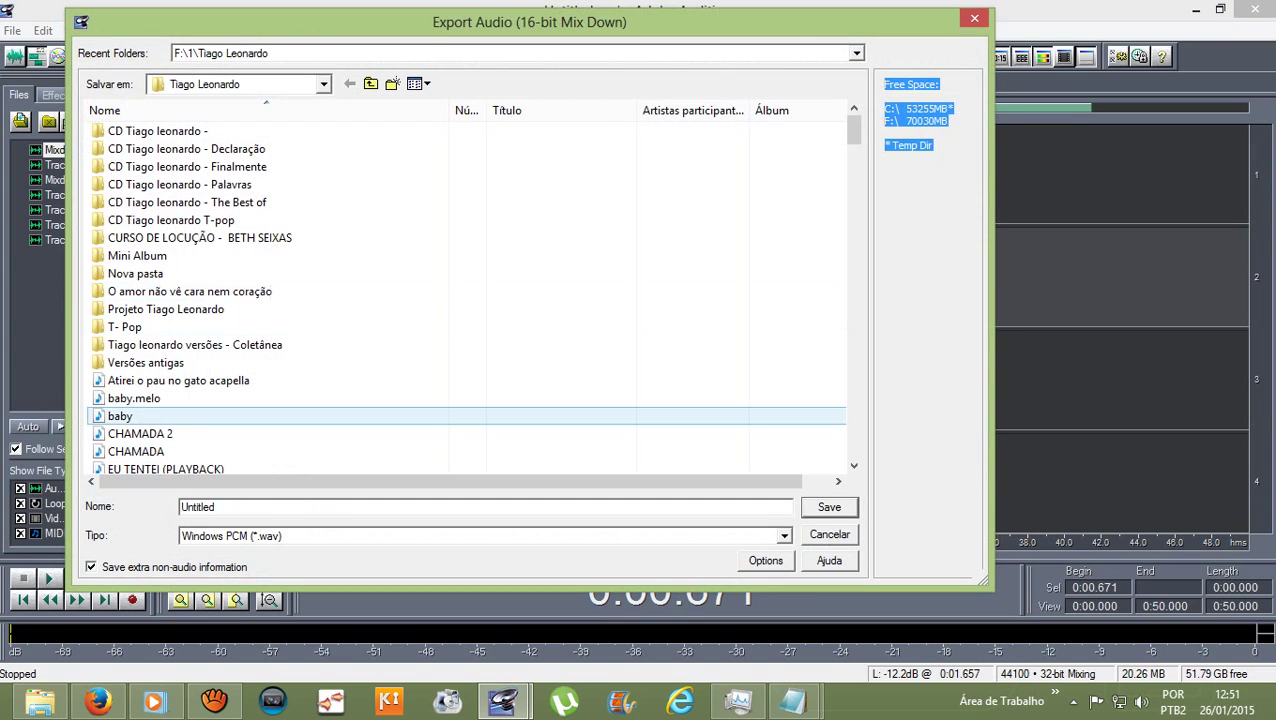
pyautogui.scroll(-20, 470, 432)
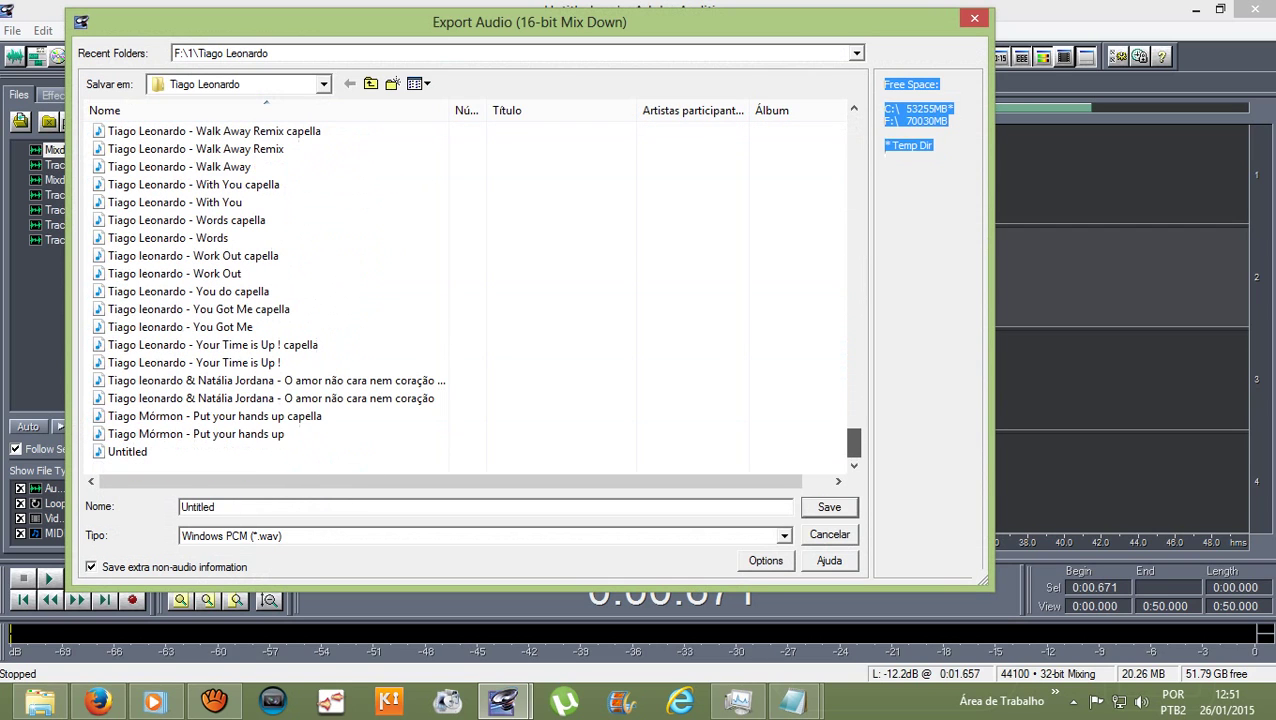
pyautogui.scroll(20, 470, 290)
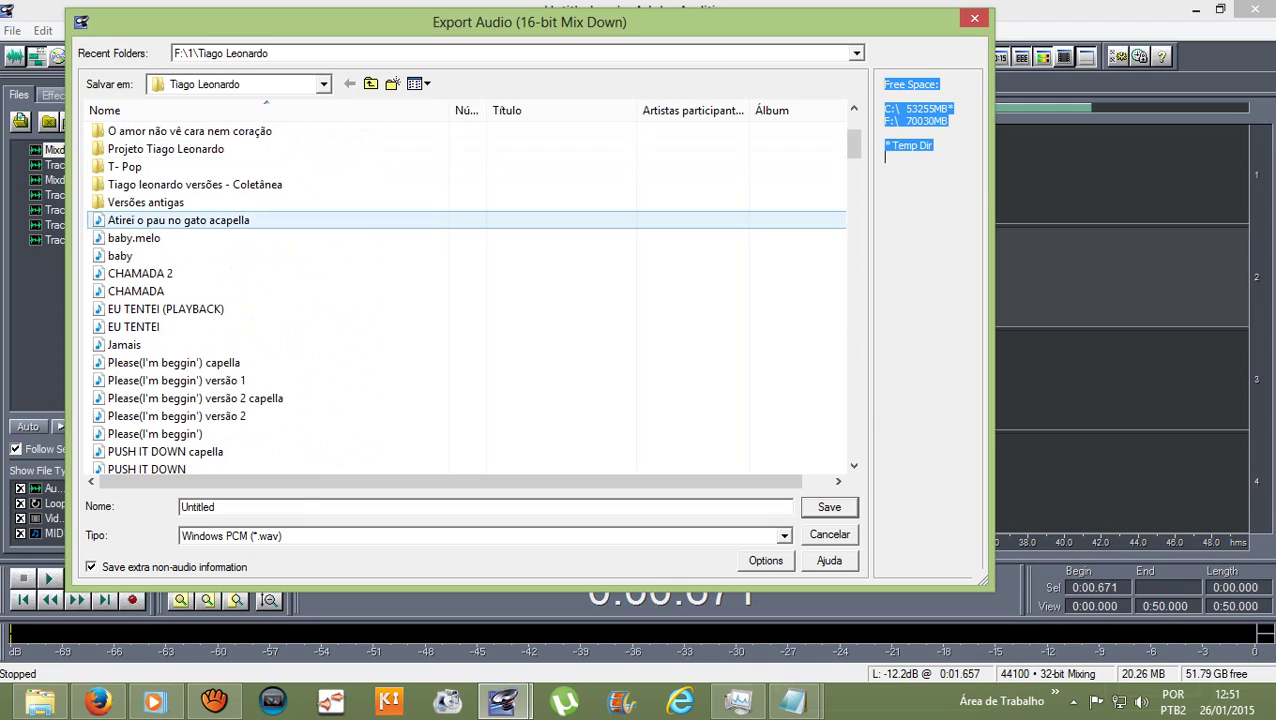
pyautogui.click(178, 220)
pyautogui.click(309, 507)
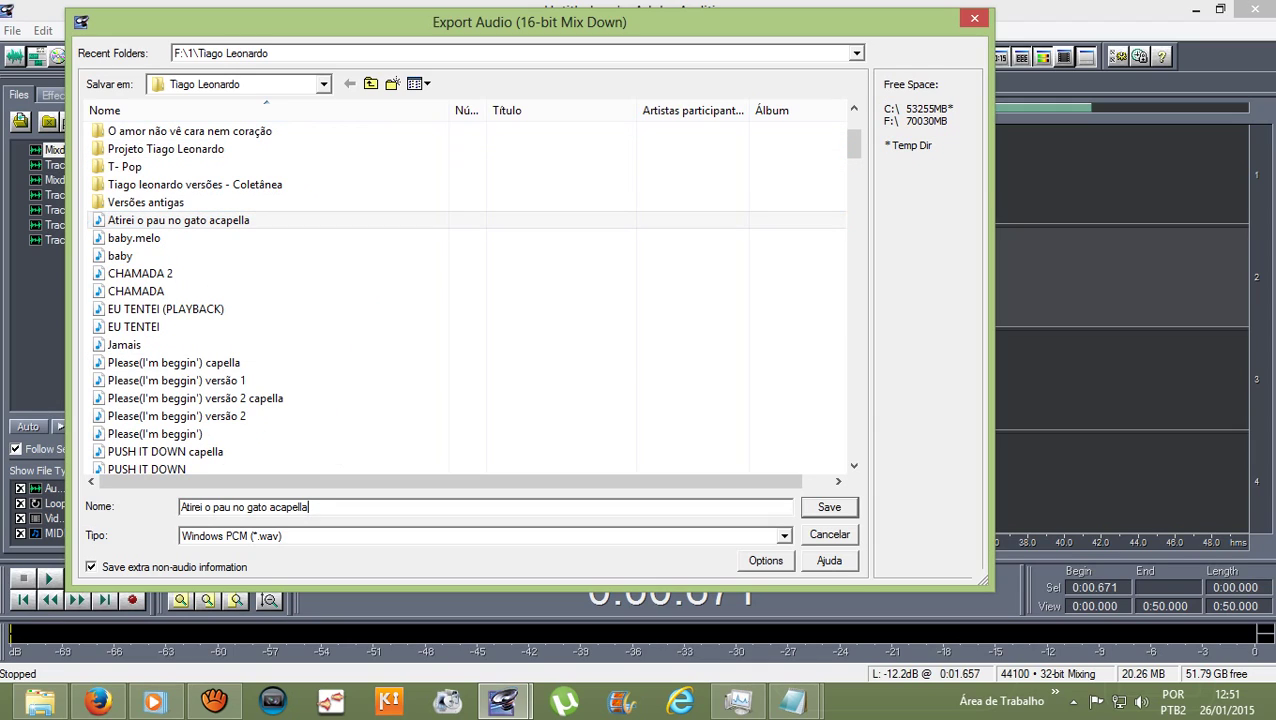
pyautogui.press('BackSpace')
pyautogui.press('BackSpace')
pyautogui.press('BackSpace')
pyautogui.press('BackSpace')
pyautogui.press('BackSpace')
pyautogui.press('BackSpace')
pyautogui.press('BackSpace')
pyautogui.press('BackSpace')
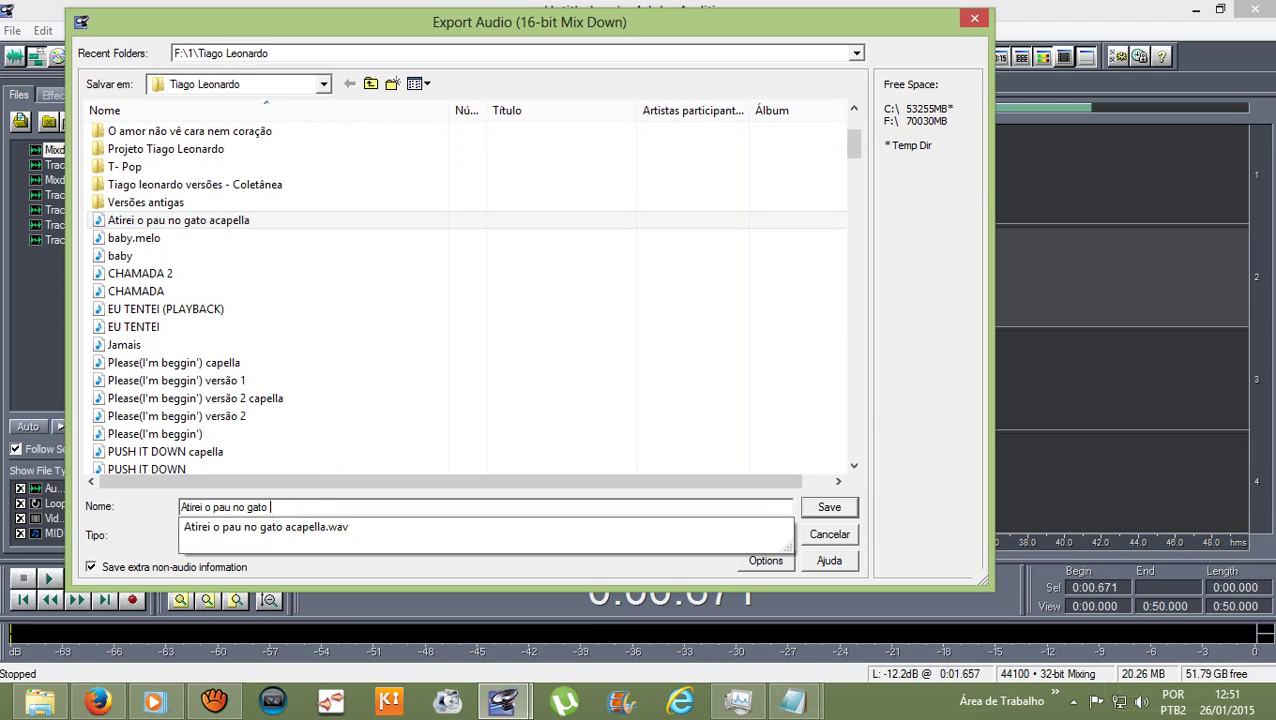
pyautogui.write('playba')
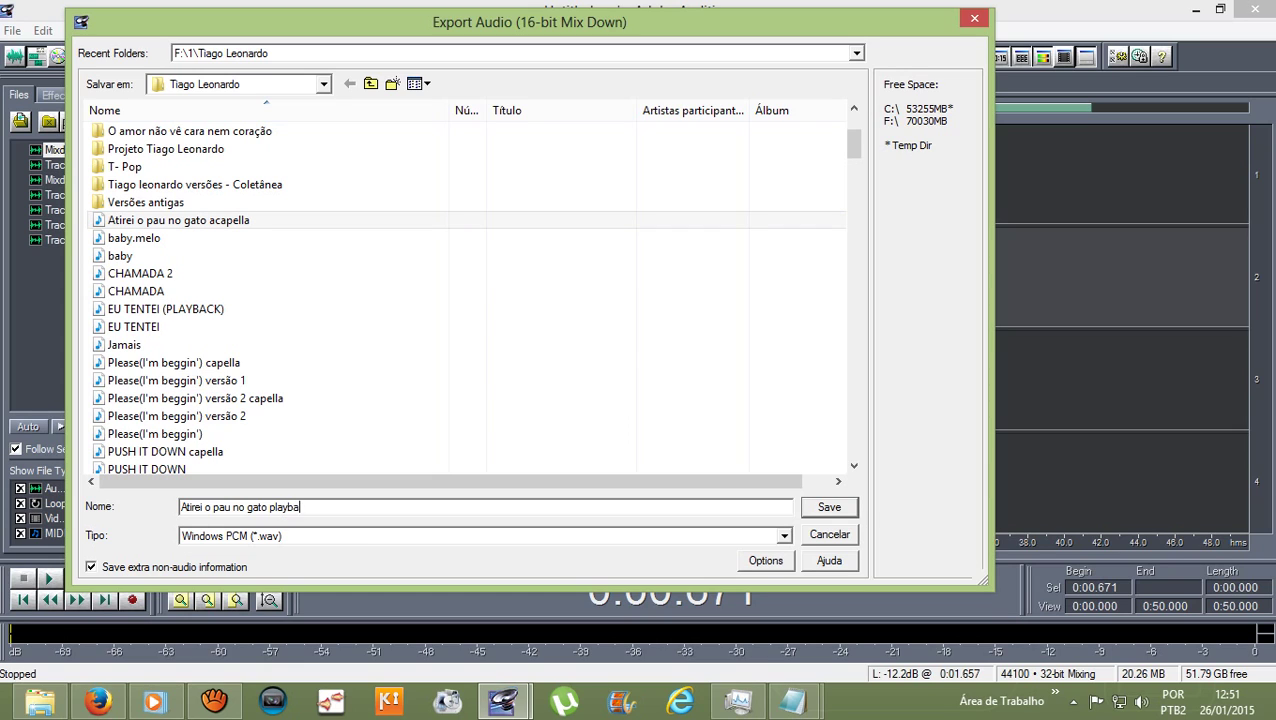
pyautogui.write('ck')
# - Set the export format to mp3PRO (FhG) (*.mp3) and save the mix
pyautogui.click(485, 535)
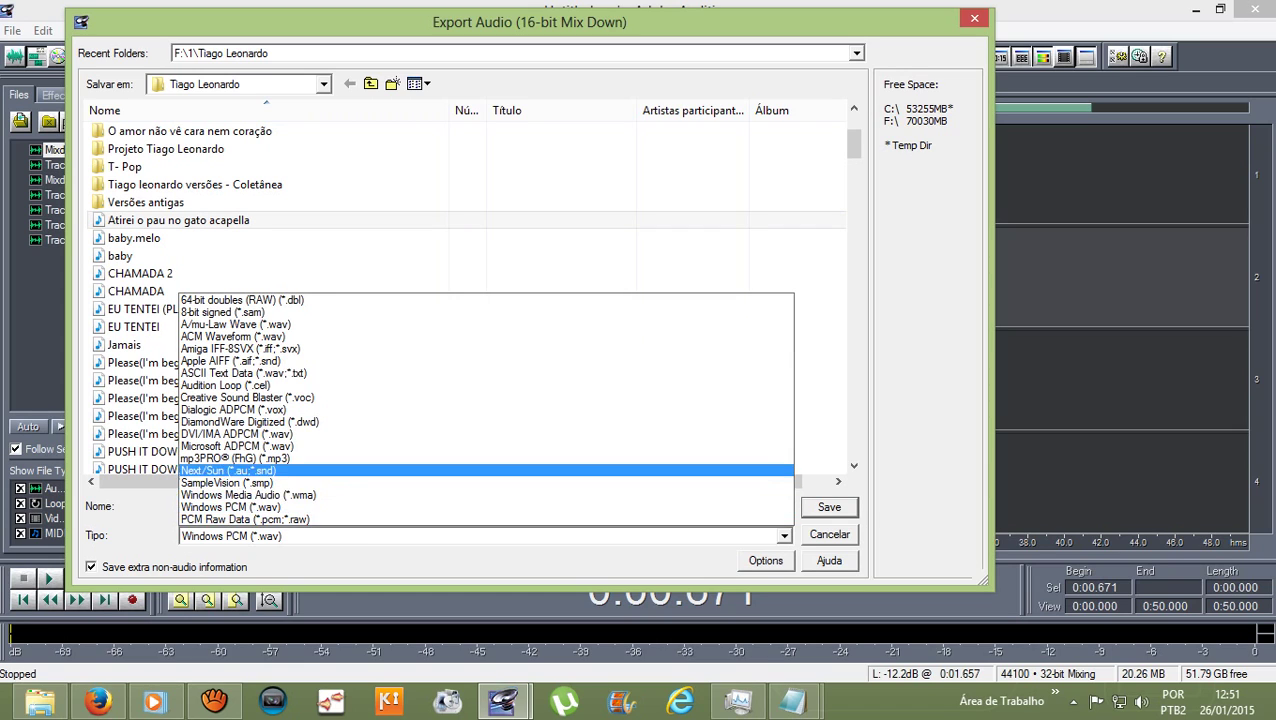
pyautogui.press('Return')
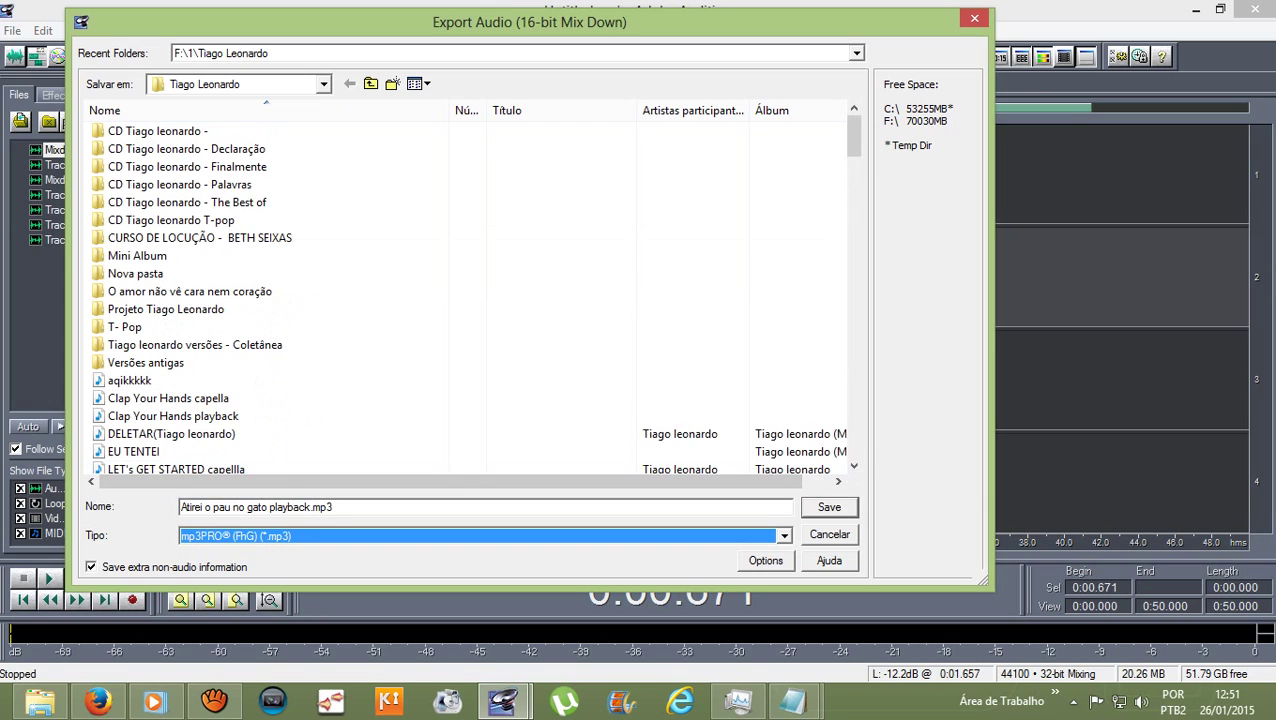
pyautogui.press('Return')
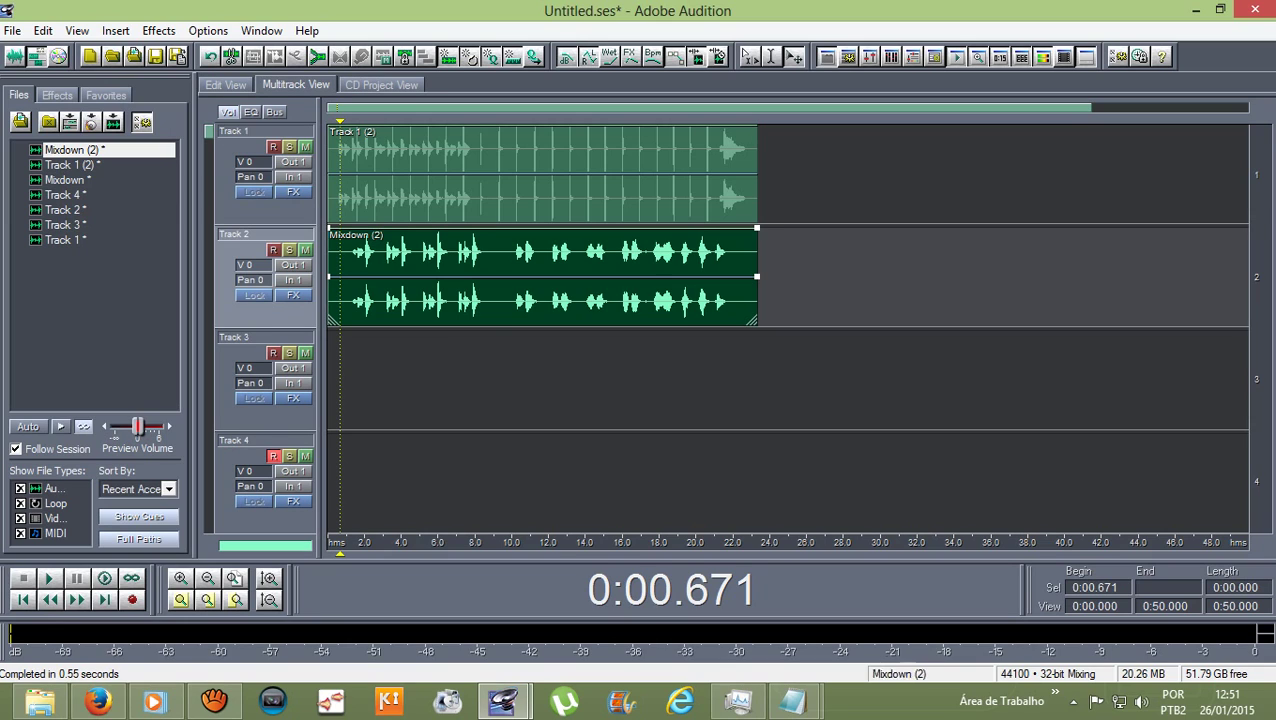
pyautogui.click(540, 378)
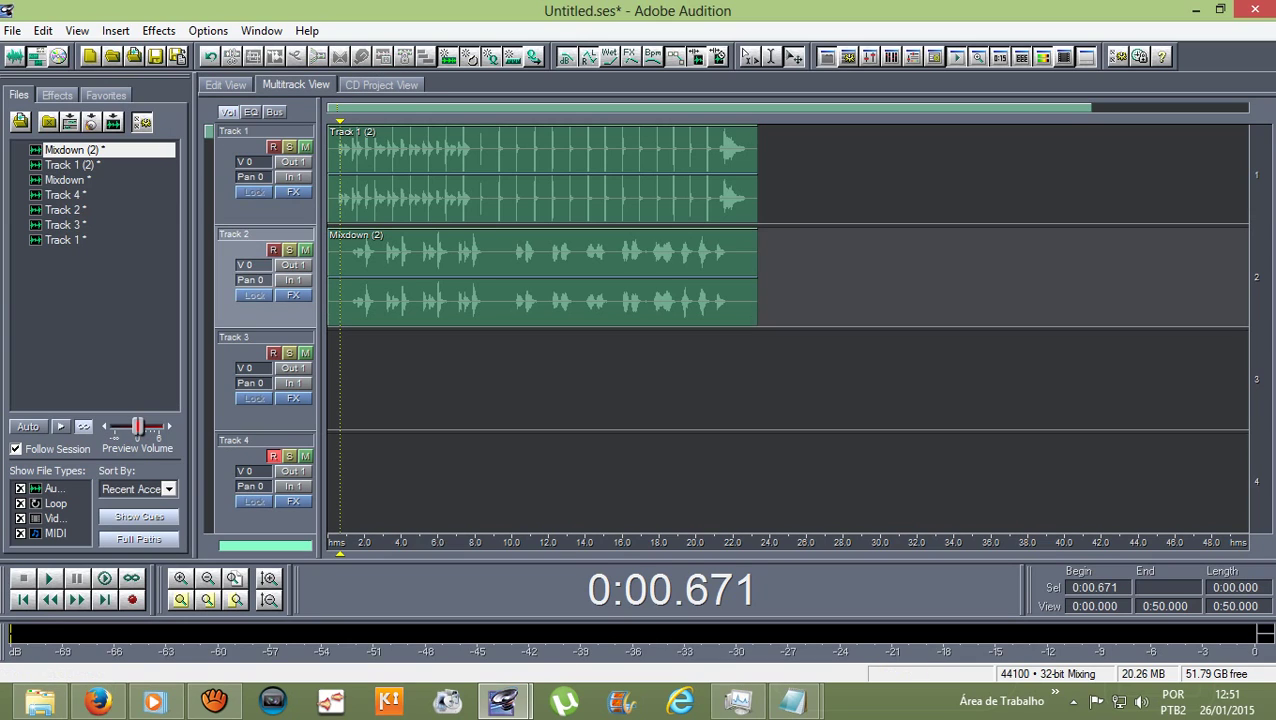
pyautogui.click(542, 276)
pyautogui.click(542, 174)
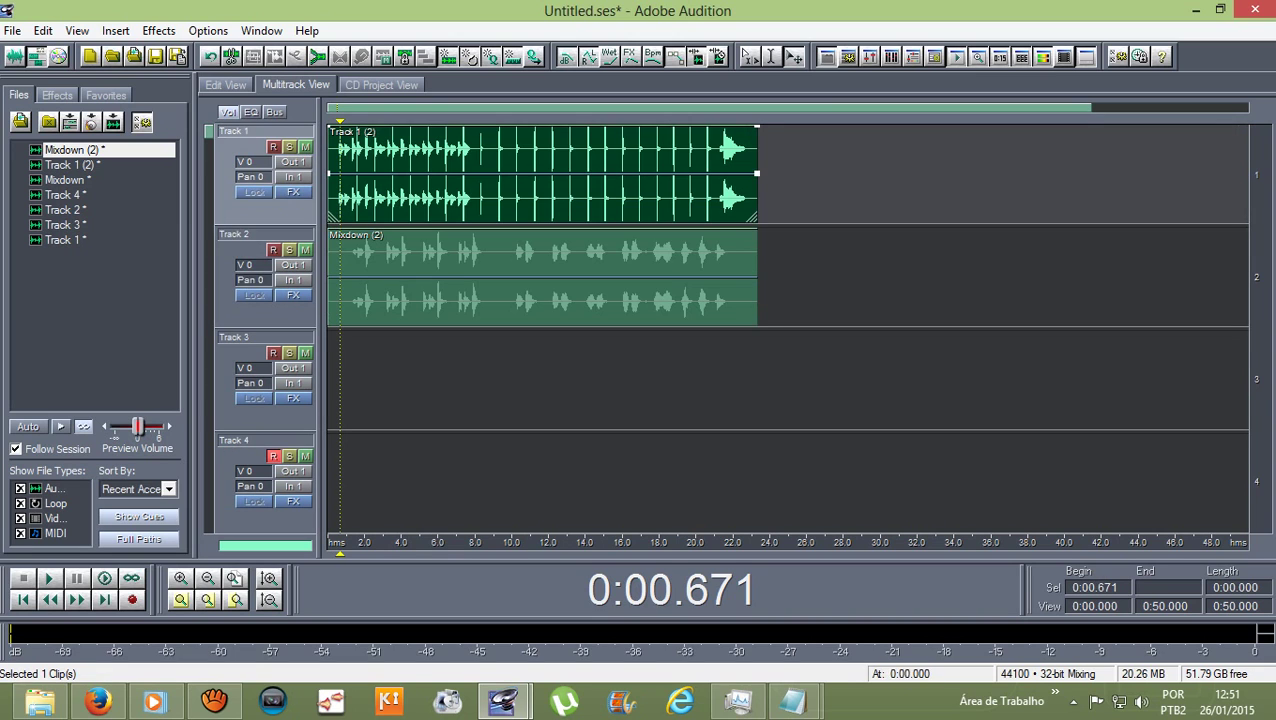
pyautogui.click(542, 276)
pyautogui.click(542, 174)
pyautogui.click(542, 276)
pyautogui.click(542, 174)
pyautogui.click(542, 276)
pyautogui.click(542, 378)
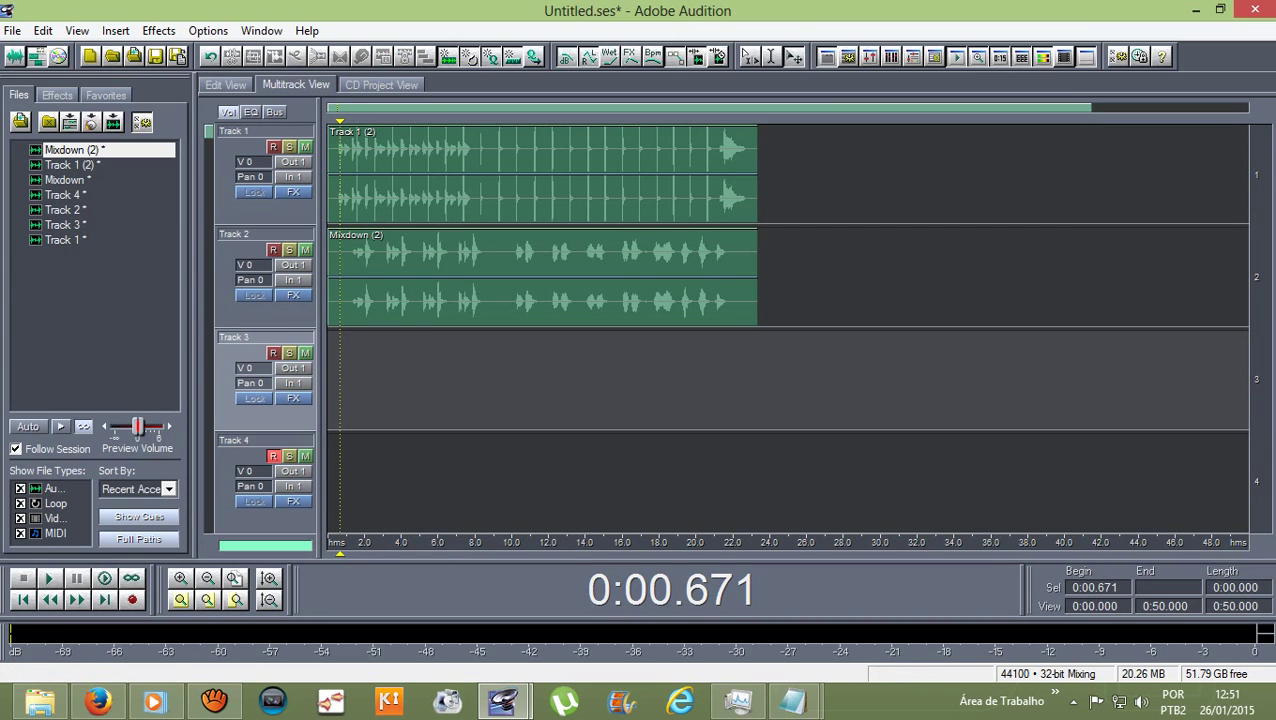
# - Mute Track 1 and undo the earlier backing mixdown edits until the separate Track 2, Track 3 and Track 4 clips are restored
pyautogui.click(305, 147)
pyautogui.click(209, 56)
pyautogui.click(209, 56)
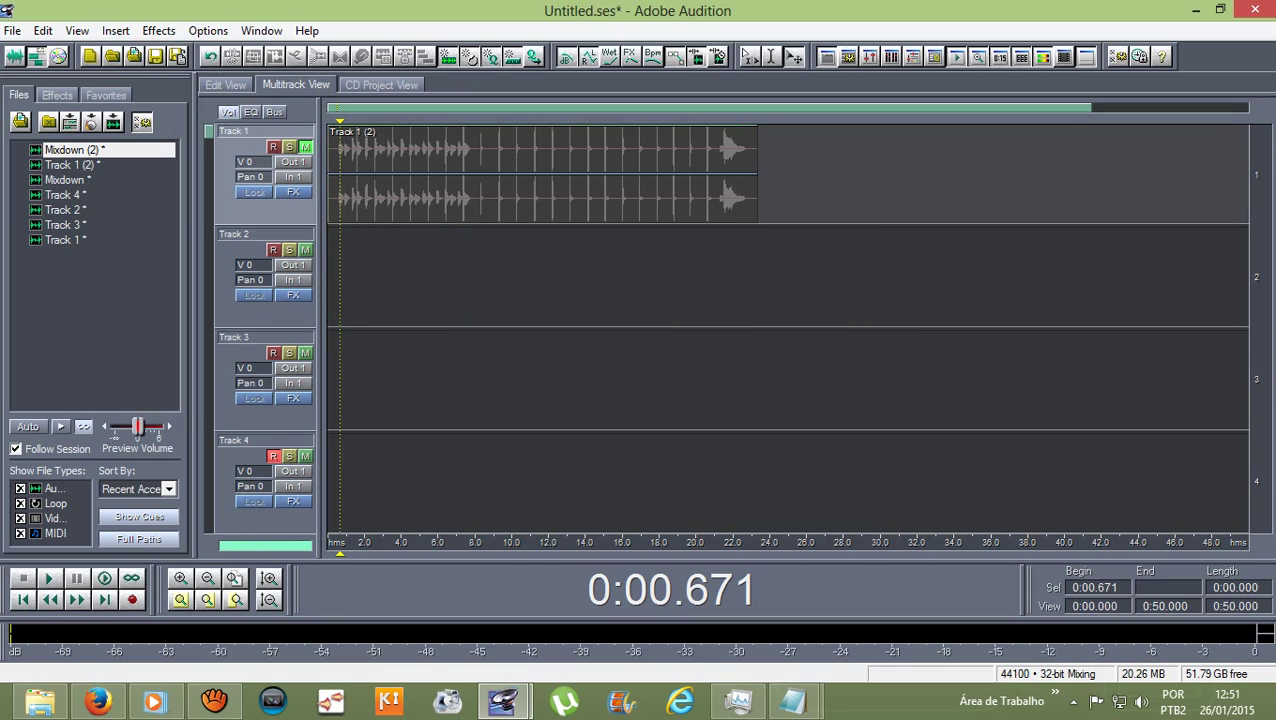
pyautogui.click(209, 56)
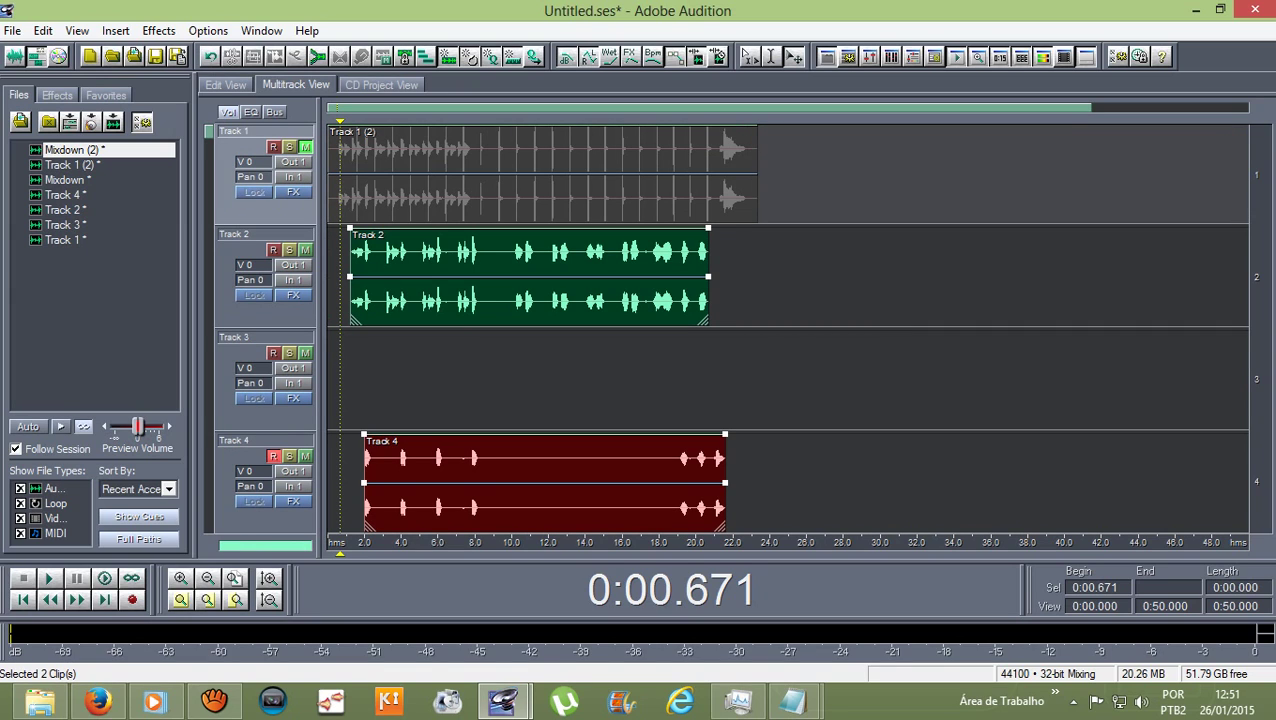
pyautogui.hotkey('ctrl', 'z')
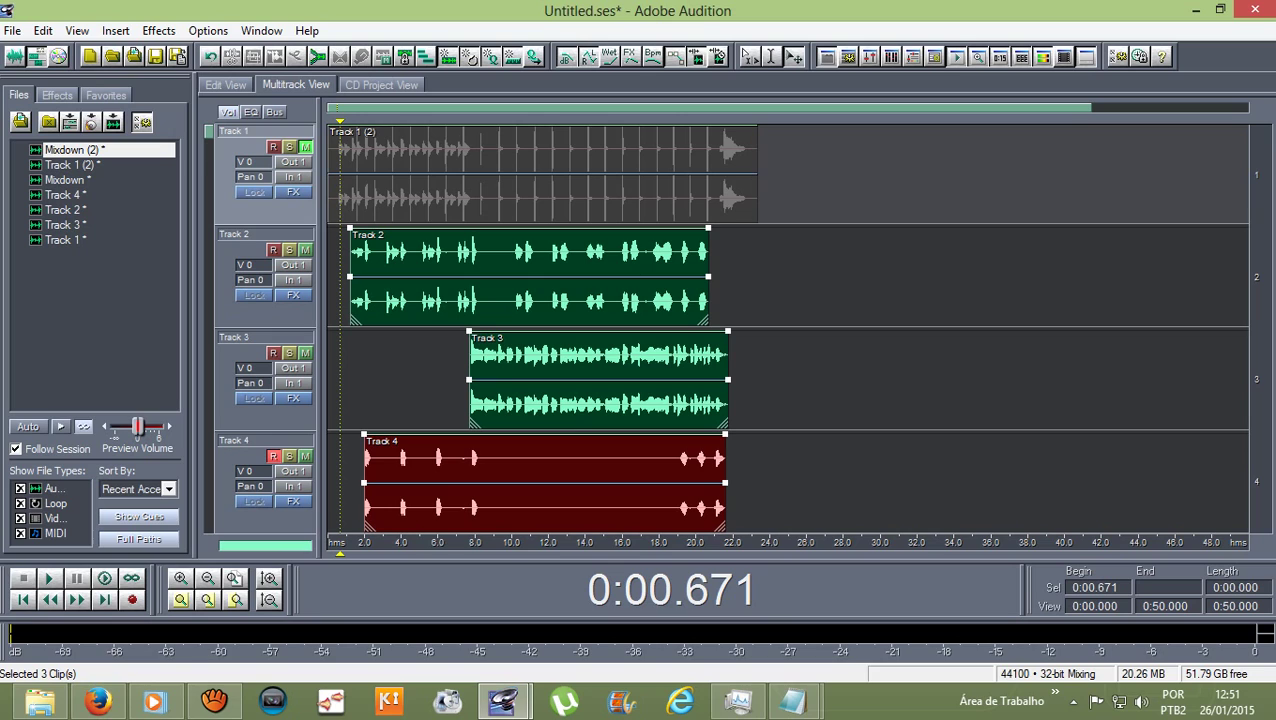
pyautogui.click(785, 276)
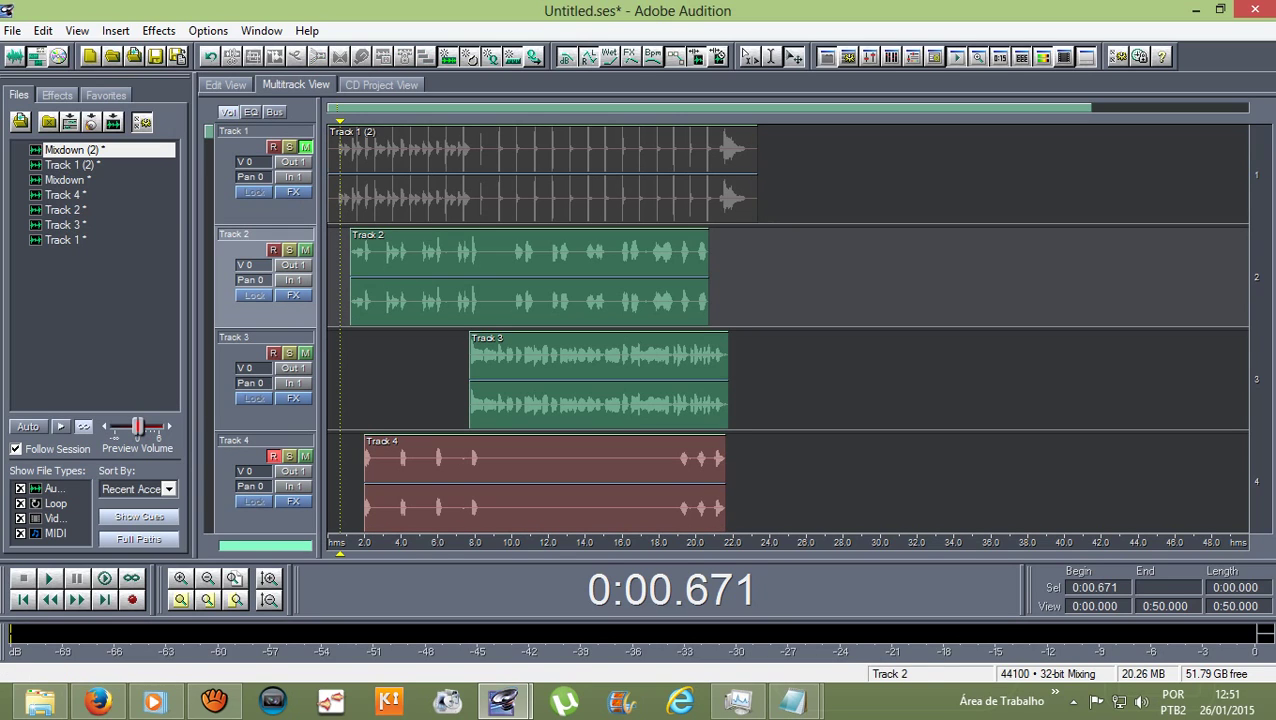
# - Delete the Track 2 and Track 4 clips and place Mixdown (2) on Track 2, starting at the beginning of the session
pyautogui.click(529, 276)
pyautogui.press('Delete')
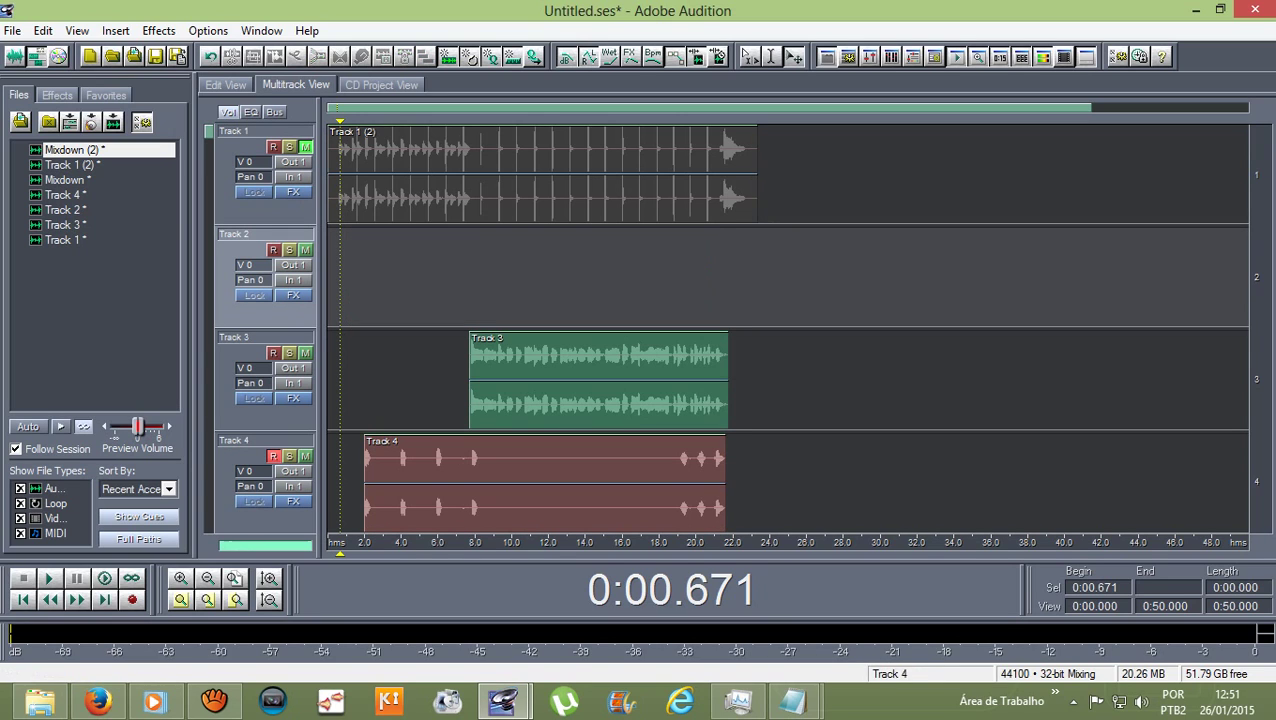
pyautogui.click(544, 483)
pyautogui.press('Delete')
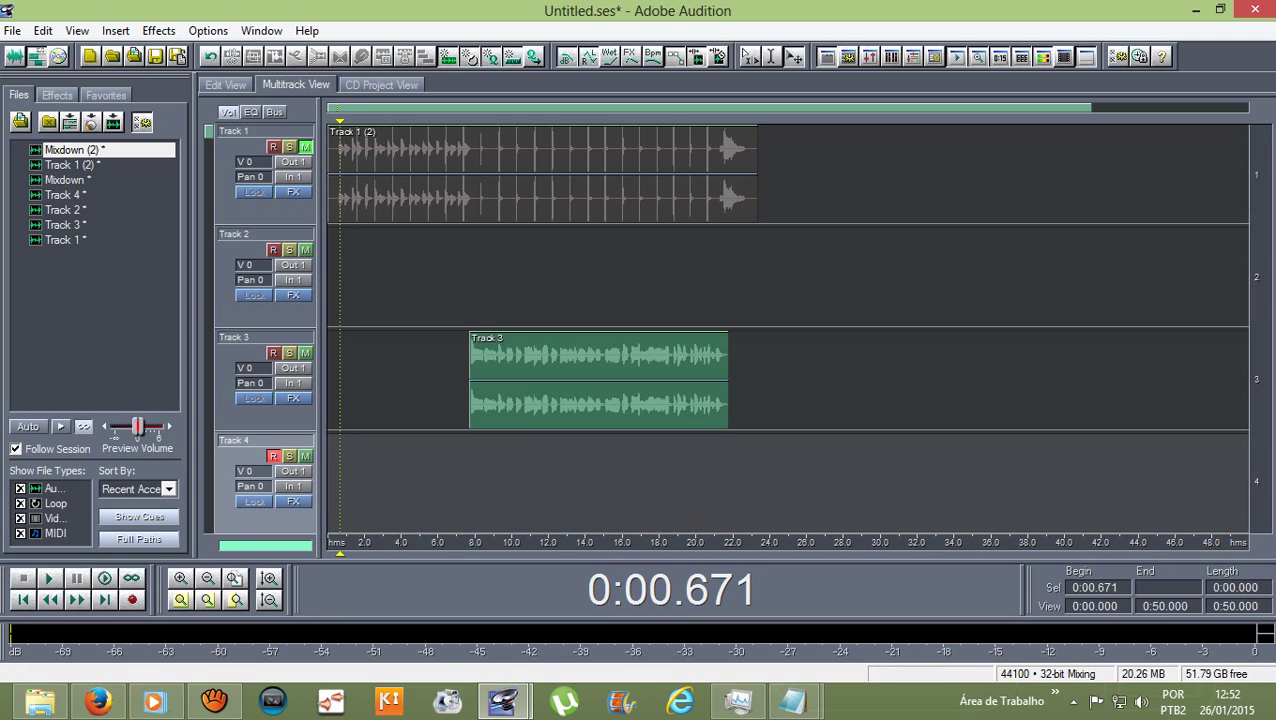
pyautogui.moveTo(75, 149); pyautogui.dragTo(470, 252)
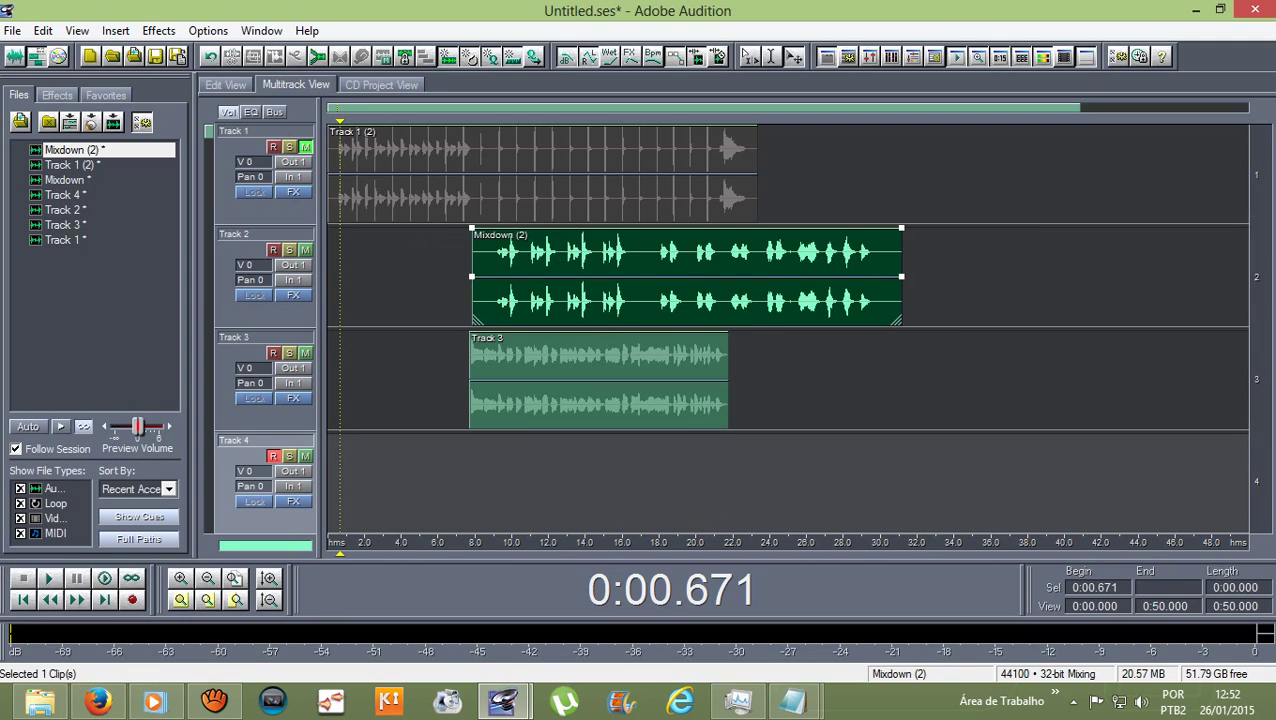
pyautogui.moveTo(560, 252); pyautogui.dragTo(418, 252)
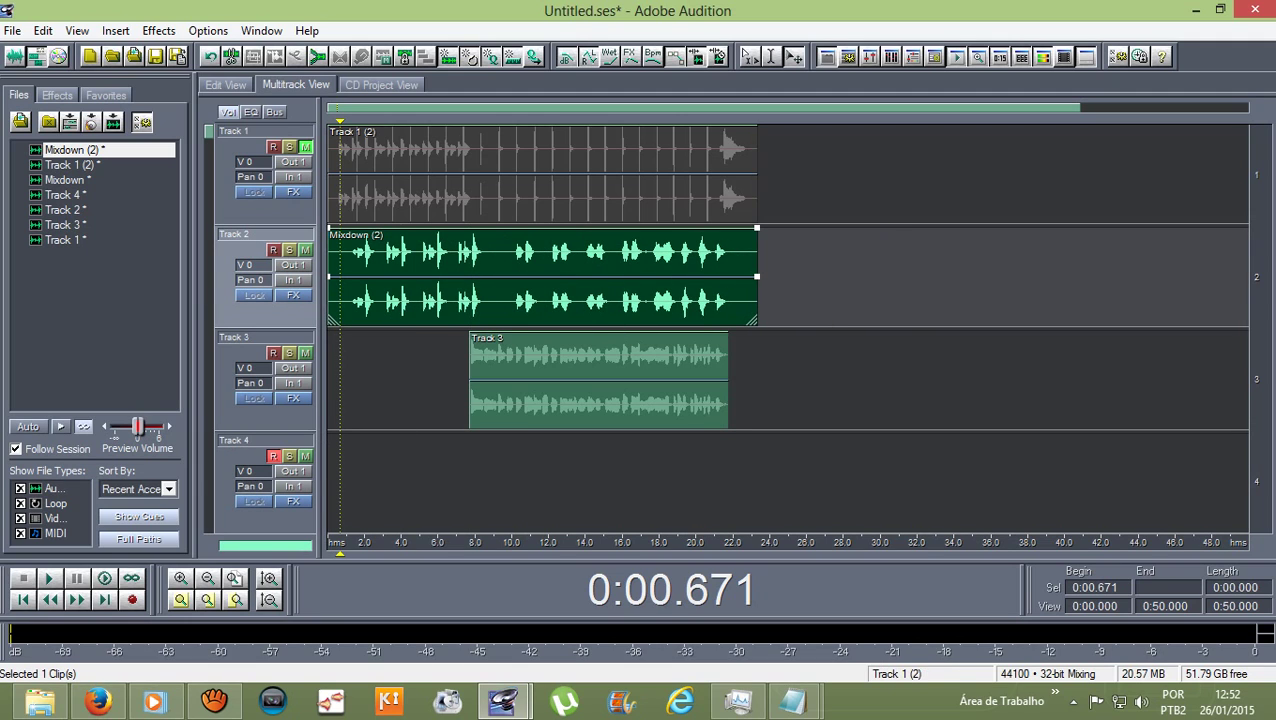
# - Move the playback cursor to about 7.1 s and unmute Track 1
pyautogui.moveTo(340, 121); pyautogui.dragTo(458, 121)
pyautogui.click(305, 147)
pyautogui.click(542, 175)
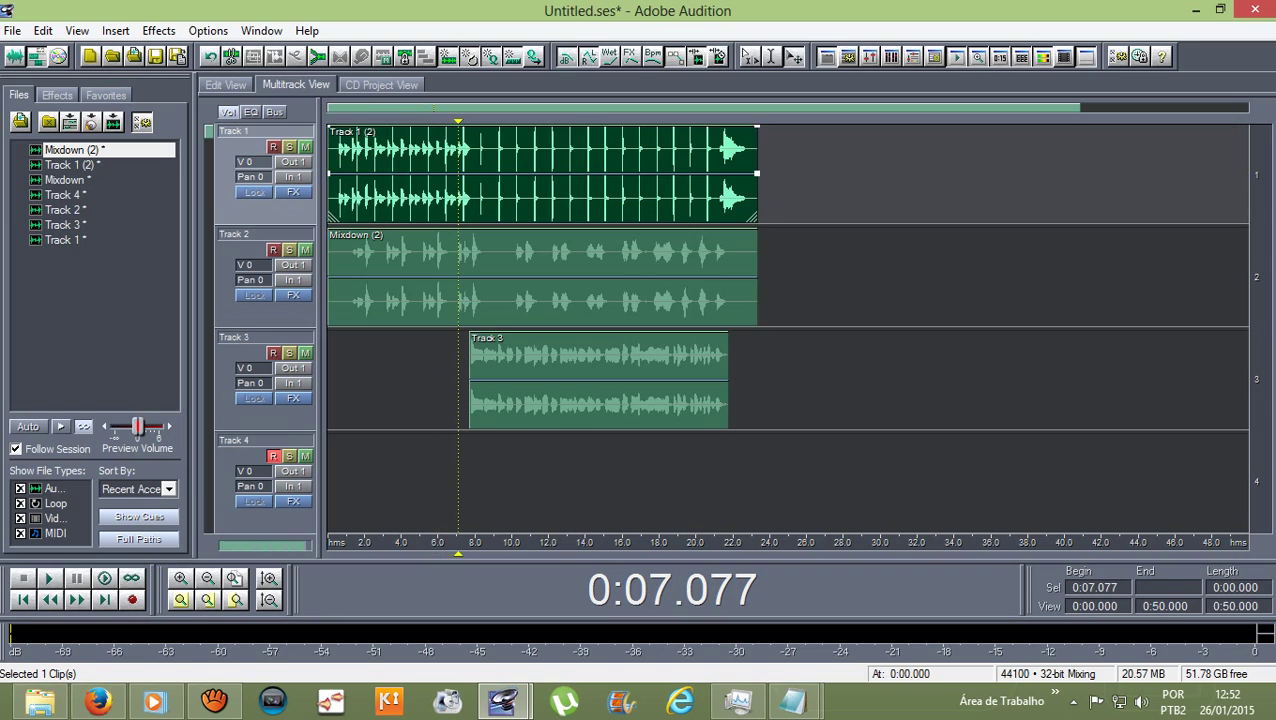
pyautogui.click(542, 276)
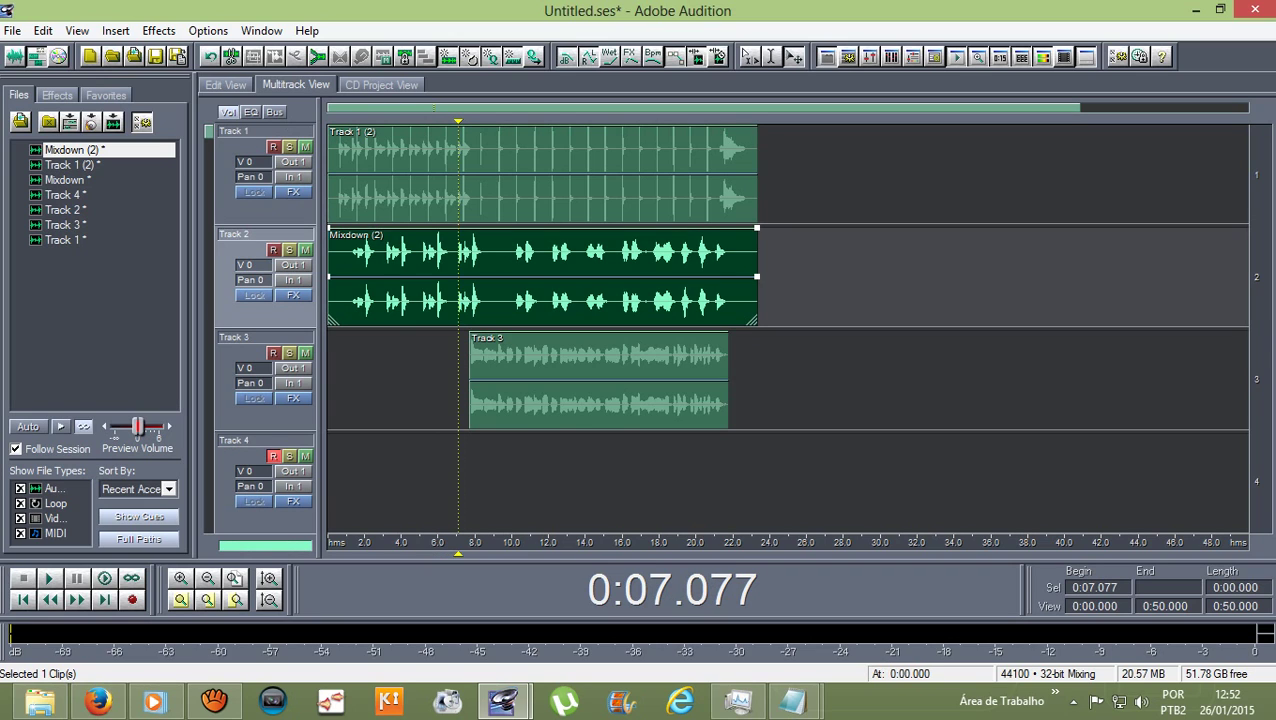
pyautogui.click(598, 379)
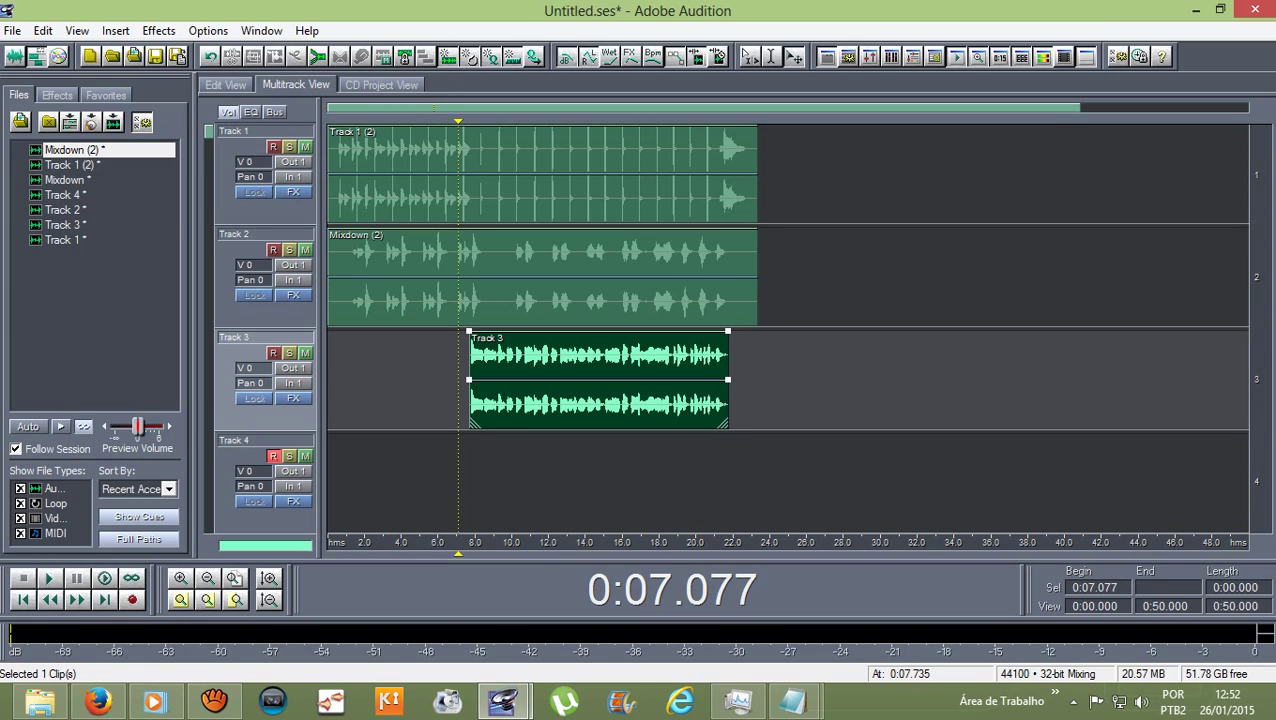
# - Open the Track 3 clip for editing and apply Studio Reverb with the Vocal Reverb (small) preset
pyautogui.doubleClick(540, 390)
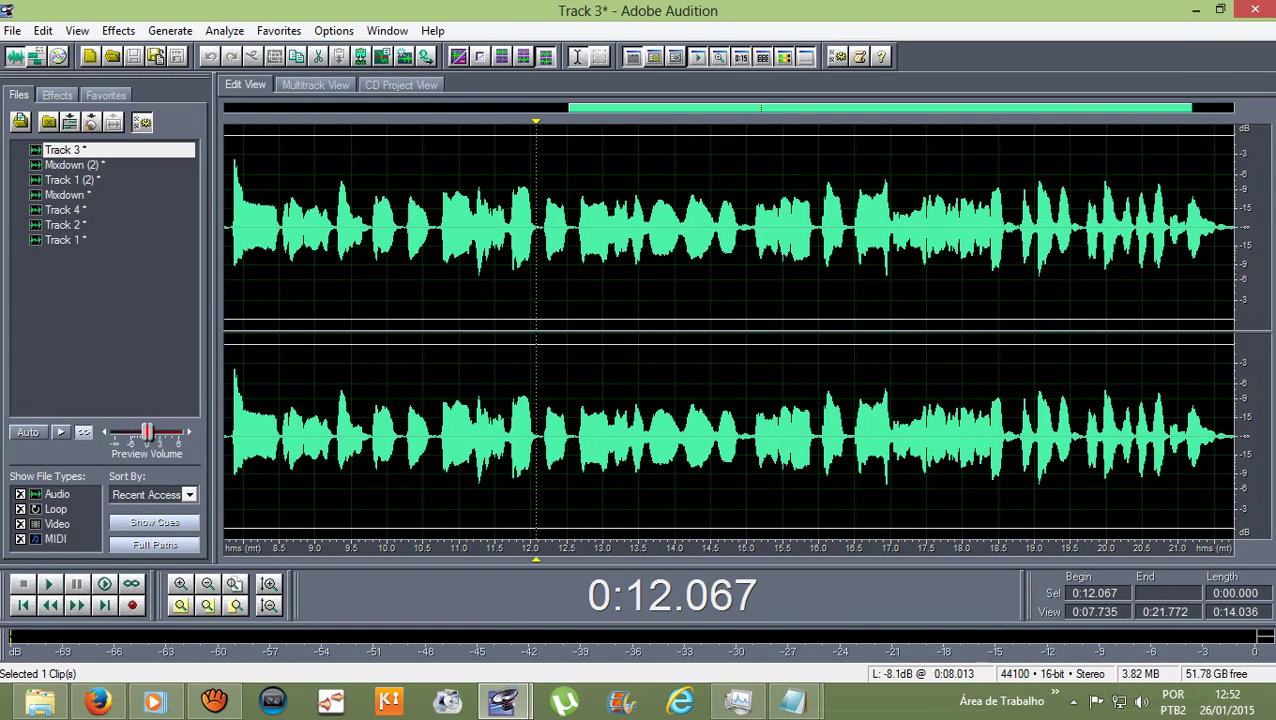
pyautogui.click(118, 30)
pyautogui.moveTo(160, 141)
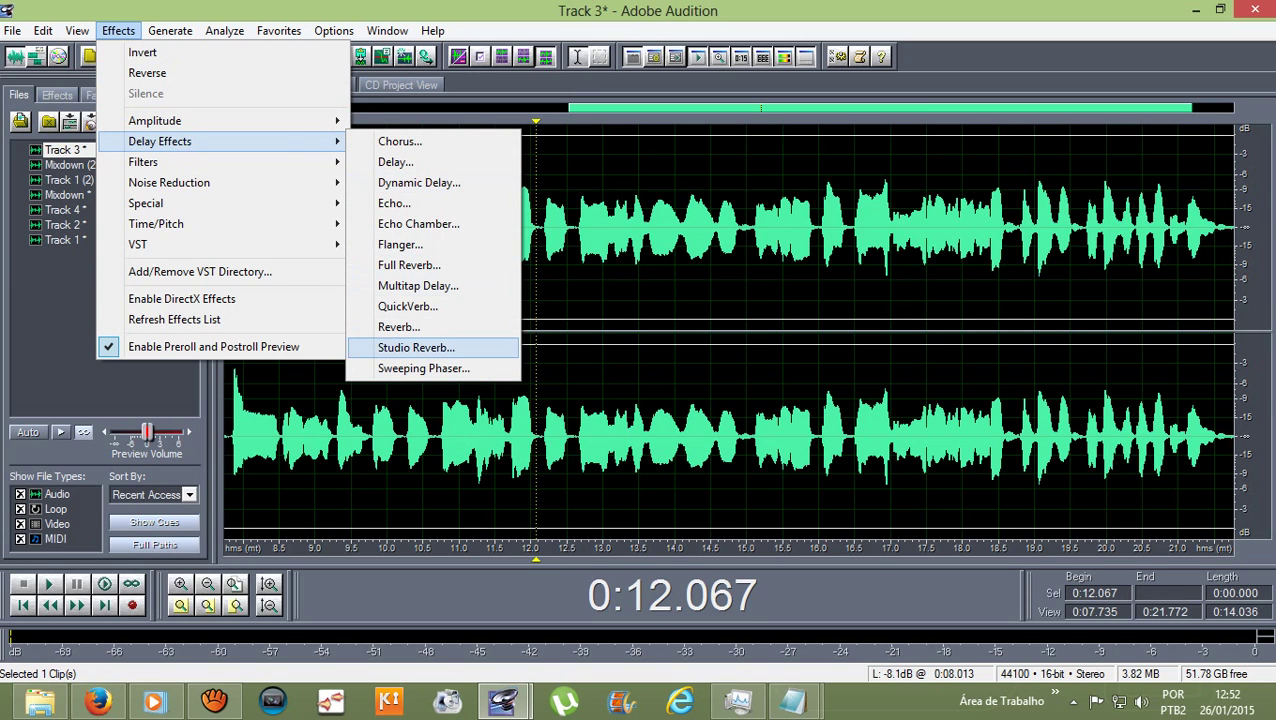
pyautogui.click(416, 347)
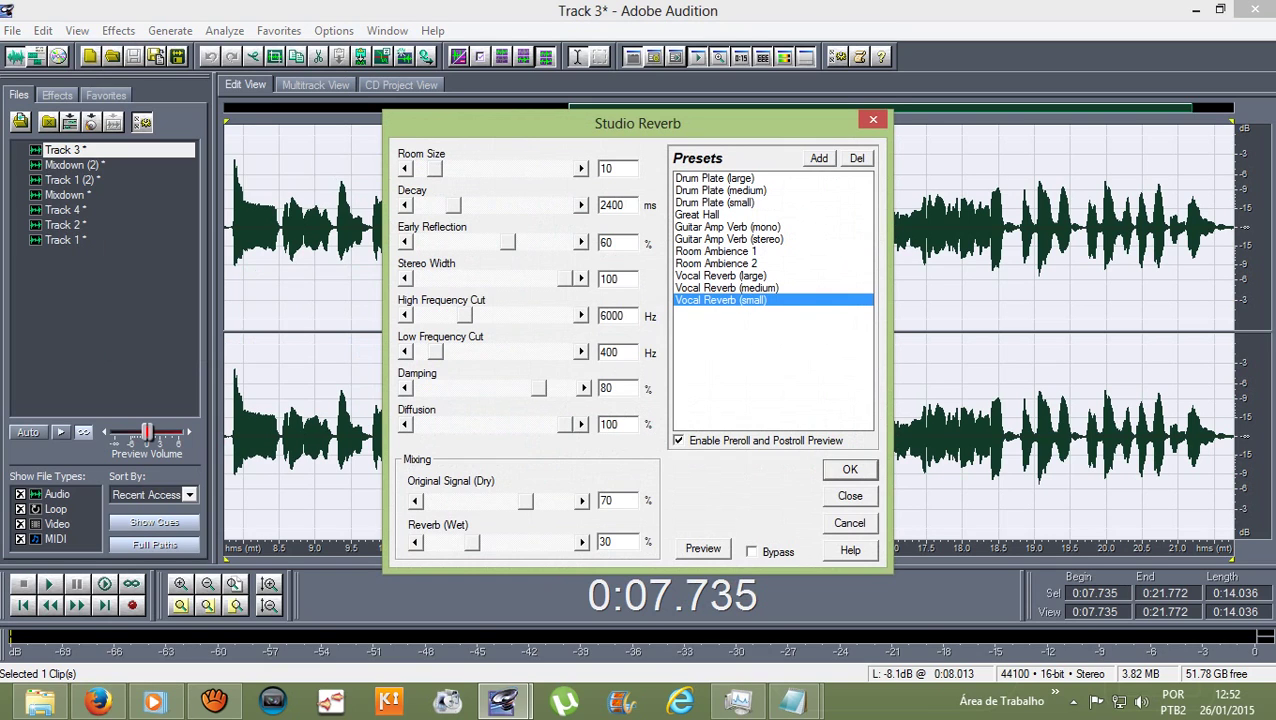
pyautogui.press('Return')
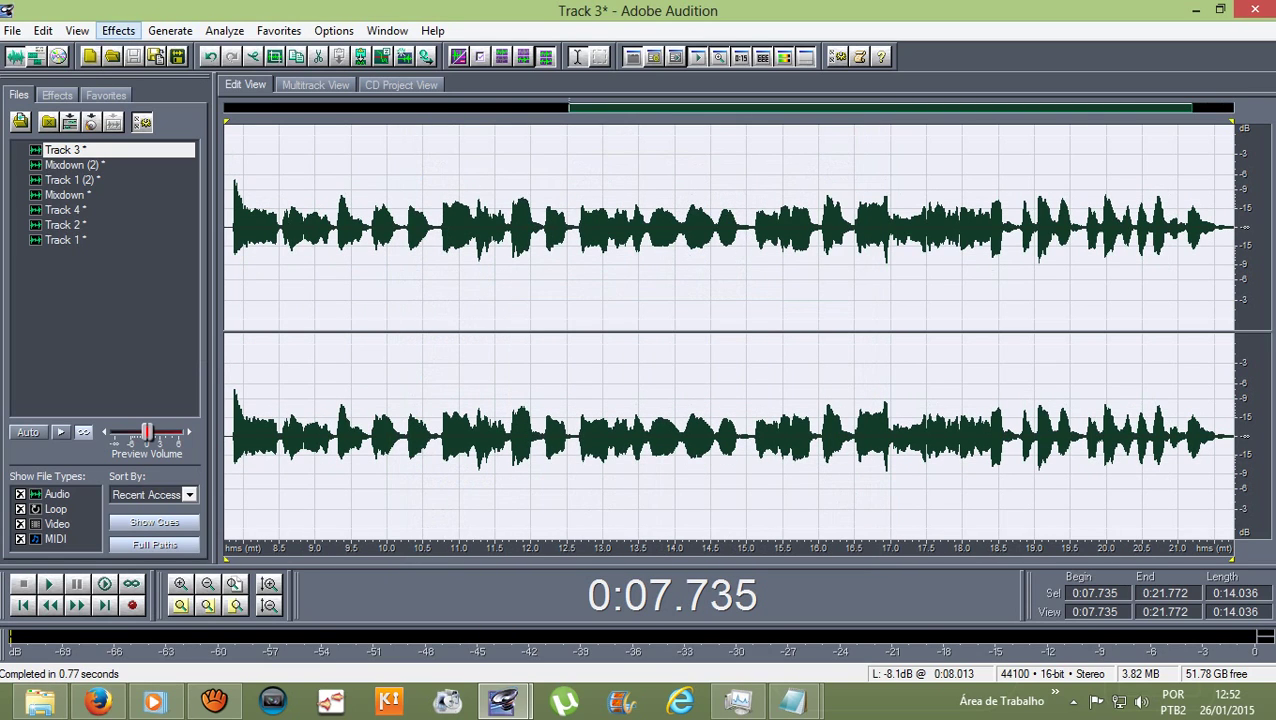
# - Amplify the whole Track 3 vocal with a slightly raised constant gain and play part of the result
pyautogui.click(118, 30)
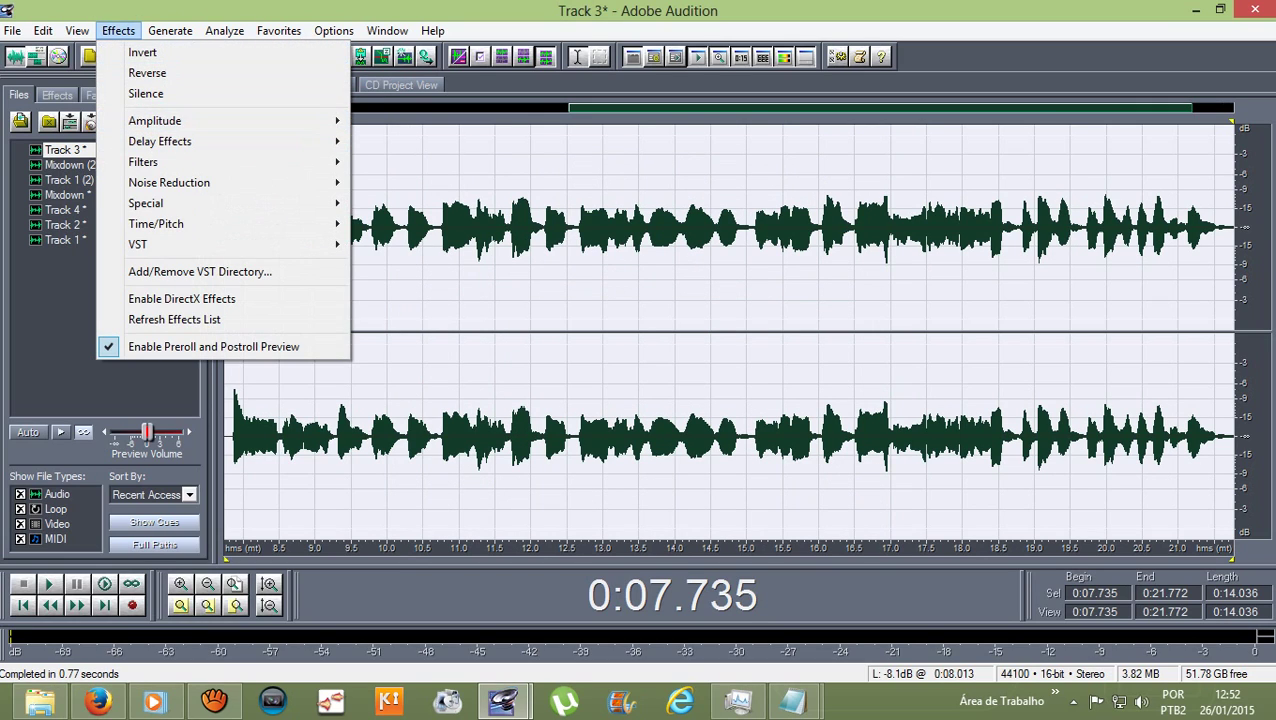
pyautogui.moveTo(180, 120)
pyautogui.click(415, 120)
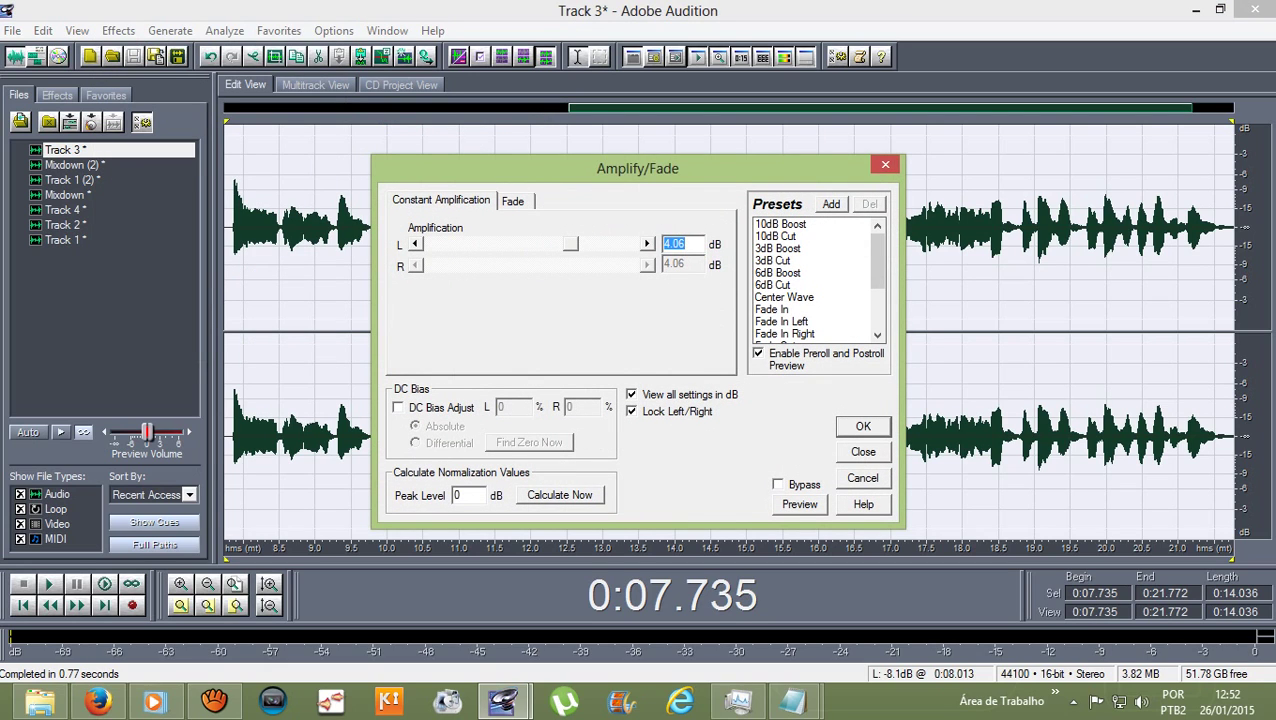
pyautogui.moveTo(570, 243); pyautogui.dragTo(572, 244)
pyautogui.press('Return')
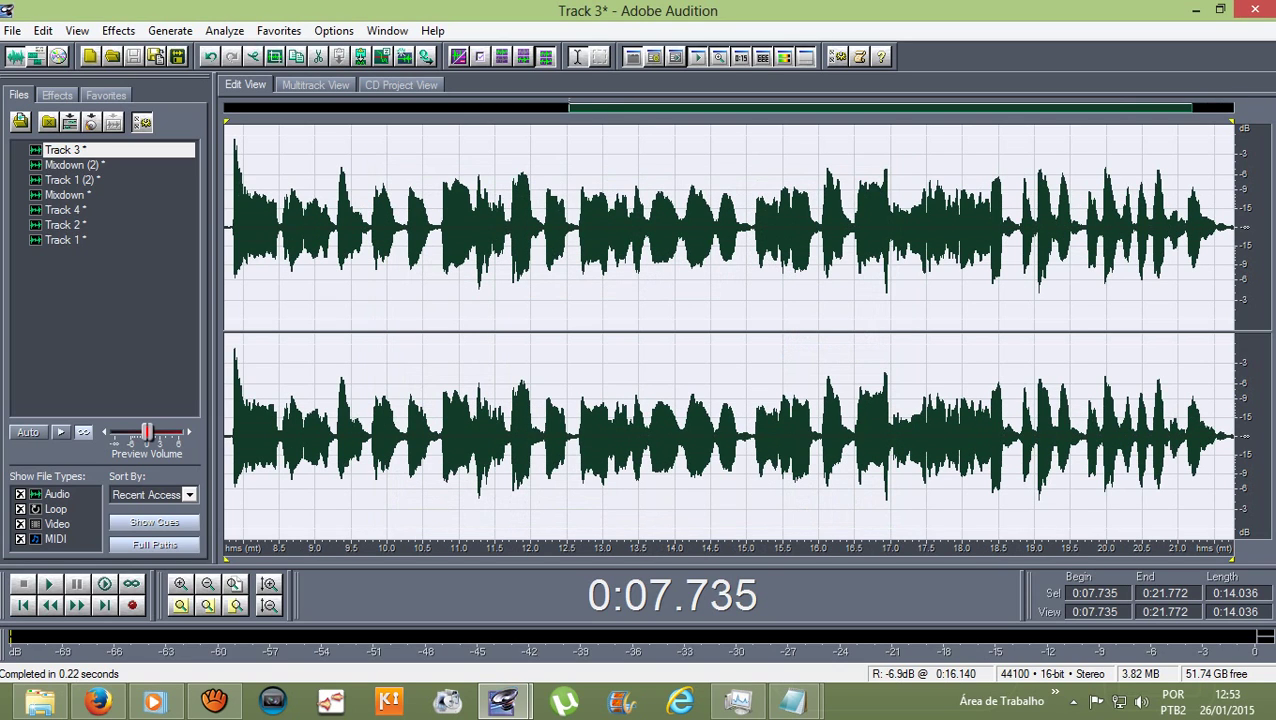
pyautogui.press('space')
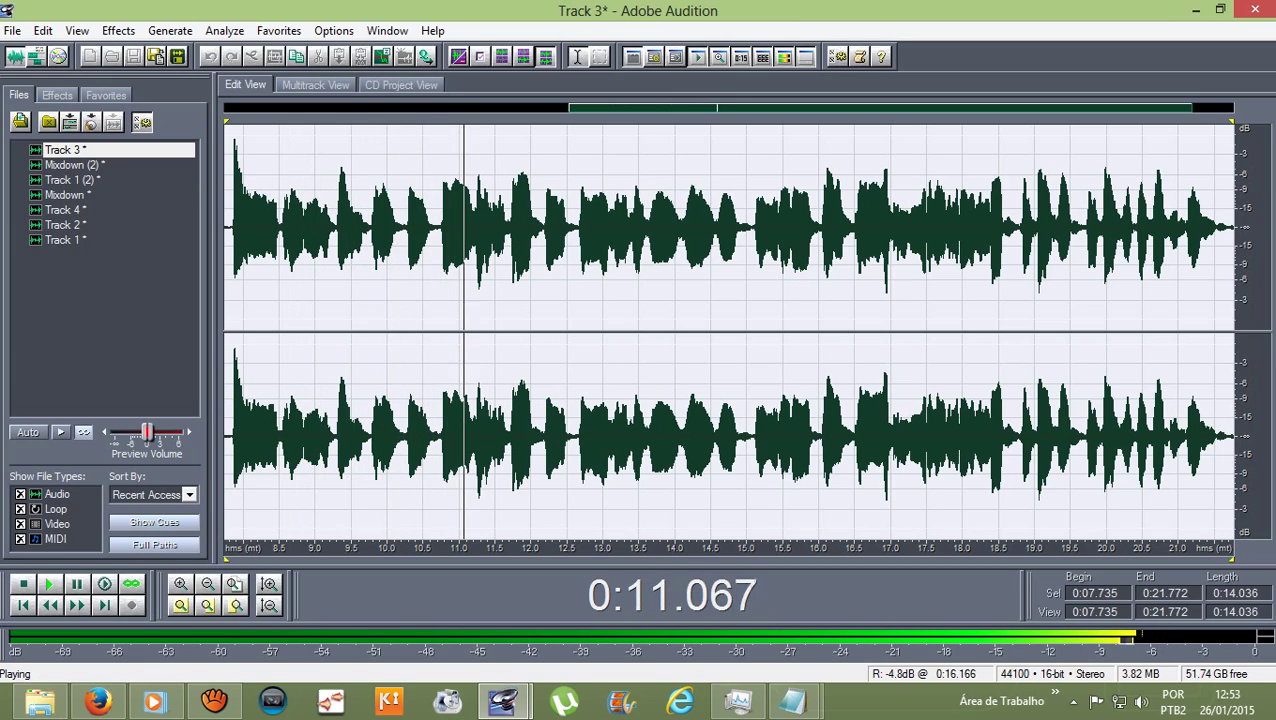
pyautogui.press('space')
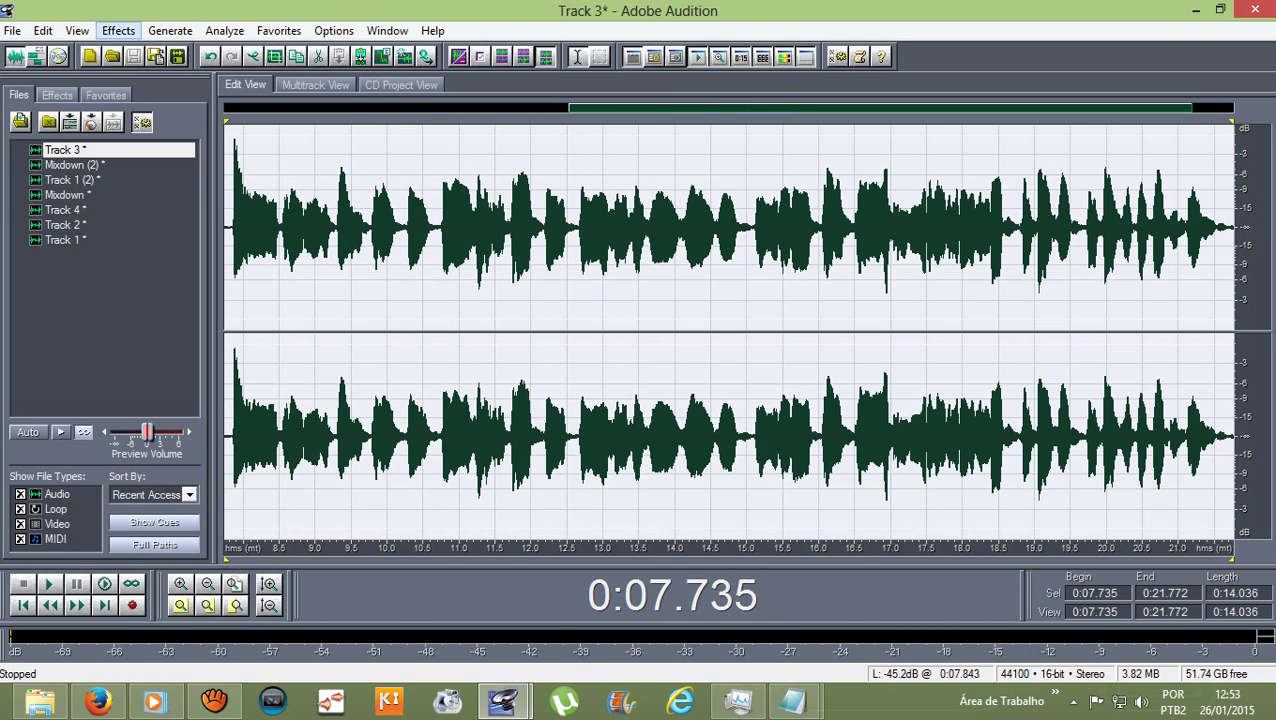
# - Apply manual Pitch Correction with an FFT size of 4096 to the whole Track 3 vocal and play it back
pyautogui.click(118, 30)
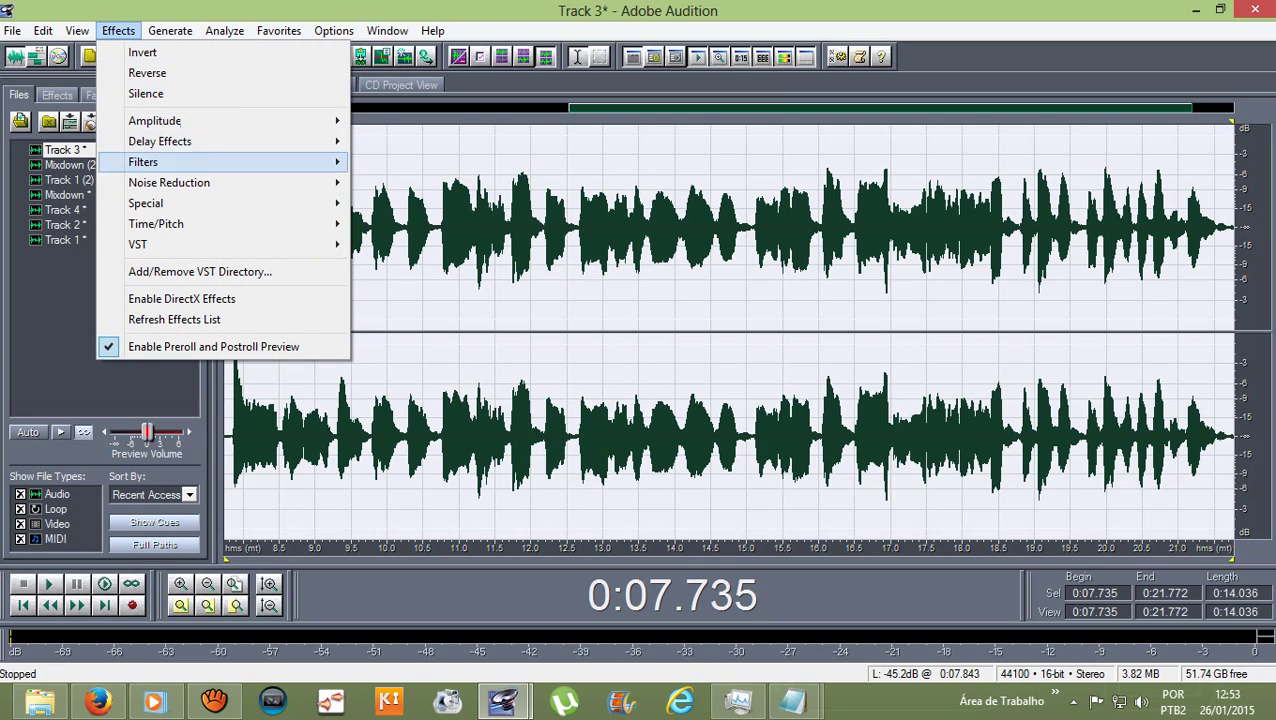
pyautogui.moveTo(200, 224)
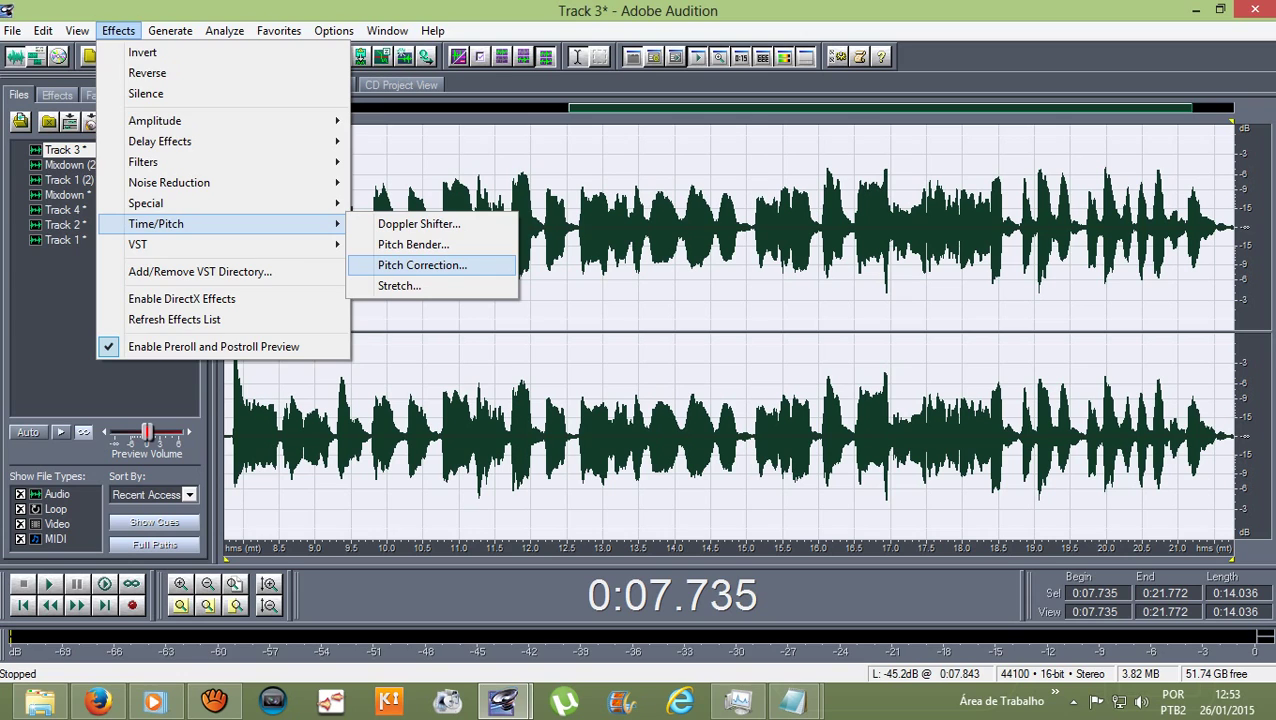
pyautogui.click(422, 265)
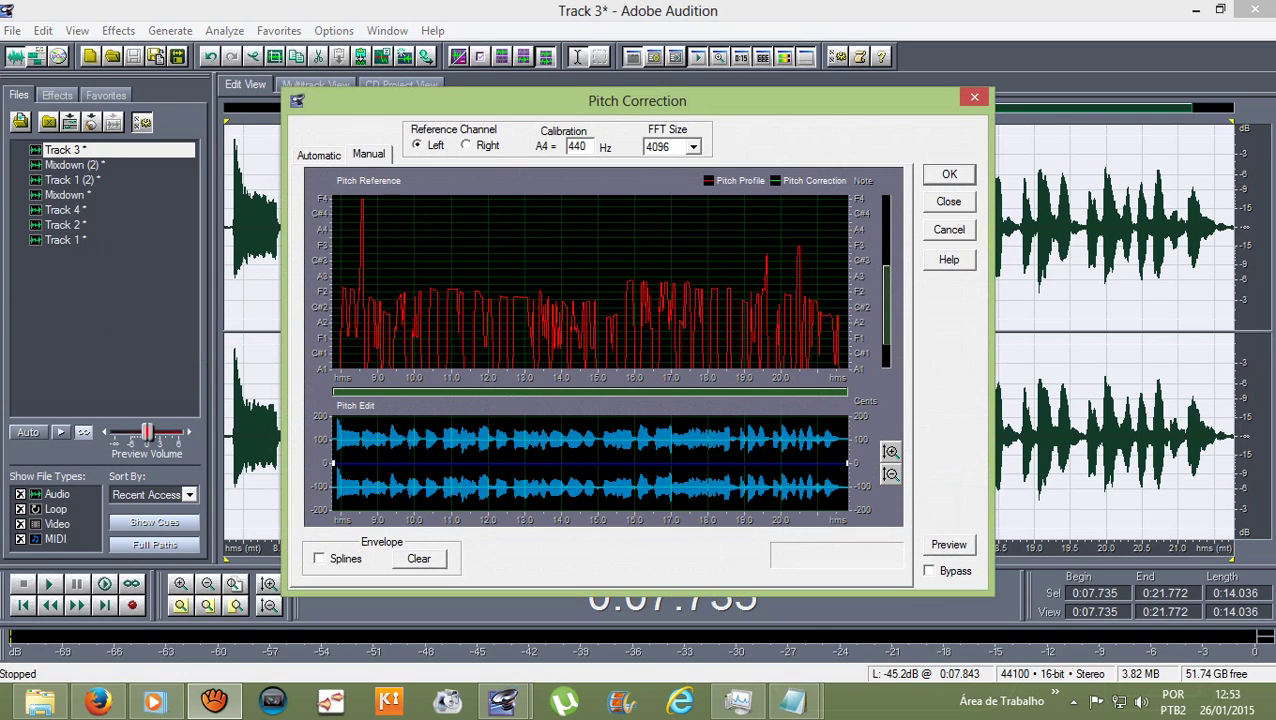
pyautogui.press('Return')
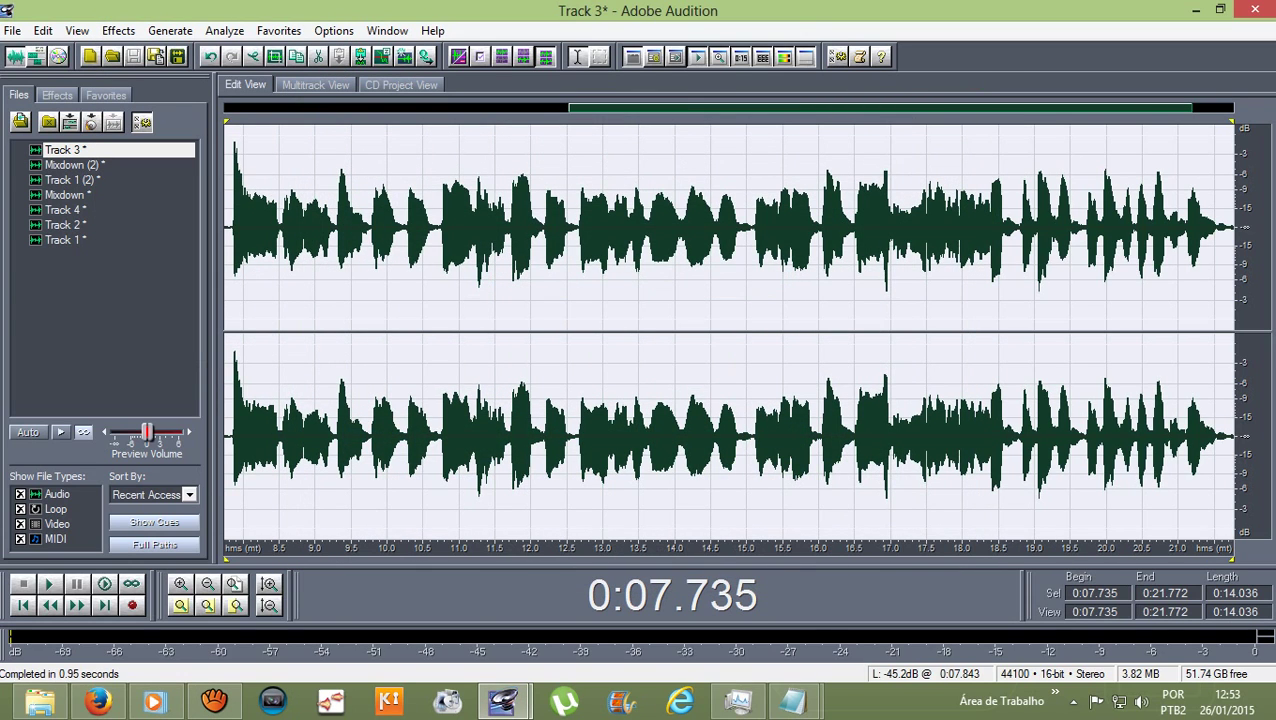
pyautogui.press('space')
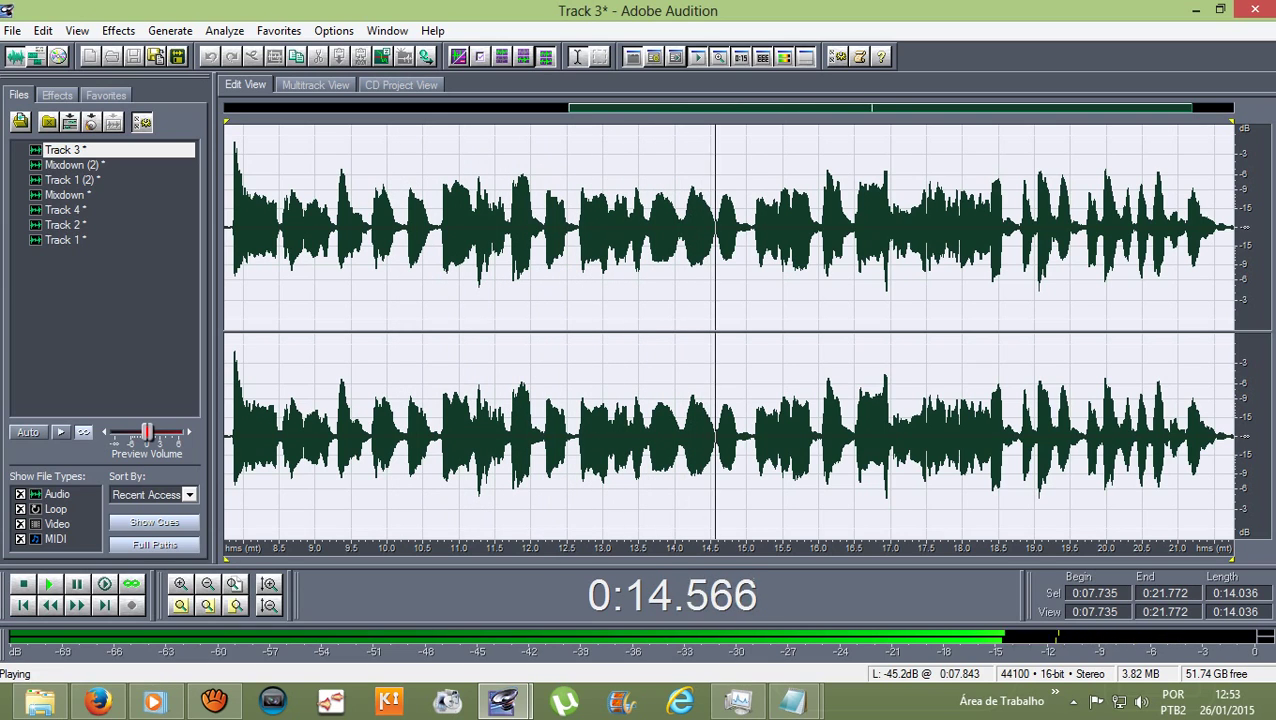
pyautogui.press('space')
# - Return to the multitrack session and clear the time selection, placing the cursor at about 6.5 s
pyautogui.press('F12')
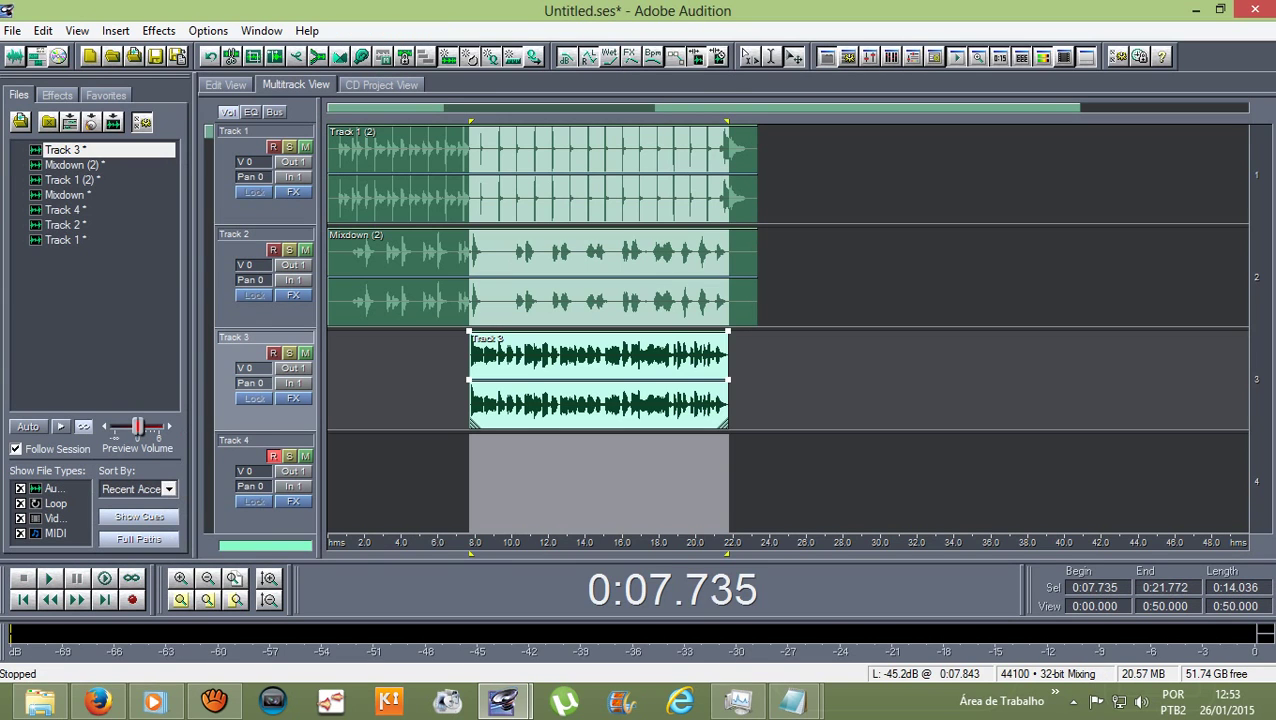
pyautogui.click(470, 121)
pyautogui.moveTo(470, 121); pyautogui.dragTo(448, 121)
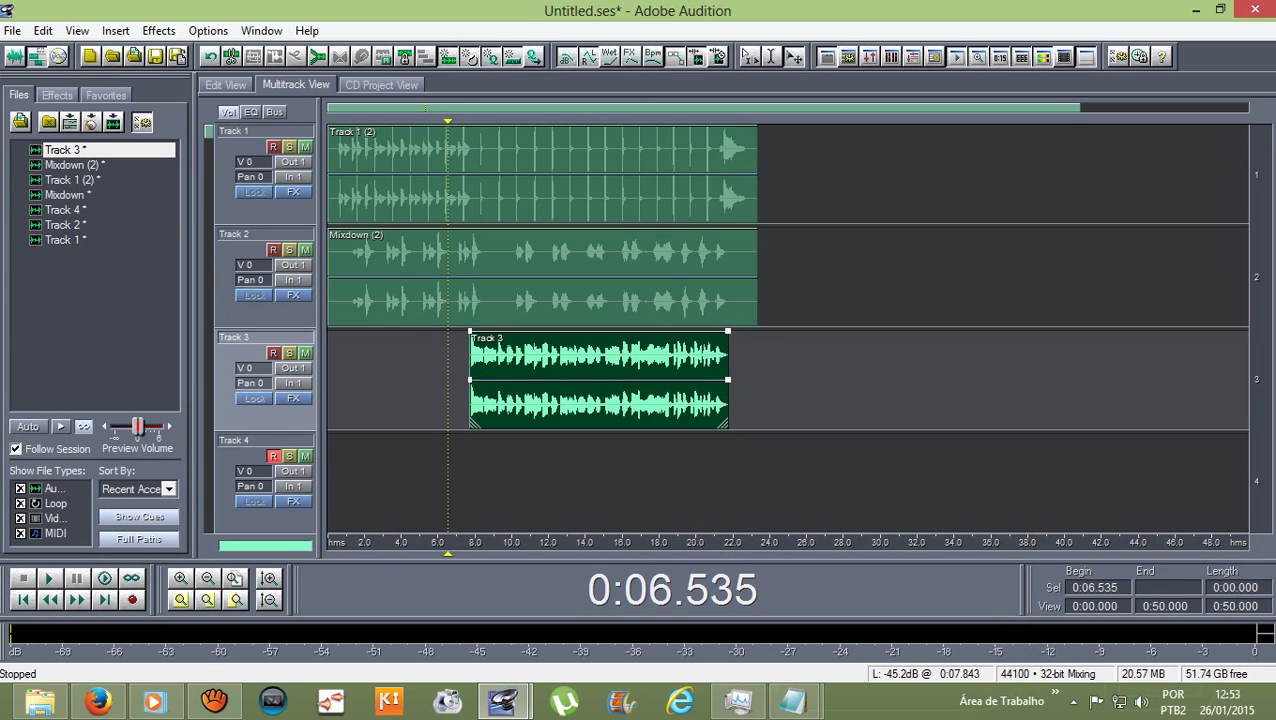
pyautogui.click(471, 175)
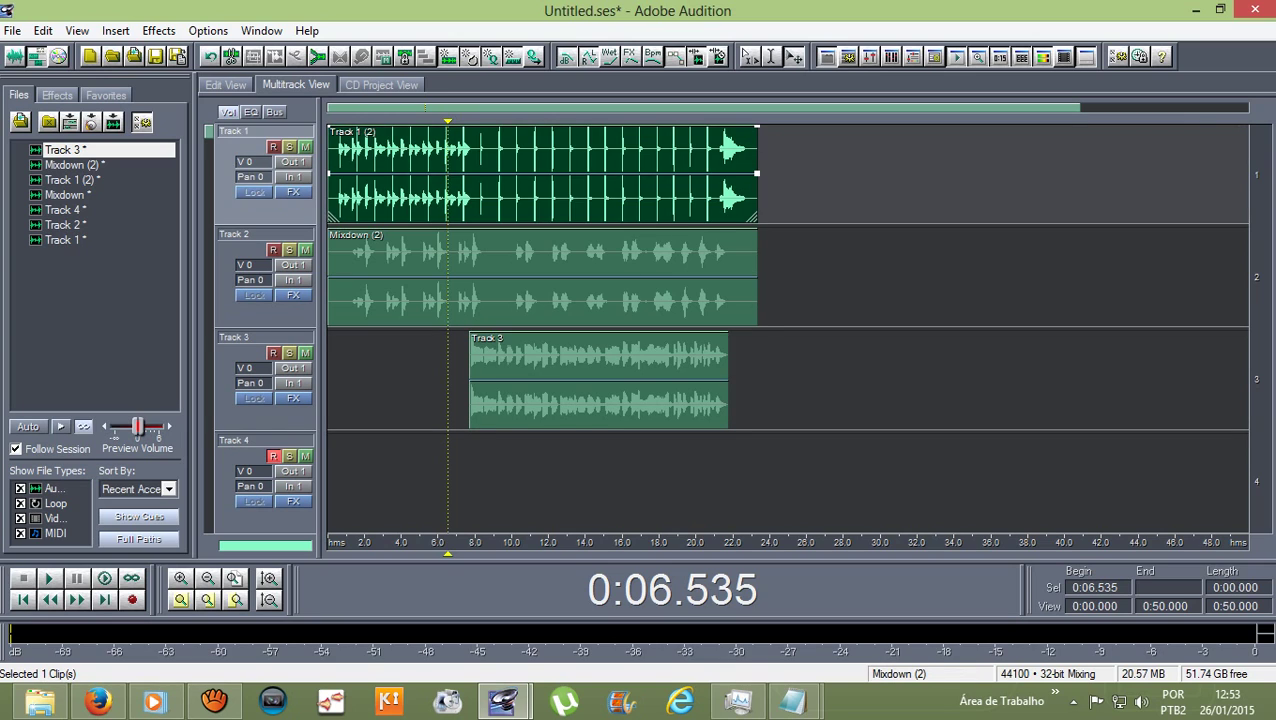
pyautogui.click(471, 277)
pyautogui.click(471, 380)
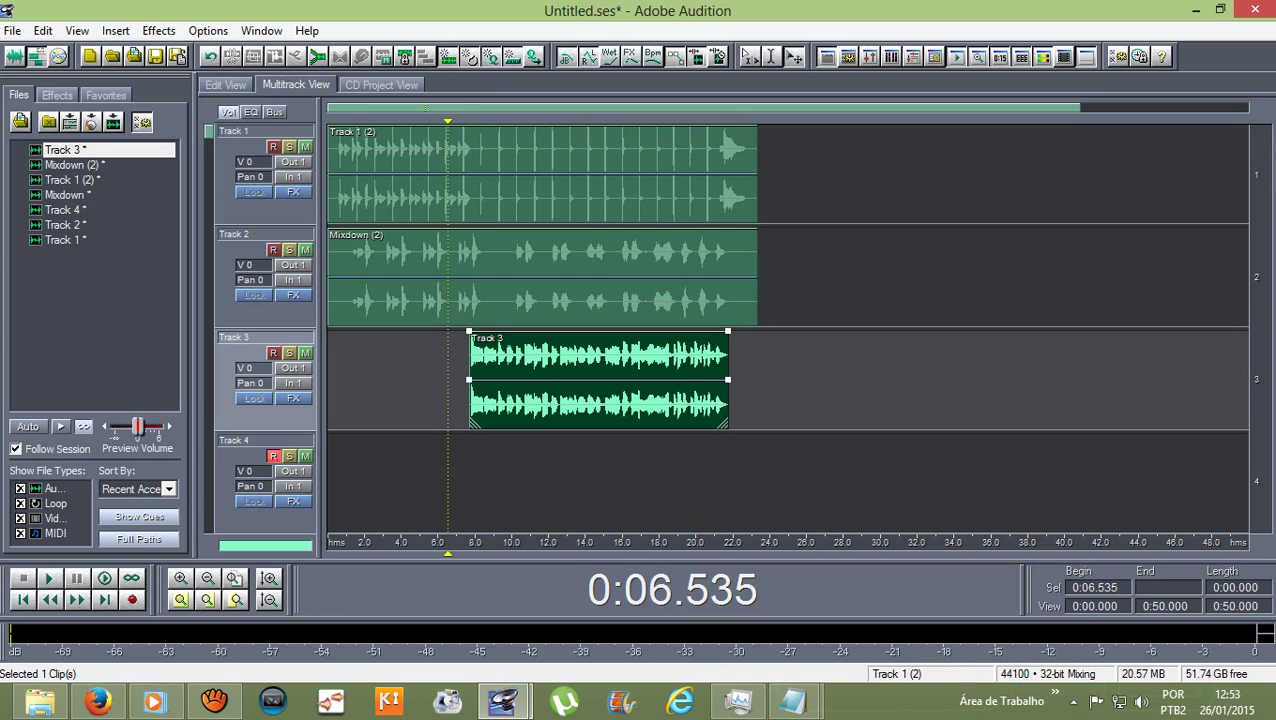
# - Play the full mix from the start and replay the passages from about 11.7 s and 14 s to check the Track 3 vocal
pyautogui.press('Home')
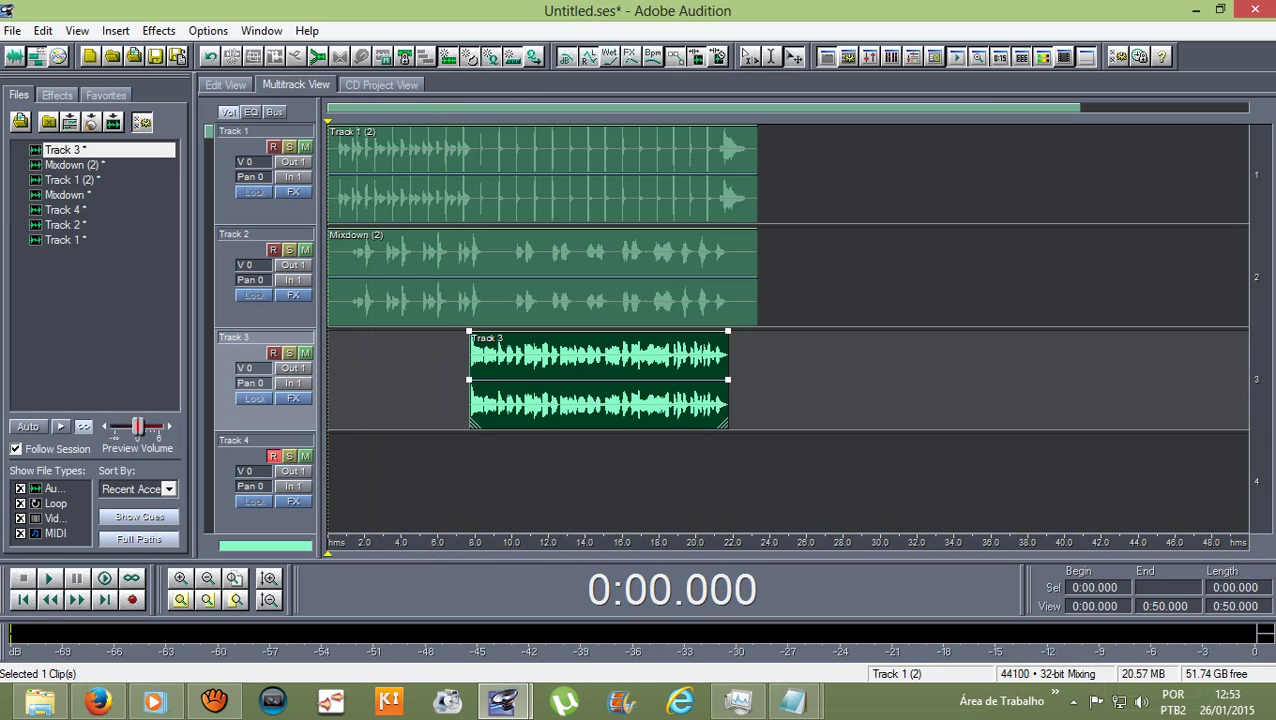
pyautogui.press('space')
pyautogui.moveTo(328, 121)
pyautogui.mouseDown()
pyautogui.moveTo(566, 121)
pyautogui.moveTo(552, 121)
pyautogui.mouseUp()
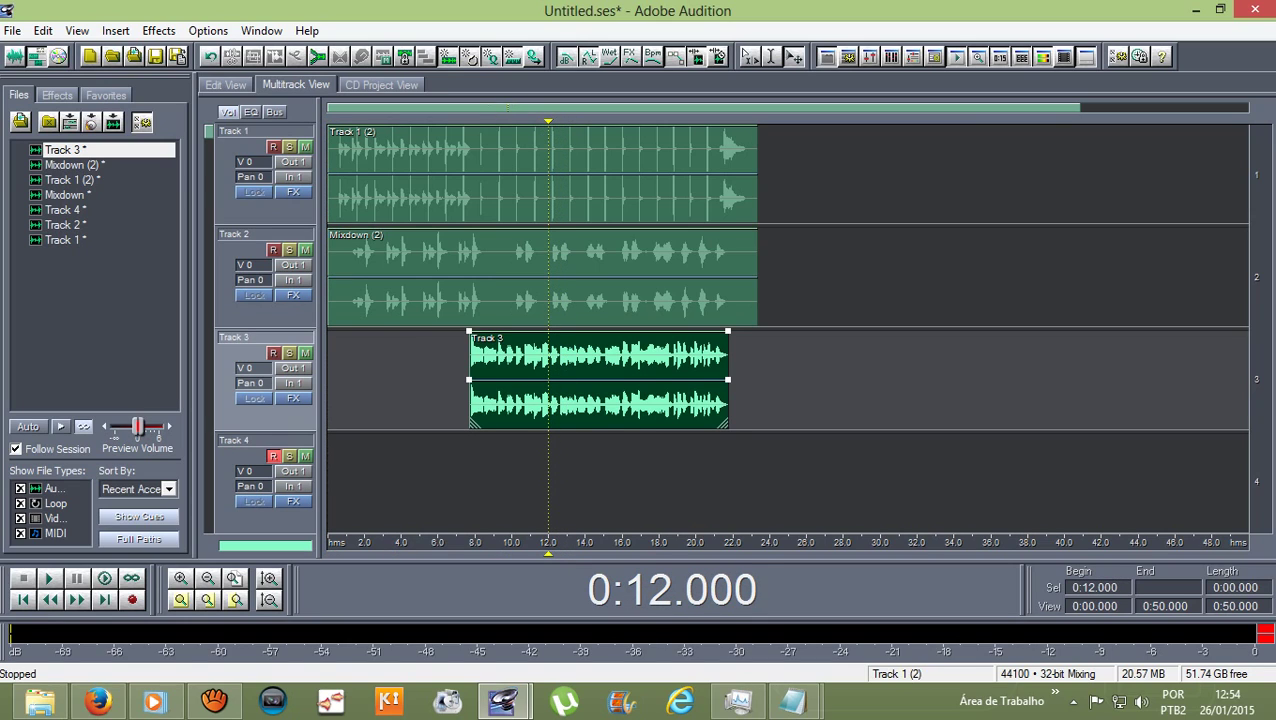
pyautogui.click(542, 121)
pyautogui.press('space')
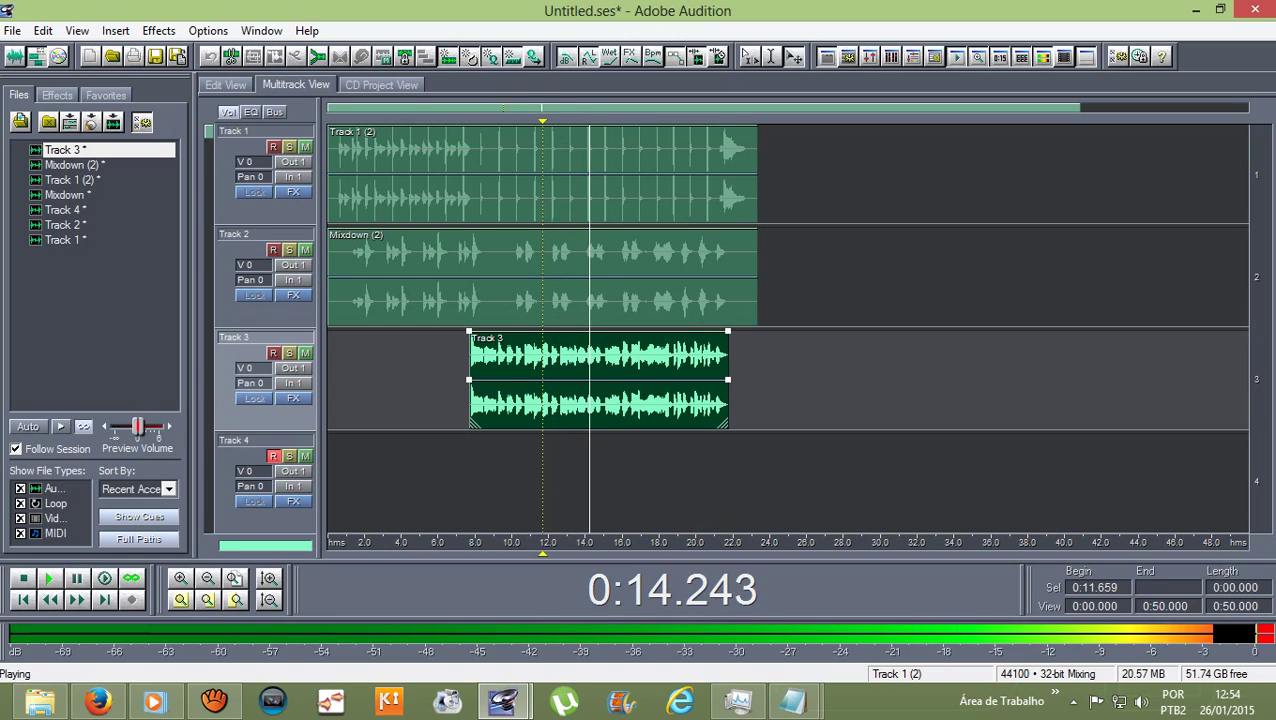
pyautogui.moveTo(542, 121); pyautogui.dragTo(593, 121)
pyautogui.press('space')
pyautogui.click(585, 121)
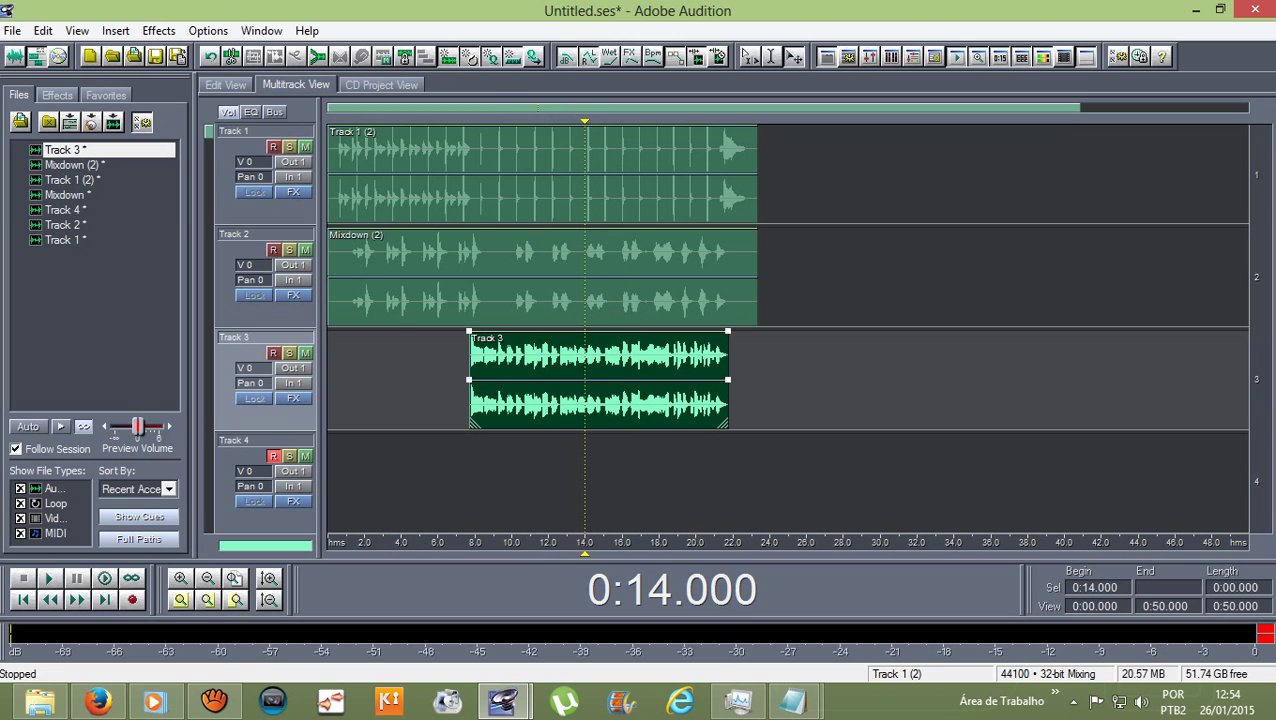
pyautogui.press('space')
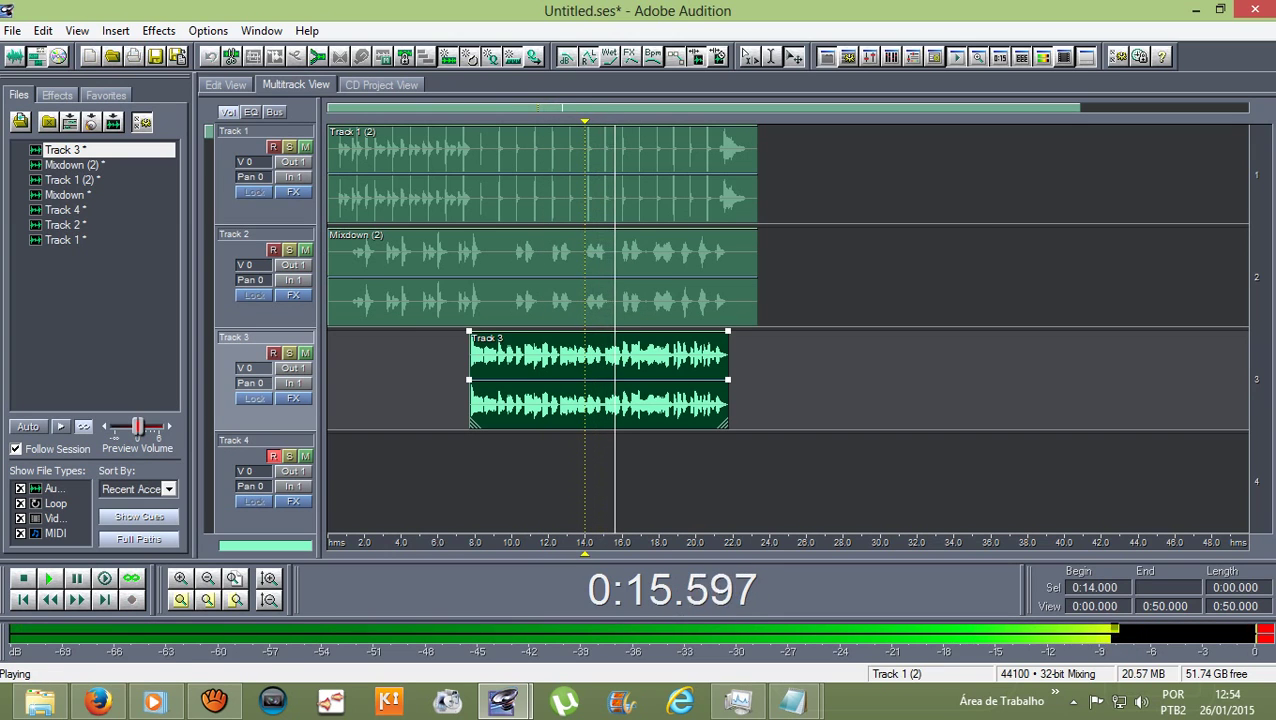
pyautogui.press('space')
# - Open the Track 3 clip for editing, select the range from 15.106 to 16.000 s and play it repeatedly
pyautogui.doubleClick(640, 360)
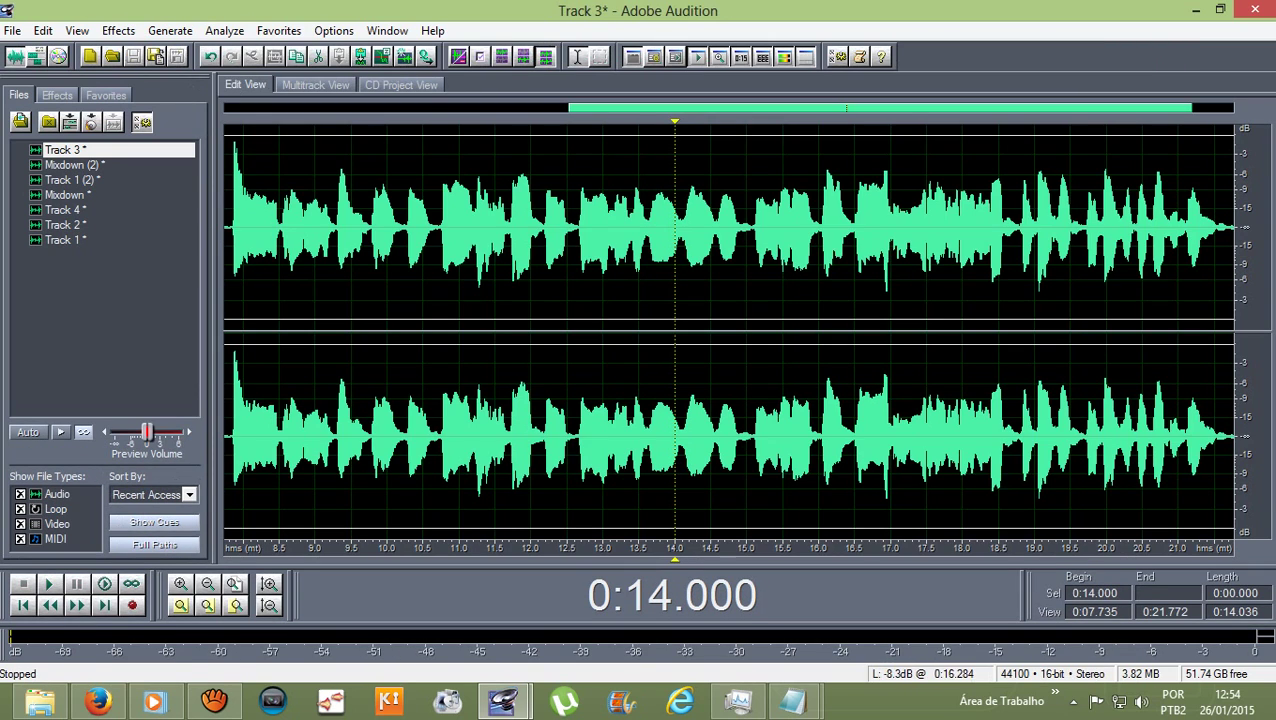
pyautogui.moveTo(746, 250); pyautogui.dragTo(818, 250)
pyautogui.moveTo(747, 121); pyautogui.dragTo(755, 121)
pyautogui.press('space')
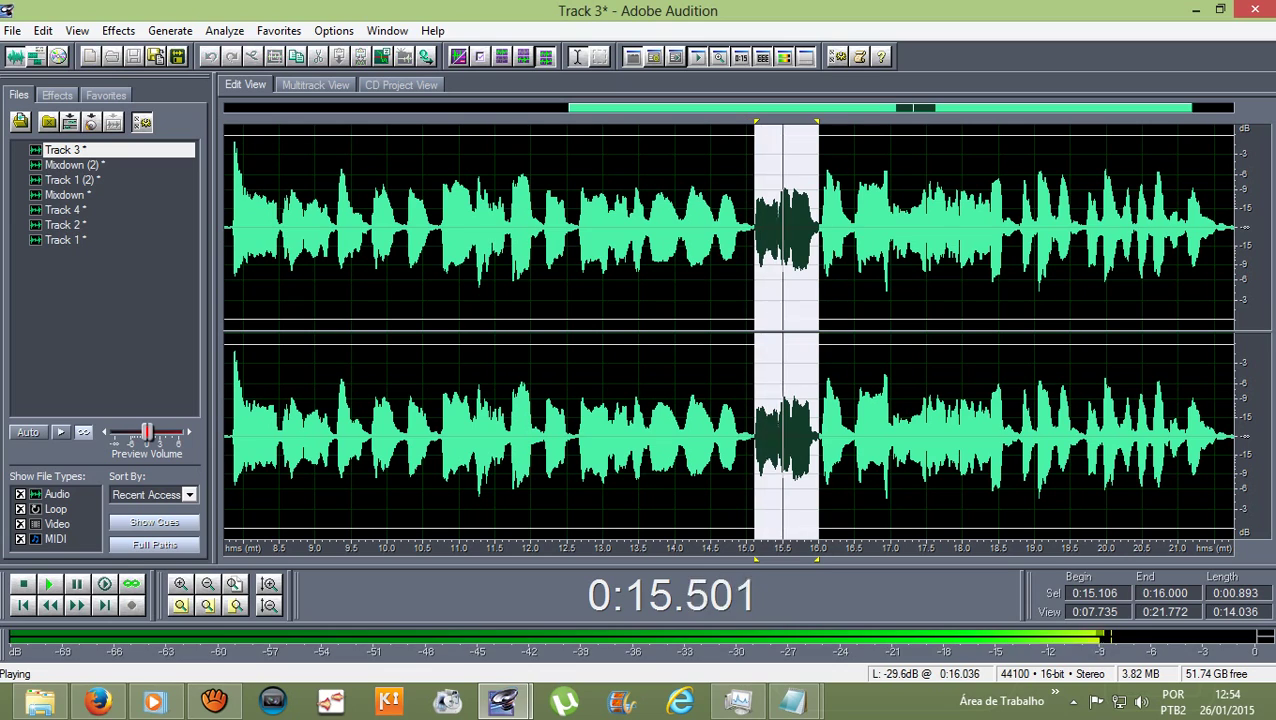
pyautogui.press('space')
pyautogui.press('space')
pyautogui.press('space')
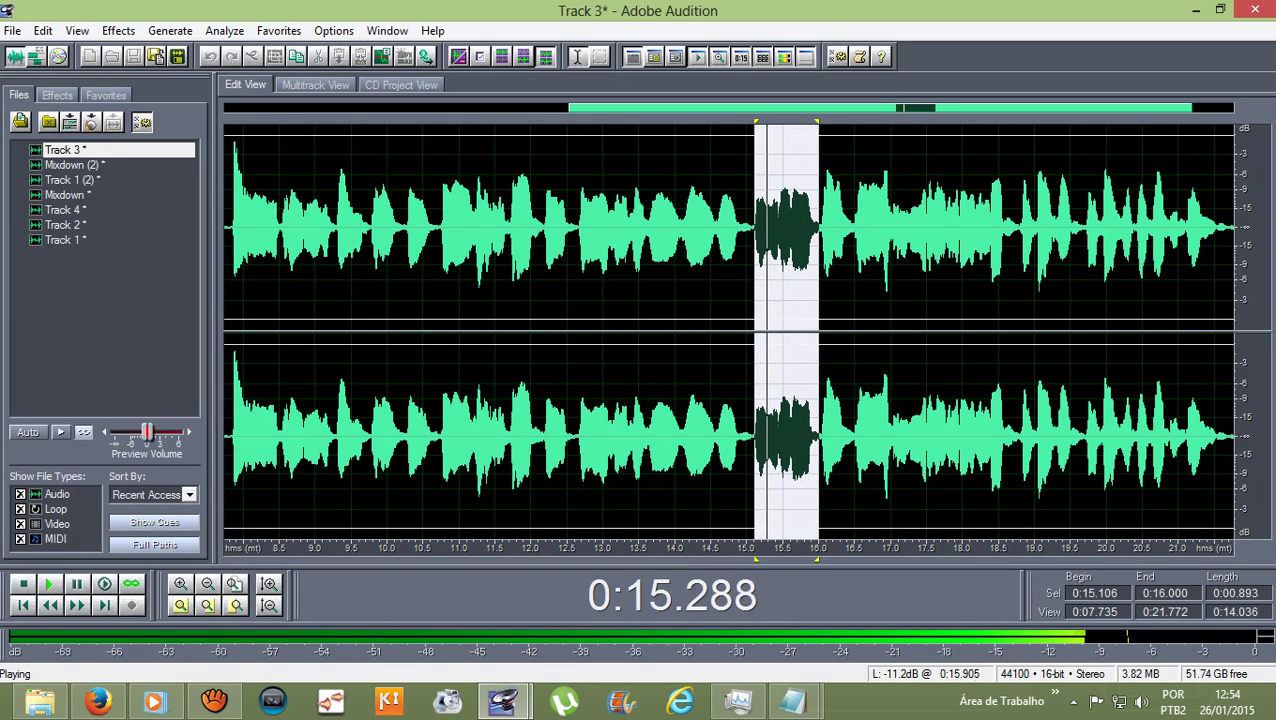
pyautogui.press('space')
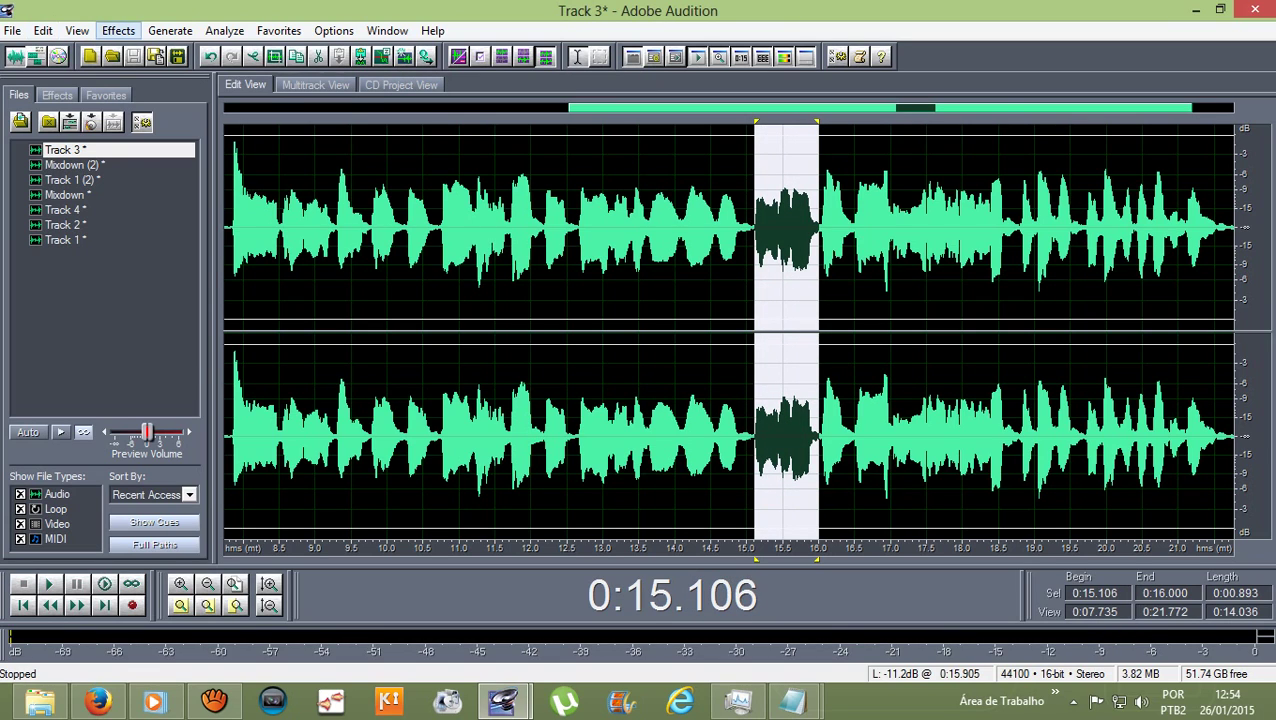
# - Apply manual Pitch Correction with an FFT size of 4096 to the selected 15.106 to 16.000 s range of Track 3
pyautogui.click(118, 30)
pyautogui.moveTo(230, 244)
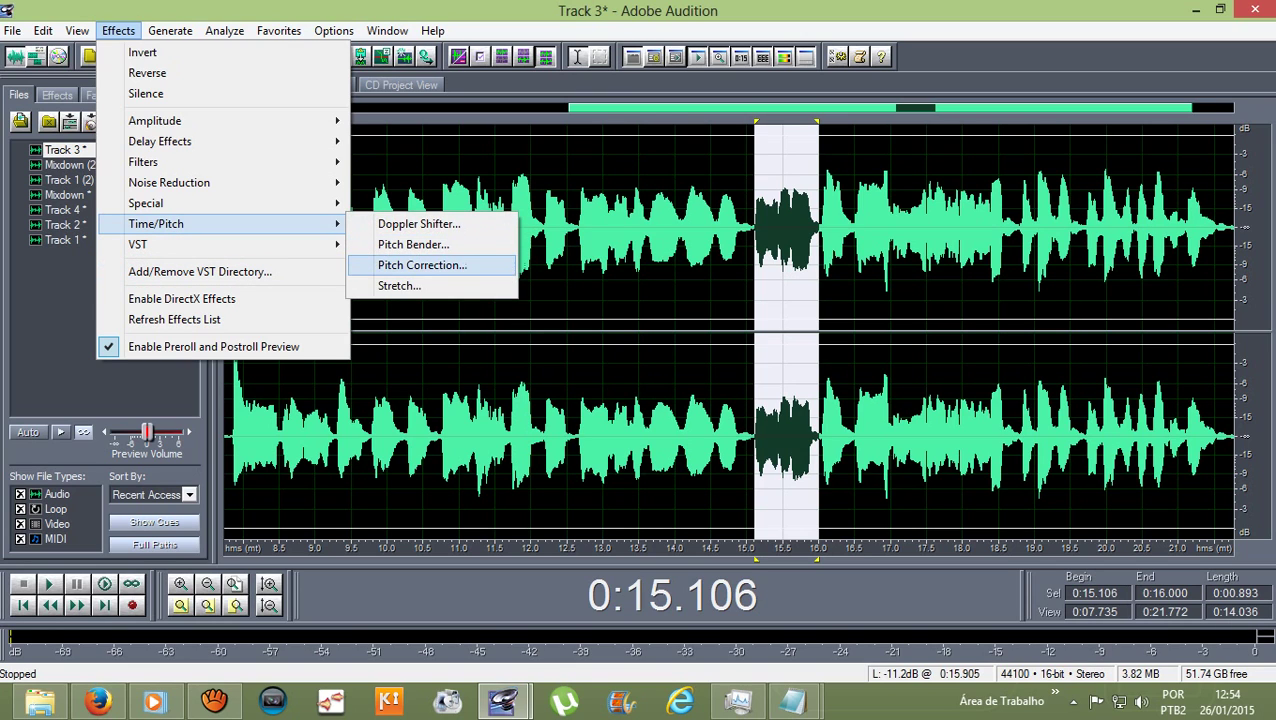
pyautogui.click(420, 265)
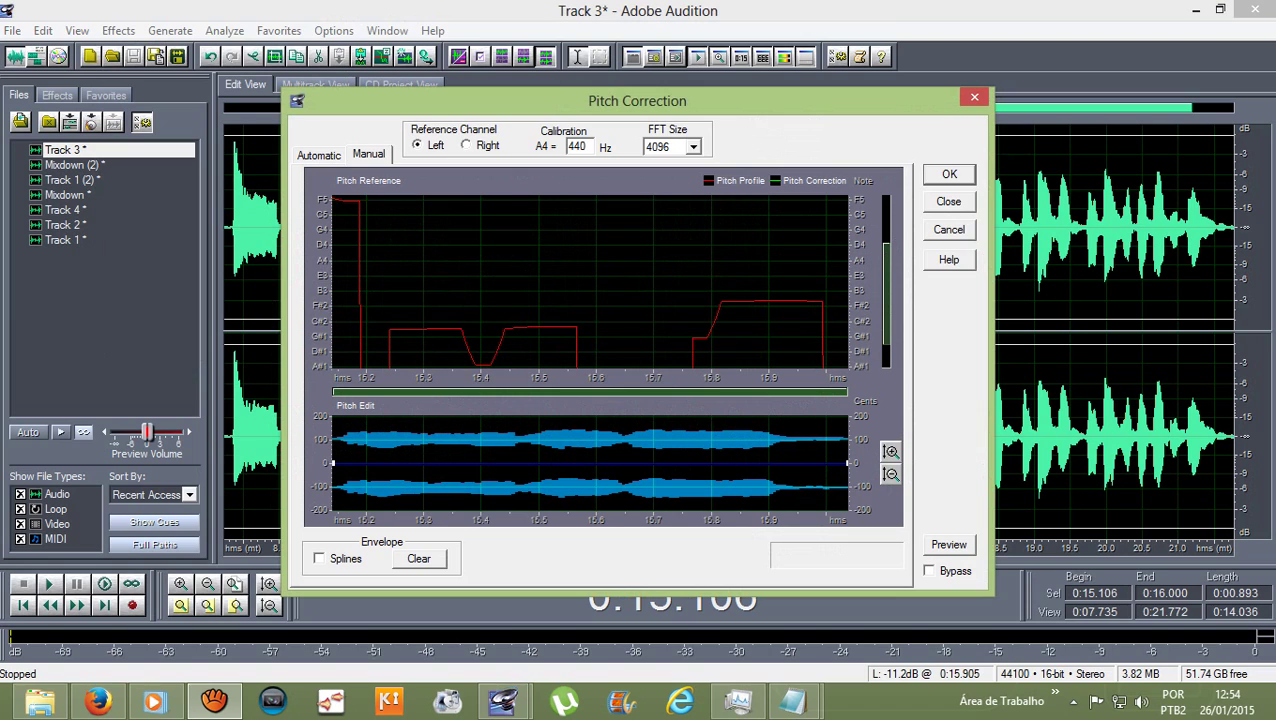
pyautogui.click(961, 174)
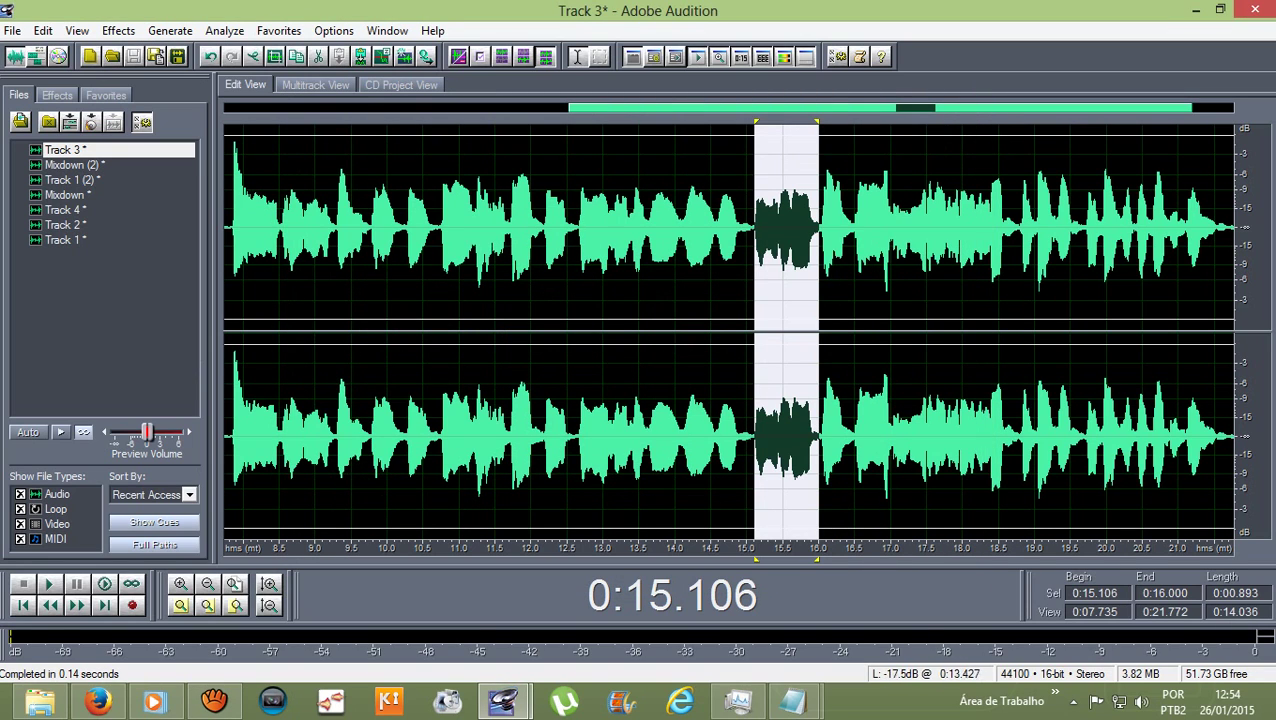
# - Return to the multitrack session and play the mix repeatedly from 13.241 s to check the corrected Track 3 passage
pyautogui.click(620, 250)
pyautogui.click(315, 85)
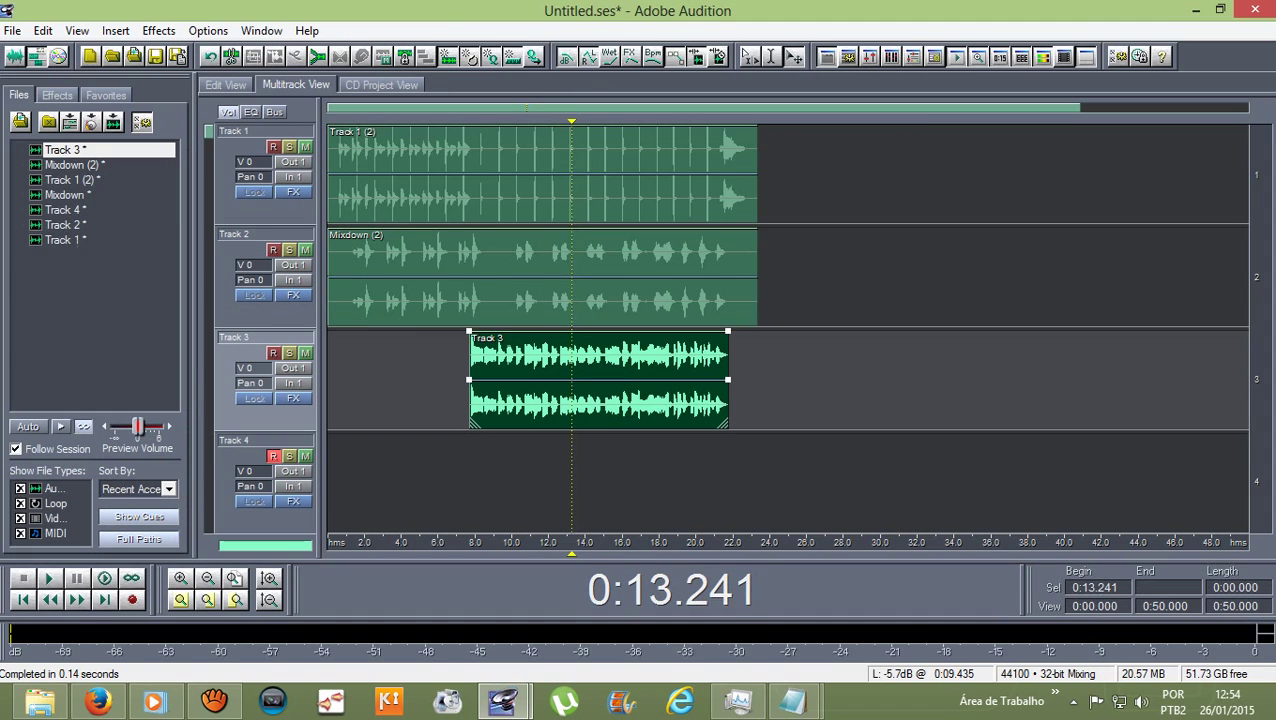
pyautogui.press('space')
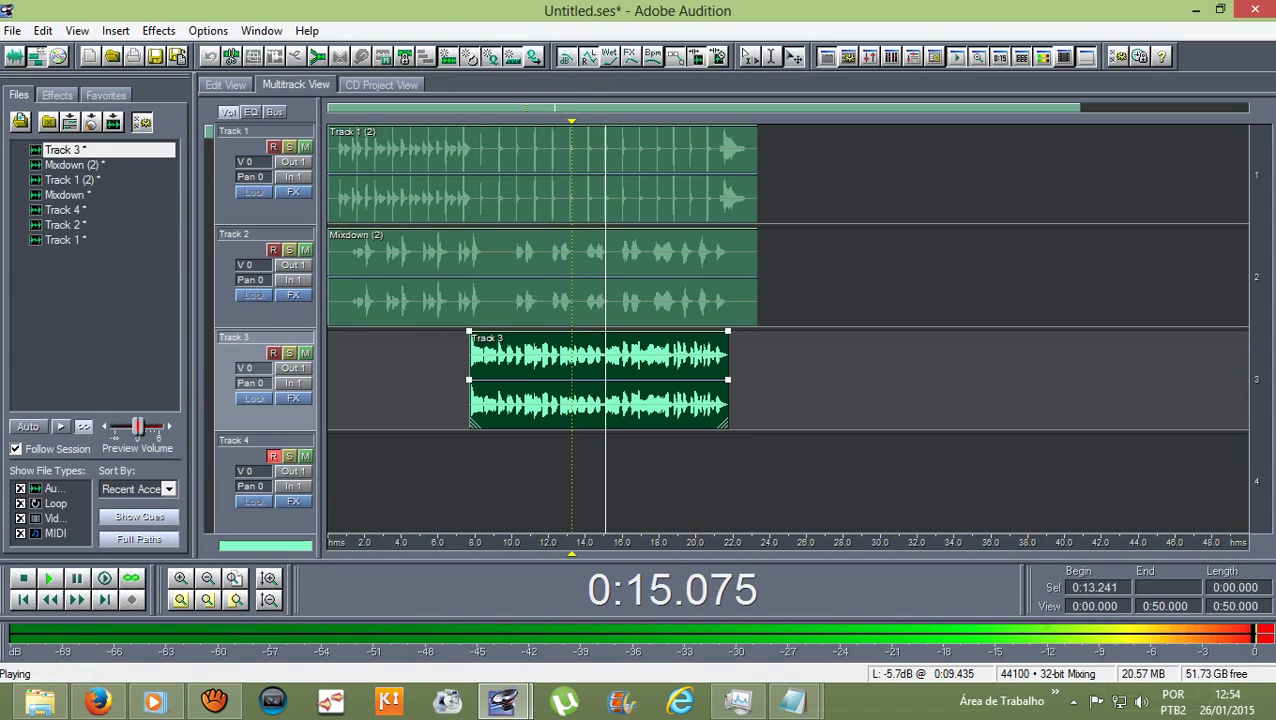
pyautogui.press('space')
pyautogui.press('space')
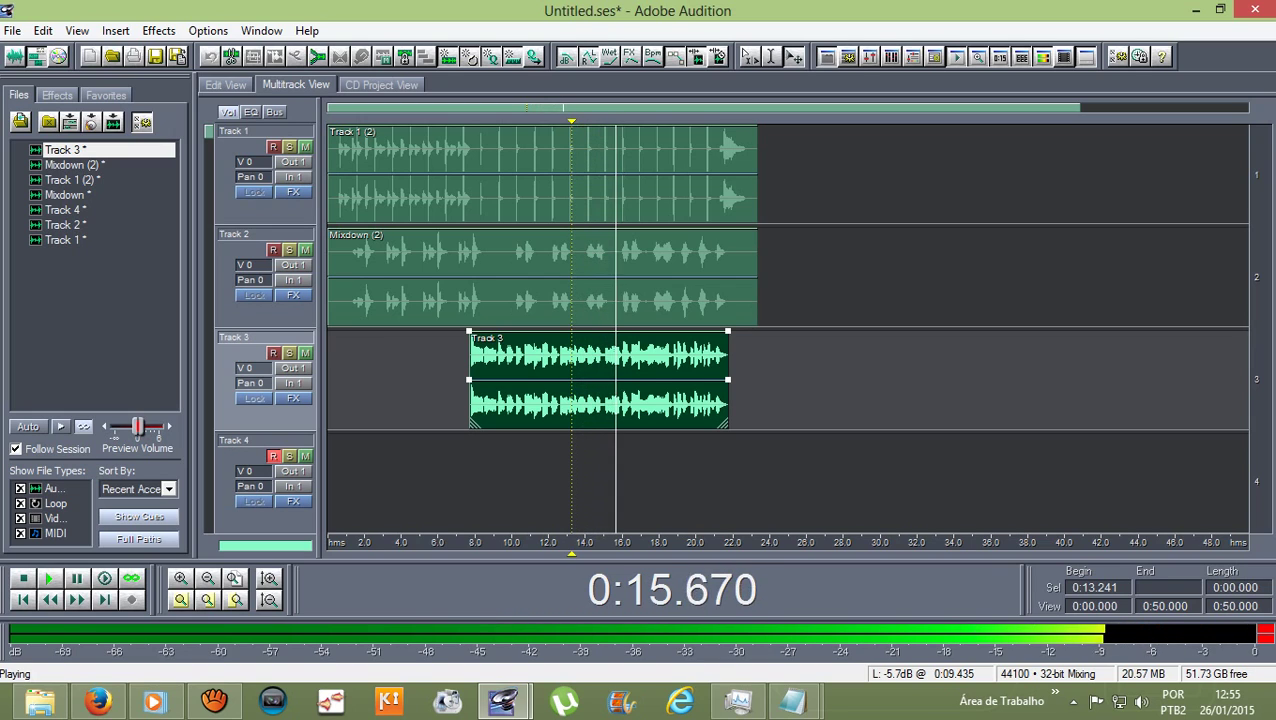
pyautogui.press('space')
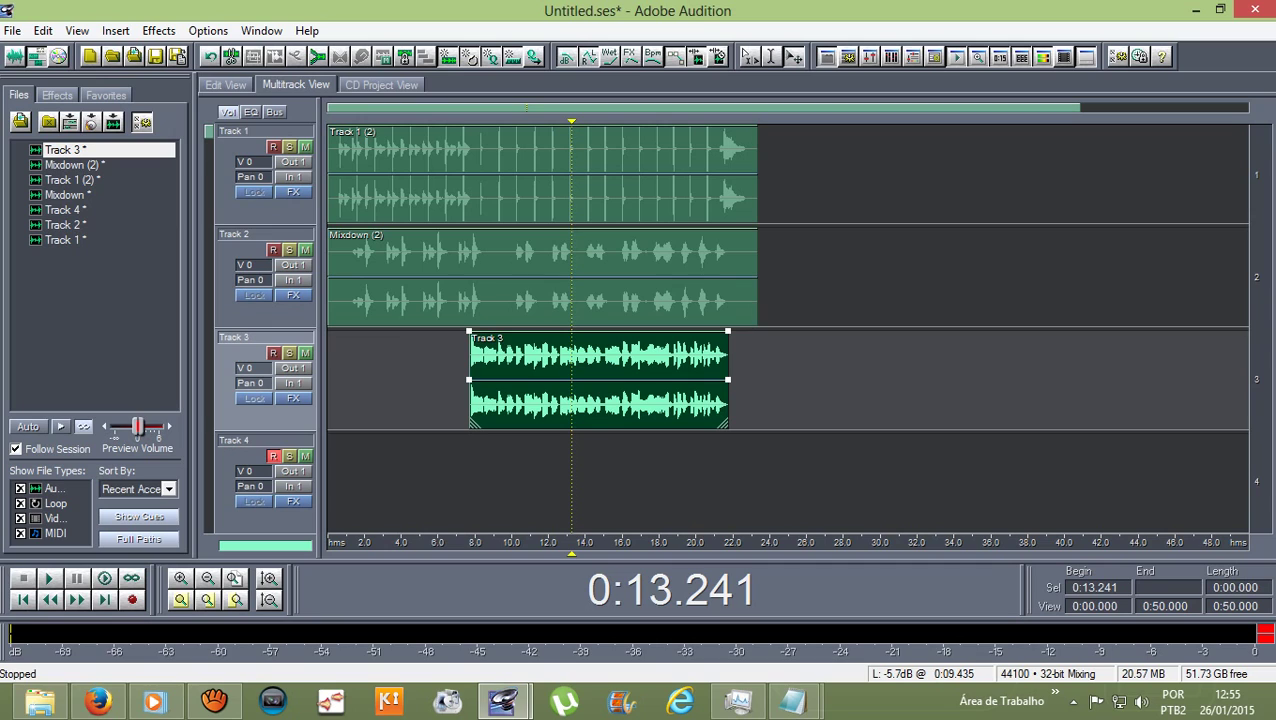
pyautogui.press('space')
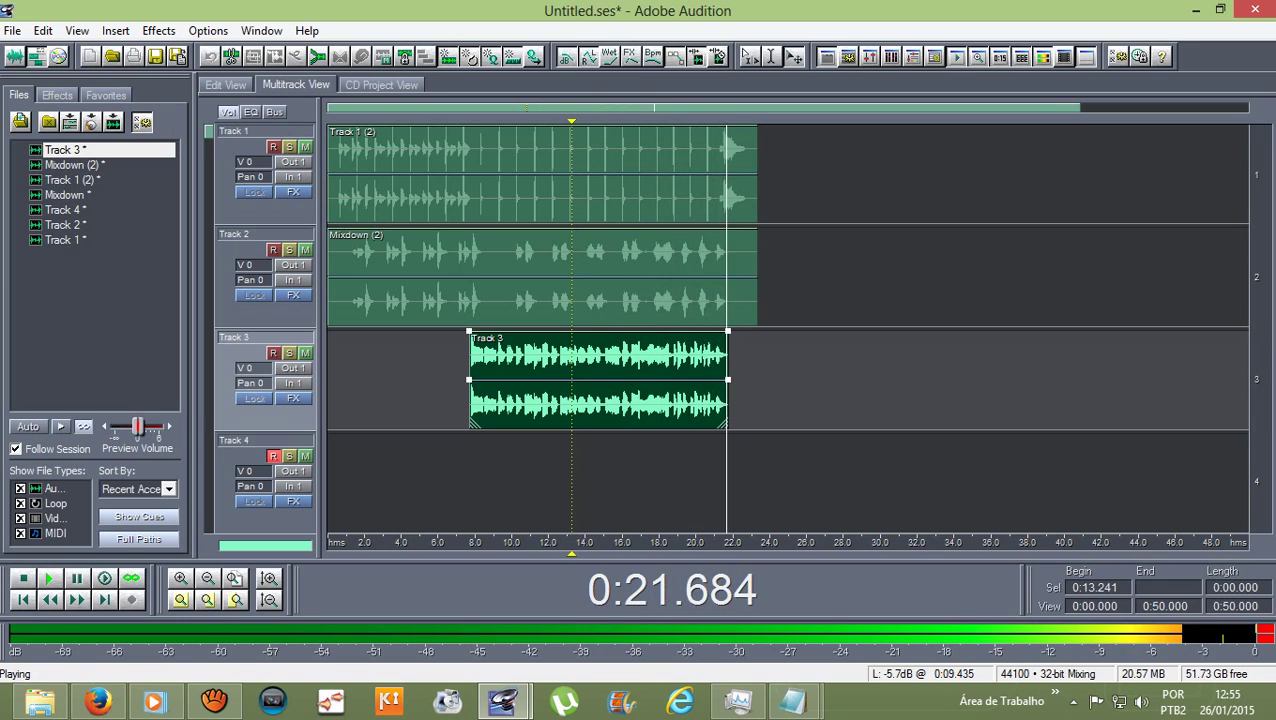
pyautogui.press('space')
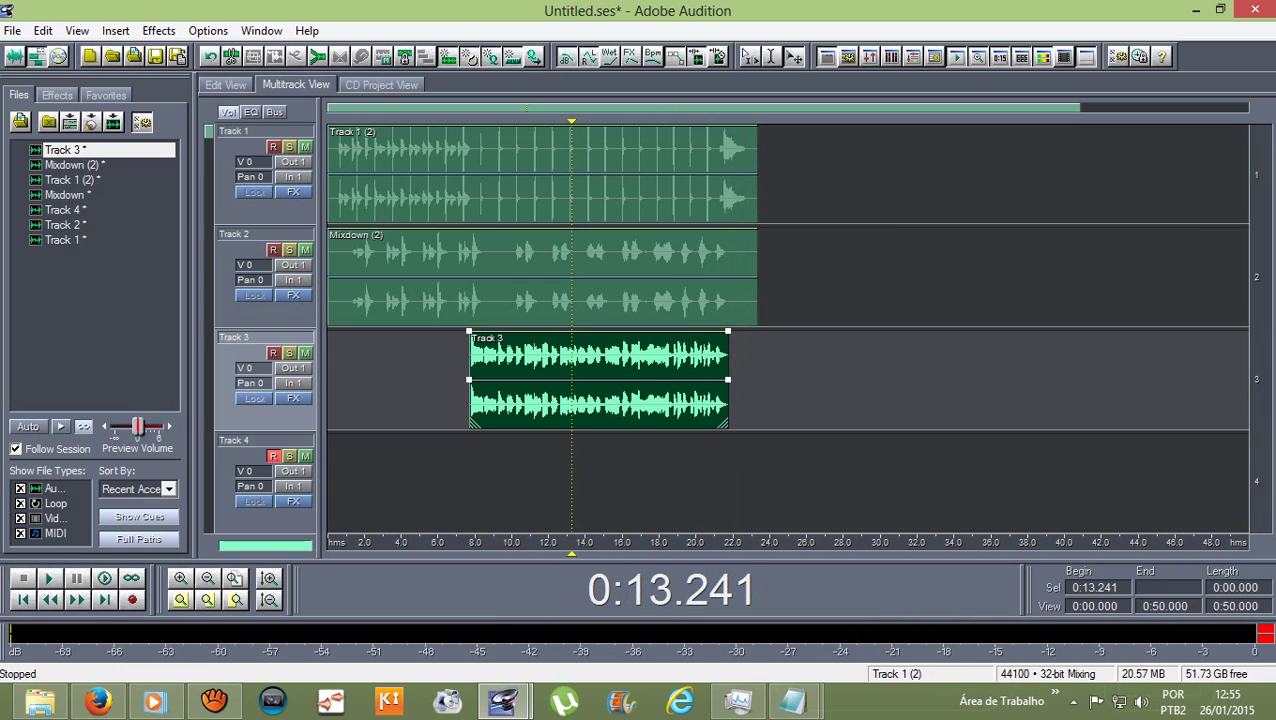
# - Place the cursor at 20.000 s and trim the end of the Track 1 clip back to about 21 s
pyautogui.moveTo(571, 121)
pyautogui.mouseDown()
pyautogui.moveTo(707, 121)
pyautogui.moveTo(695, 121)
pyautogui.mouseUp()
pyautogui.scroll(2, 702, 330)
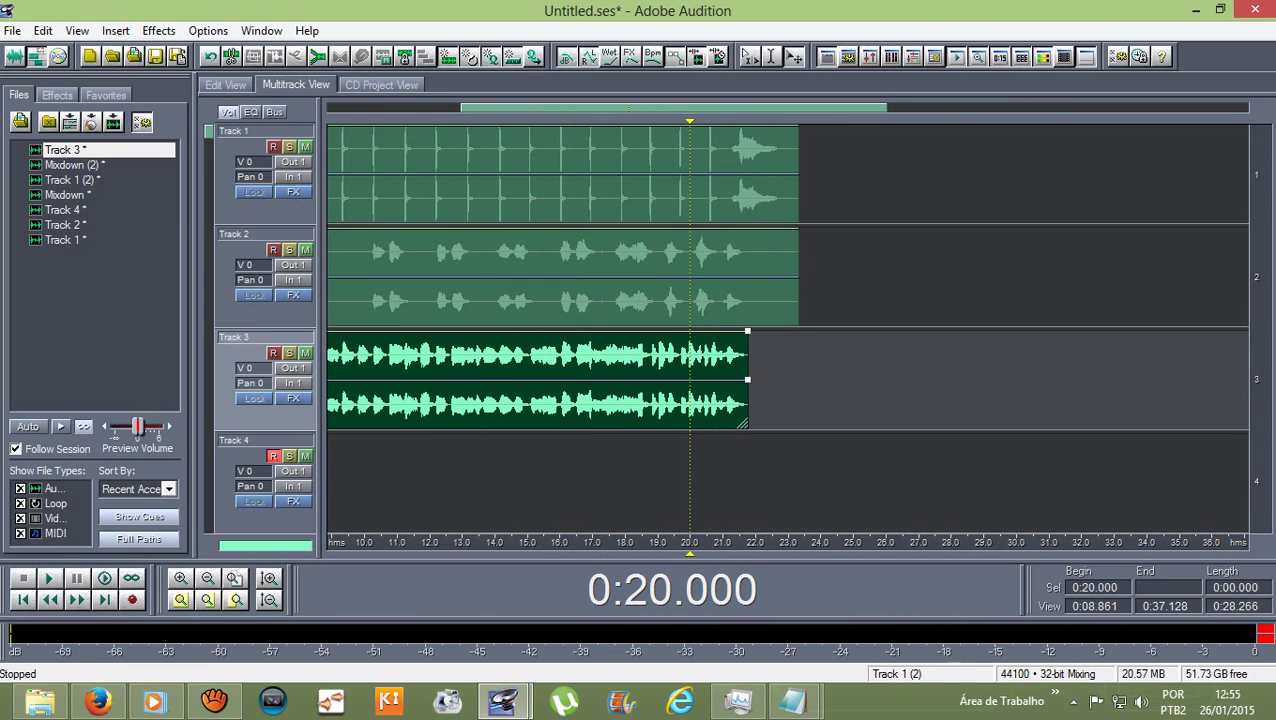
pyautogui.press('-')
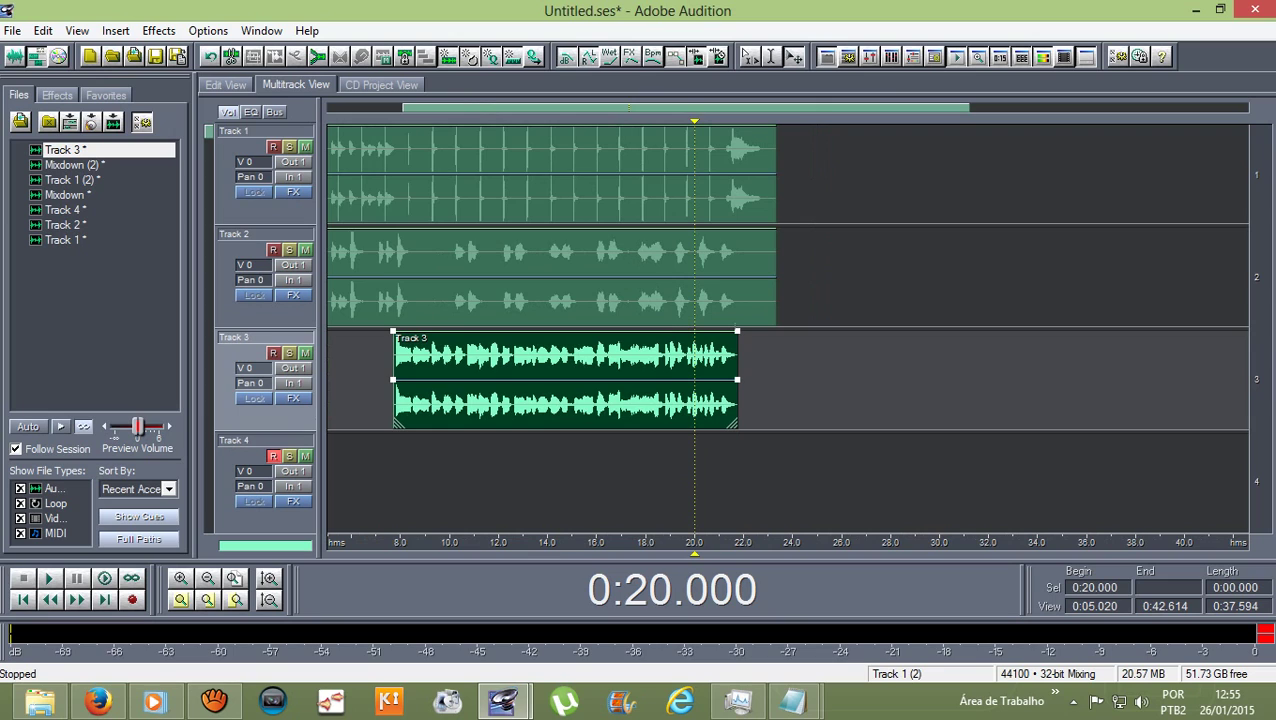
pyautogui.press('=')
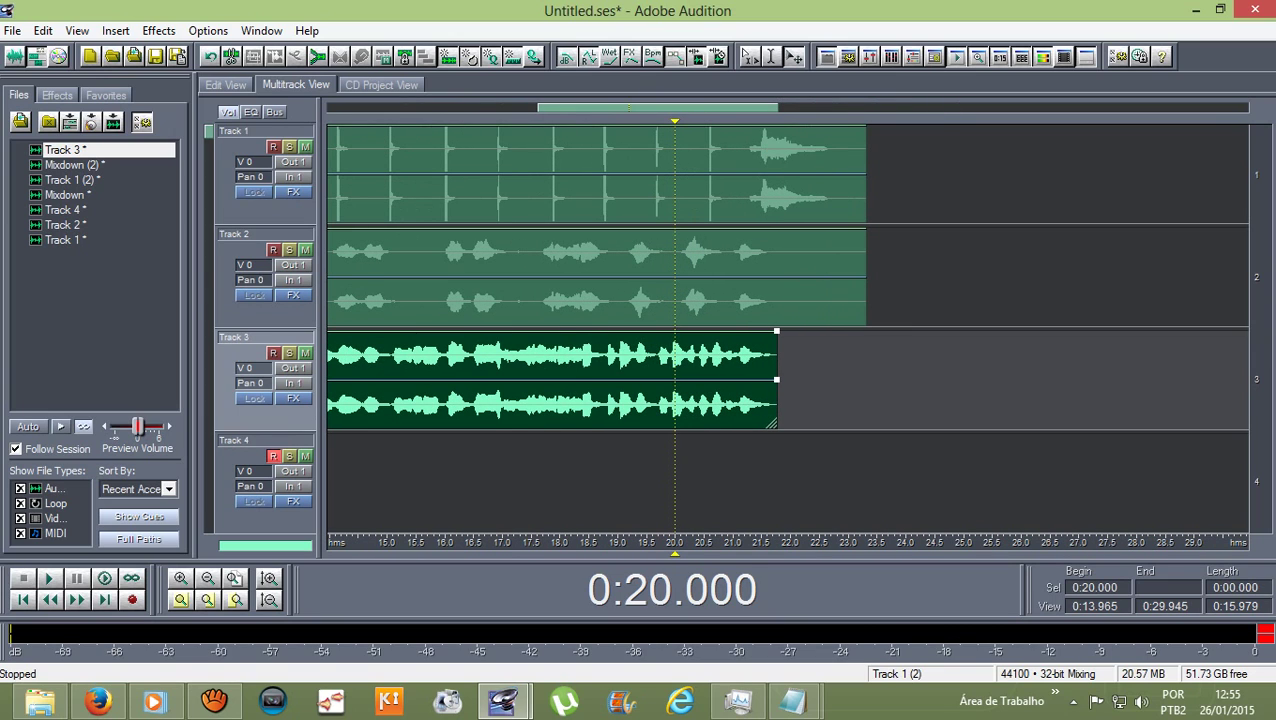
pyautogui.press('-')
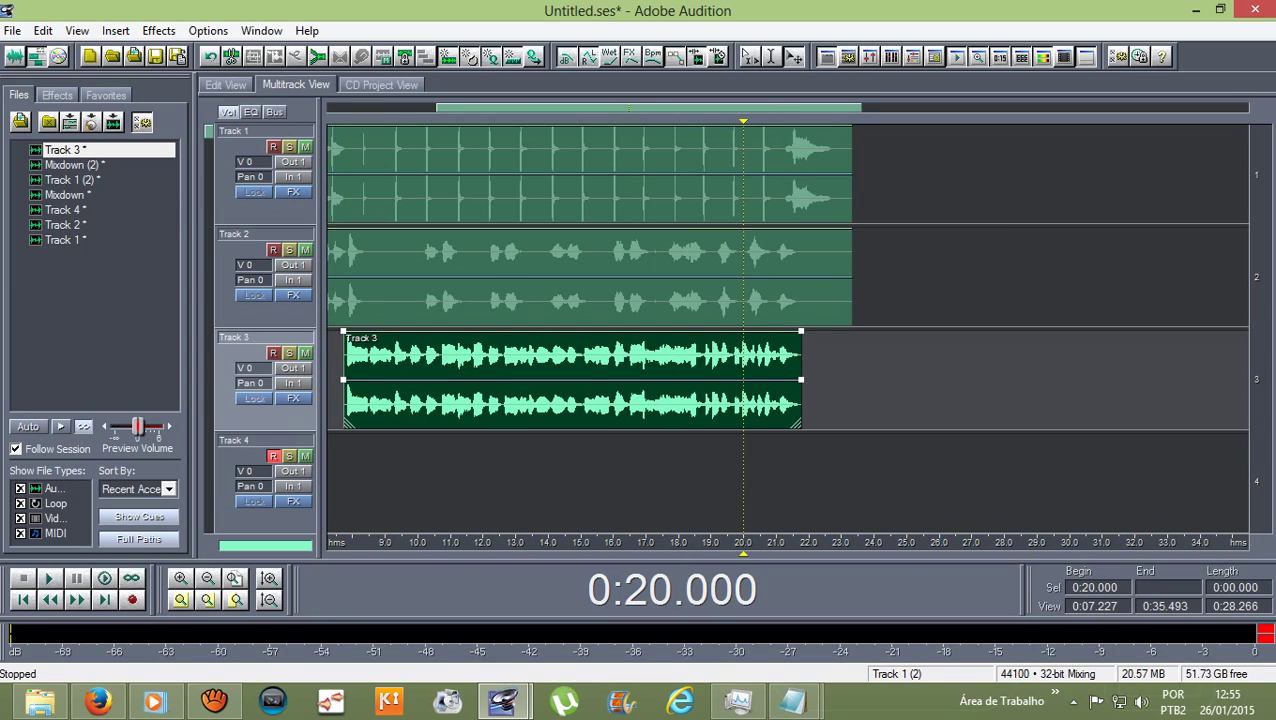
pyautogui.click(589, 173)
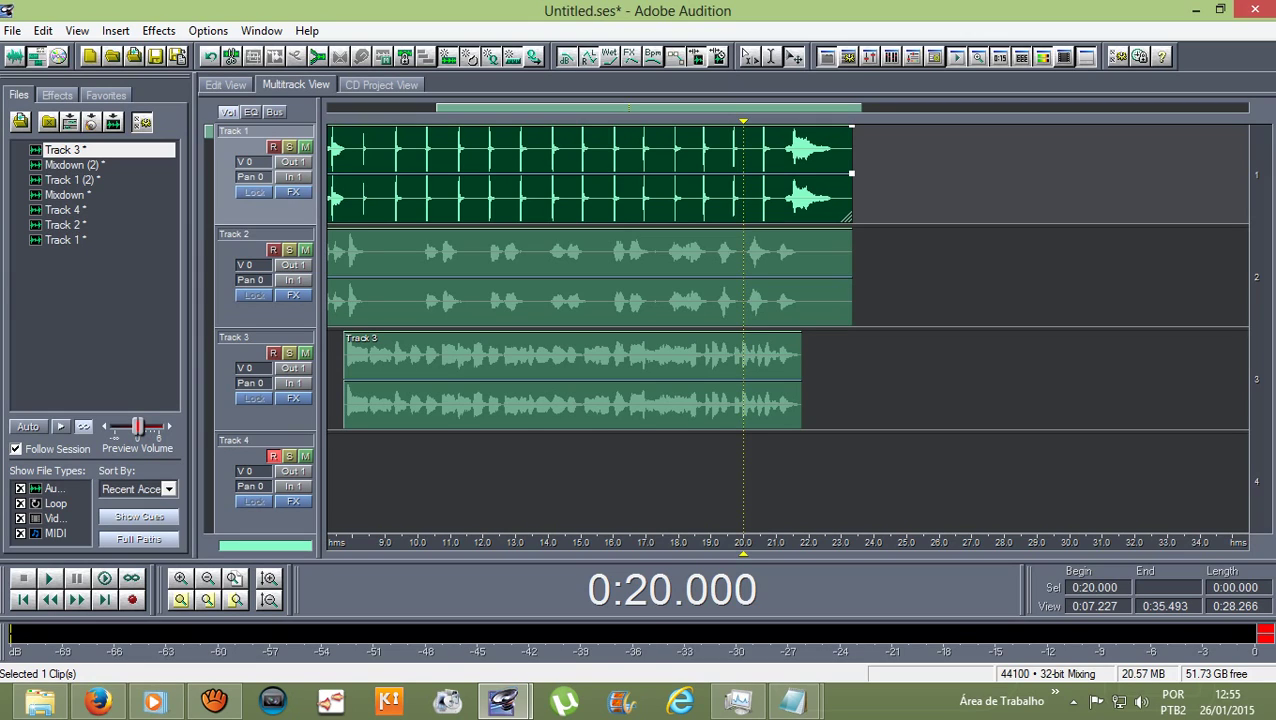
pyautogui.moveTo(851, 173); pyautogui.dragTo(775, 173)
pyautogui.scroll(-3, 769, 173)
pyautogui.scroll(3, 628, 173)
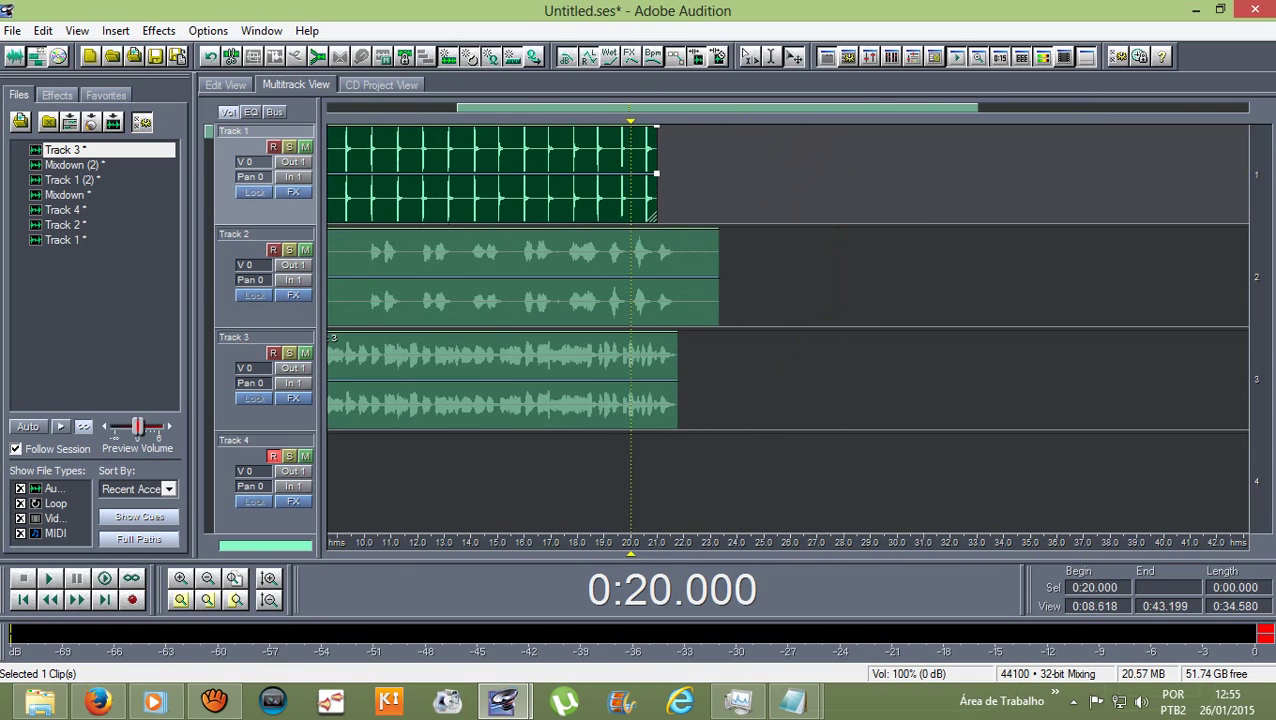
# - Record a new vocal take on the armed Track 4 from 18.609 to 23.829 s
pyautogui.moveTo(628, 121); pyautogui.dragTo(593, 121)
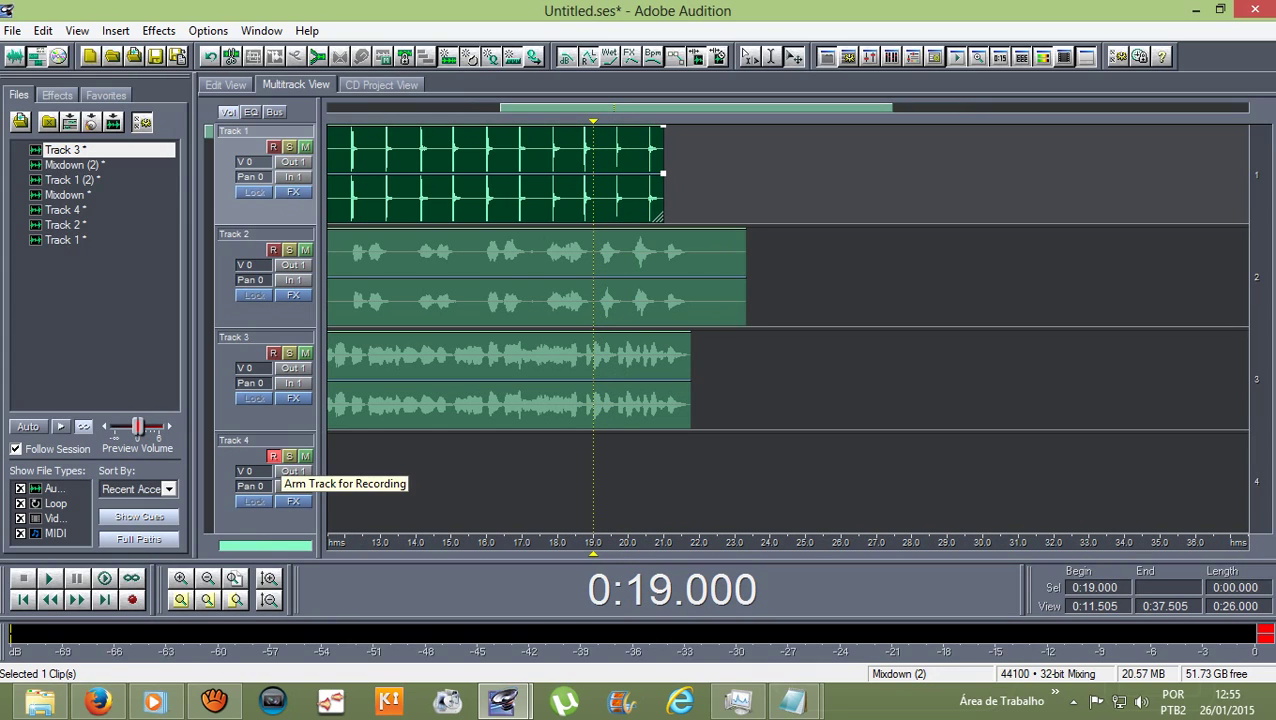
pyautogui.click(273, 456)
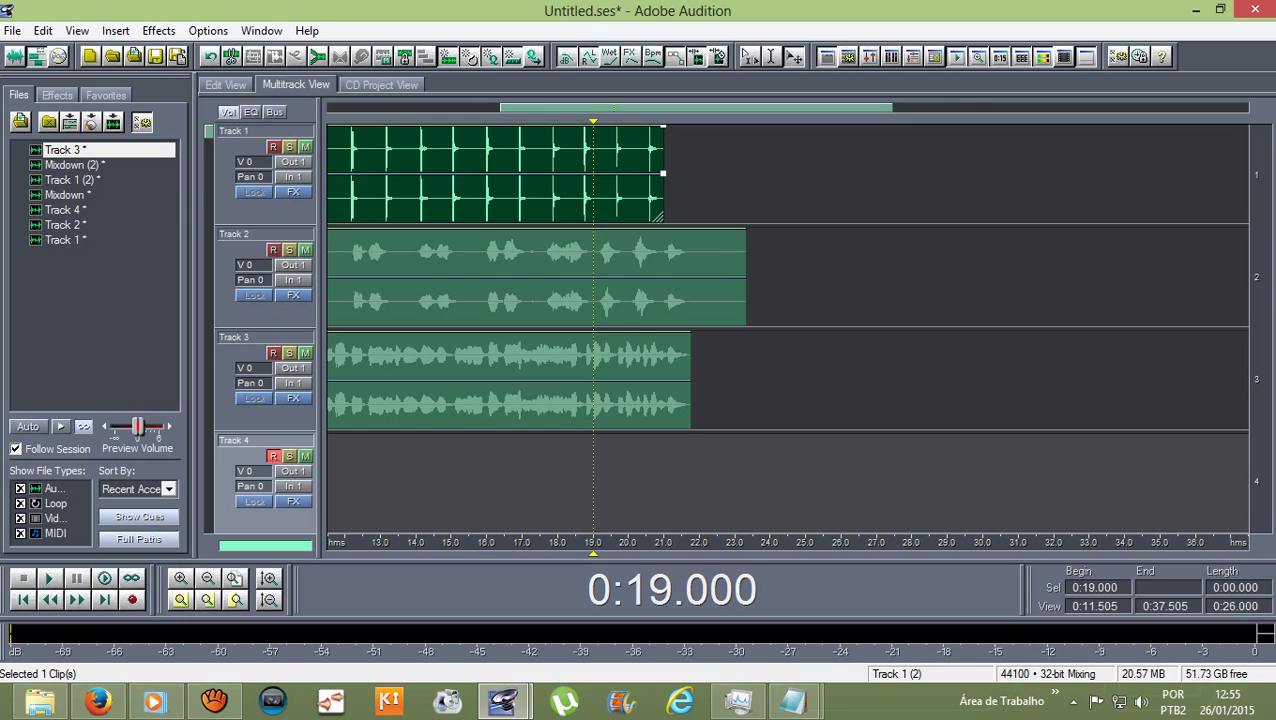
pyautogui.scroll(-1, 604, 175)
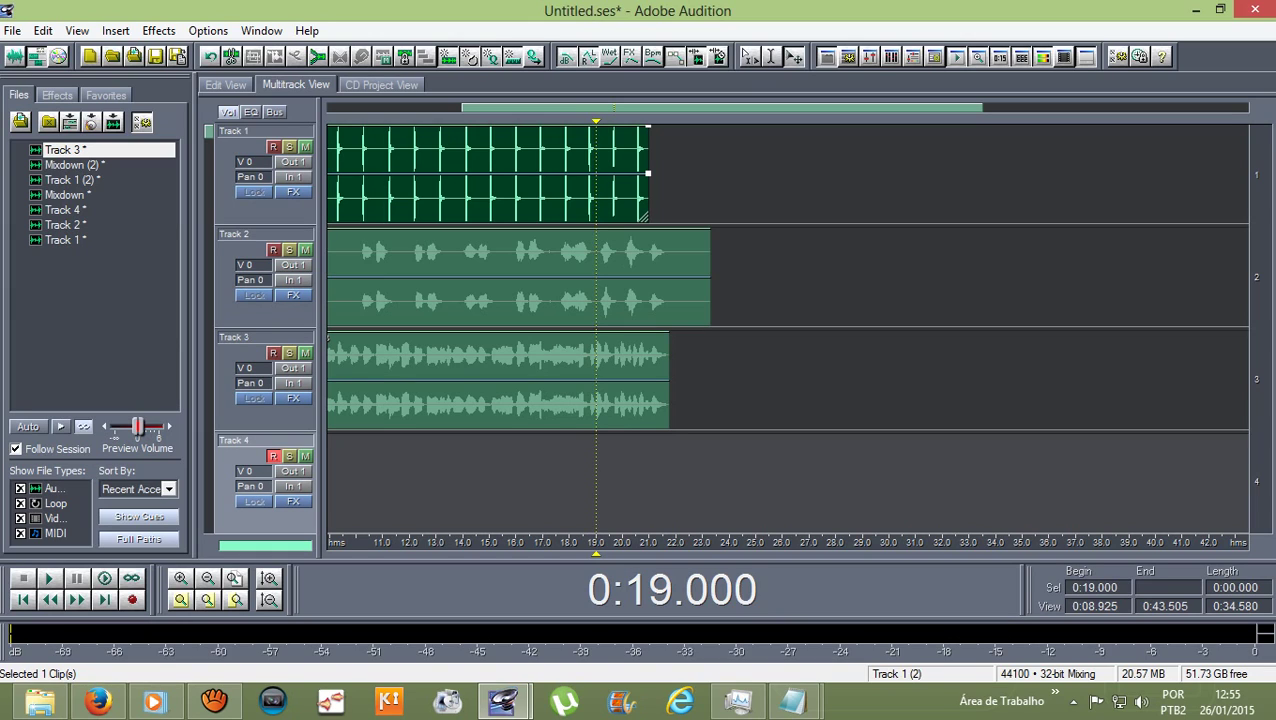
pyautogui.press('Left')
pyautogui.press('Left')
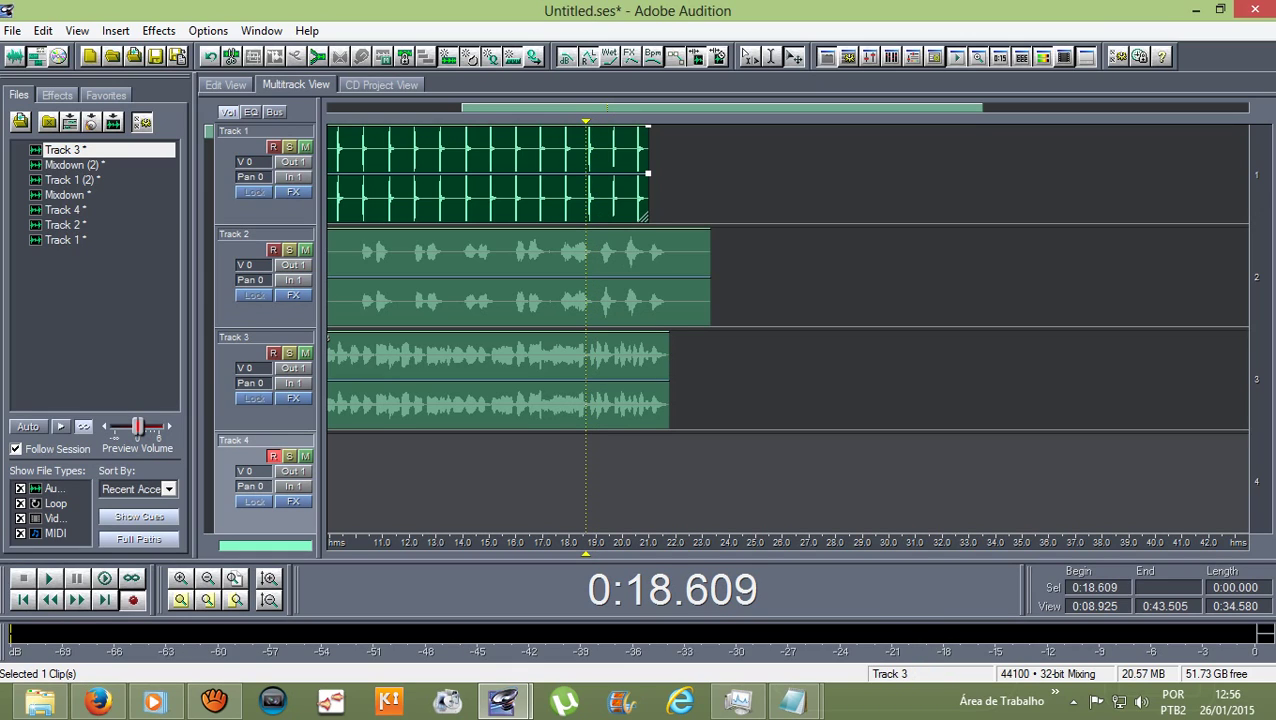
pyautogui.click(132, 599)
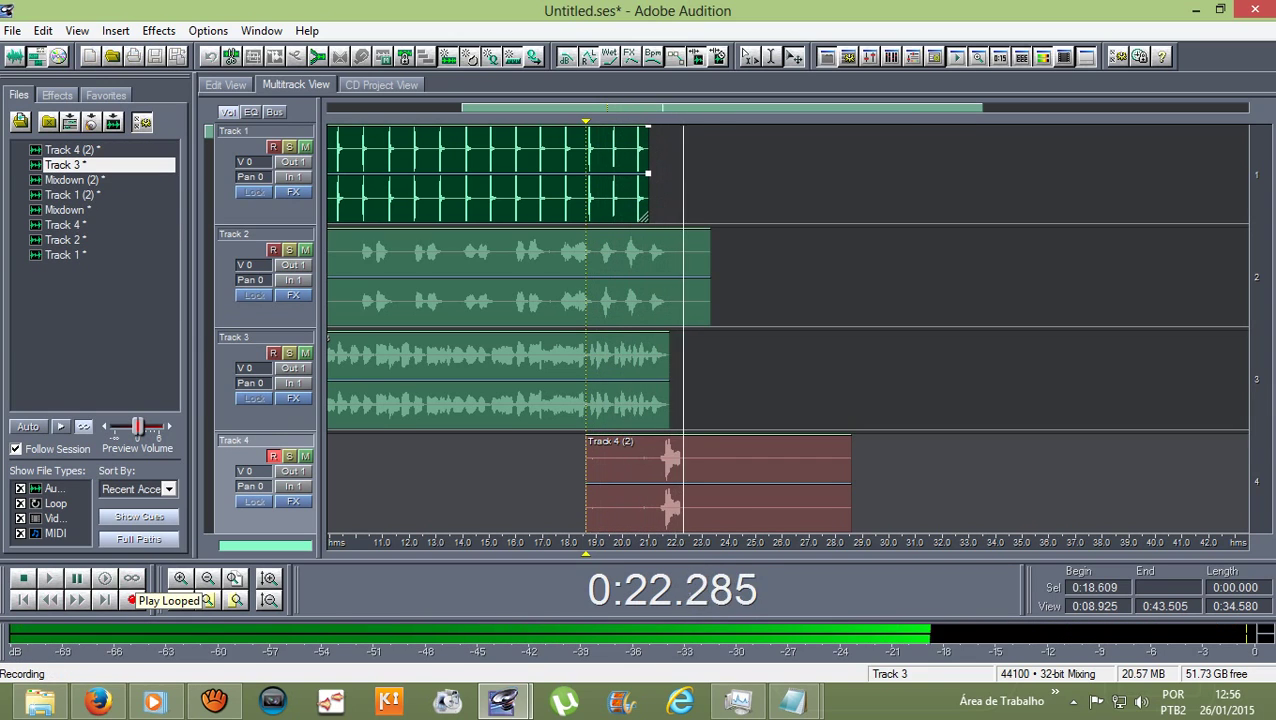
pyautogui.press('space')
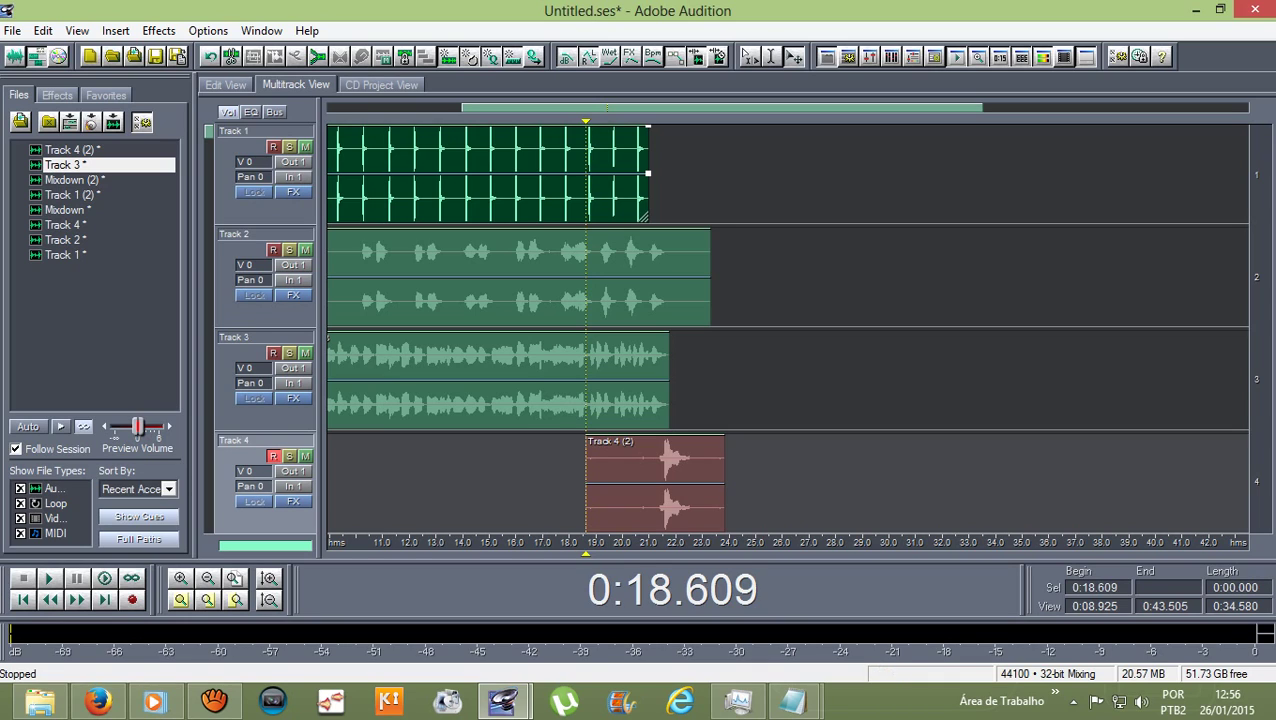
# - Play the new Track 4 take with the mix from 18.609 s, stop, and place the cursor at 20.490 s
pyautogui.press('space')
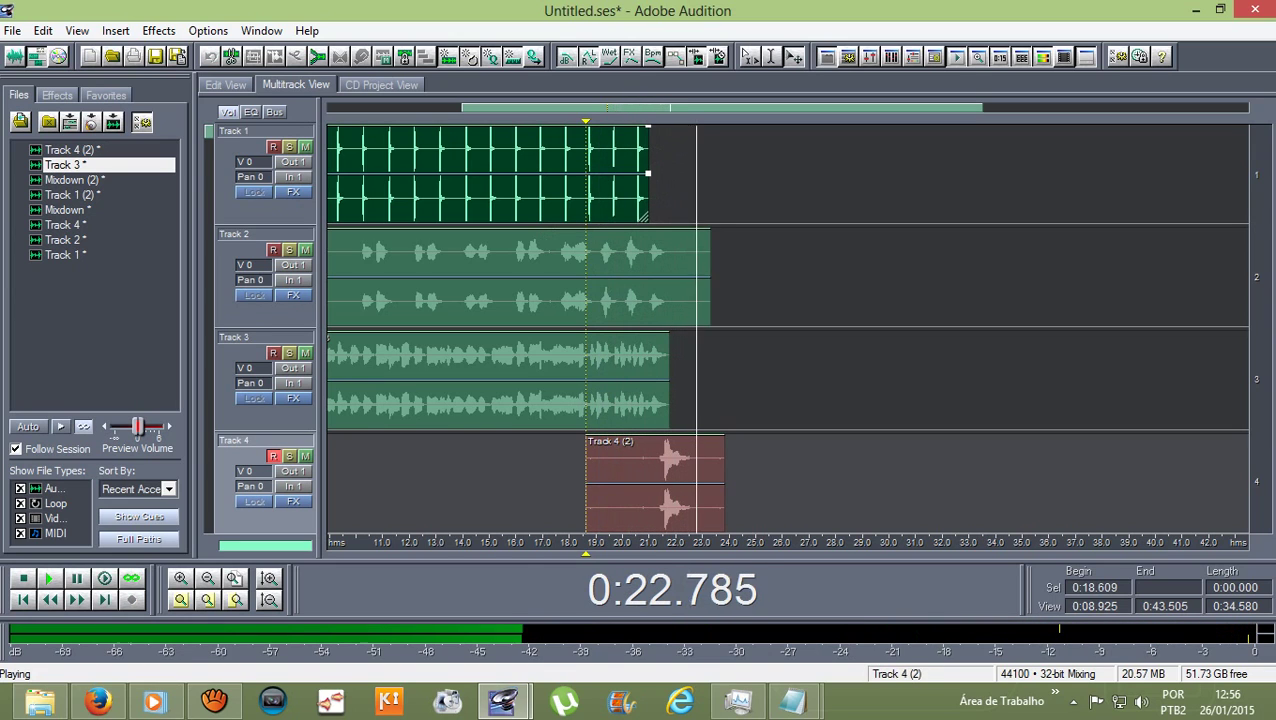
pyautogui.press('space')
pyautogui.scroll(-1, 625, 175)
pyautogui.scroll(-1, 628, 175)
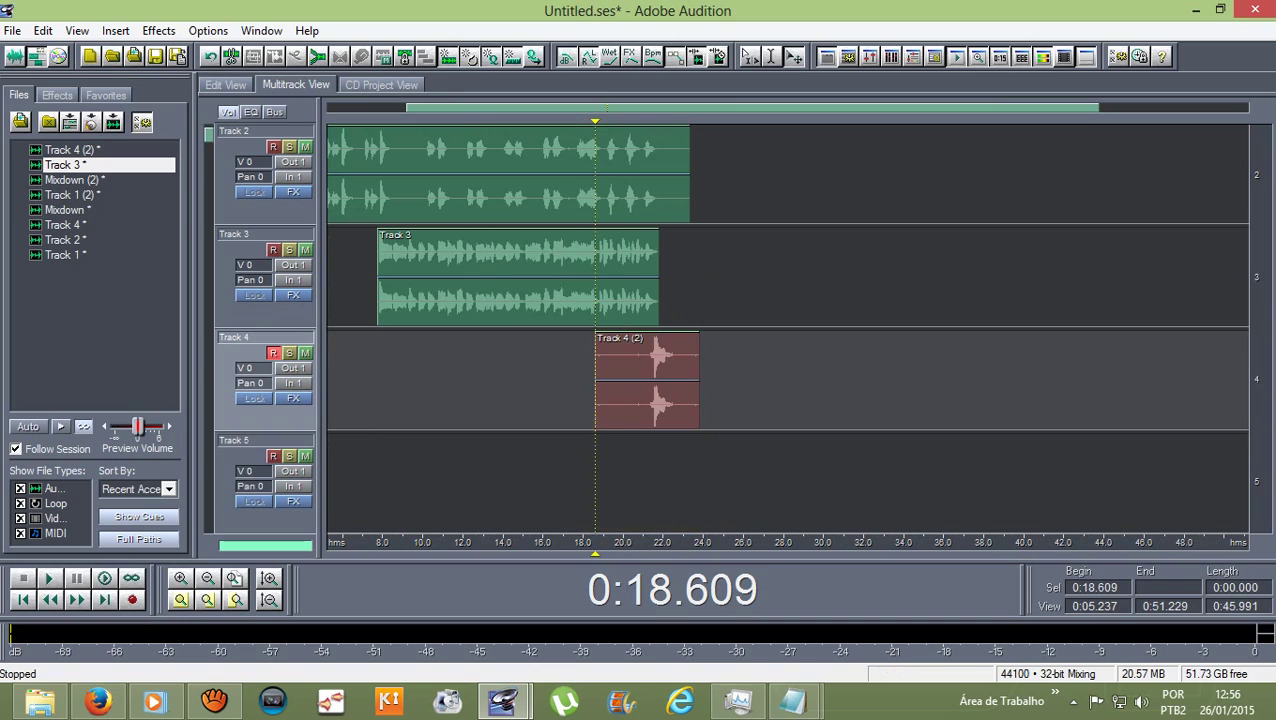
pyautogui.scroll(2, 640, 175)
pyautogui.moveTo(559, 121); pyautogui.dragTo(627, 121)
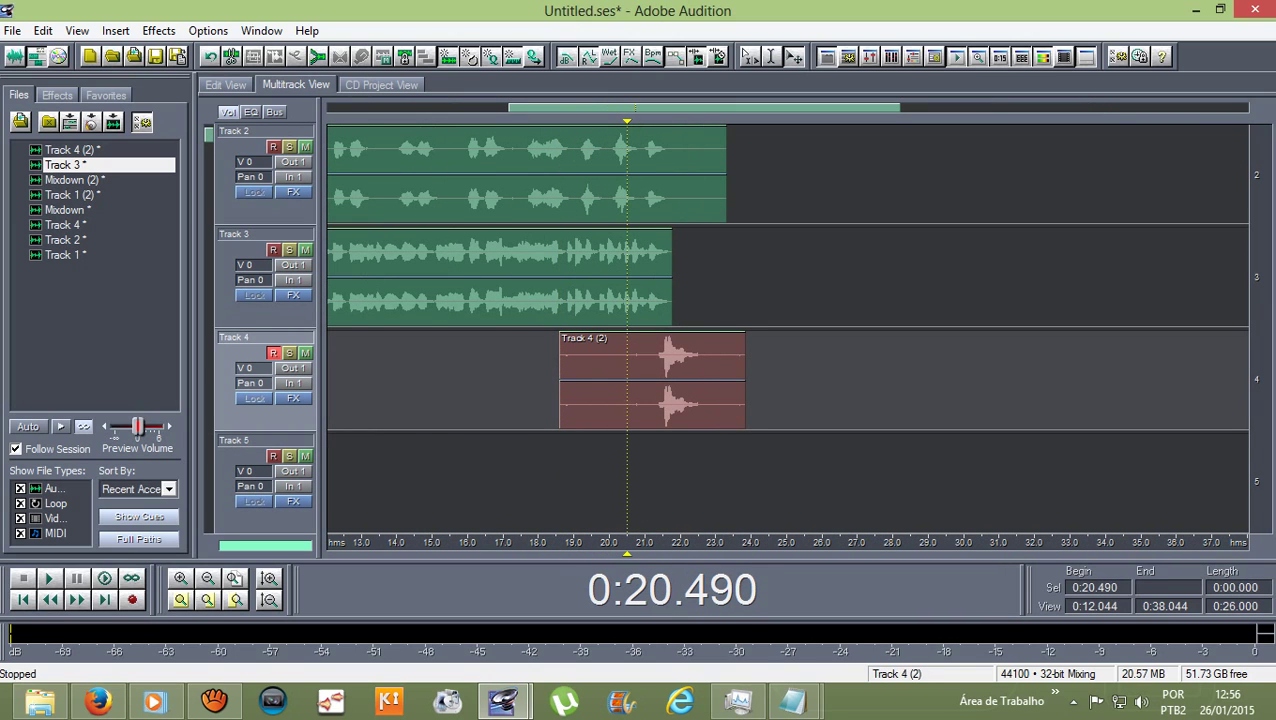
# - Open the Track 4 take for editing and apply Studio Reverb with the Vocal Reverb (small) preset to 21.282 to 22.800 s
pyautogui.doubleClick(689, 380)
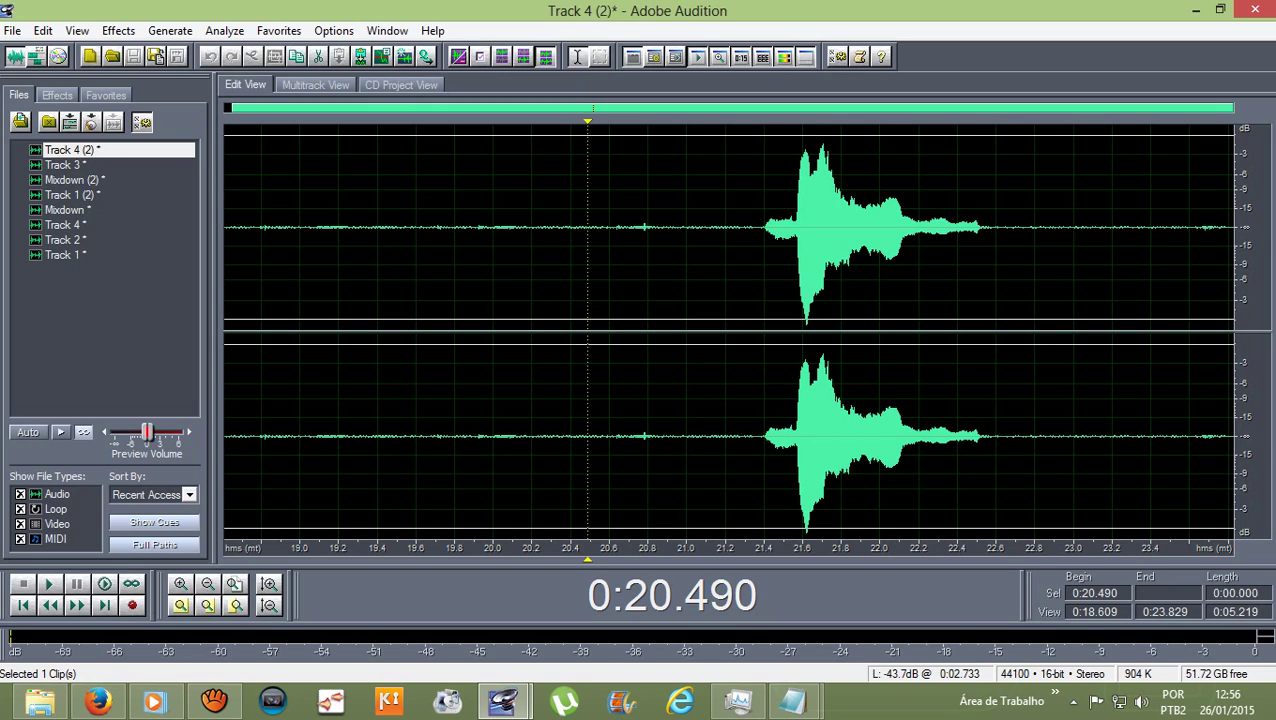
pyautogui.moveTo(742, 230); pyautogui.dragTo(1034, 230)
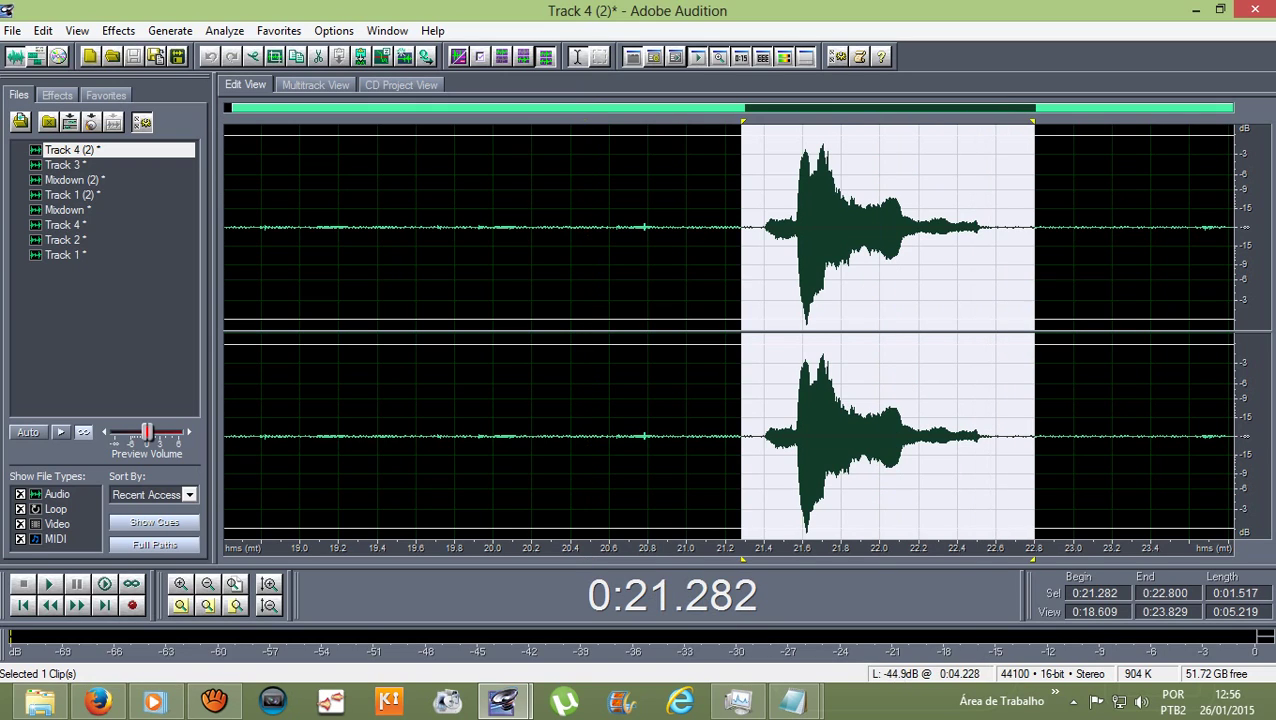
pyautogui.click(118, 30)
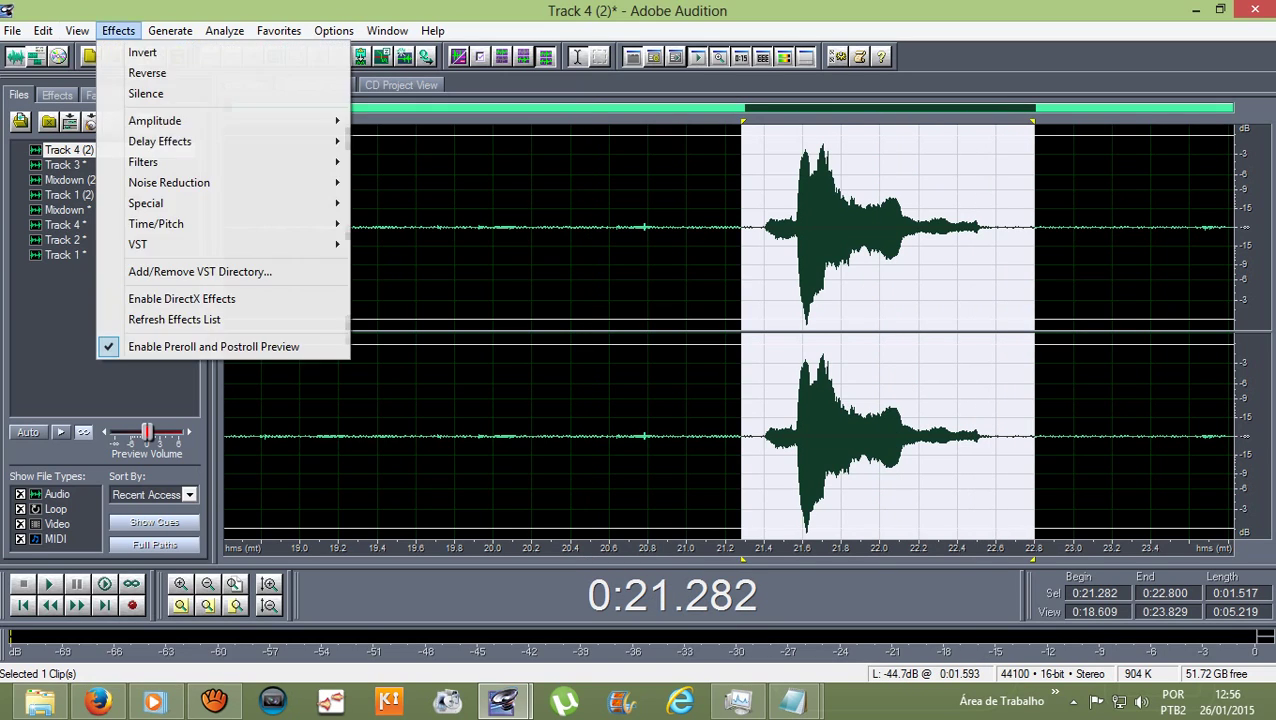
pyautogui.moveTo(160, 141)
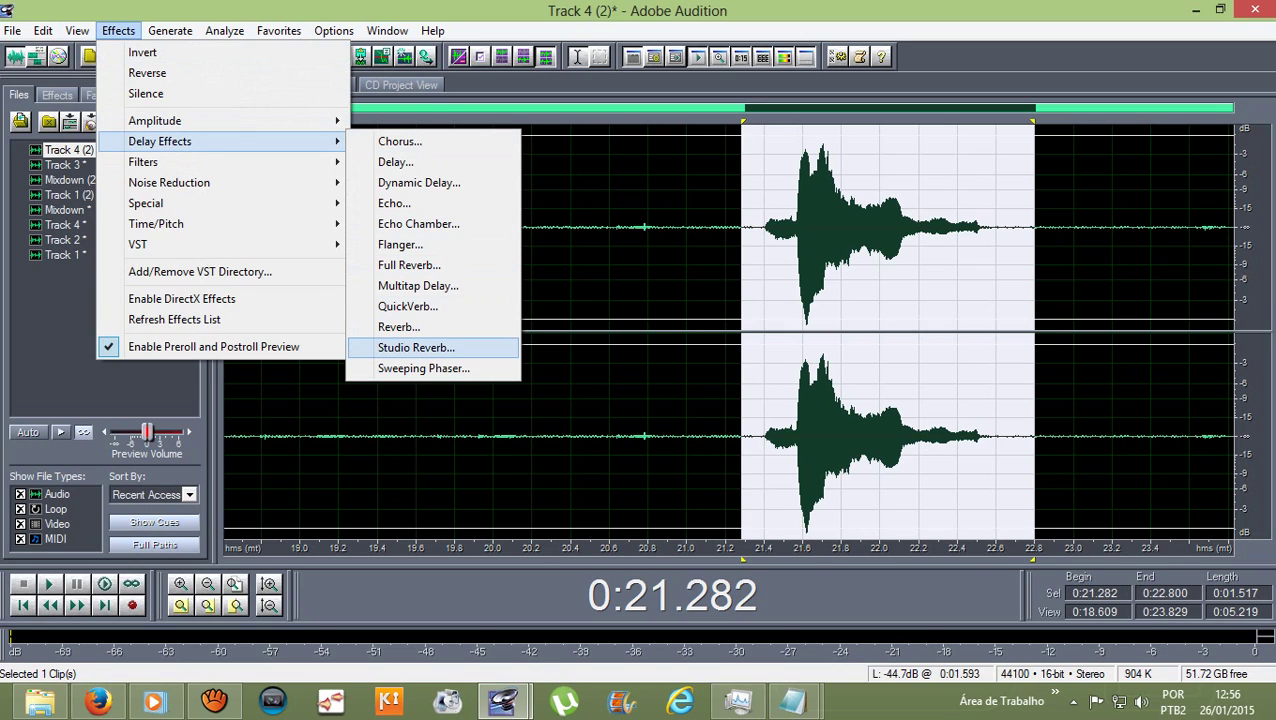
pyautogui.click(416, 347)
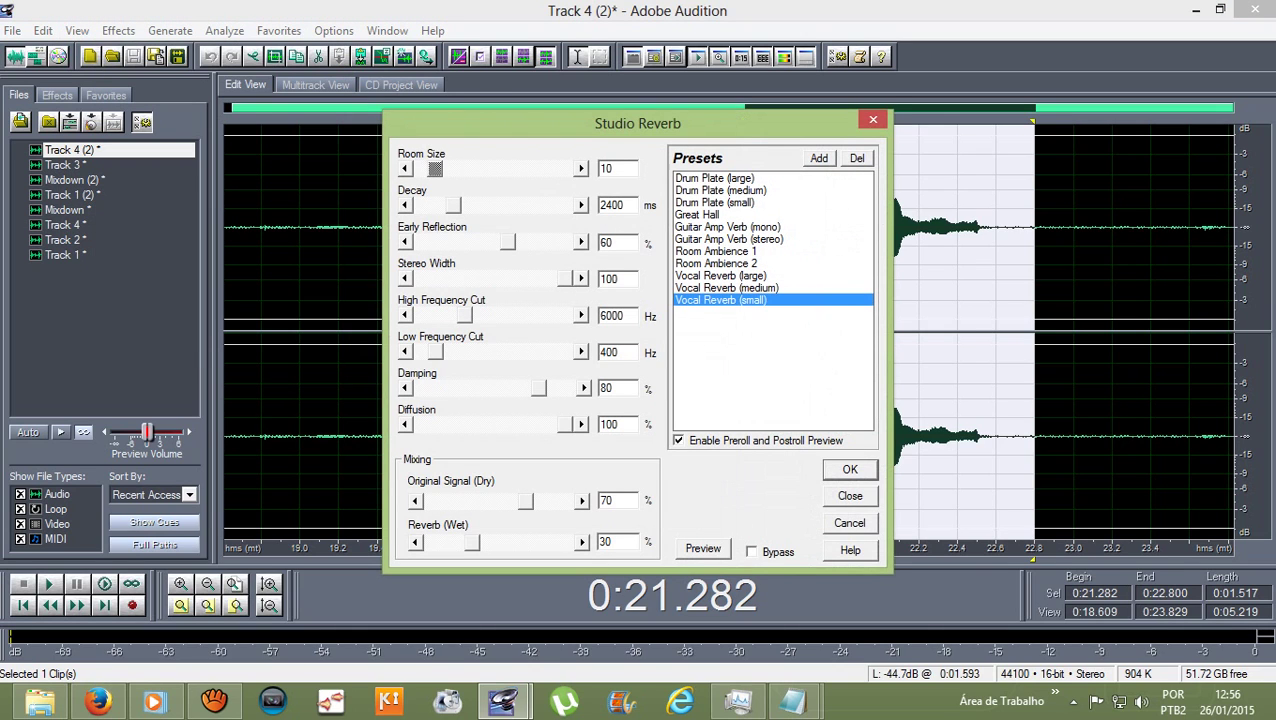
pyautogui.click(849, 469)
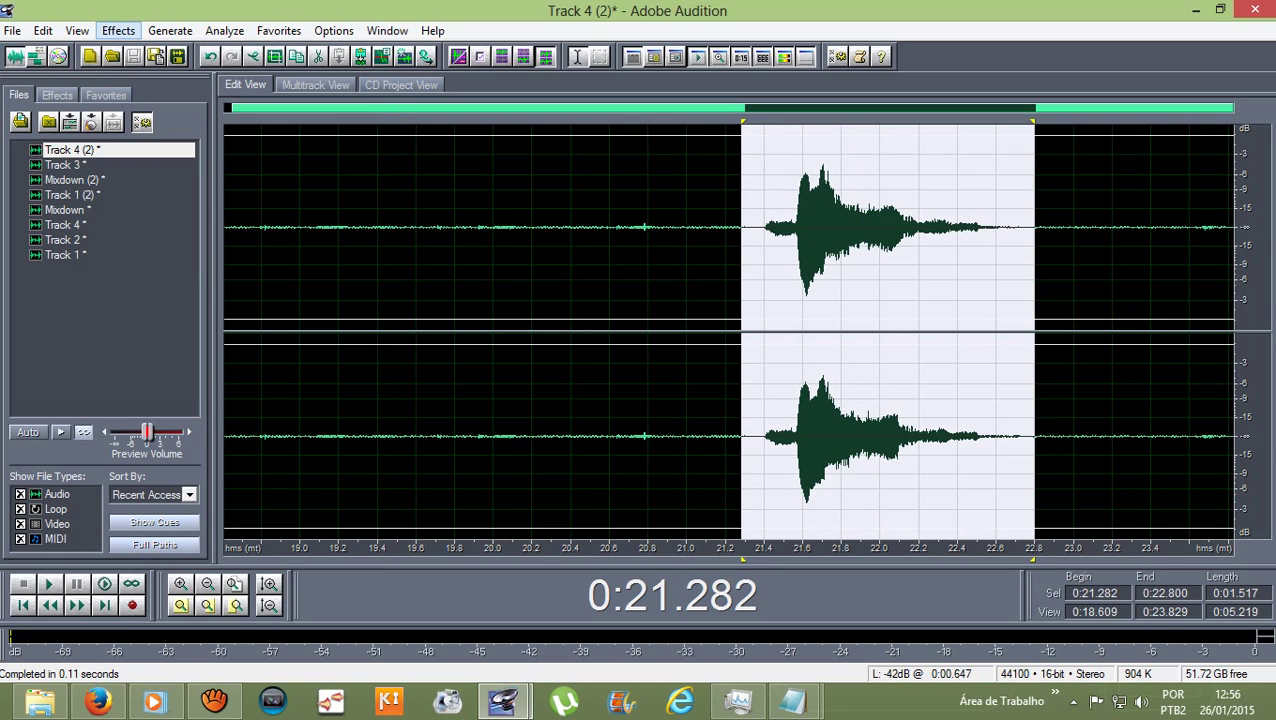
# - Apply manual Pitch Correction with an FFT size of 4096 to the selected phrase of the Track 4 take
pyautogui.click(118, 30)
pyautogui.moveTo(156, 224)
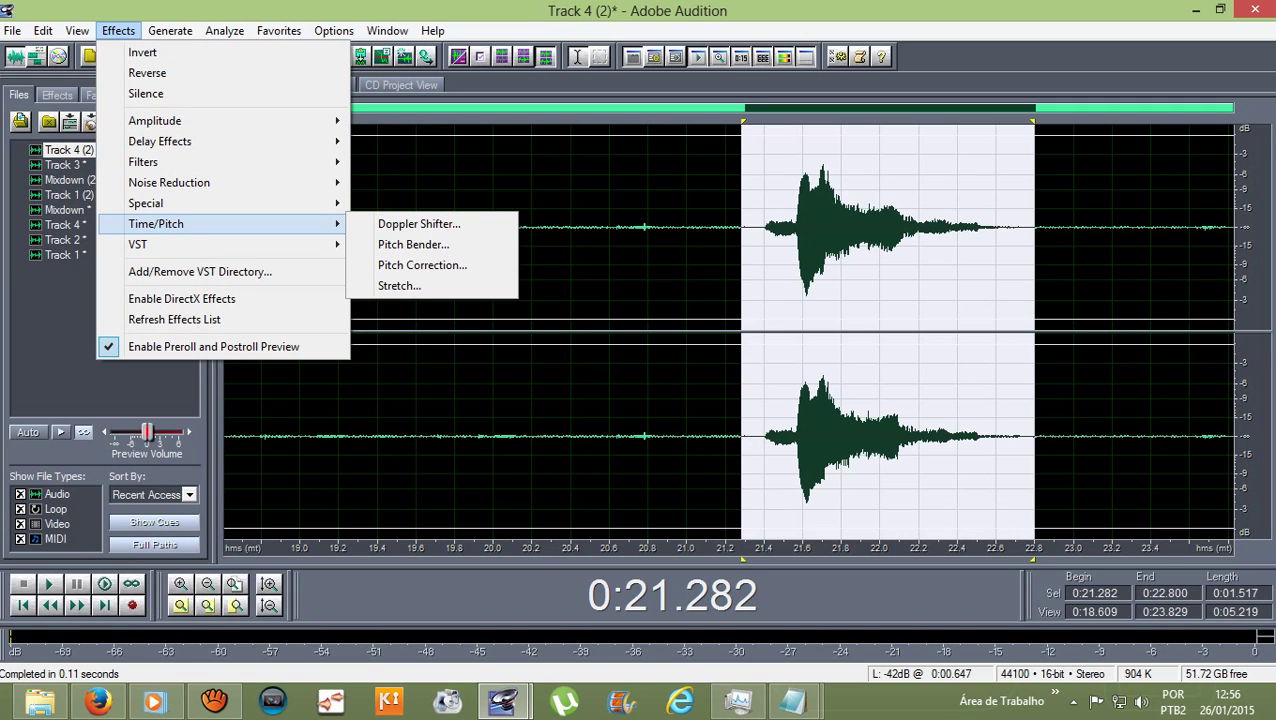
pyautogui.click(422, 265)
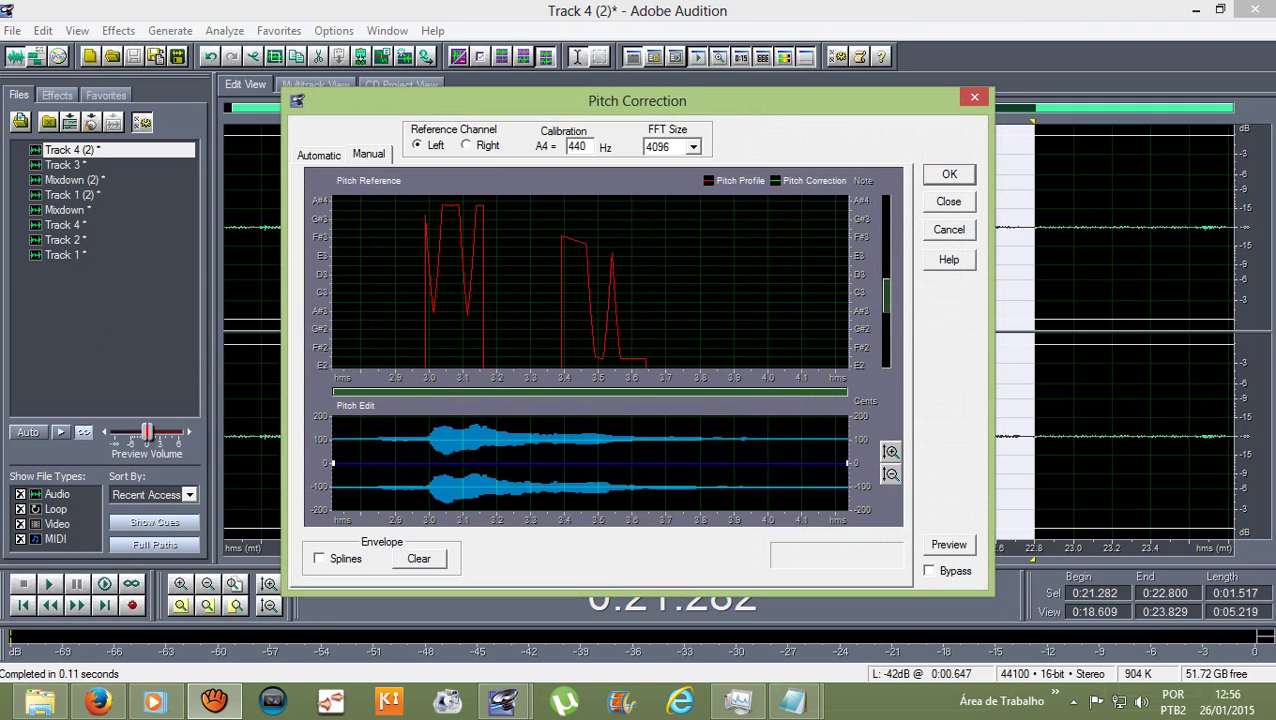
pyautogui.click(947, 173)
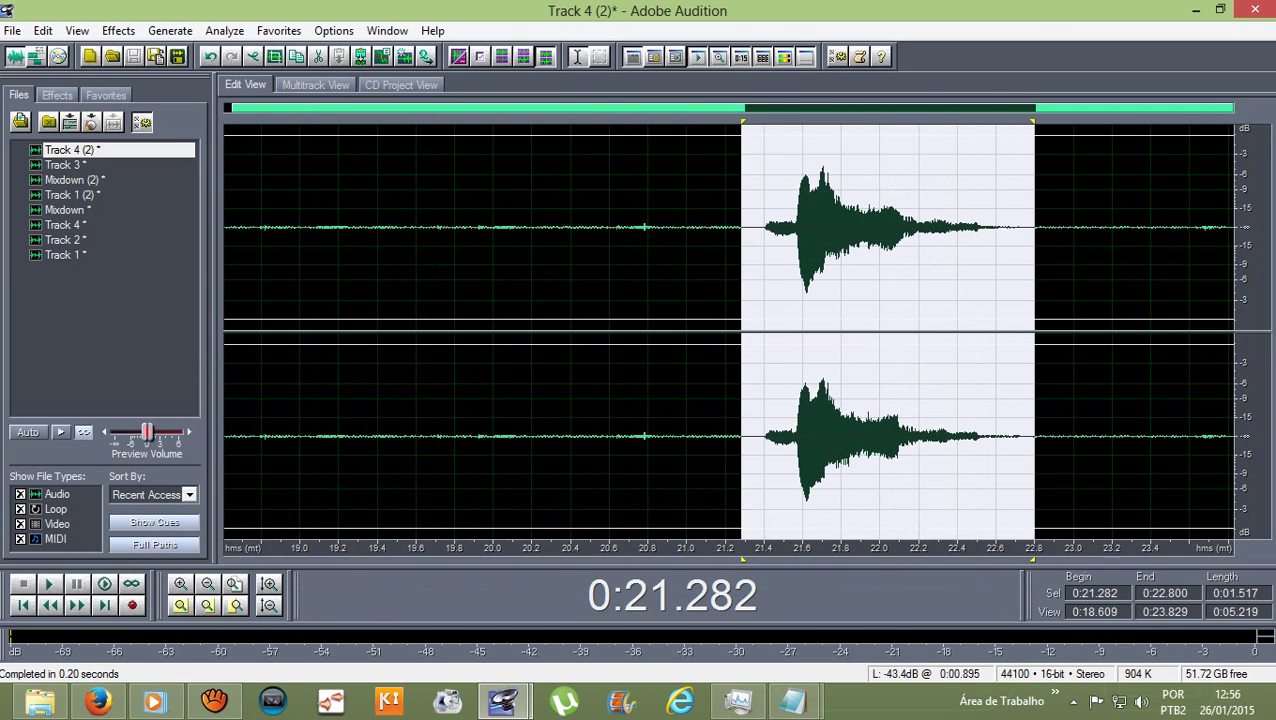
# - Play the multitrack mix from 19.458 s and trim the end of the Track 4 clip to about 22.6 s
pyautogui.click(389, 300)
pyautogui.press('F12')
pyautogui.press('space')
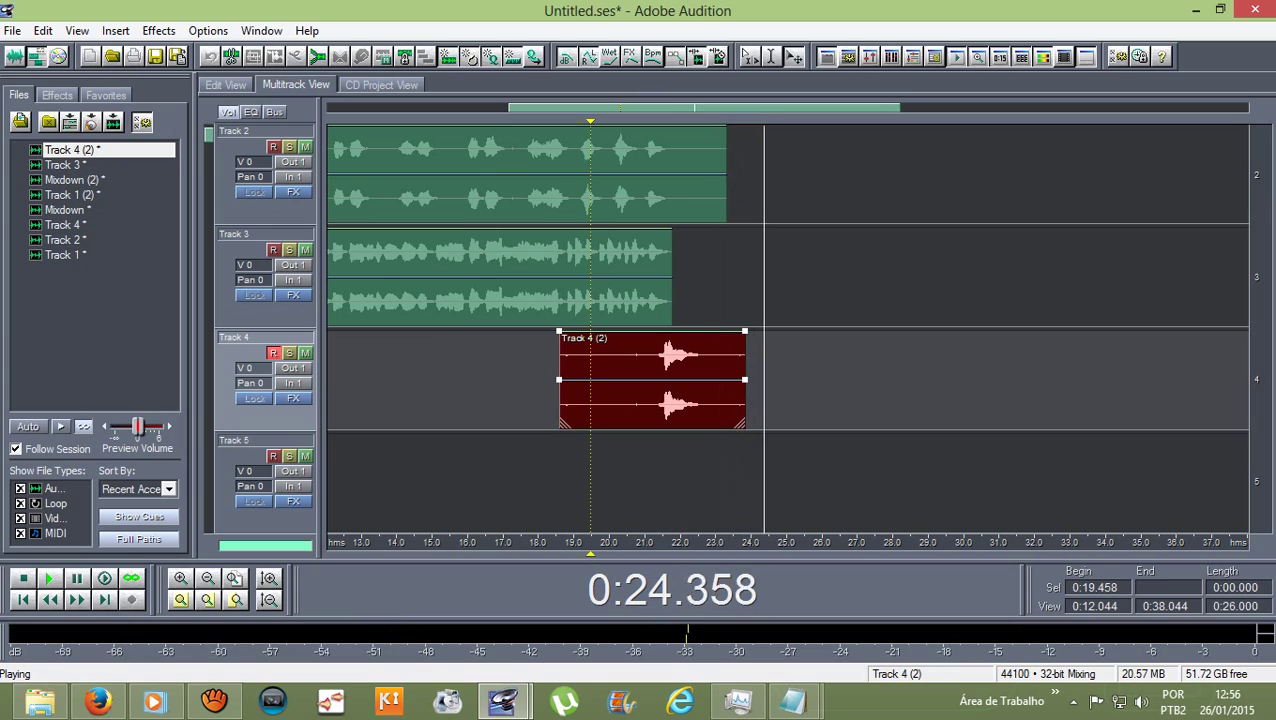
pyautogui.moveTo(738, 423); pyautogui.dragTo(703, 423)
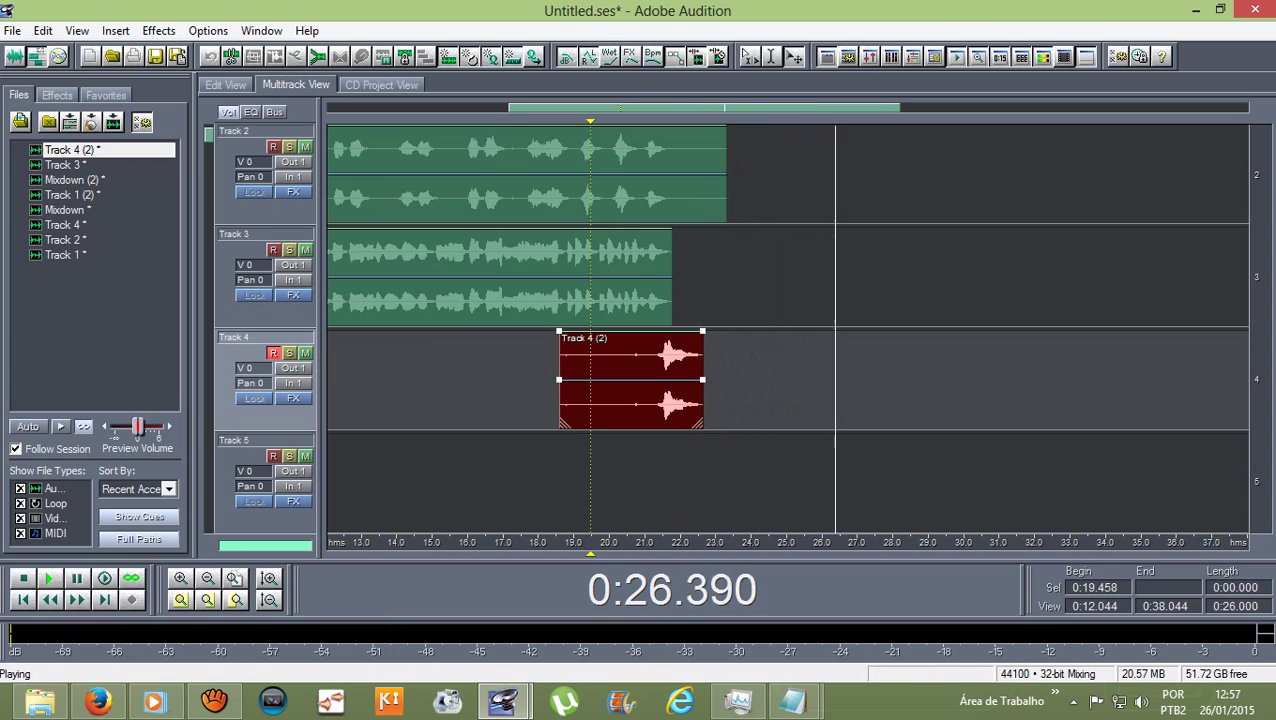
# - Trim the start of the Track 4 clip to about 21.2 s, stop playback, and adjust the clip's end to about 22.6 s
pyautogui.moveTo(562, 423); pyautogui.dragTo(653, 390)
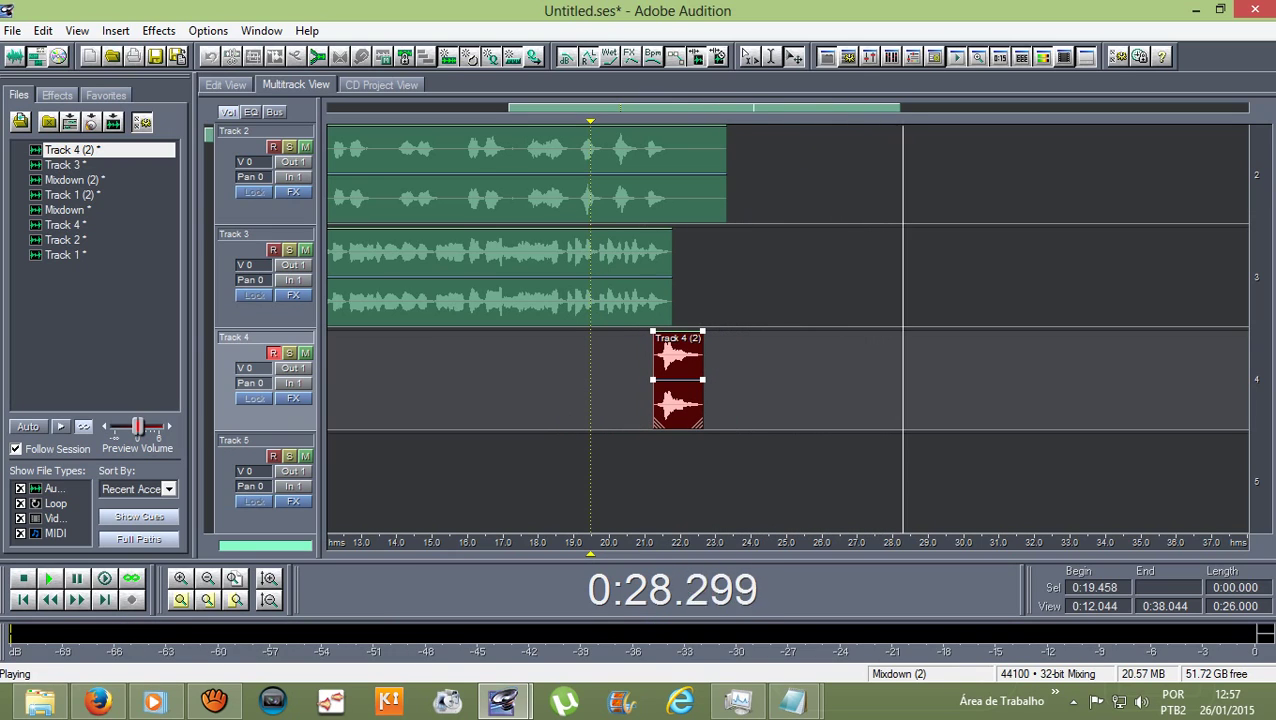
pyautogui.press('space')
pyautogui.scroll(2, 640, 380)
pyautogui.moveTo(751, 423); pyautogui.dragTo(748, 390)
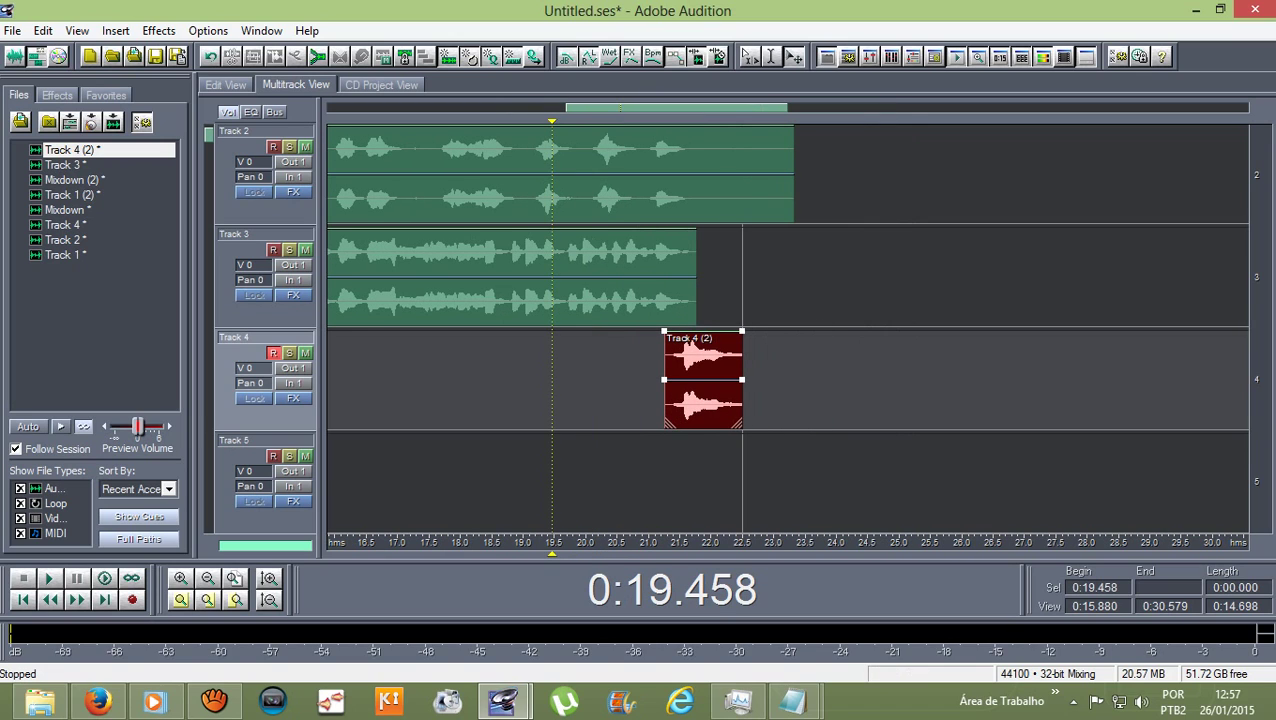
pyautogui.scroll(1, 785, 328)
pyautogui.scroll(-1, 785, 328)
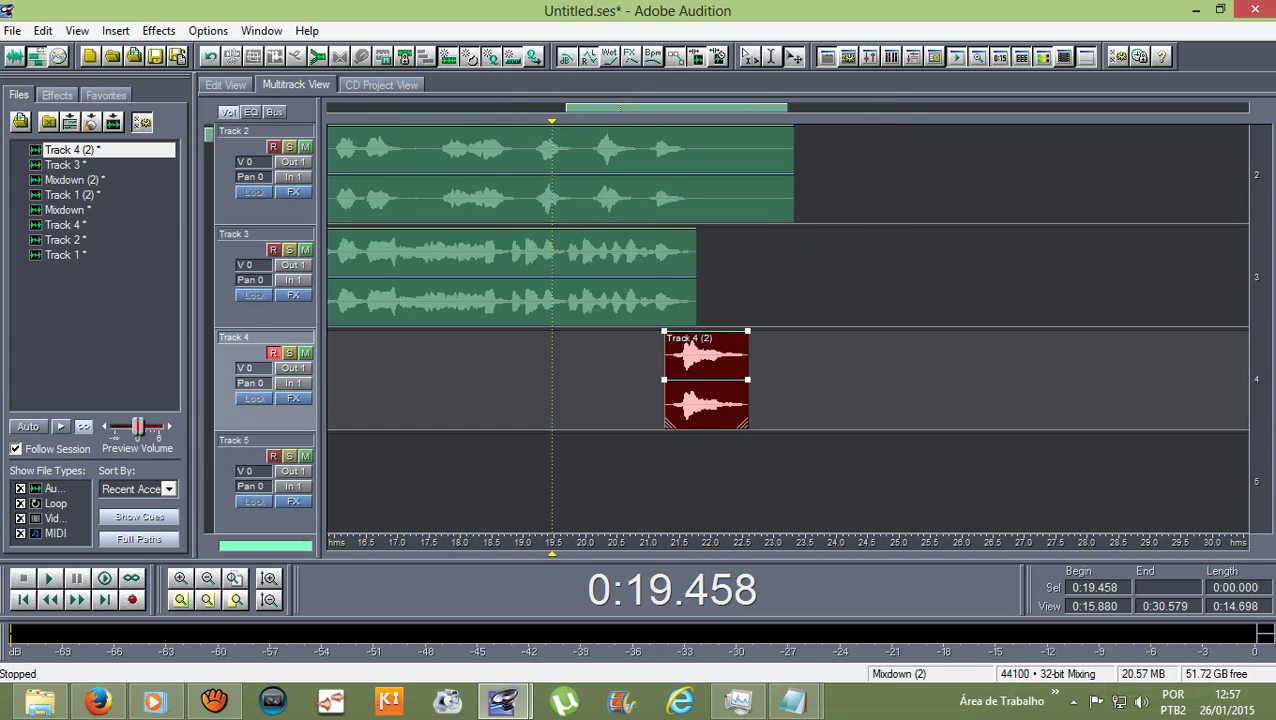
# - Trim the end of the Mixdown (2) clip on Track 2 to about 21.7 s
pyautogui.moveTo(794, 175); pyautogui.dragTo(690, 175)
pyautogui.scroll(-1, 691, 175)
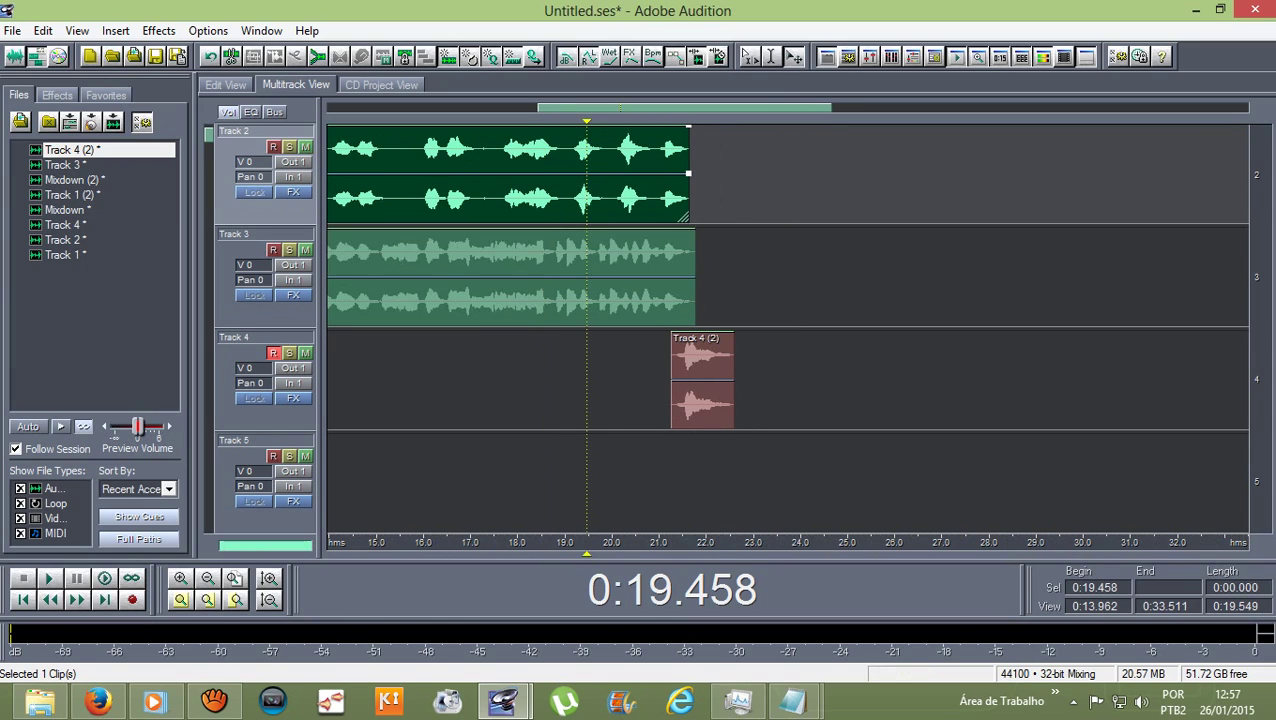
pyautogui.scroll(1, 691, 328)
pyautogui.scroll(-4, 690, 175)
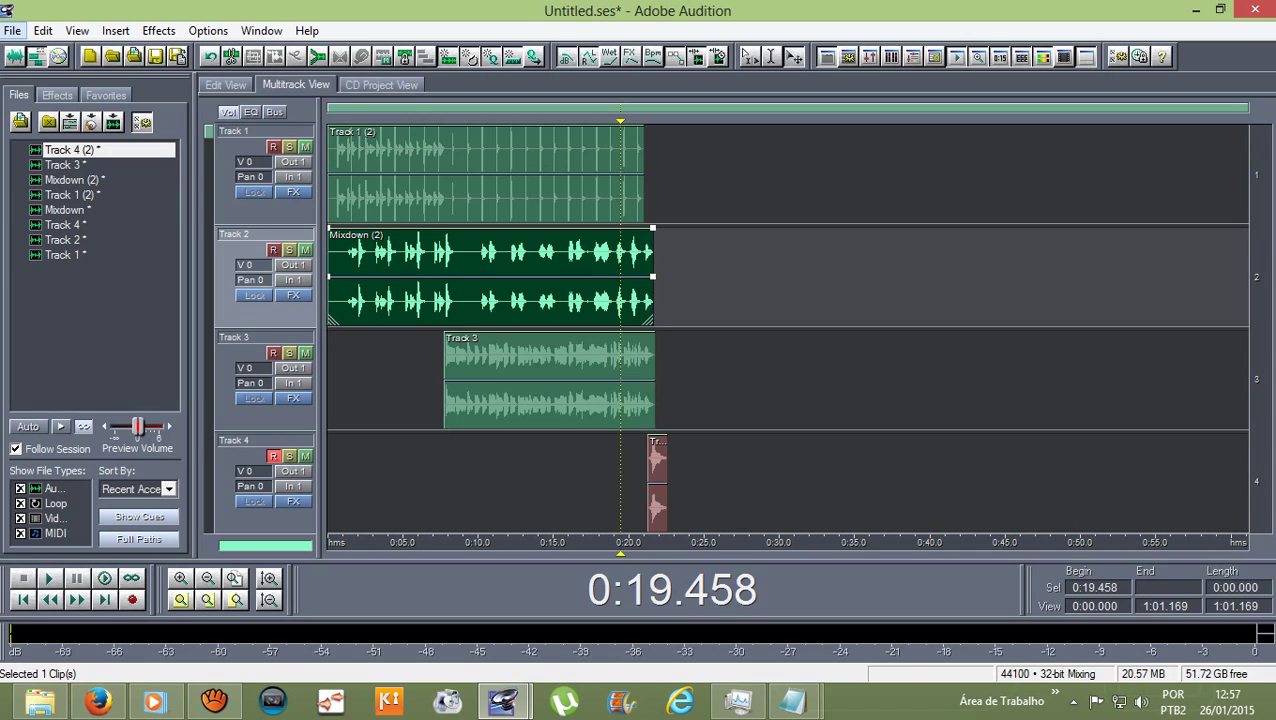
# - Start an audio mixdown export and name the file Atirei o pau no gato oficial
pyautogui.click(12, 30)
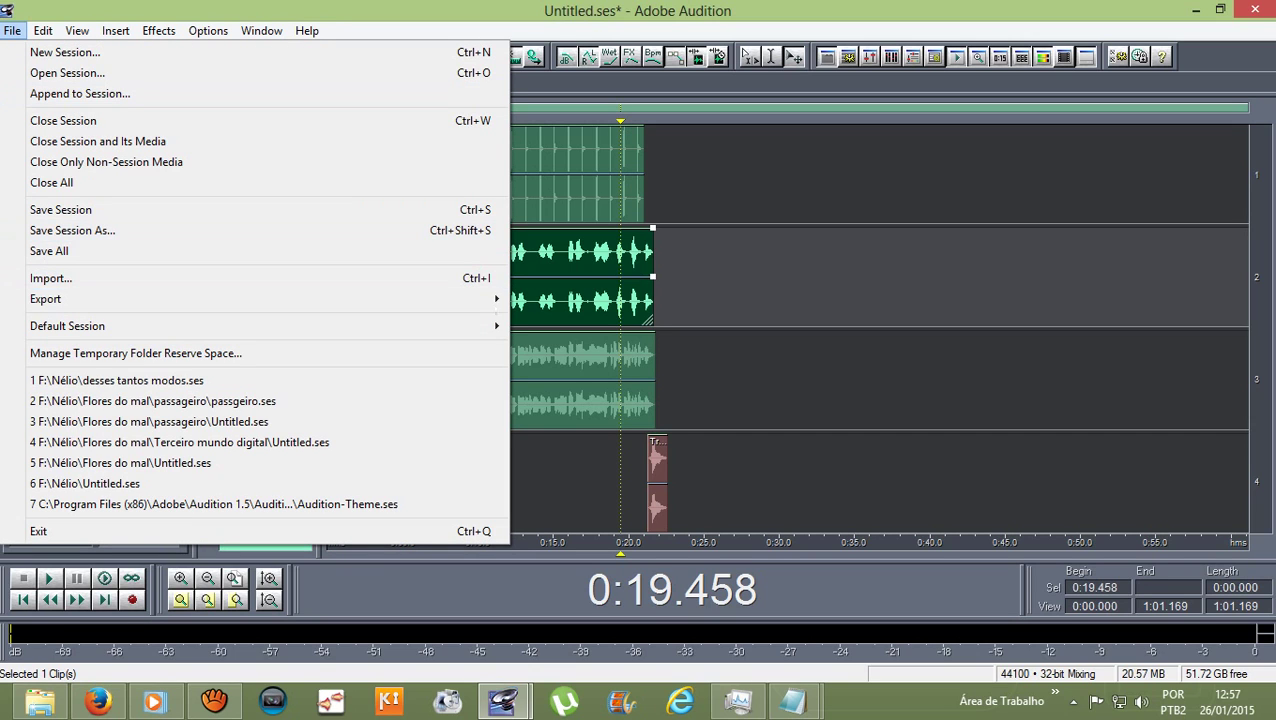
pyautogui.moveTo(250, 298)
pyautogui.click(550, 298)
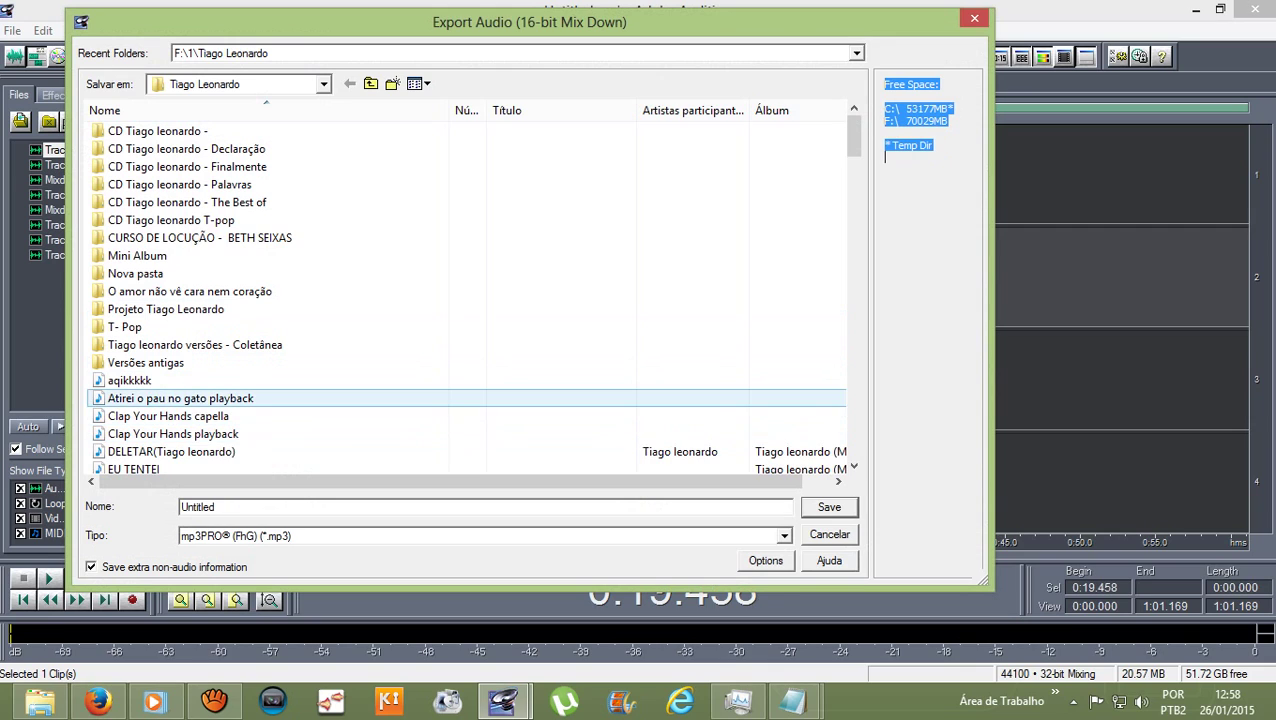
pyautogui.click(185, 398)
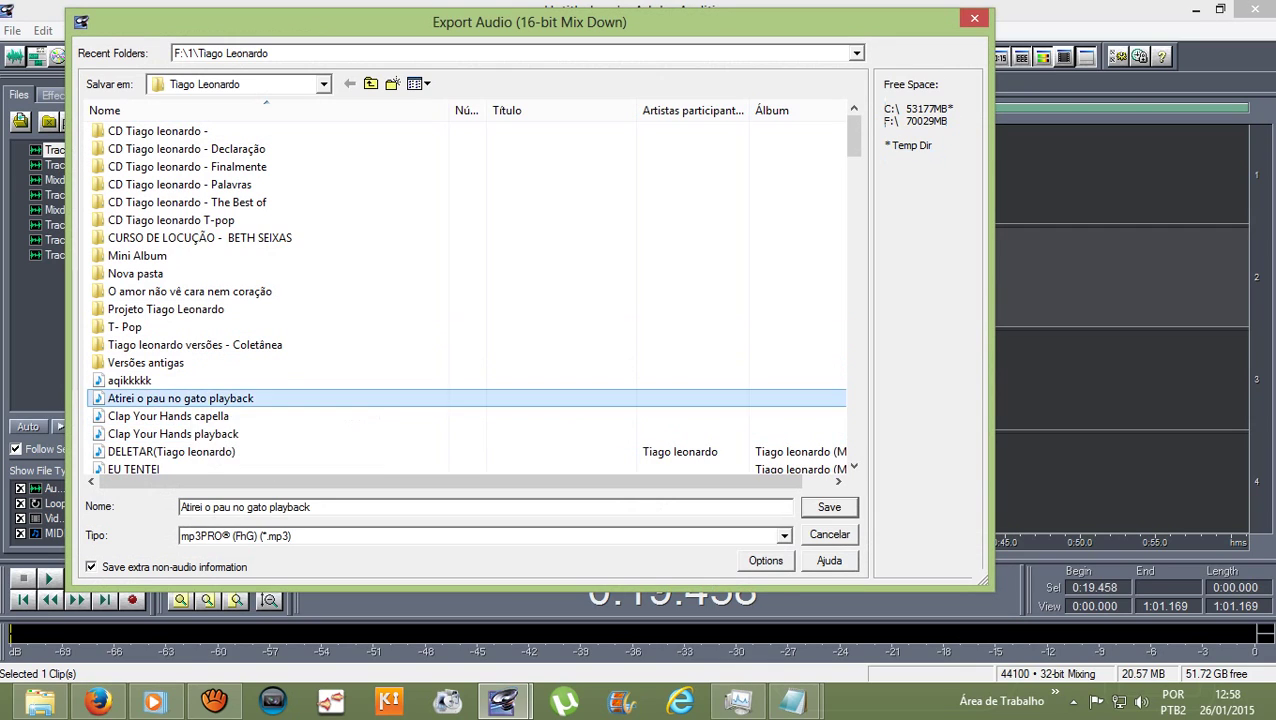
pyautogui.click(311, 507)
pyautogui.press('BackSpace')
pyautogui.press('BackSpace')
pyautogui.press('BackSpace')
pyautogui.press('BackSpace')
pyautogui.press('BackSpace')
pyautogui.press('BackSpace')
pyautogui.press('BackSpace')
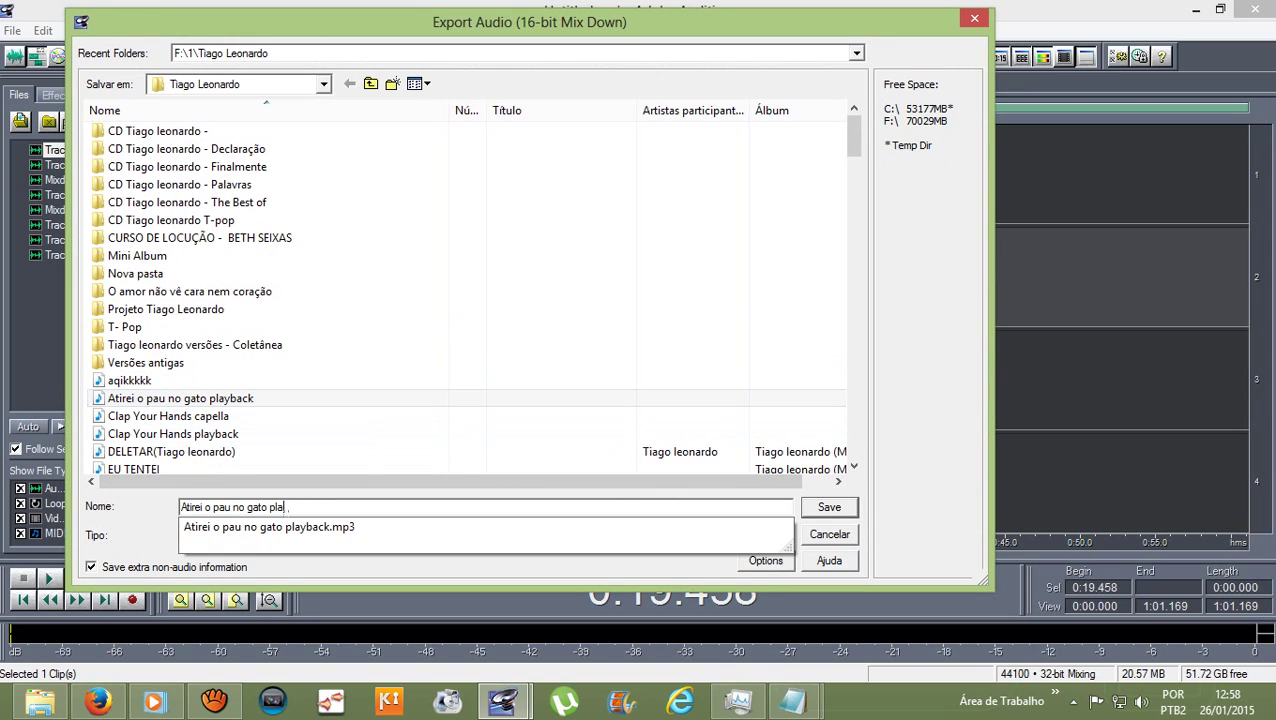
pyautogui.press('BackSpace')
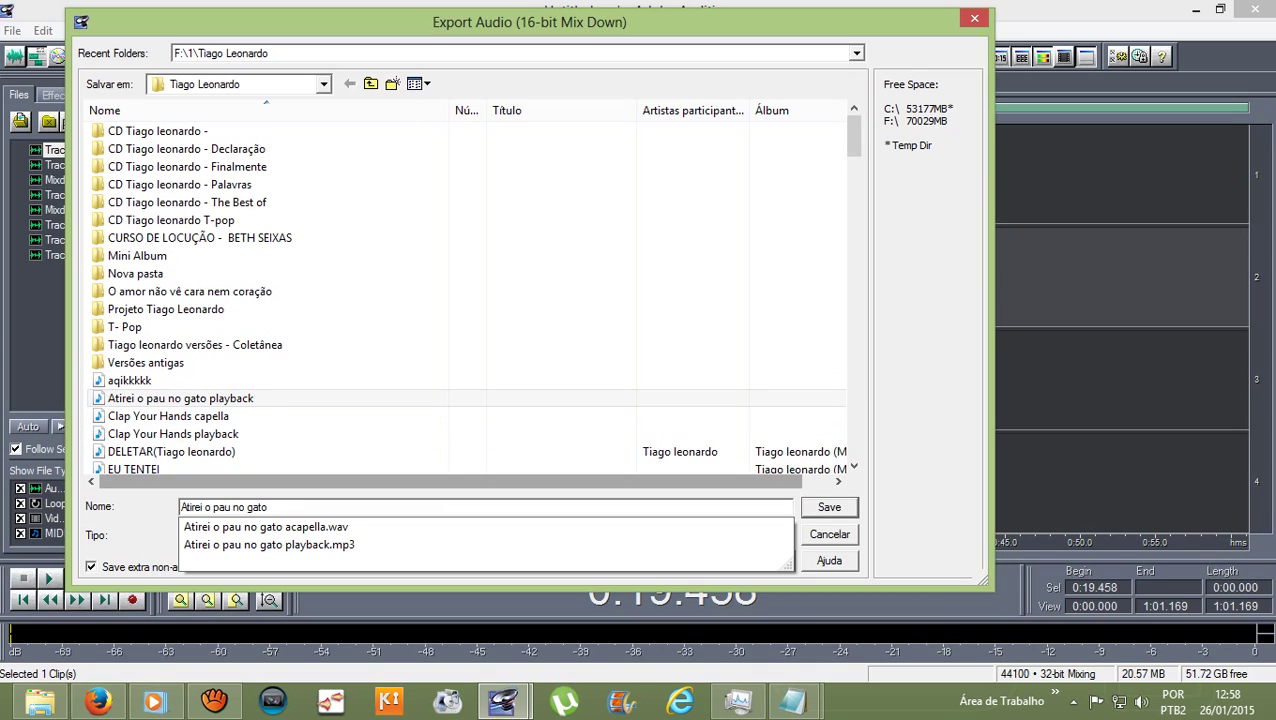
pyautogui.write('oficial')
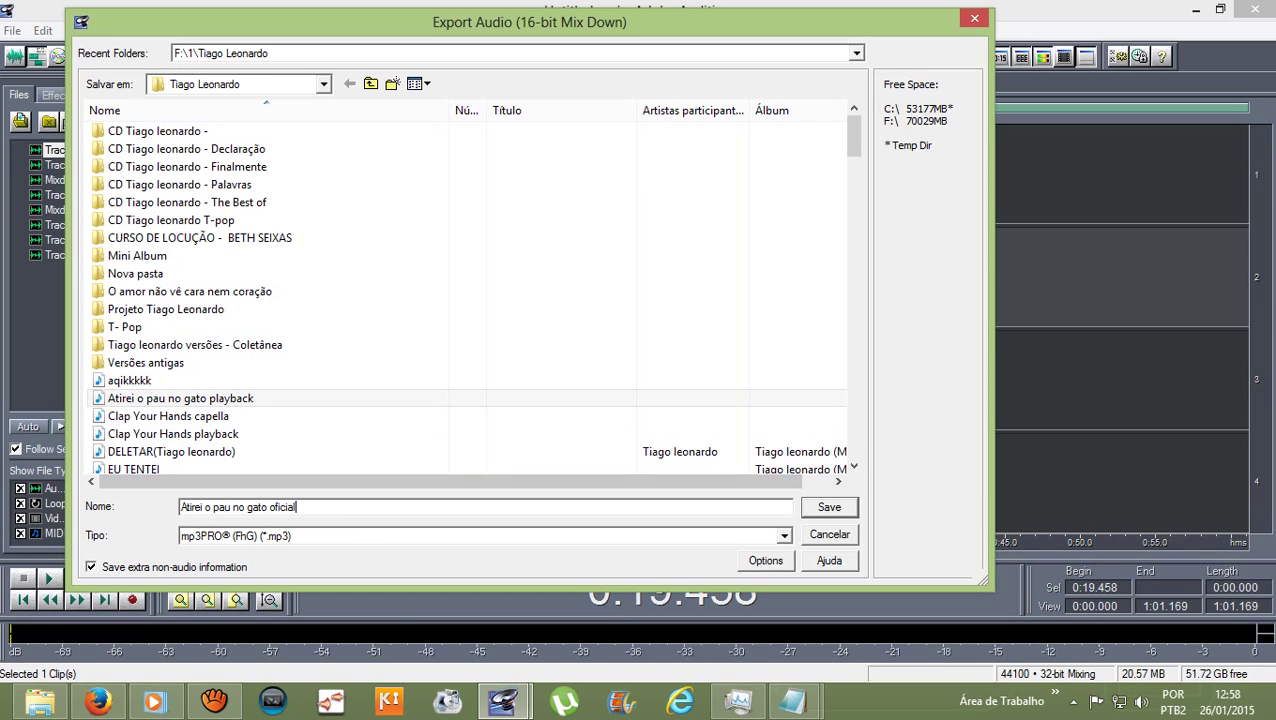
# - Choose the mp3PRO (FhG) (*.mp3) format and save the mixdown
pyautogui.click(484, 536)
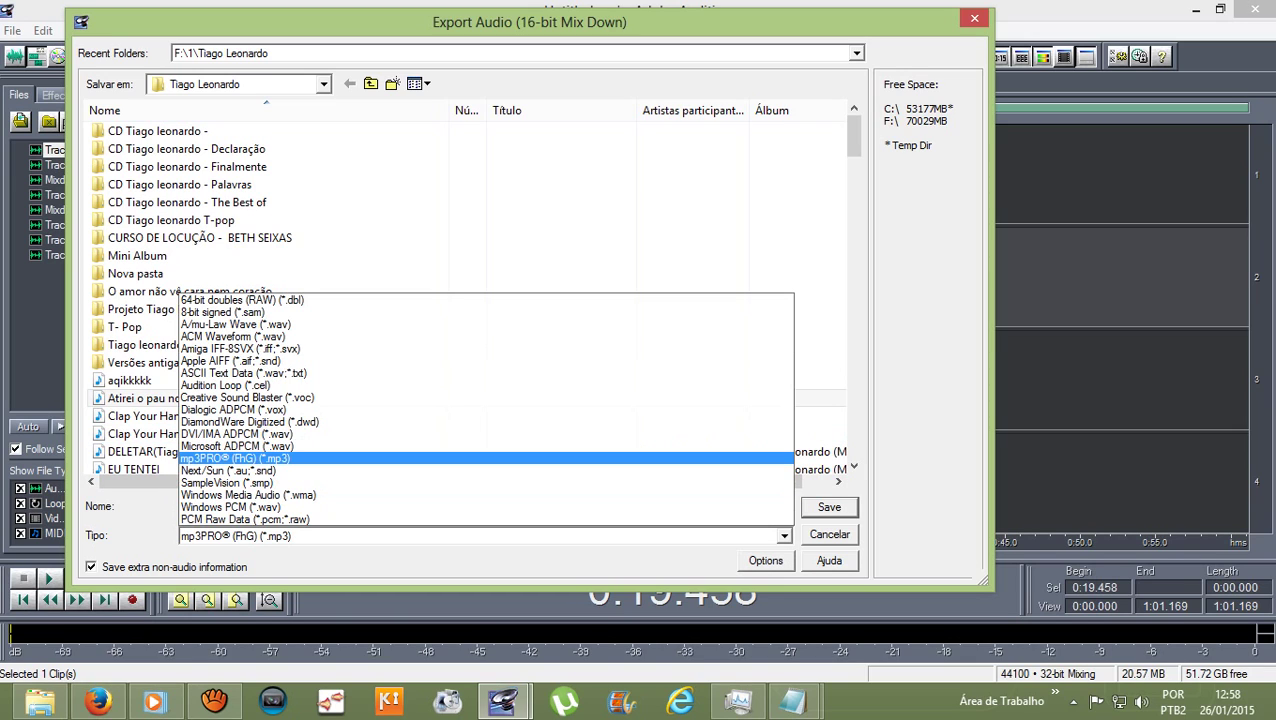
pyautogui.click(484, 457)
pyautogui.press('Return')
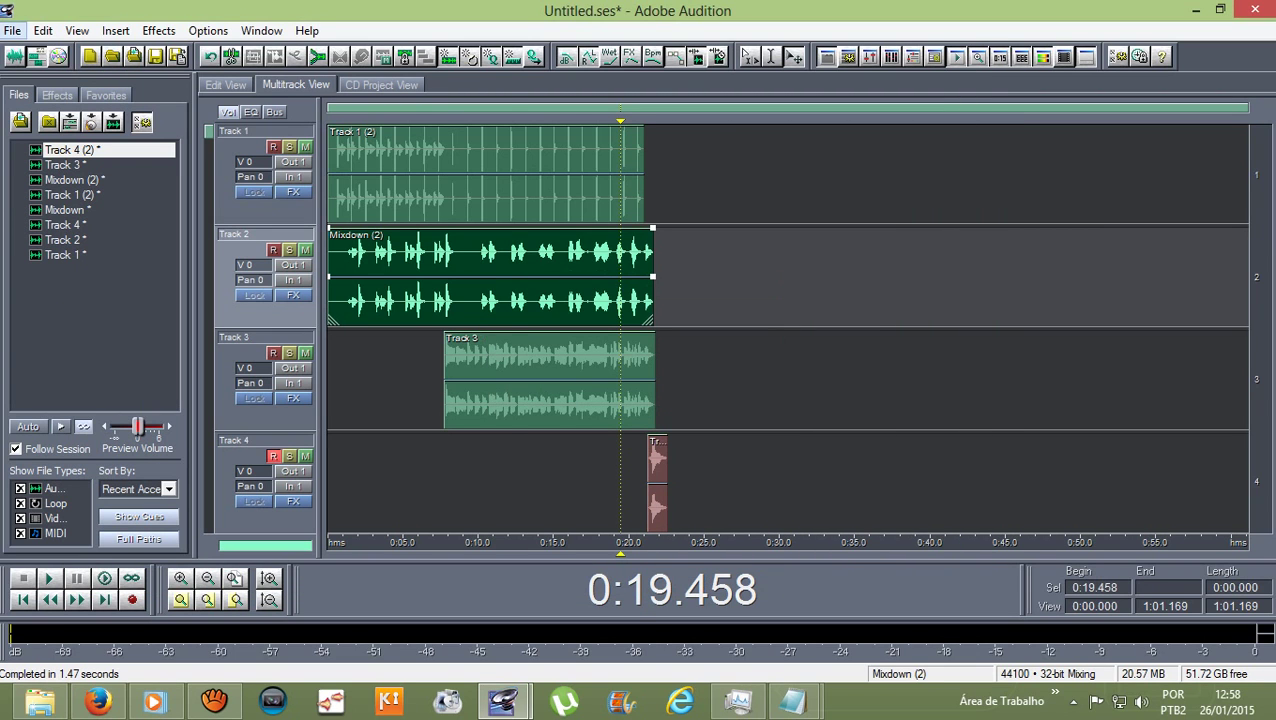
# - Export the mixdown again as Atirei o pau no gato oficial.wav in Windows PCM format
pyautogui.click(12, 30)
pyautogui.moveTo(450, 299)
pyautogui.click(545, 298)
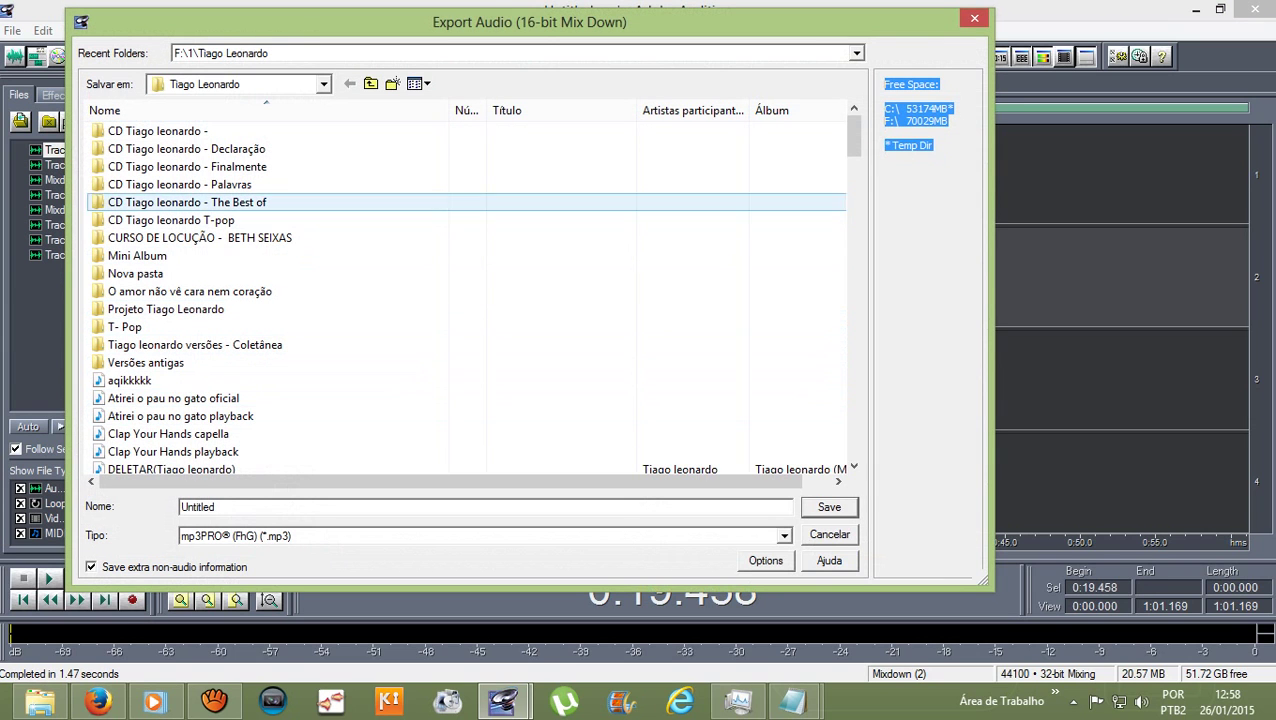
pyautogui.scroll(-3, 200, 300)
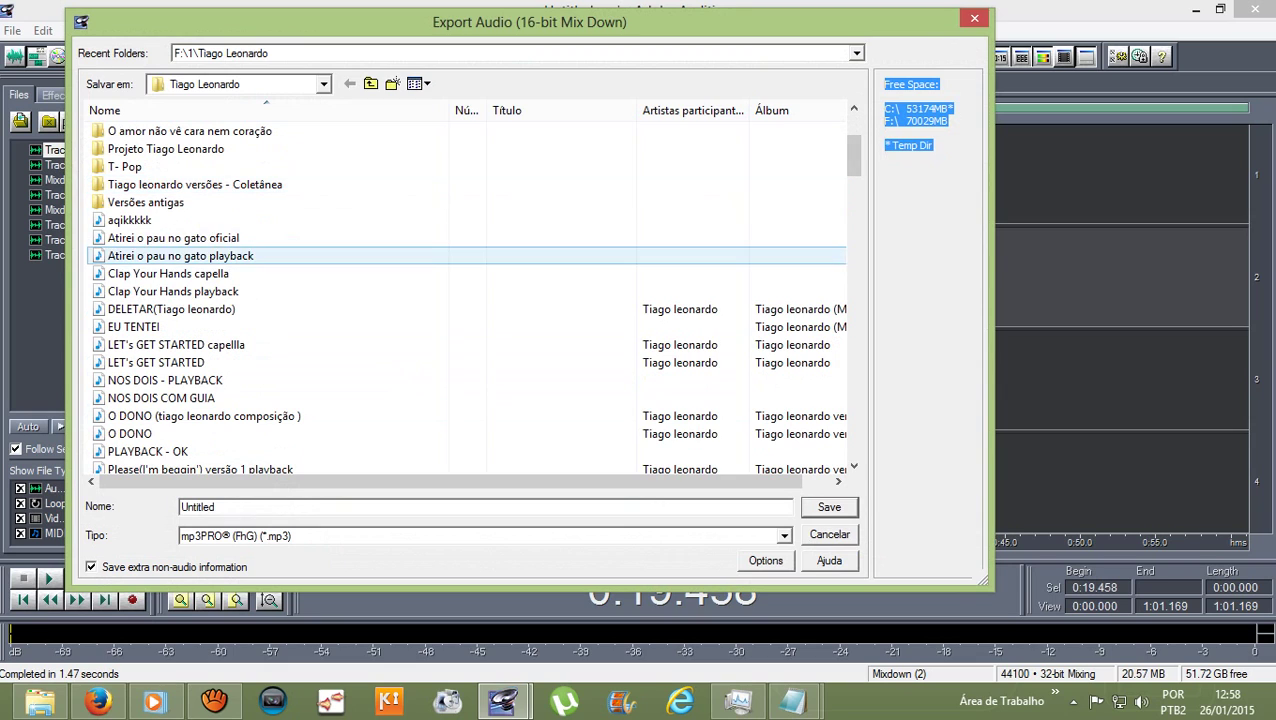
pyautogui.click(172, 238)
pyautogui.click(480, 536)
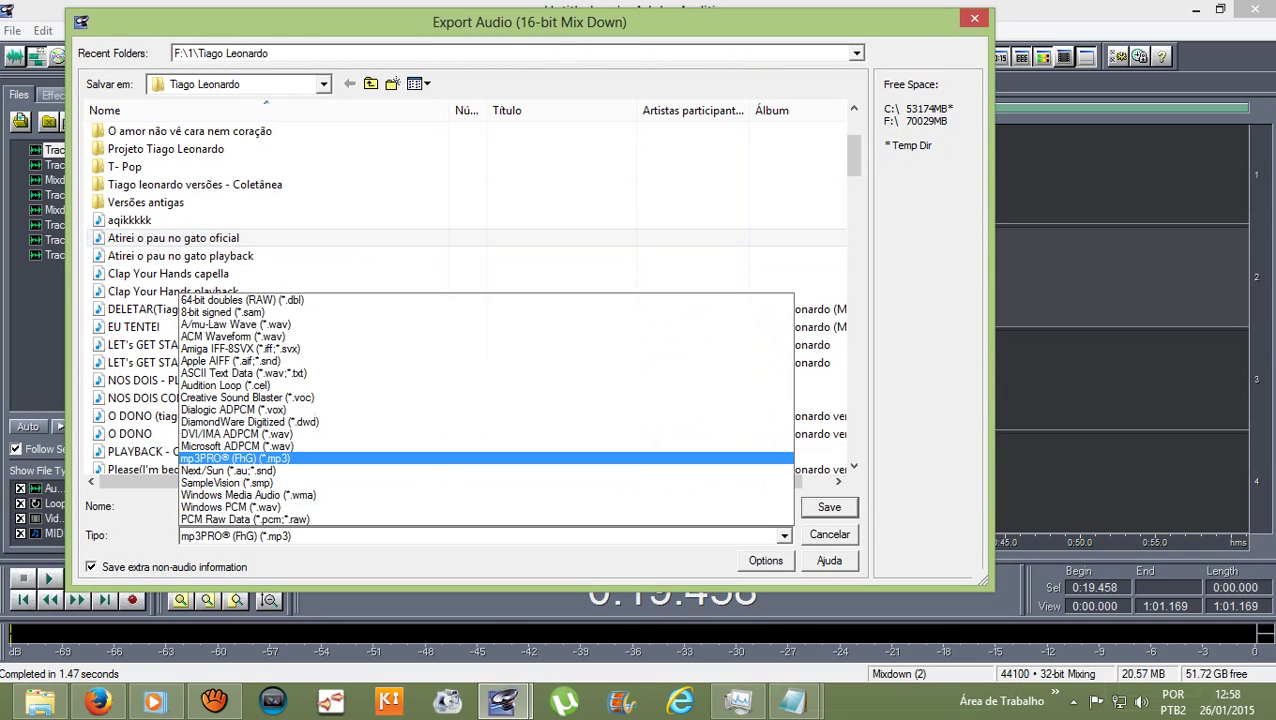
pyautogui.click(230, 507)
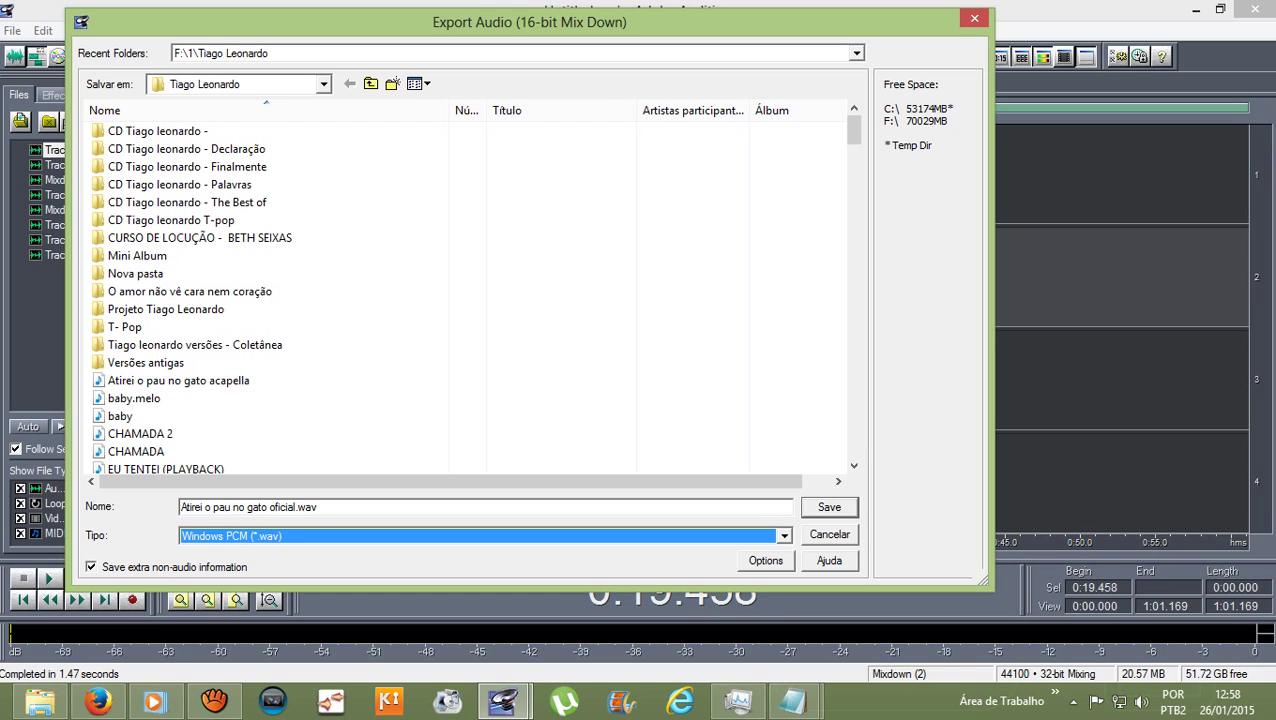
pyautogui.click(829, 507)
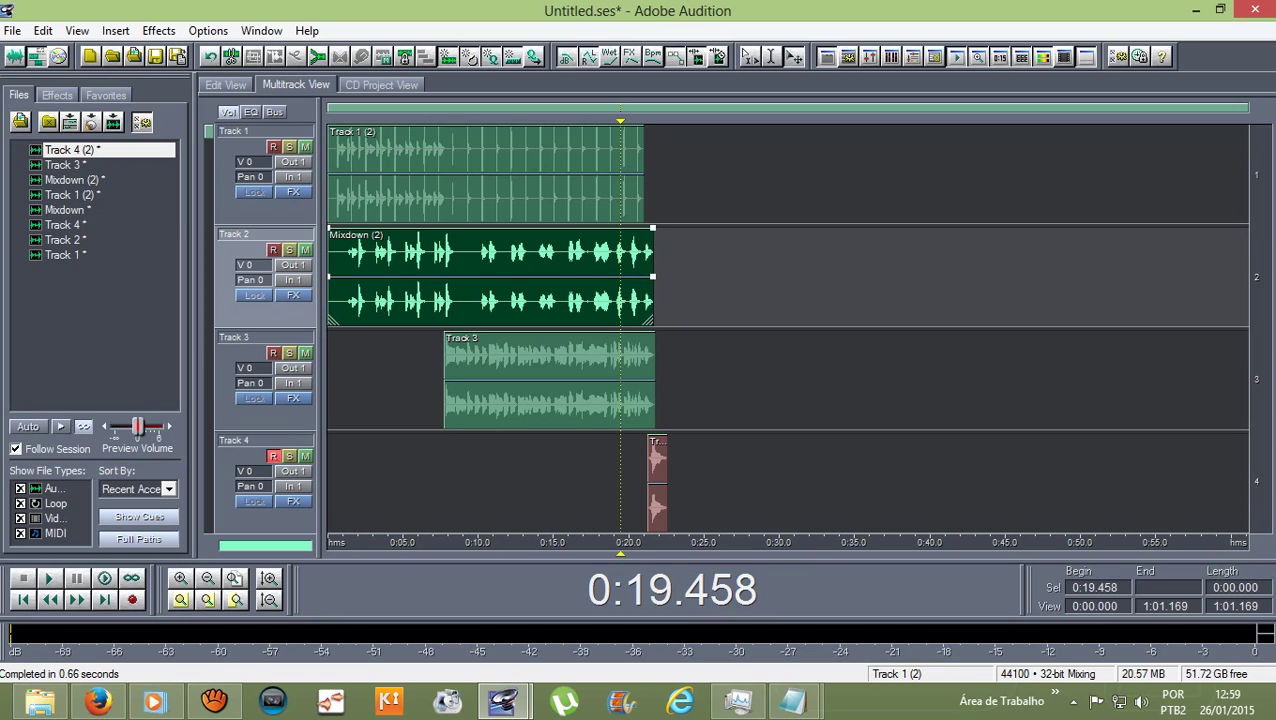
pyautogui.click(213, 703)
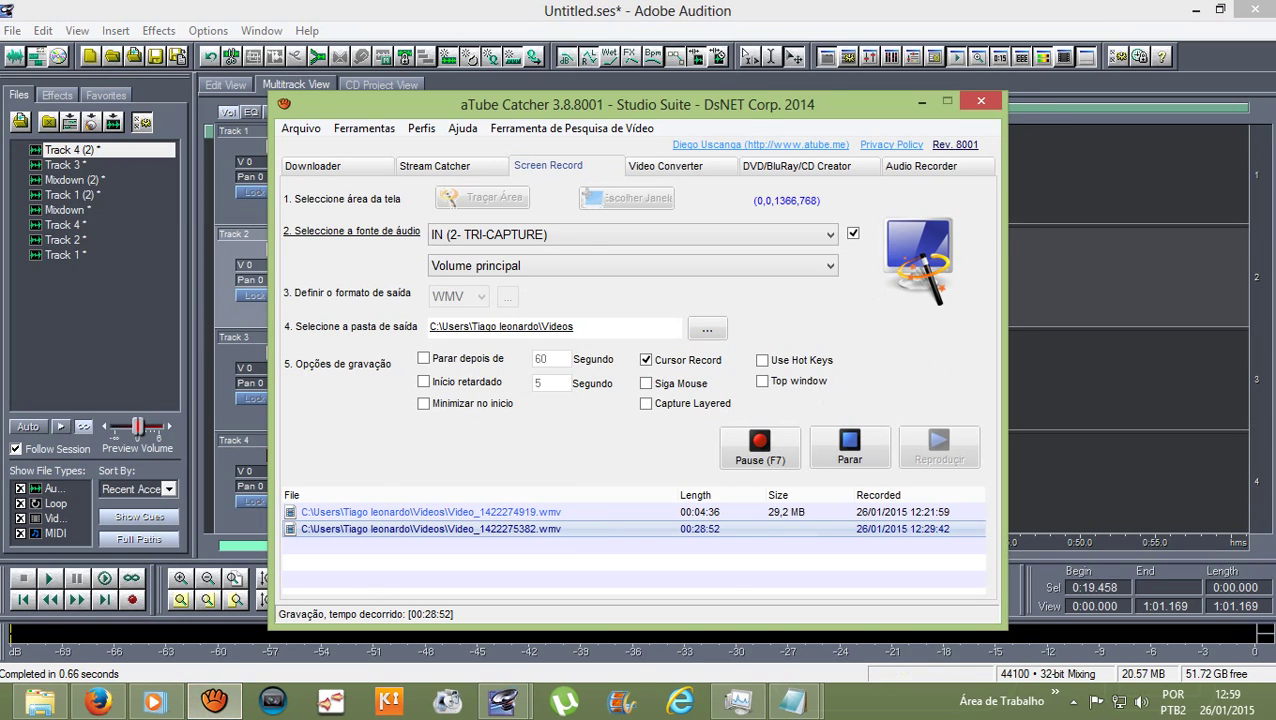
pyautogui.hotkey('alt', 'Tab')
# - Place the playback cursor at 4.557 s and play the multitrack mix
pyautogui.scroll(2, 420, 175)
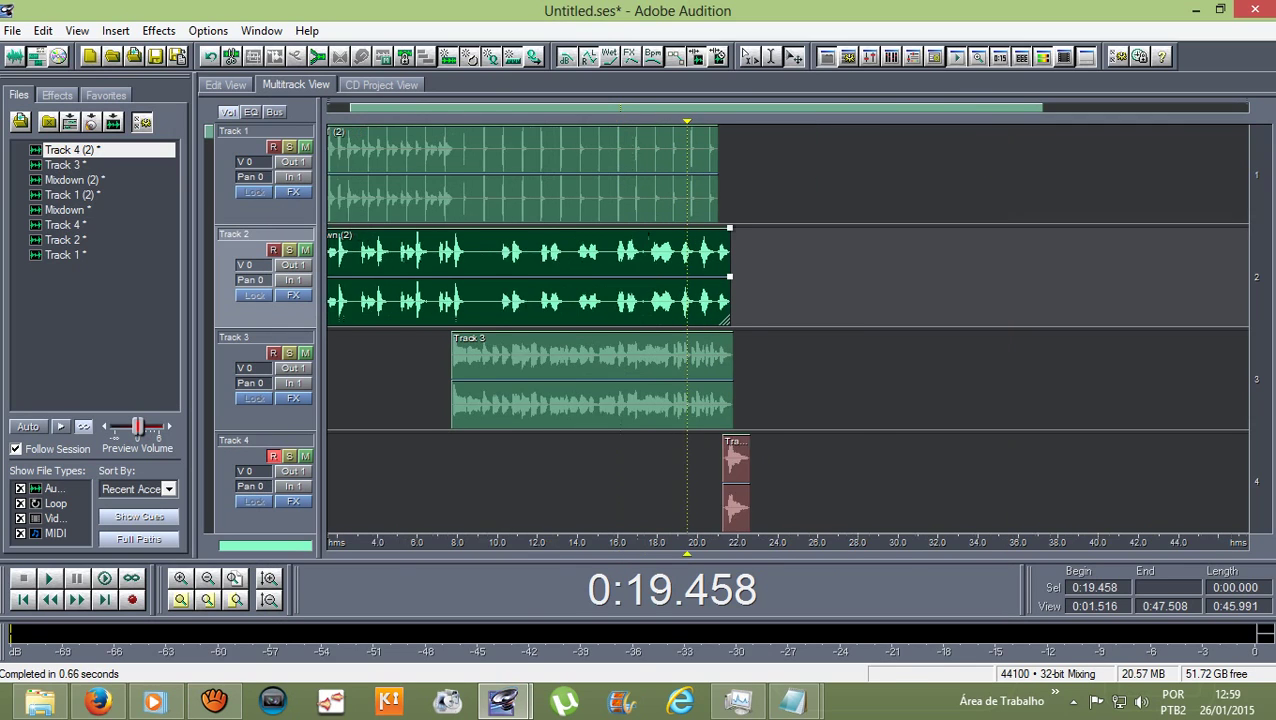
pyautogui.moveTo(775, 121); pyautogui.dragTo(858, 121)
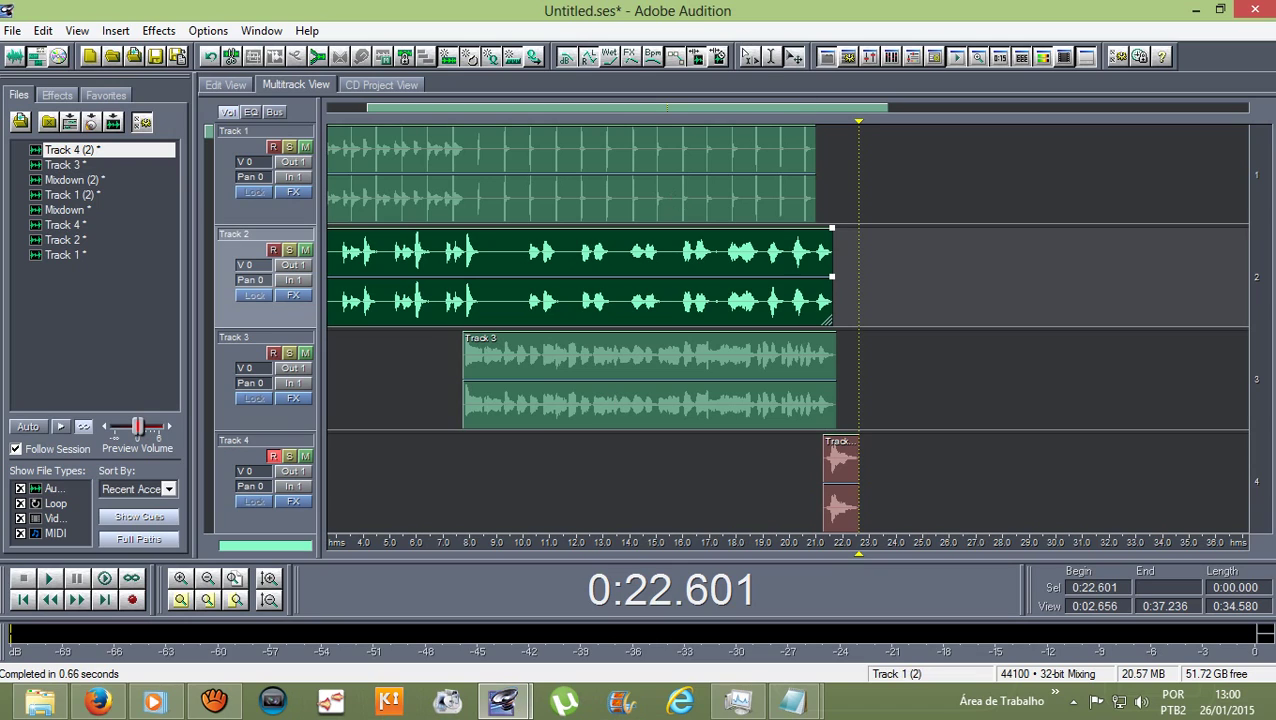
pyautogui.moveTo(858, 121); pyautogui.dragTo(378, 121)
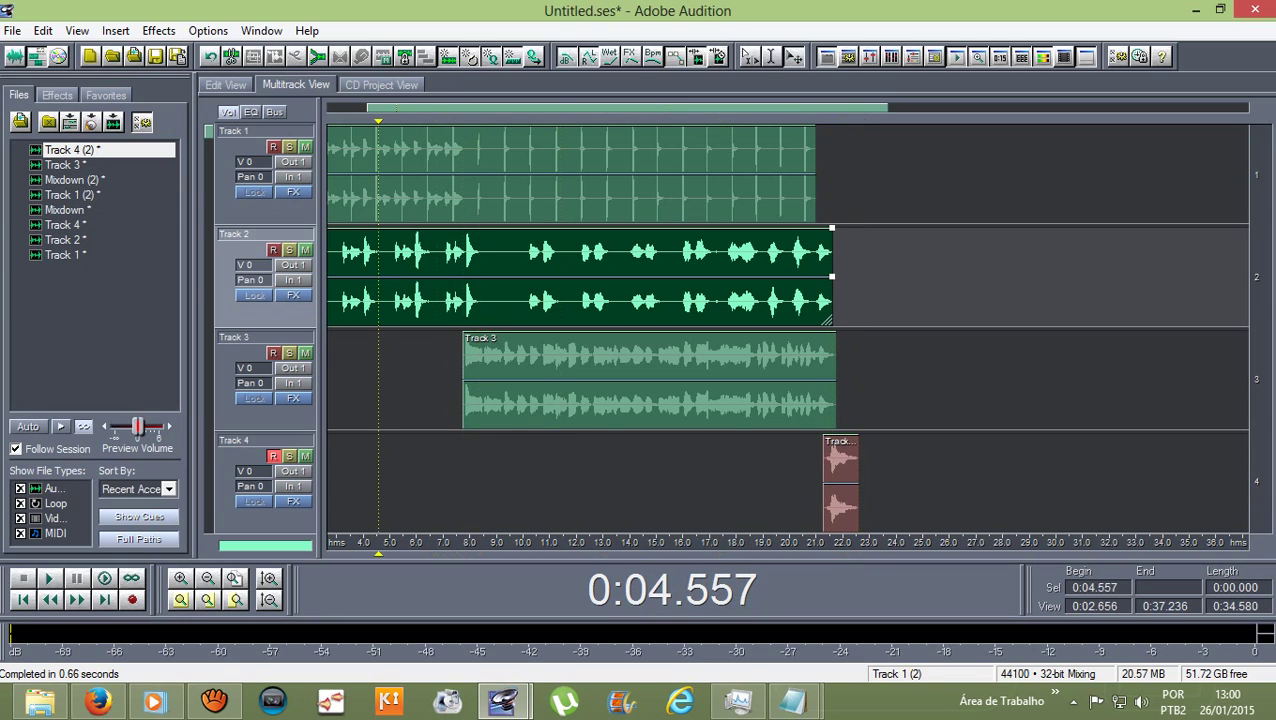
pyautogui.press('space')
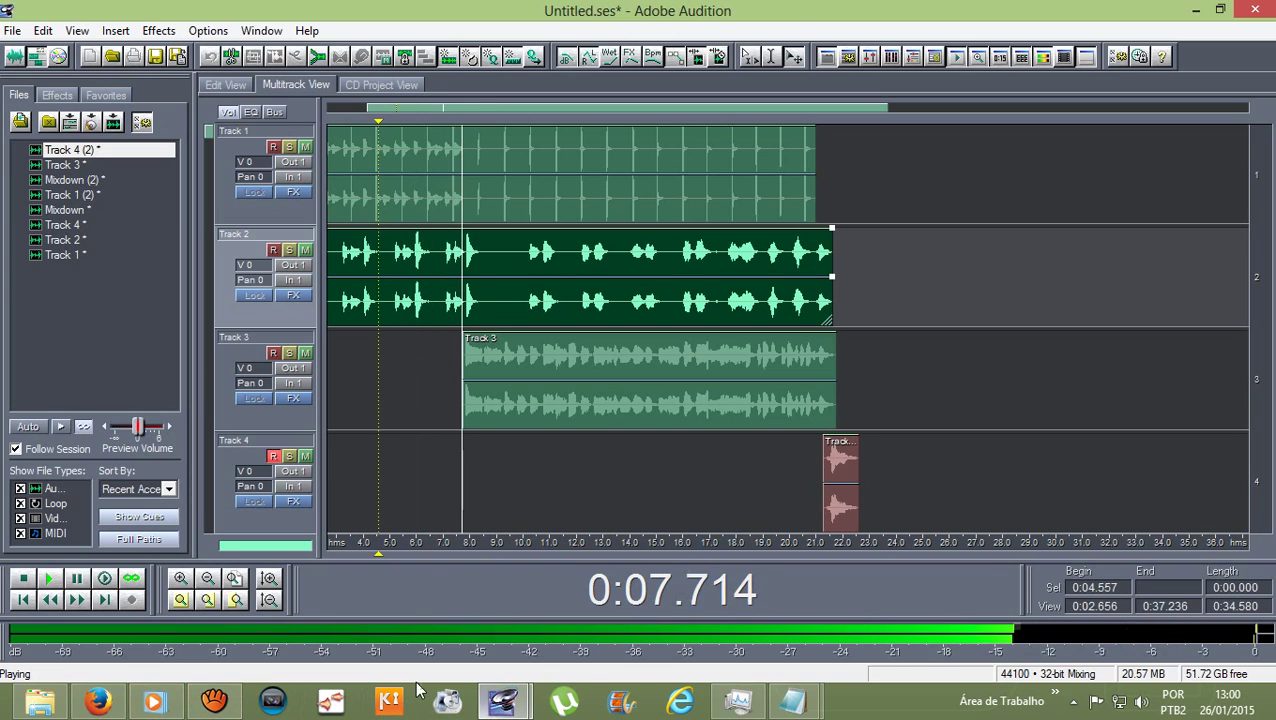
pyautogui.click(213, 700)
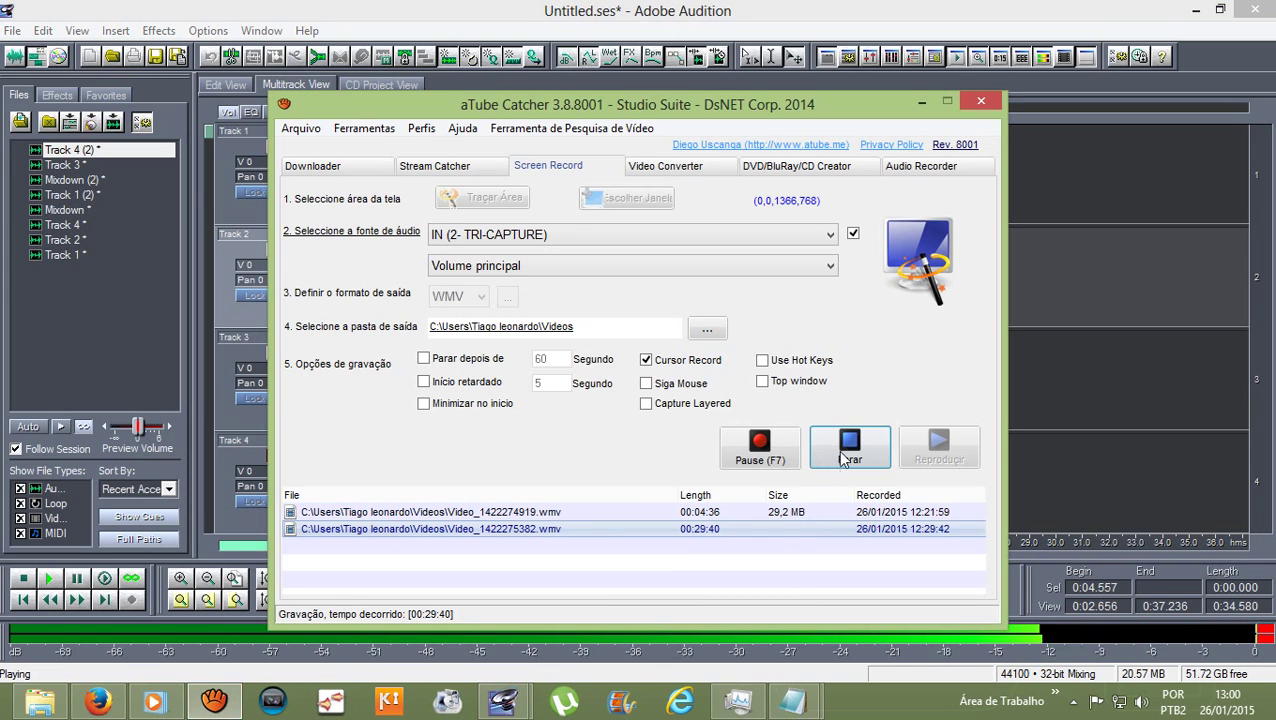